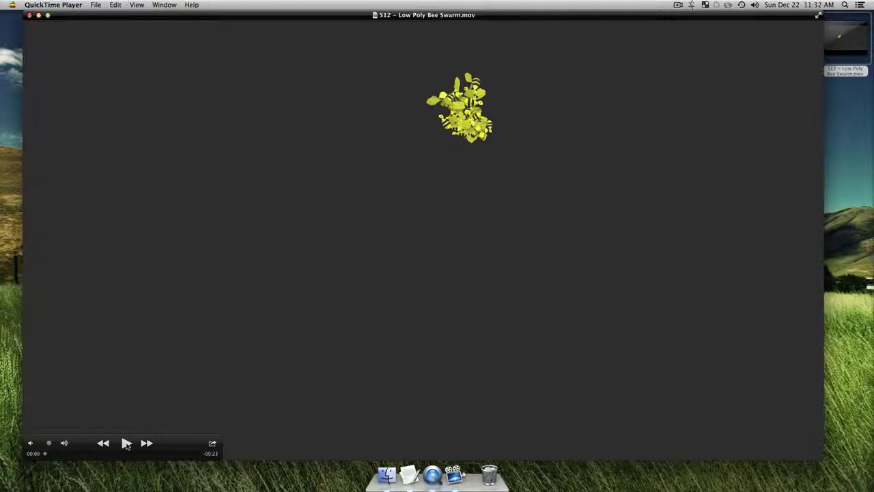
- Play the low poly bee swarm video and scrub to about the 19-second mark
{"action": "left_click", "coordinate": [126, 443]}
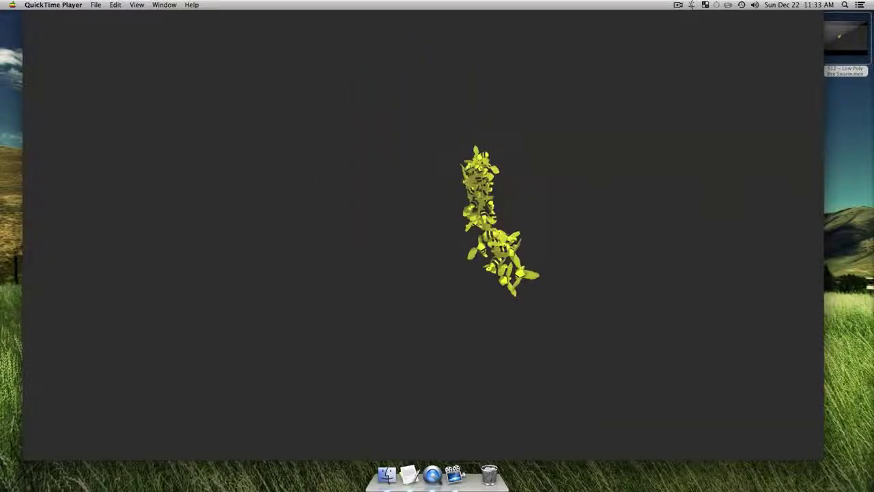
{"action": "left_click", "coordinate": [165, 455]}
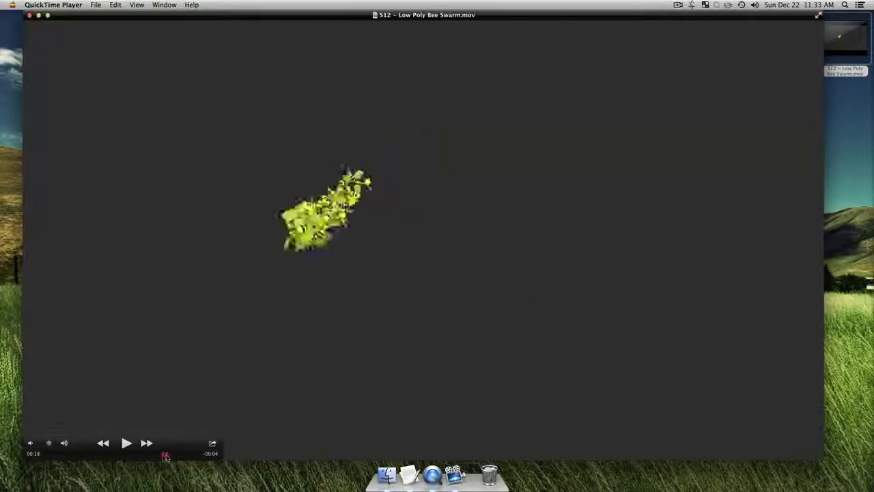
{"action": "left_click_drag", "start_coordinate": [165, 455], "coordinate": [172, 459]}
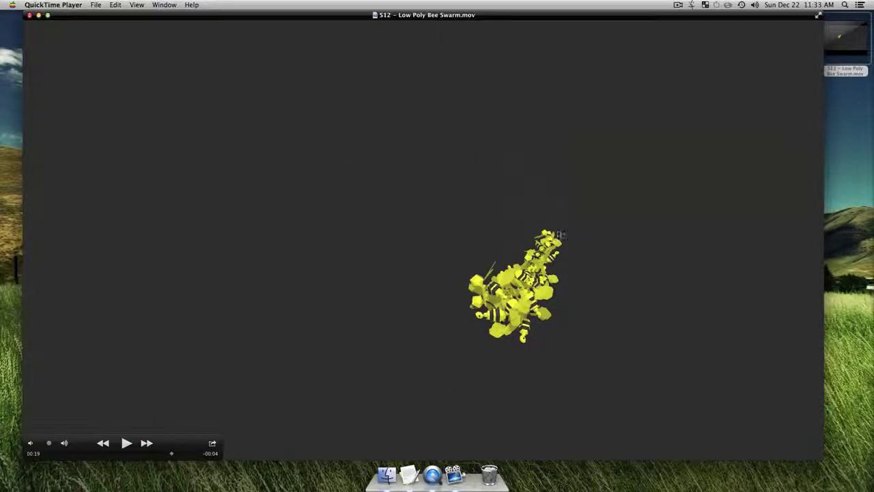
- Minimize the bee swarm video window and launch Cinema 4D
{"action": "double_click", "coordinate": [256, 17]}
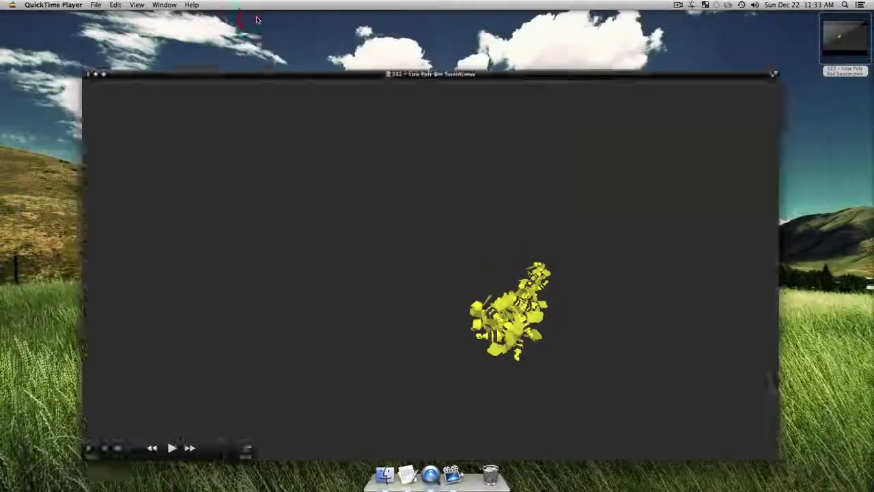
{"action": "left_click", "coordinate": [396, 193]}
{"action": "left_click", "coordinate": [446, 309]}
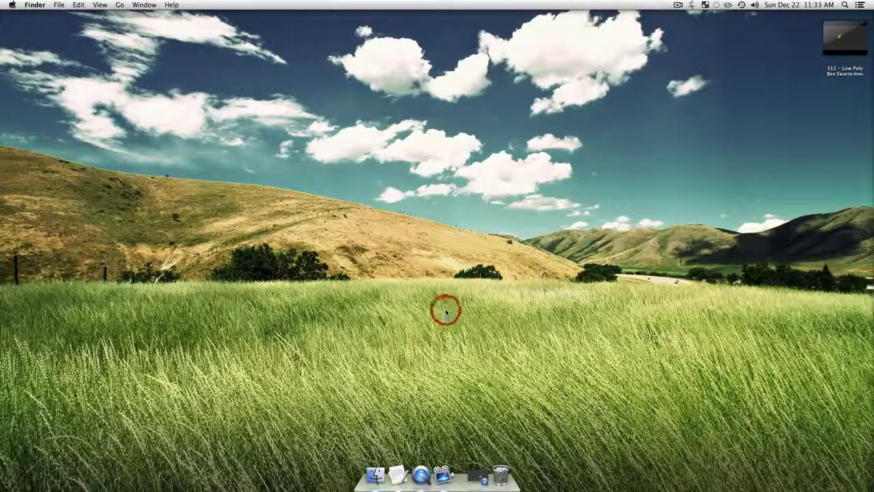
{"action": "key", "text": "ctrl+space"}
{"action": "type", "text": "cineam"}
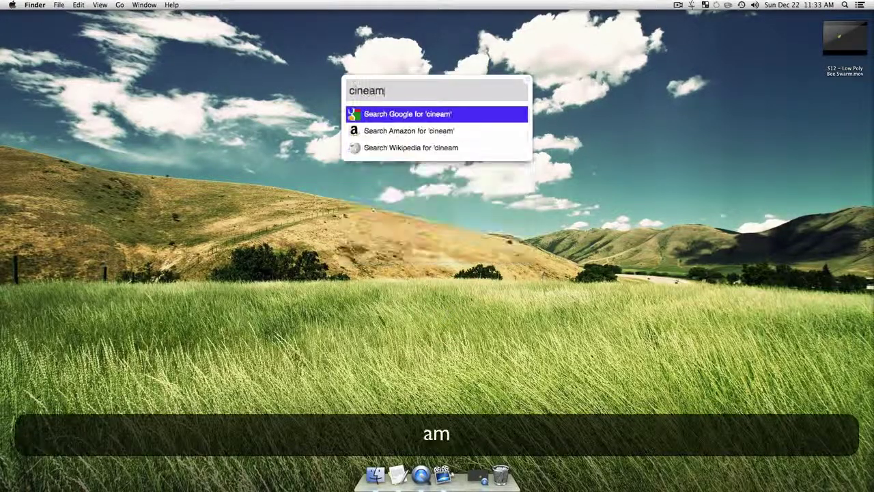
{"action": "key", "text": "BackSpace"}
{"action": "key", "text": "BackSpace"}
{"action": "key", "text": "Return"}
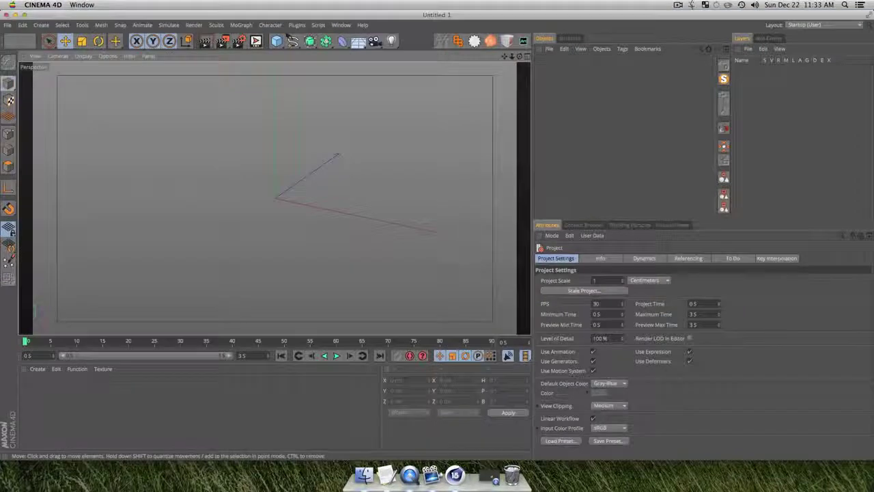
- Turn on the grid display in the perspective viewport
{"action": "key", "text": "3"}
{"action": "left_click_drag", "start_coordinate": [246, 223], "coordinate": [274, 197]}
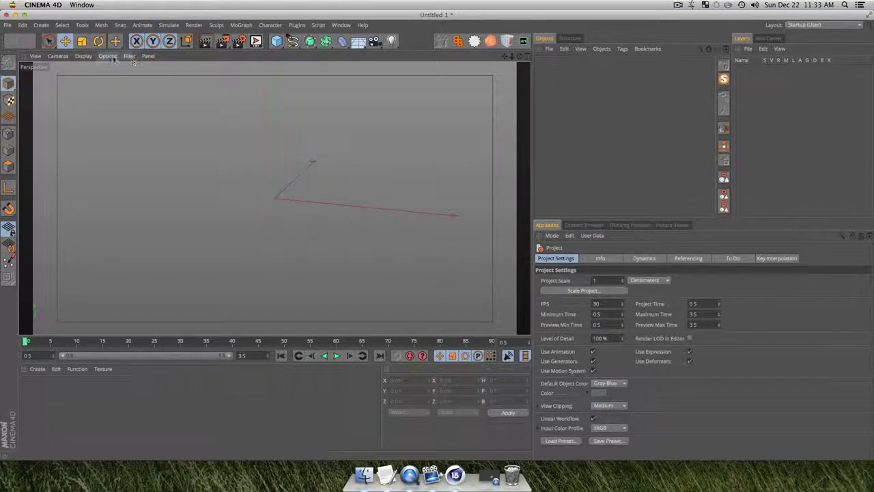
{"action": "left_click", "coordinate": [84, 57]}
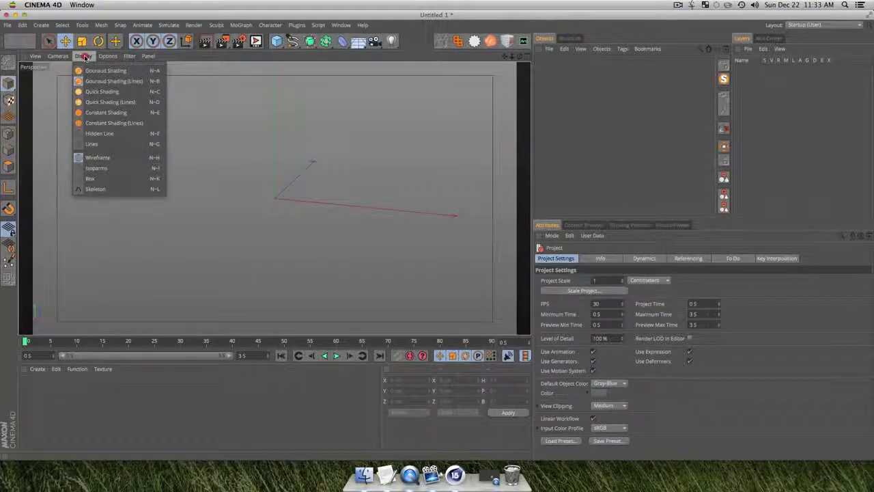
{"action": "mouse_move", "coordinate": [107, 56]}
{"action": "mouse_move", "coordinate": [145, 70]}
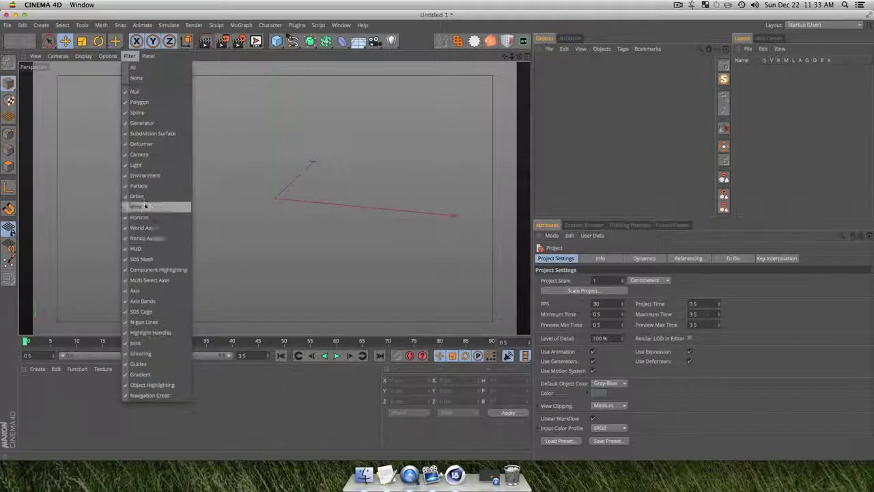
{"action": "left_click", "coordinate": [145, 205]}
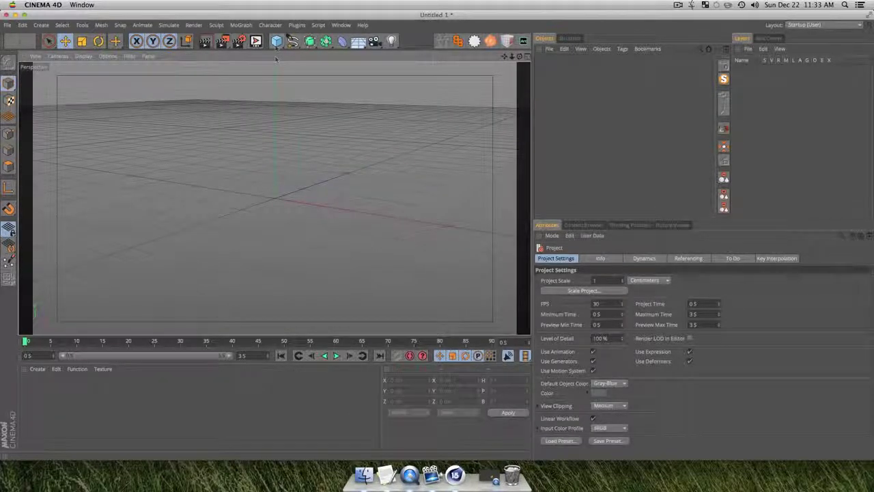
- Add a capsule primitive and set its orientation to +X
{"action": "left_click", "coordinate": [276, 41]}
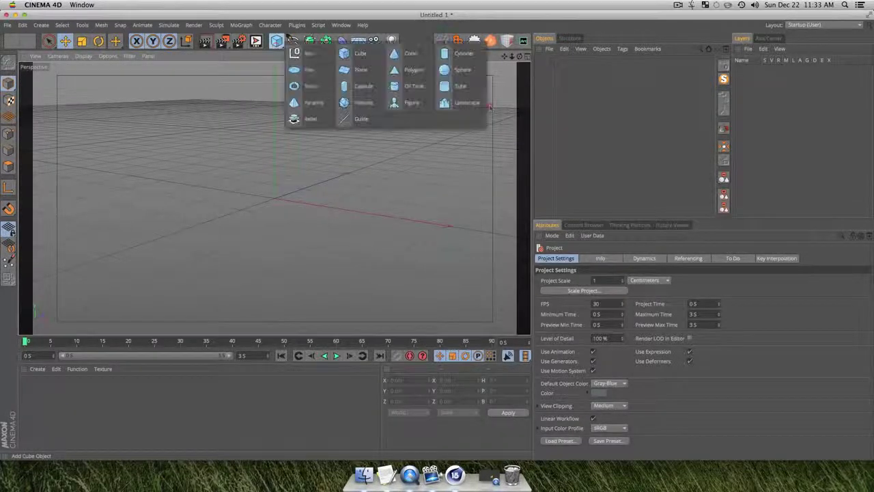
{"action": "left_click", "coordinate": [354, 87]}
{"action": "key", "text": "r"}
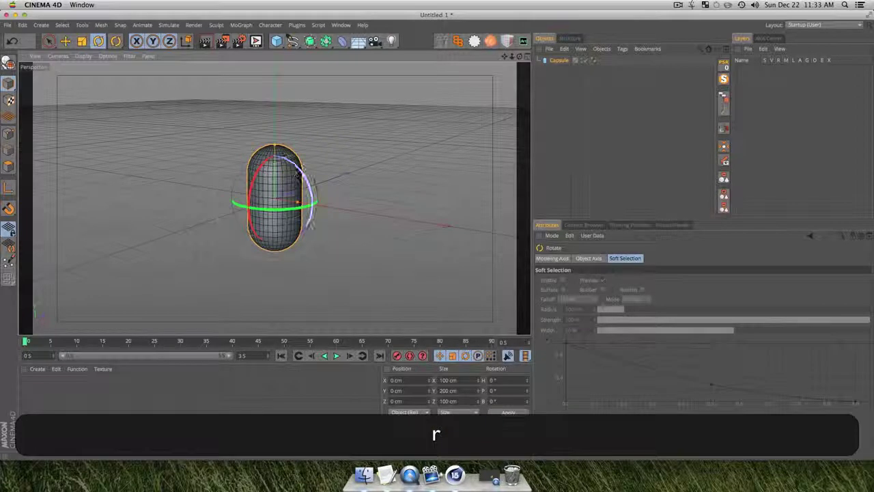
{"action": "left_click", "coordinate": [540, 106]}
{"action": "left_click", "coordinate": [558, 61]}
{"action": "left_click", "coordinate": [606, 333]}
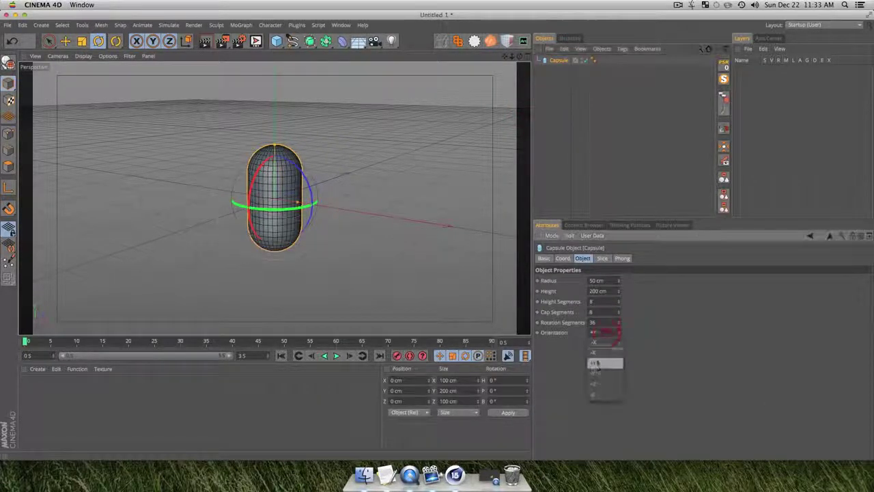
{"action": "left_click", "coordinate": [599, 381]}
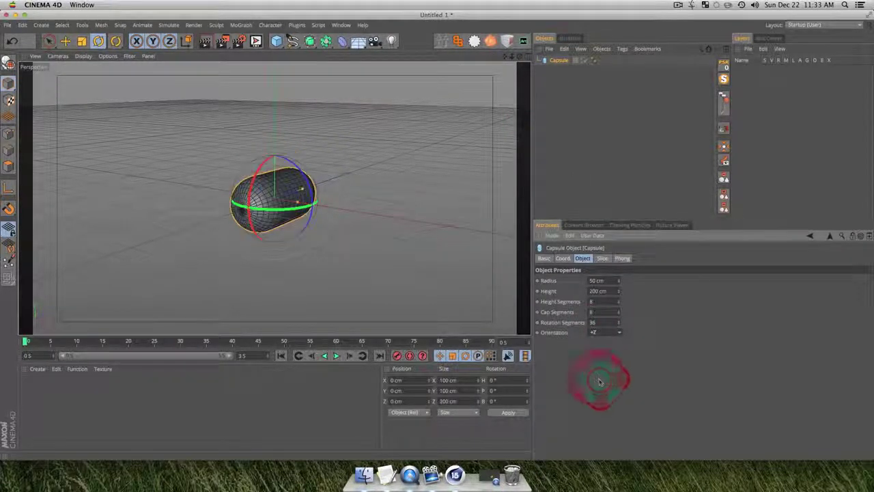
{"action": "left_click", "coordinate": [599, 343]}
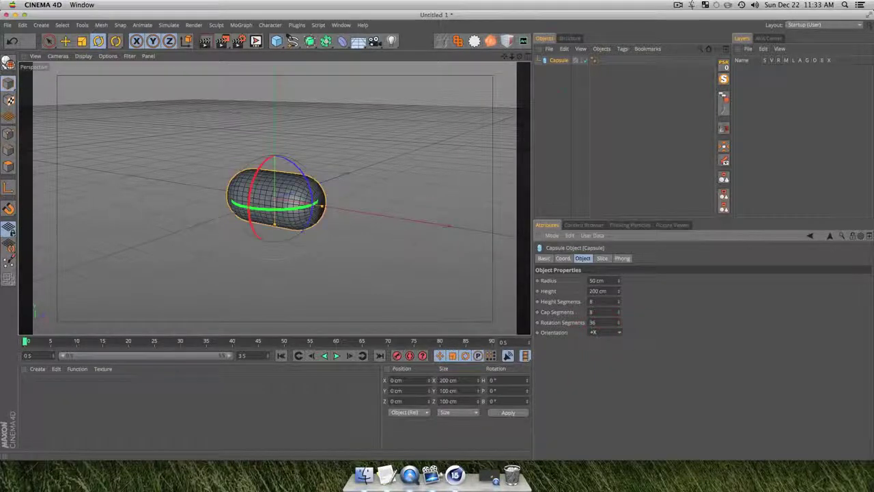
- Delete the Phong tag from the capsule to give it faceted shading
{"action": "left_click", "coordinate": [561, 109]}
{"action": "key", "text": "3"}
{"action": "left_click_drag", "start_coordinate": [348, 201], "coordinate": [406, 236]}
{"action": "left_click", "coordinate": [270, 200]}
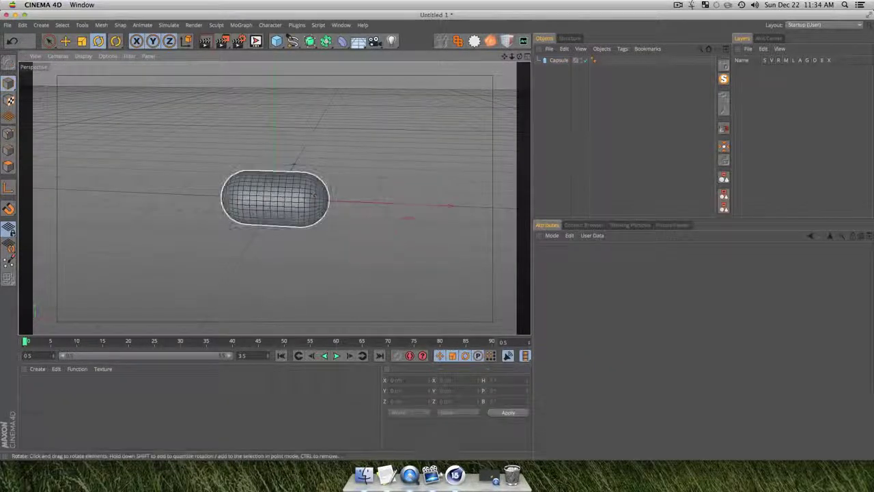
{"action": "scroll", "coordinate": [267, 202], "scroll_direction": "up", "scroll_amount": 3}
{"action": "key", "text": "1"}
{"action": "left_click_drag", "start_coordinate": [268, 202], "coordinate": [286, 209]}
{"action": "key", "text": "3"}
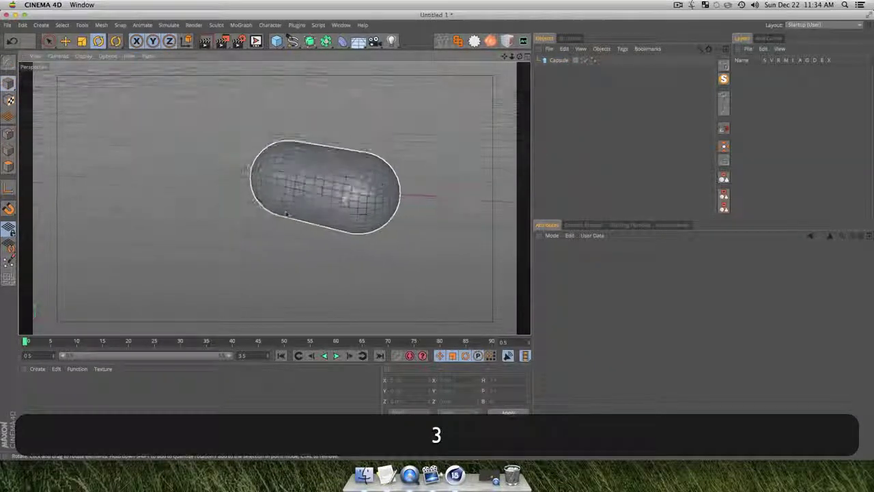
{"action": "left_click", "coordinate": [564, 61]}
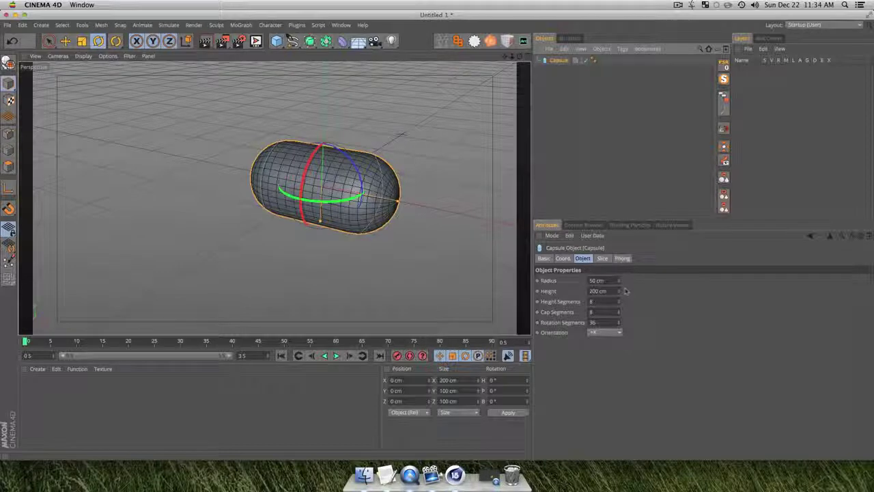
{"action": "left_click", "coordinate": [594, 61]}
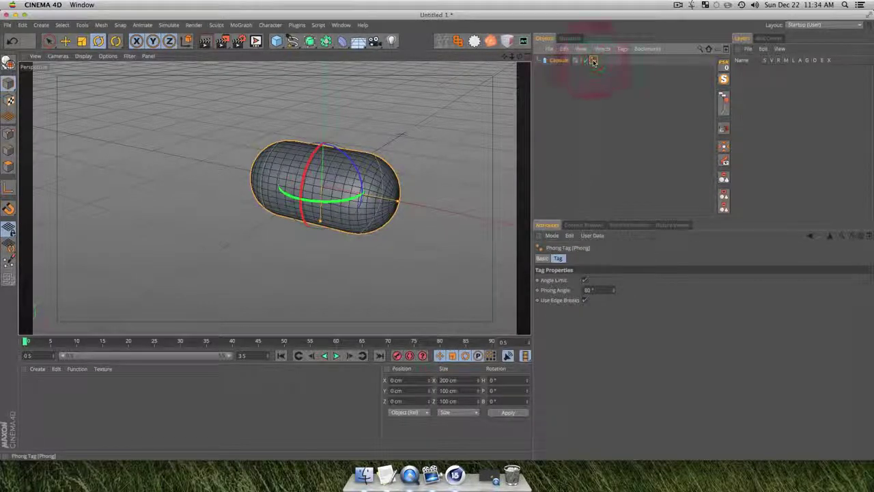
{"action": "key", "text": "BackSpace"}
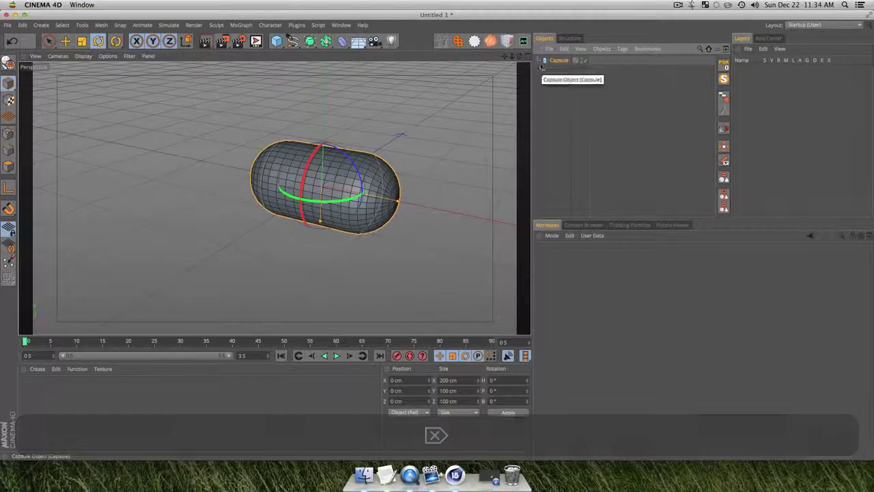
- Set the capsule's radius to 64 cm with 3 height, 4 cap and 17 rotation segments, and test-render the view
{"action": "left_click", "coordinate": [558, 60]}
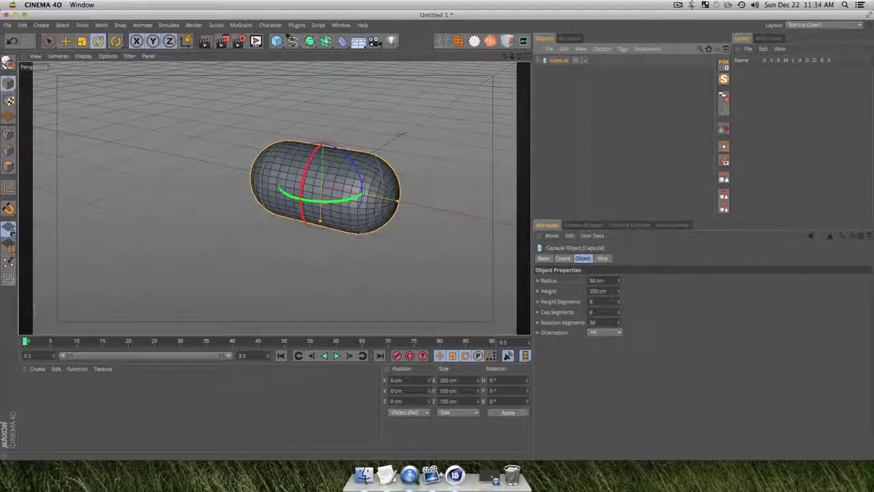
{"action": "left_click_drag", "start_coordinate": [619, 280], "coordinate": [618, 274]}
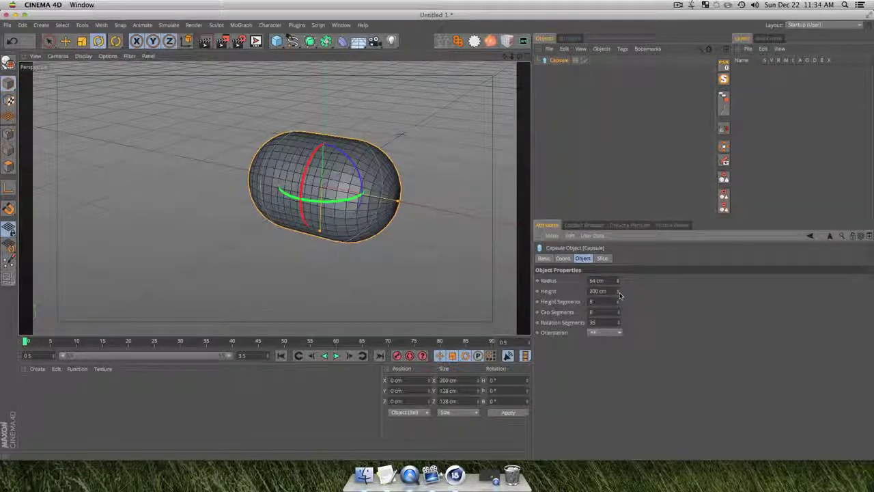
{"action": "left_click_drag", "start_coordinate": [620, 304], "coordinate": [621, 310]}
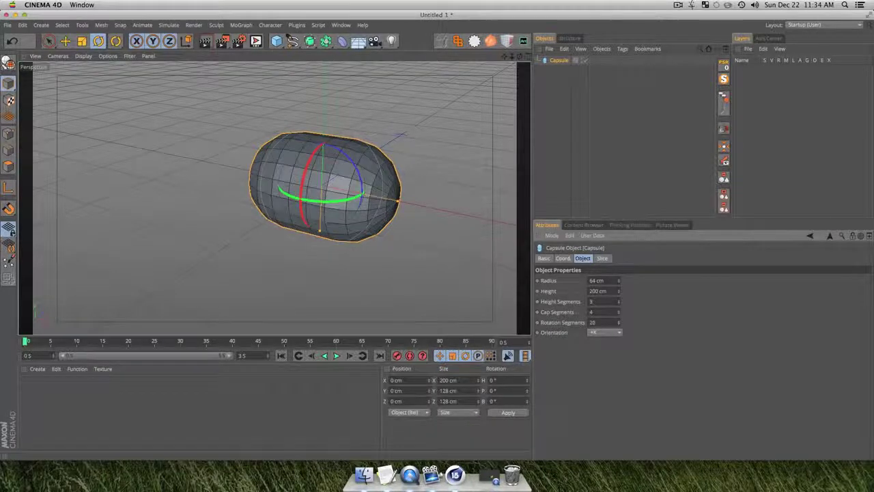
{"action": "key", "text": "3"}
{"action": "left_click_drag", "start_coordinate": [381, 236], "coordinate": [498, 232]}
{"action": "left_click_drag", "start_coordinate": [420, 245], "coordinate": [433, 199]}
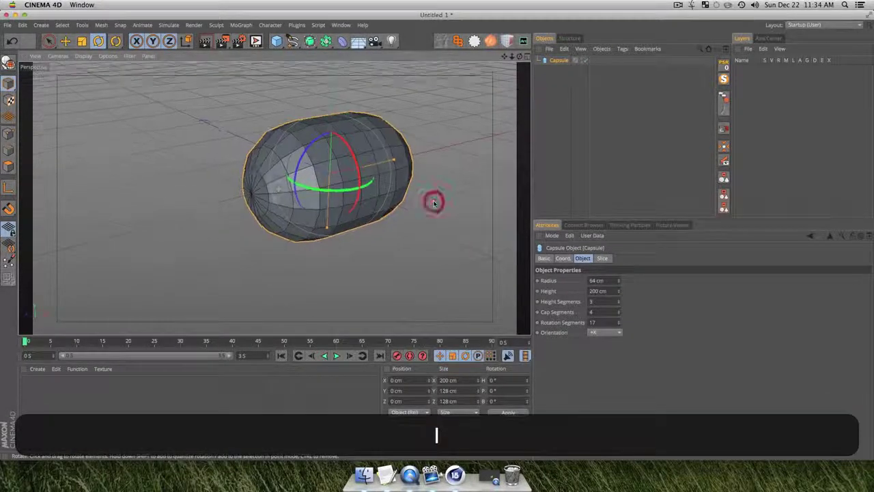
{"action": "key", "text": "super+r"}
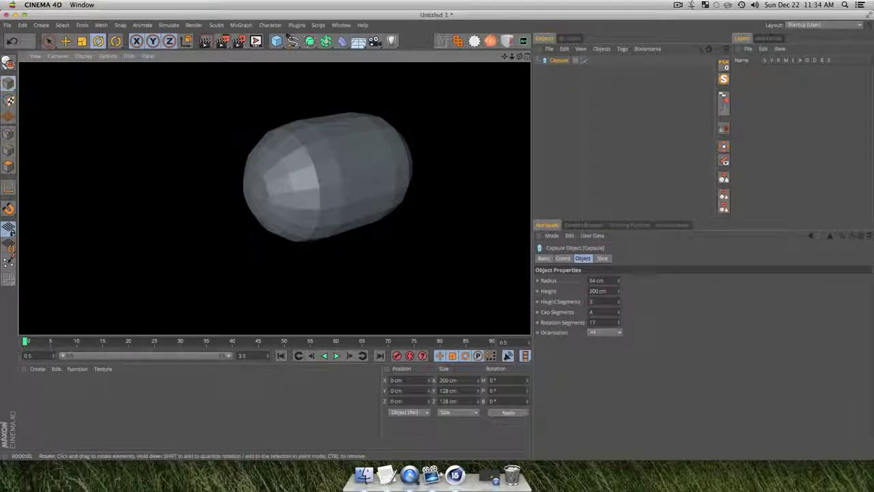
- Switch from model mode to polygon mode for the capsule
{"action": "key", "text": "3"}
{"action": "left_click_drag", "start_coordinate": [400, 188], "coordinate": [322, 172]}
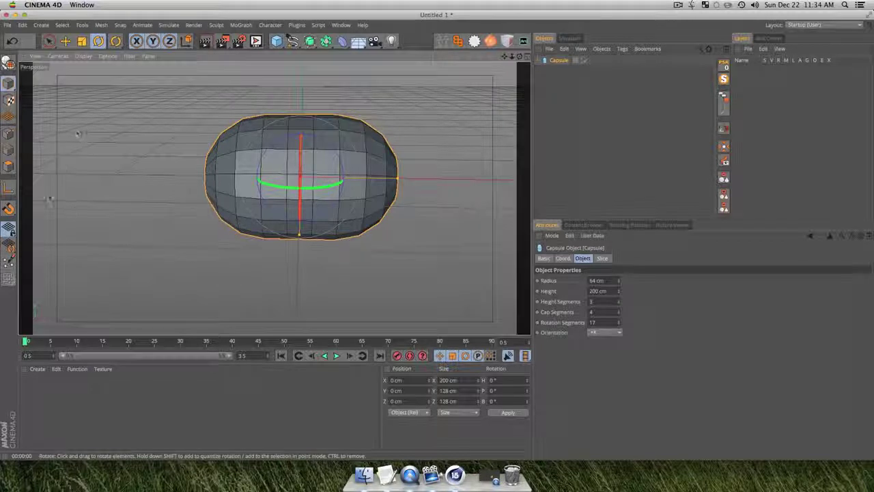
{"action": "key", "text": "v"}
{"action": "mouse_move", "coordinate": [349, 209]}
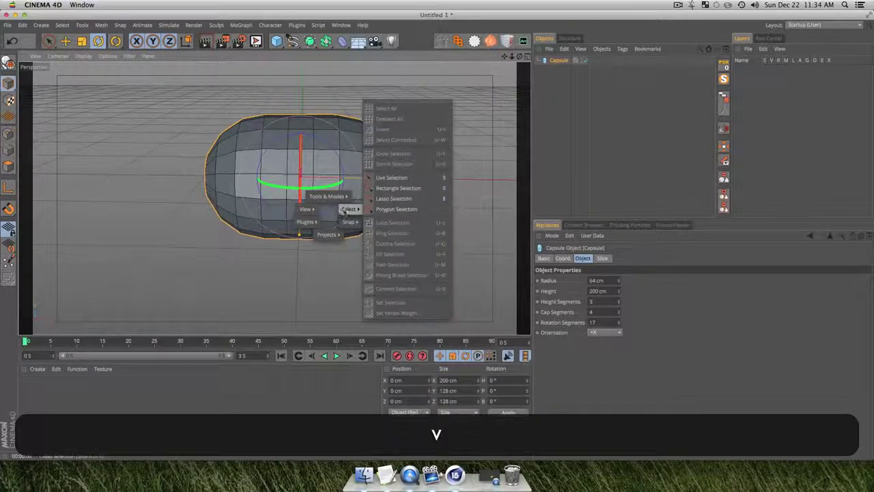
{"action": "mouse_move", "coordinate": [326, 196]}
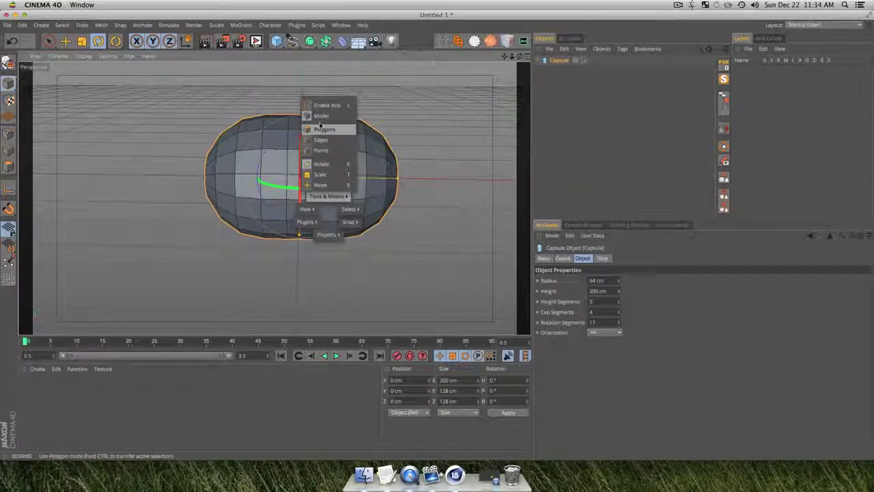
{"action": "left_click", "coordinate": [324, 130]}
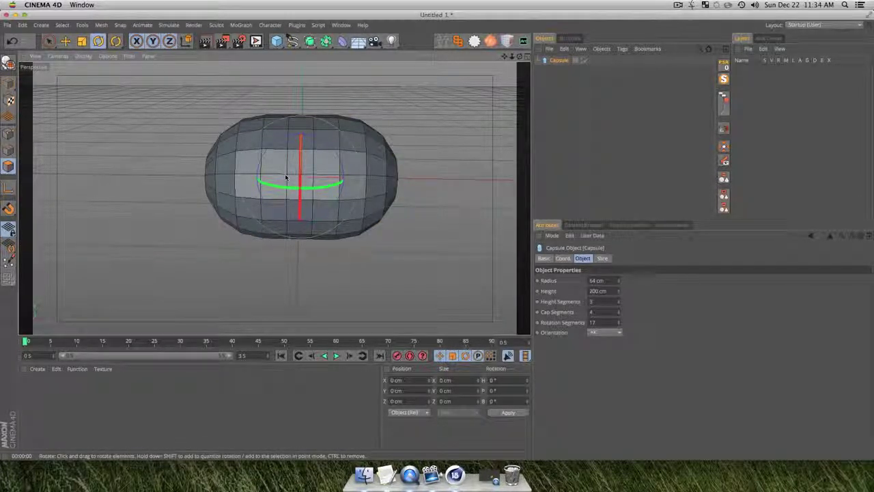
- Switch to the top view and convert the capsule into an editable polygon object
{"action": "key", "text": "F2"}
{"action": "key", "text": "F4"}
{"action": "key", "text": "F2"}
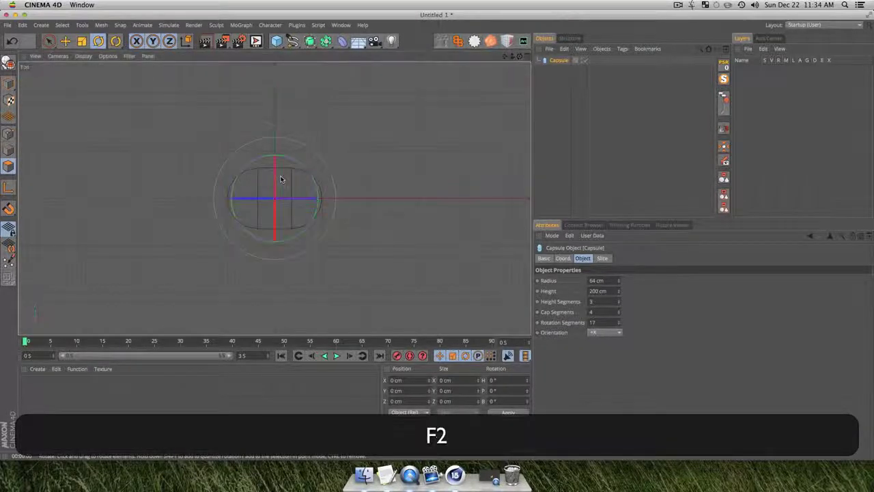
{"action": "left_click", "coordinate": [557, 60]}
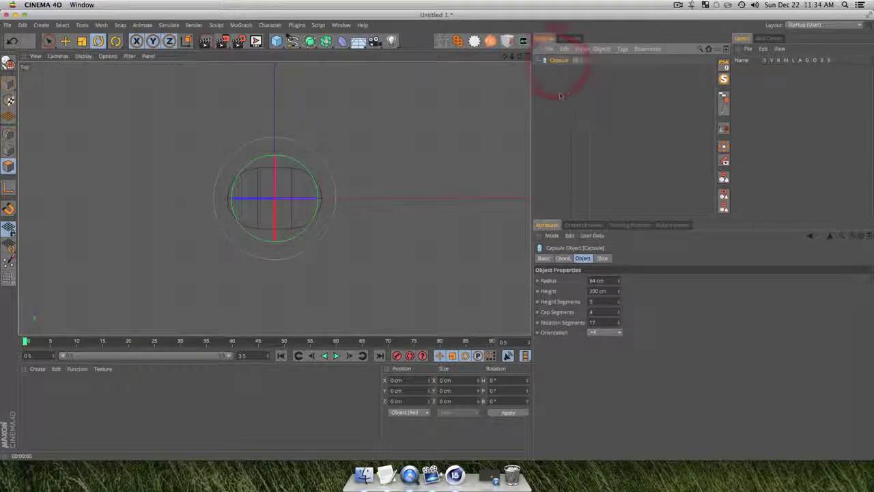
{"action": "scroll", "coordinate": [262, 194], "scroll_direction": "up", "scroll_amount": 5}
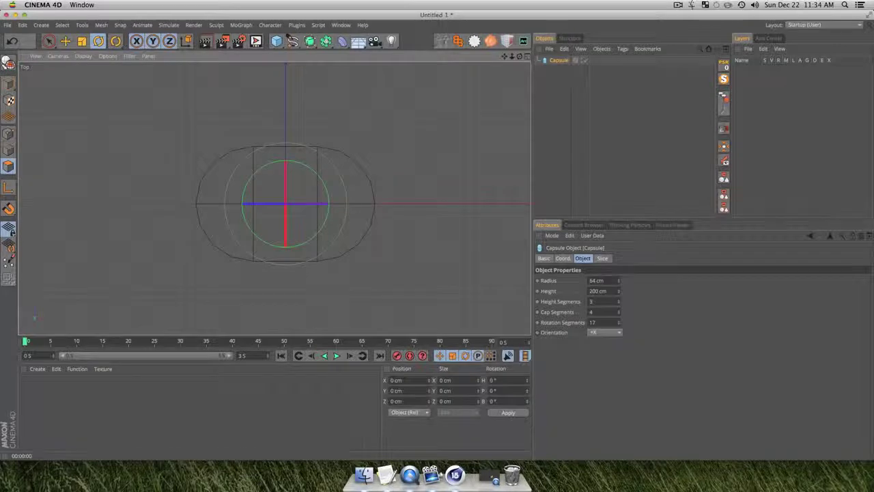
{"action": "left_click", "coordinate": [559, 61]}
{"action": "key", "text": "c"}
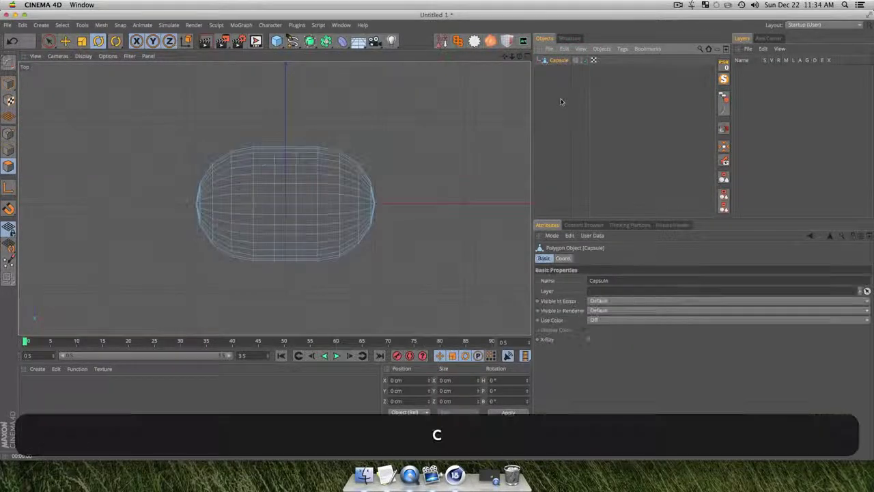
- Rename the capsule object as Bee Body
{"action": "double_click", "coordinate": [560, 61]}
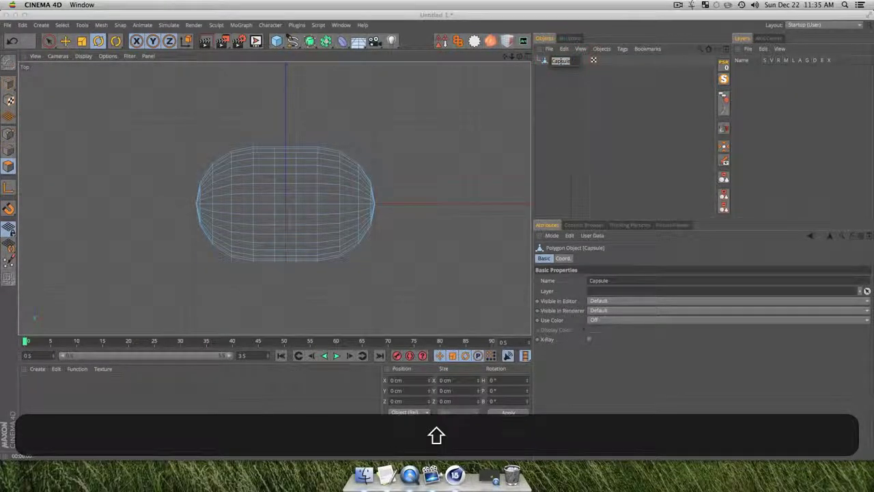
{"action": "type", "text": "Bee Body"}
{"action": "key", "text": "Return"}
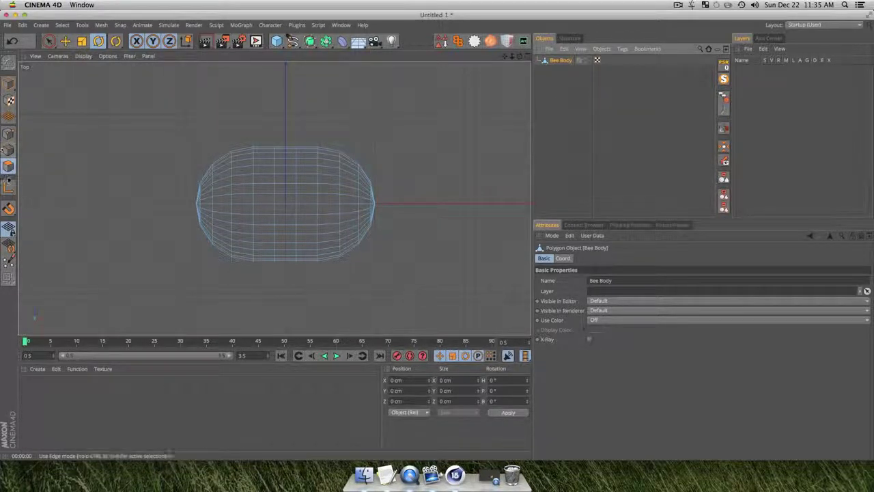
- Rectangle-select the two-column polygon band just left of the body's centre all the way around, with Only Select Visible Elements turned off
{"action": "left_click", "coordinate": [51, 42]}
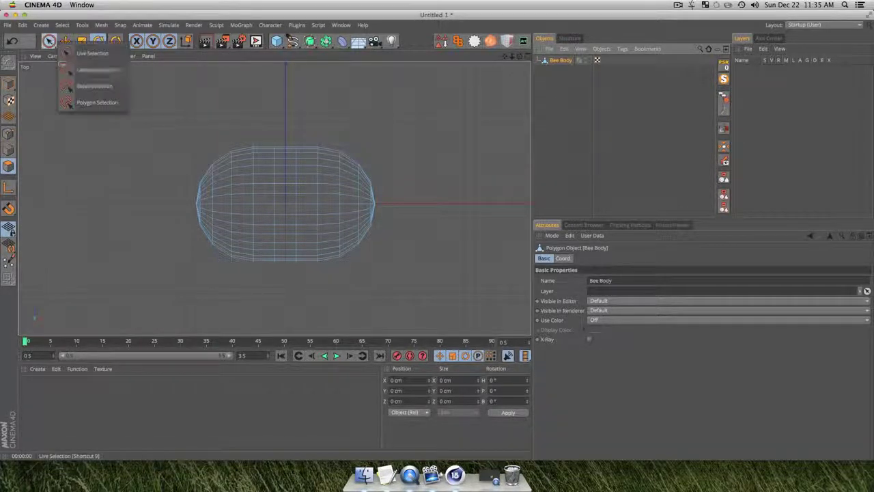
{"action": "left_click", "coordinate": [89, 71]}
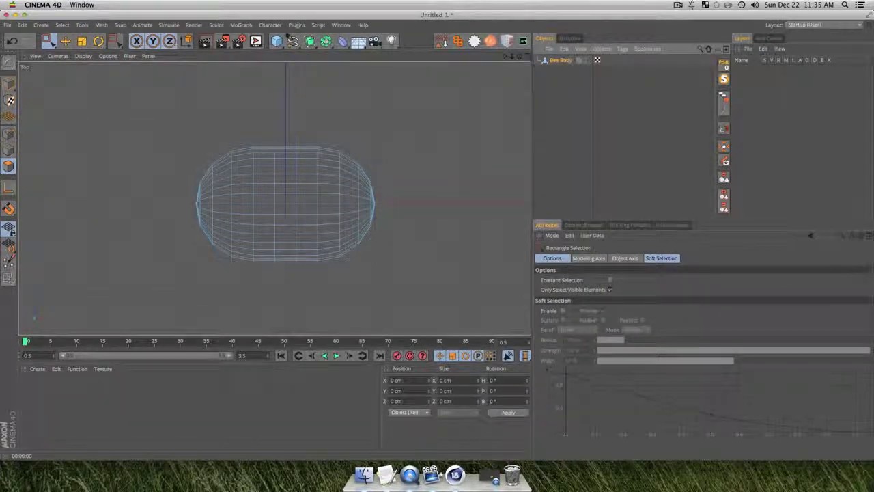
{"action": "left_click", "coordinate": [610, 290]}
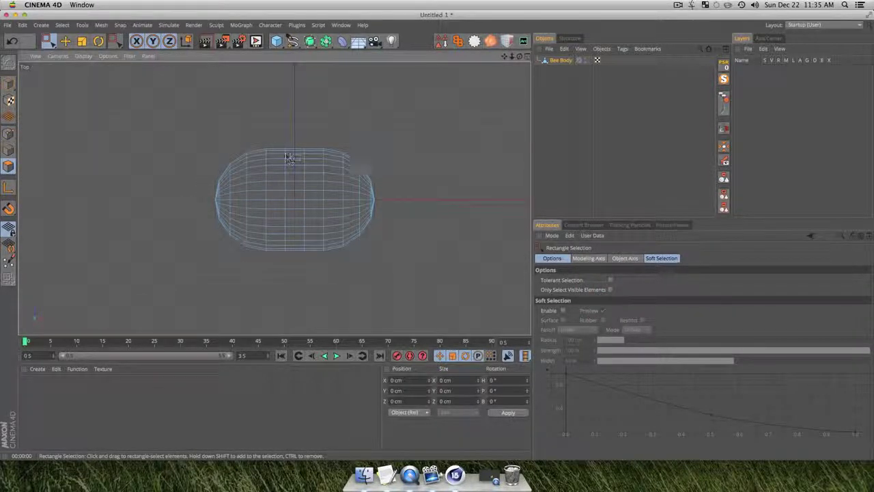
{"action": "scroll", "coordinate": [267, 155], "scroll_direction": "up", "scroll_amount": 2}
{"action": "left_click_drag", "start_coordinate": [234, 136], "coordinate": [297, 287]}
{"action": "key", "text": "t"}
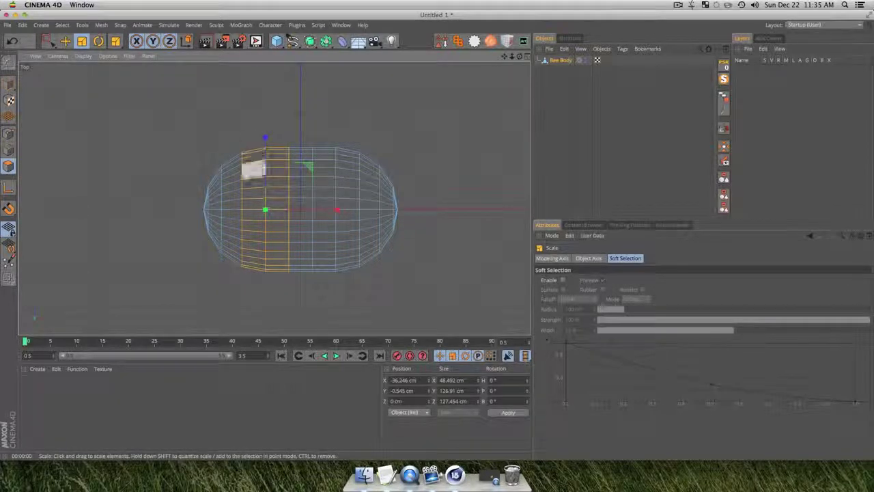
{"action": "key", "text": "F1"}
{"action": "key", "text": "F2"}
{"action": "left_click_drag", "start_coordinate": [212, 190], "coordinate": [318, 223]}
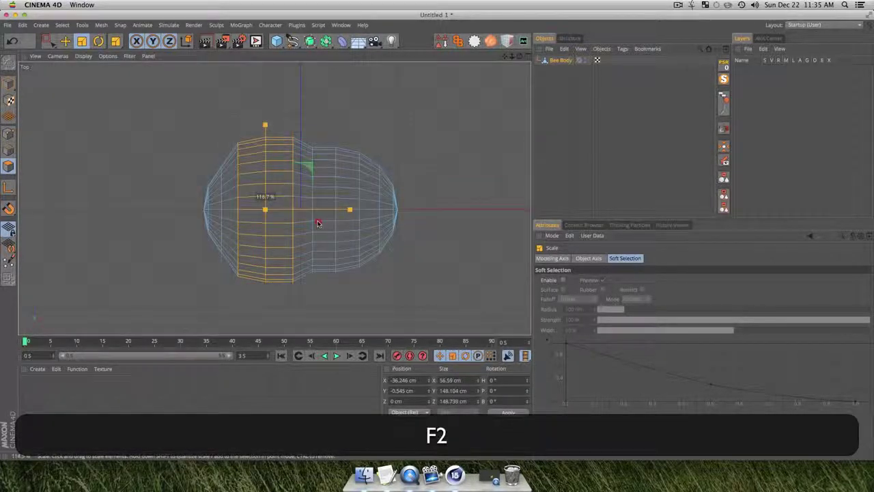
{"action": "key", "text": "super+z"}
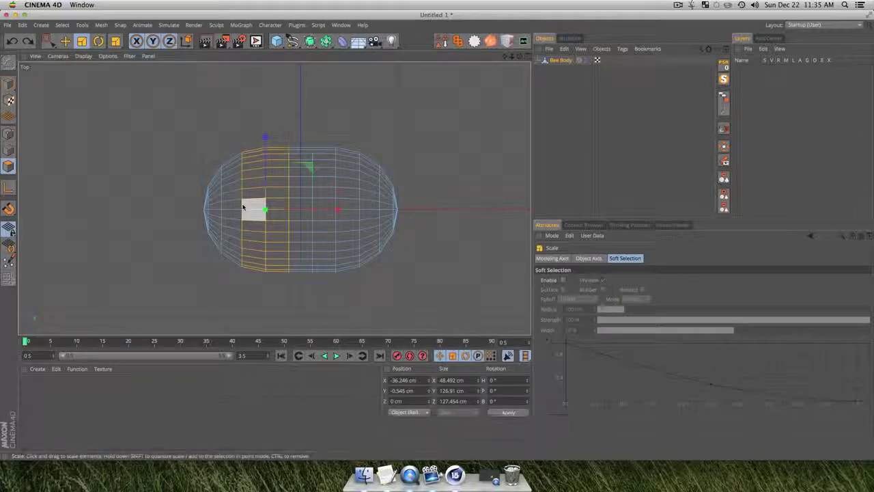
- Scale the selected polygon band up to about 116% so the rear section of the body bulges outward
{"action": "key", "text": "F1"}
{"action": "key", "text": "3"}
{"action": "mouse_move", "coordinate": [267, 199]}
{"action": "left_mouse_down"}
{"action": "mouse_move", "coordinate": [177, 195]}
{"action": "mouse_move", "coordinate": [251, 205]}
{"action": "left_mouse_up"}
{"action": "key", "text": "F2"}
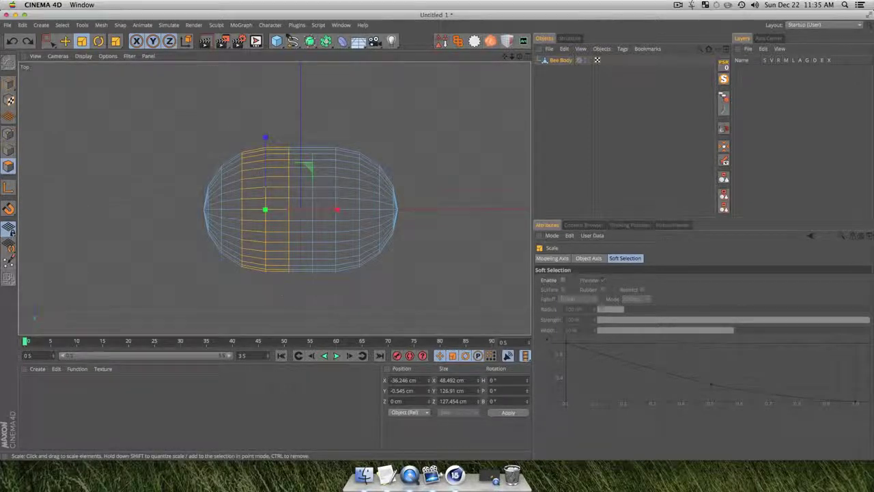
{"action": "key", "text": "t"}
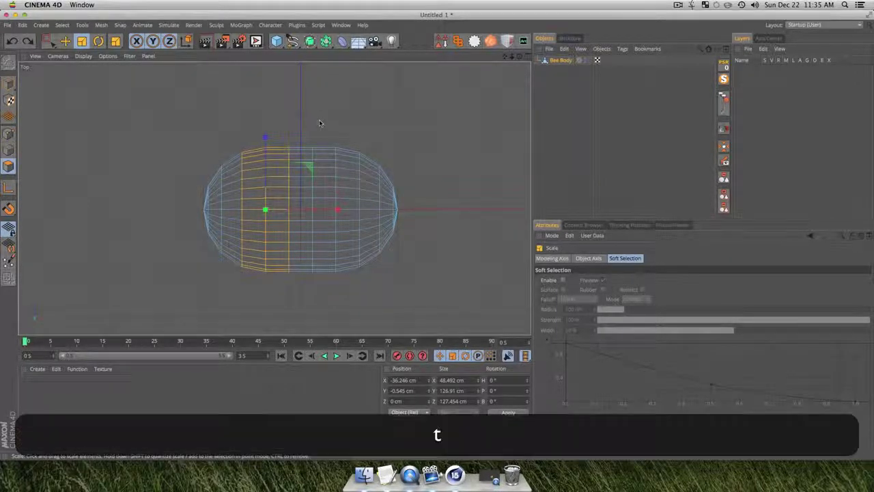
{"action": "left_click_drag", "start_coordinate": [323, 122], "coordinate": [396, 117]}
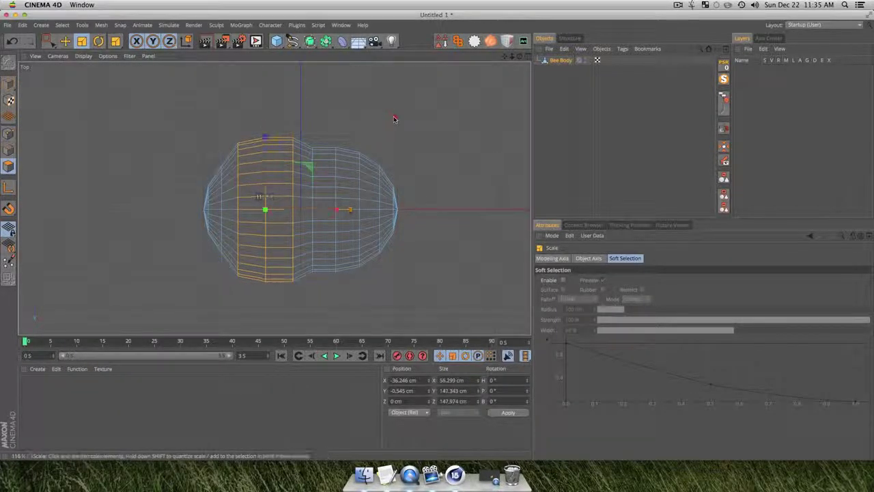
- Select the polygon ring near the body's right end and scale it up to about 138 cm in Y
{"action": "left_click", "coordinate": [47, 41]}
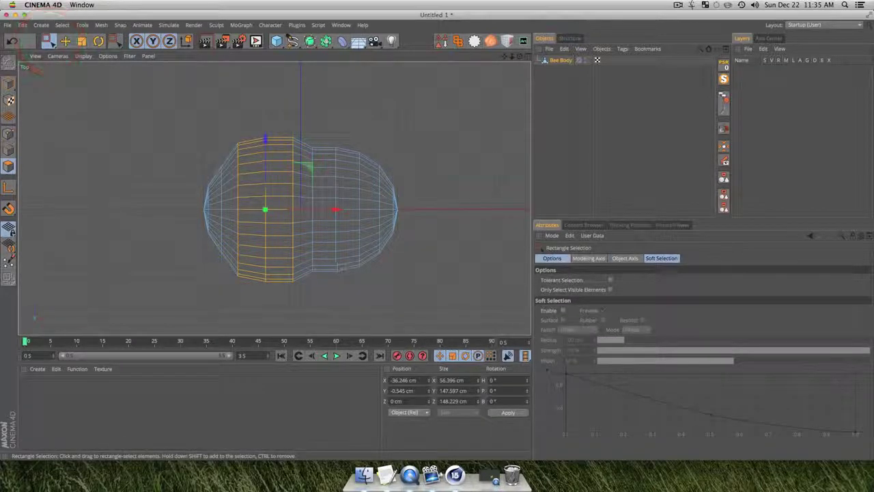
{"action": "left_click_drag", "start_coordinate": [382, 273], "coordinate": [335, 138]}
{"action": "key", "text": "t"}
{"action": "left_click_drag", "start_coordinate": [437, 148], "coordinate": [489, 108]}
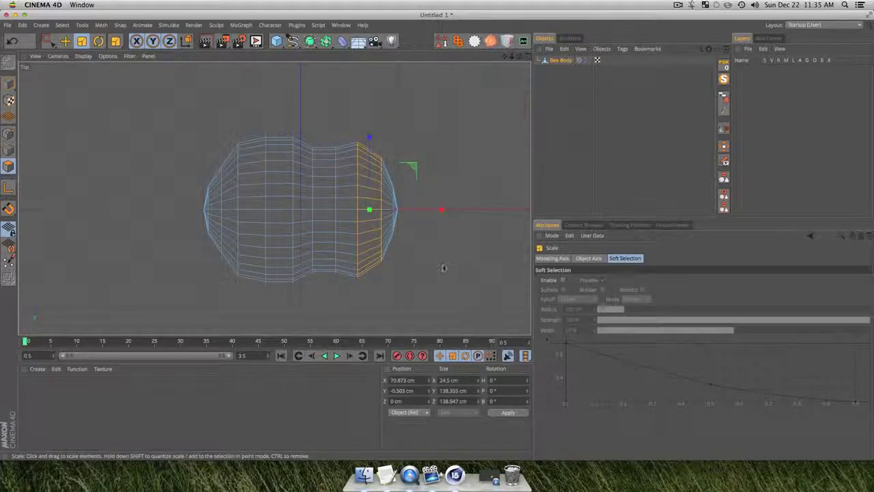
{"action": "left_click_drag", "start_coordinate": [444, 268], "coordinate": [369, 198]}
{"action": "left_click_drag", "start_coordinate": [422, 203], "coordinate": [345, 145]}
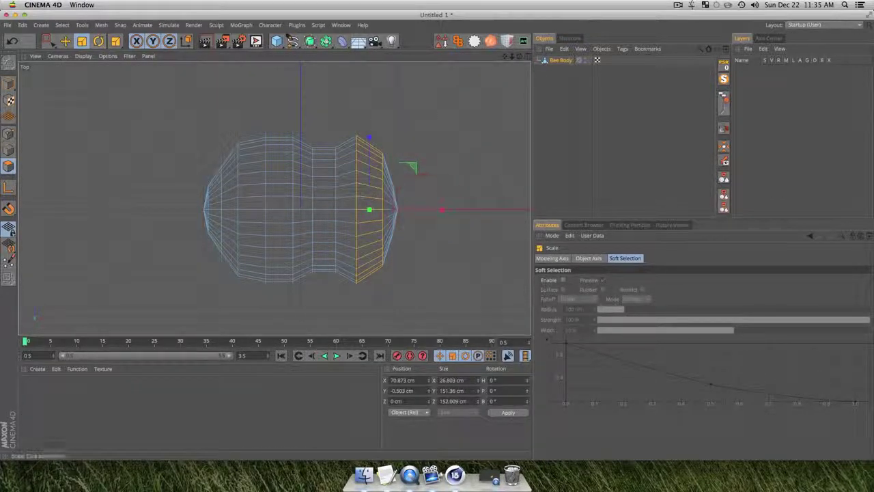
{"action": "key", "text": "super+z"}
- Select the right end-cap polygons, move them outward to about X 121 cm, and enlarge them to about 58 cm in Z
{"action": "left_click", "coordinate": [49, 41]}
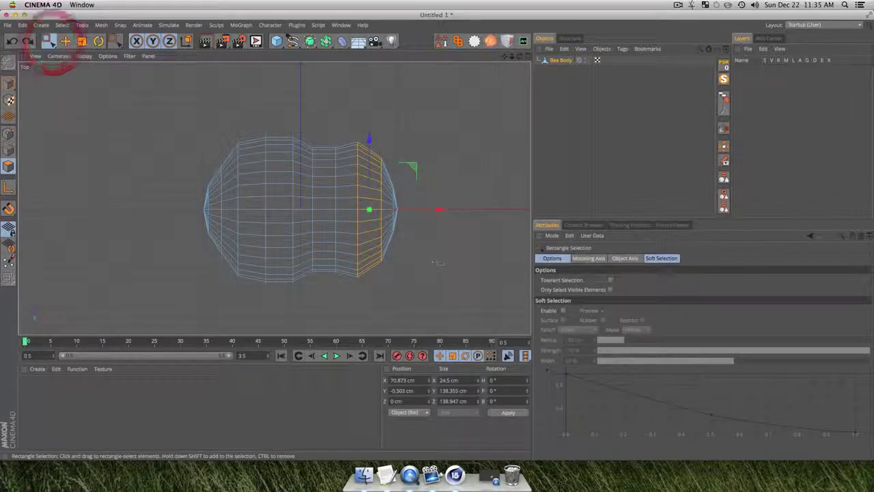
{"action": "left_click_drag", "start_coordinate": [441, 258], "coordinate": [388, 159]}
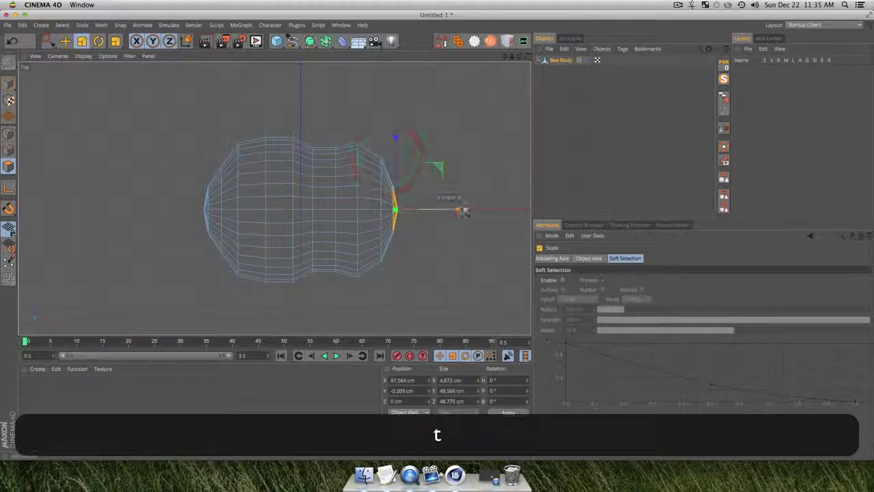
{"action": "key", "text": "e"}
{"action": "left_click_drag", "start_coordinate": [450, 213], "coordinate": [471, 214]}
{"action": "key", "text": "t"}
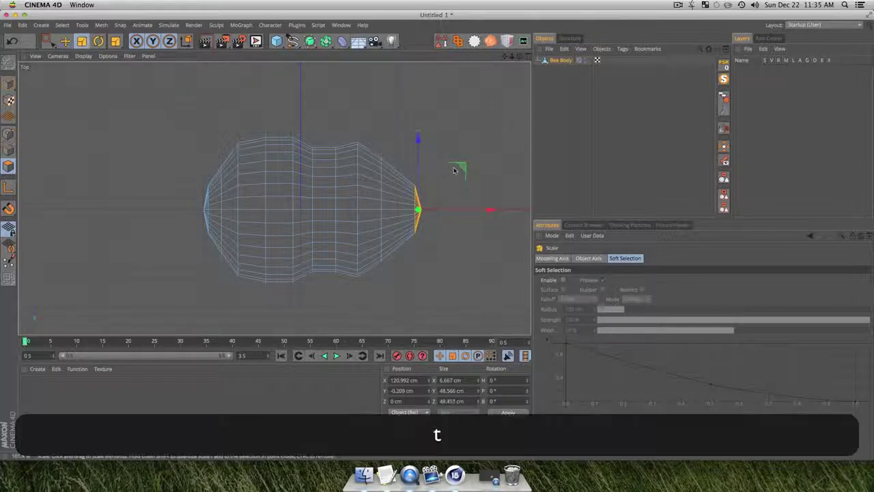
{"action": "left_click_drag", "start_coordinate": [517, 138], "coordinate": [458, 197]}
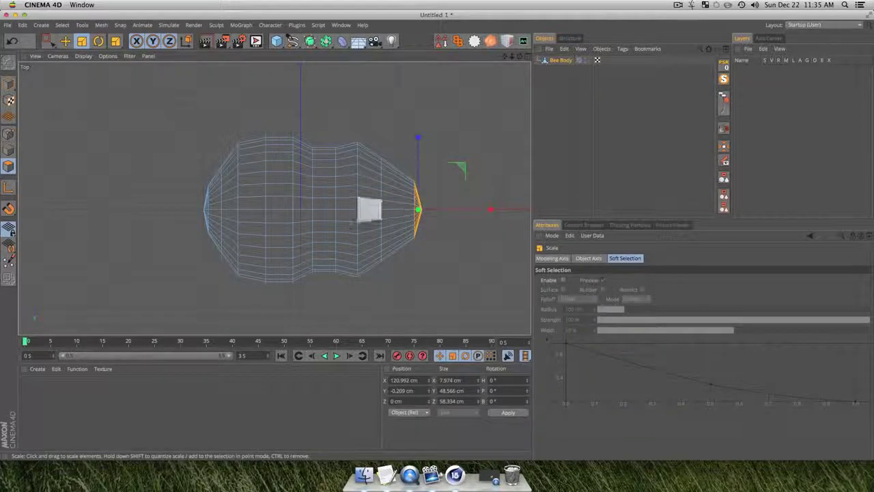
- Select the polygons at the body's left end, stretch them outward to about 39 cm in X, and tilt them slightly downward
{"action": "left_click", "coordinate": [48, 41]}
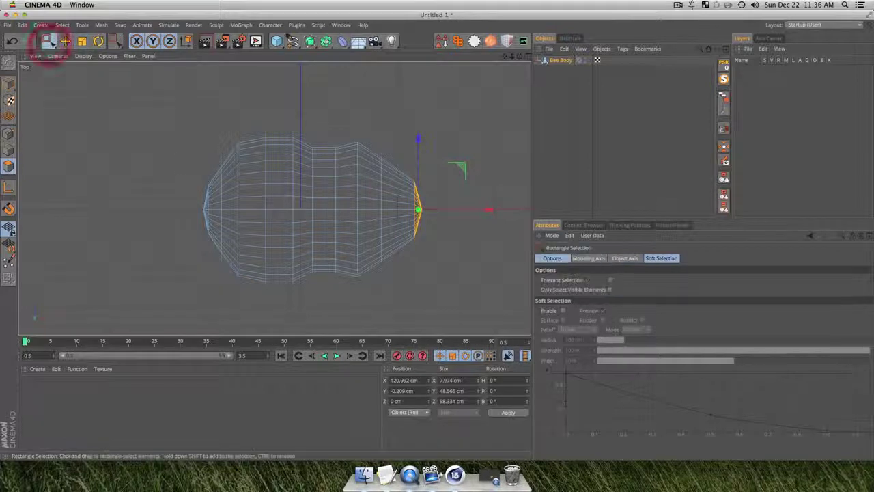
{"action": "left_click_drag", "start_coordinate": [170, 137], "coordinate": [224, 294]}
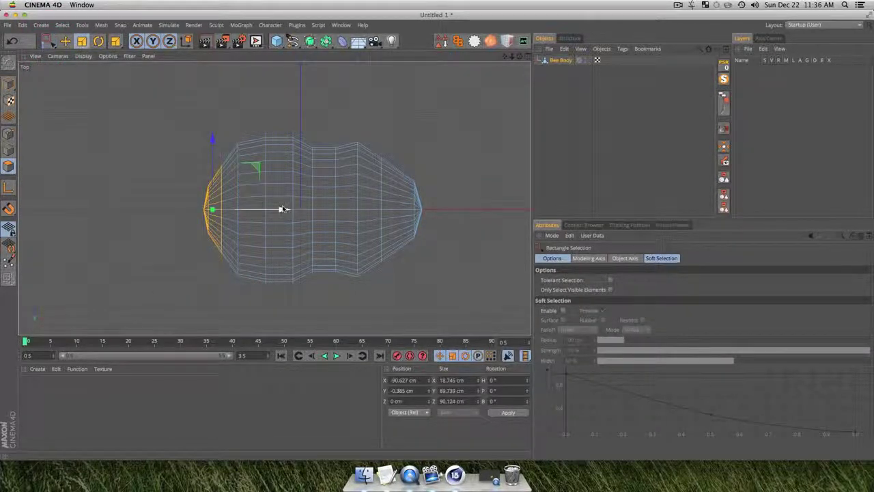
{"action": "key", "text": "t"}
{"action": "mouse_move", "coordinate": [285, 210]}
{"action": "left_mouse_down"}
{"action": "mouse_move", "coordinate": [303, 205]}
{"action": "mouse_move", "coordinate": [274, 213]}
{"action": "left_mouse_up"}
{"action": "key", "text": "e"}
{"action": "key", "text": "r"}
{"action": "left_click_drag", "start_coordinate": [171, 194], "coordinate": [207, 187]}
{"action": "key", "text": "e"}
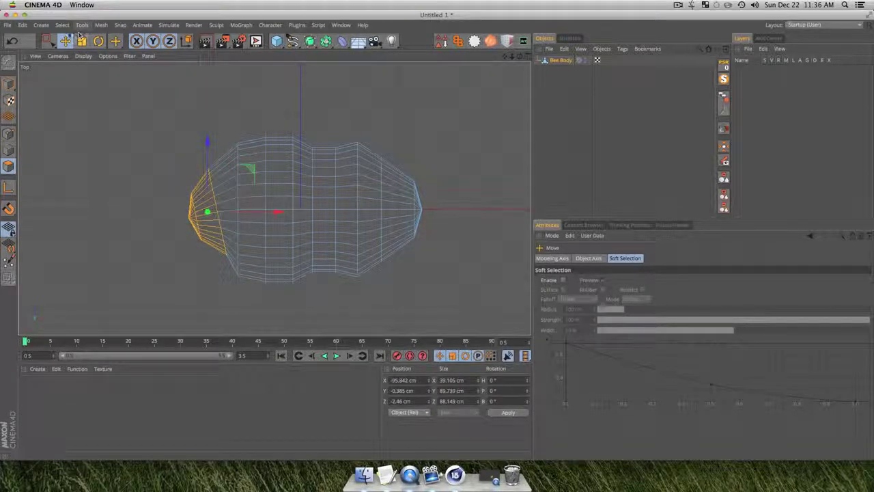
- Select the leftmost tip polygons, stretch them to about 31 cm in X, and lower them to about Z -12 cm
{"action": "left_click", "coordinate": [45, 41]}
{"action": "left_click_drag", "start_coordinate": [146, 176], "coordinate": [202, 266]}
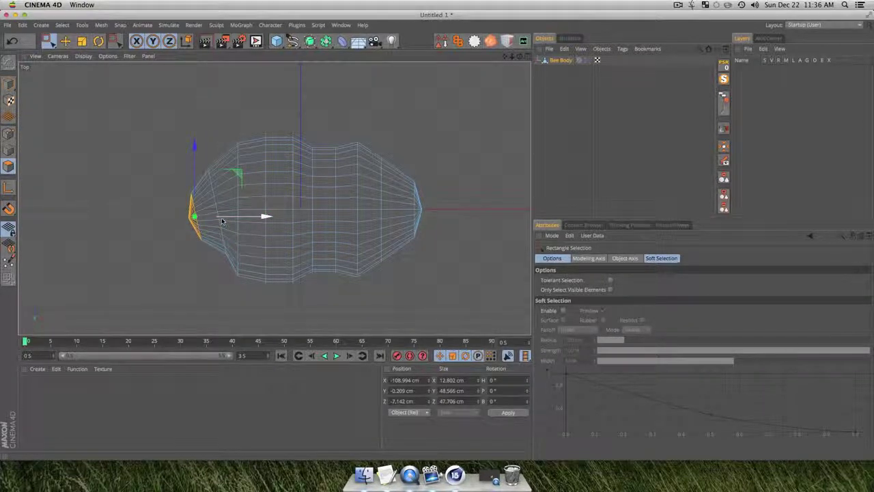
{"action": "key", "text": "t"}
{"action": "left_click_drag", "start_coordinate": [268, 217], "coordinate": [278, 218]}
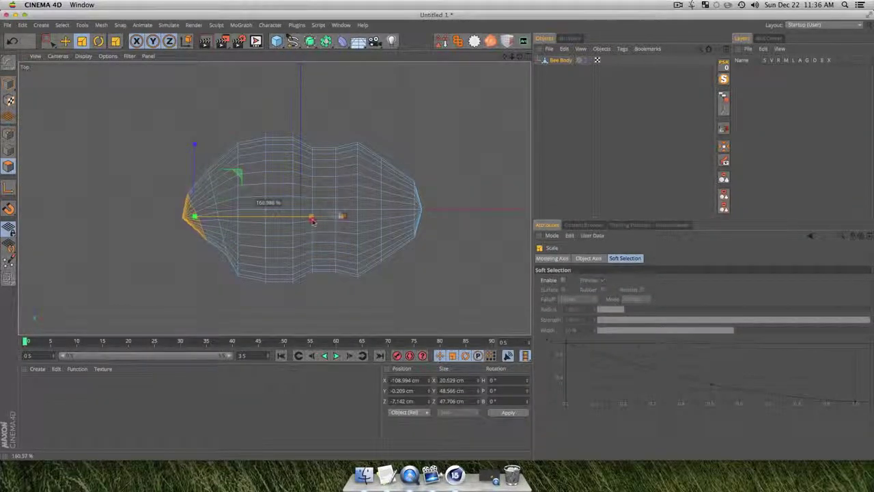
{"action": "left_click_drag", "start_coordinate": [372, 226], "coordinate": [371, 223]}
{"action": "key", "text": "e"}
{"action": "mouse_move", "coordinate": [195, 145]}
{"action": "left_mouse_down"}
{"action": "mouse_move", "coordinate": [195, 162]}
{"action": "mouse_move", "coordinate": [196, 147]}
{"action": "left_mouse_up"}
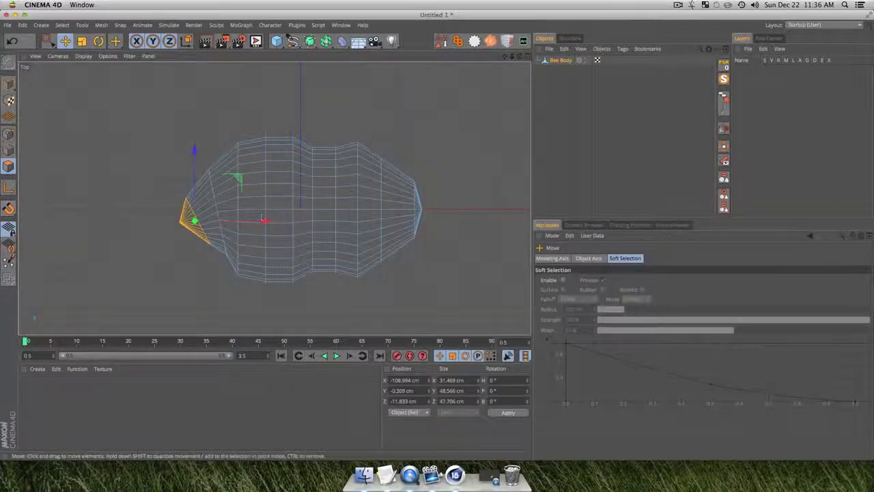
- In point mode, pull the left tip point out to about X -156 cm and down along Z to form the stinger
{"action": "left_click", "coordinate": [9, 135]}
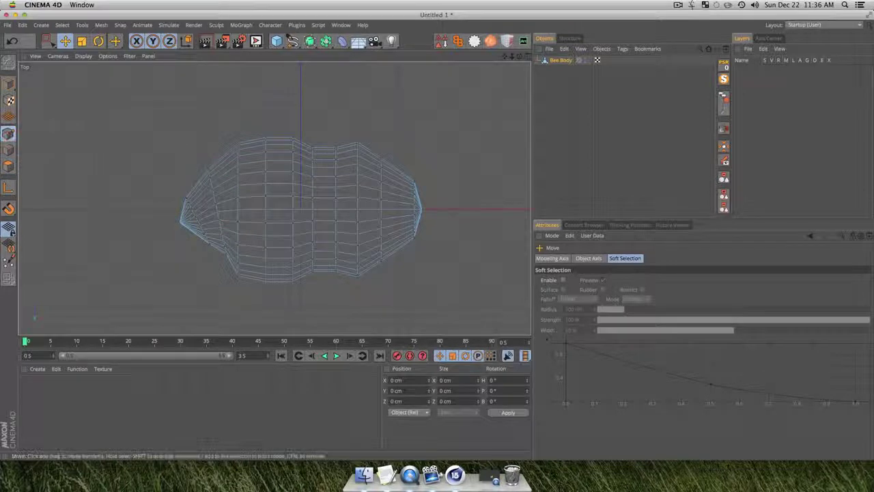
{"action": "left_click", "coordinate": [180, 225]}
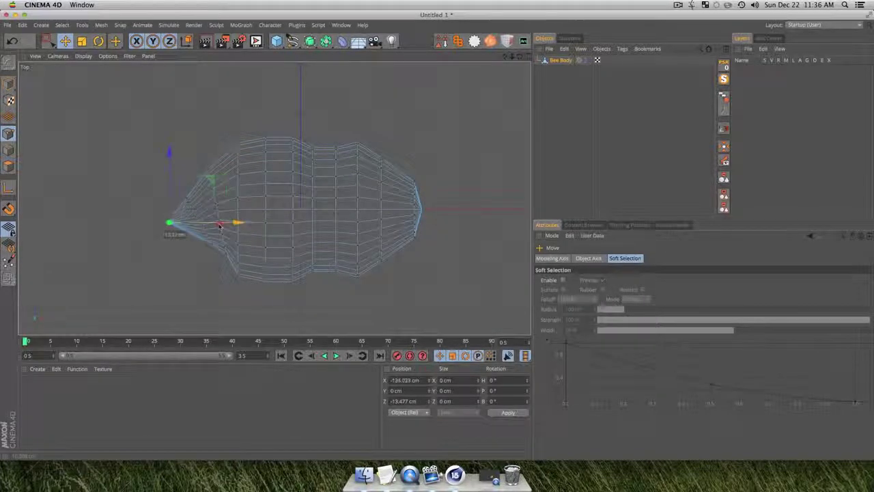
{"action": "left_click_drag", "start_coordinate": [220, 226], "coordinate": [201, 226]}
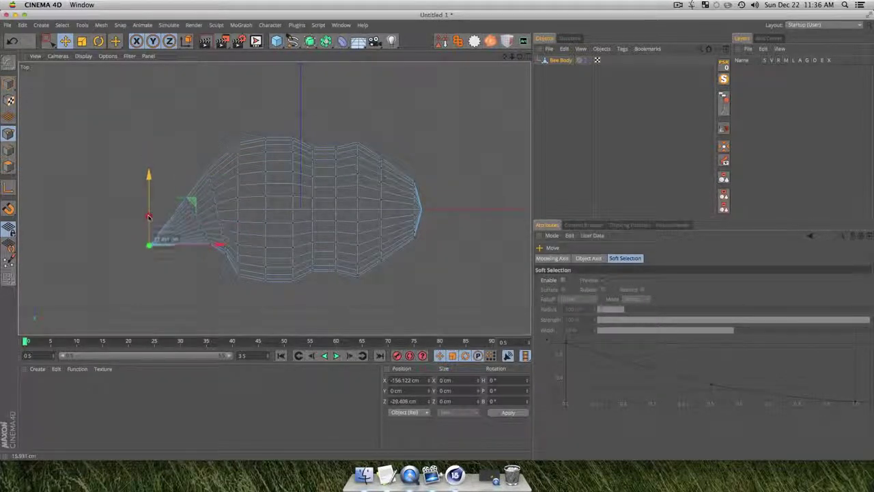
{"action": "left_click", "coordinate": [140, 217]}
{"action": "left_click", "coordinate": [548, 135]}
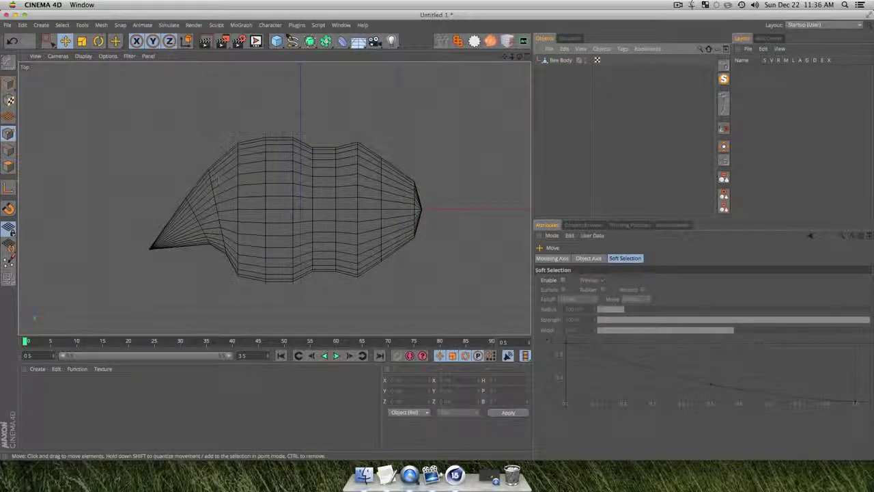
- In the perspective view, rotate the whole Bee Body object in model mode to a pitch of 90°
{"action": "key", "text": "F1"}
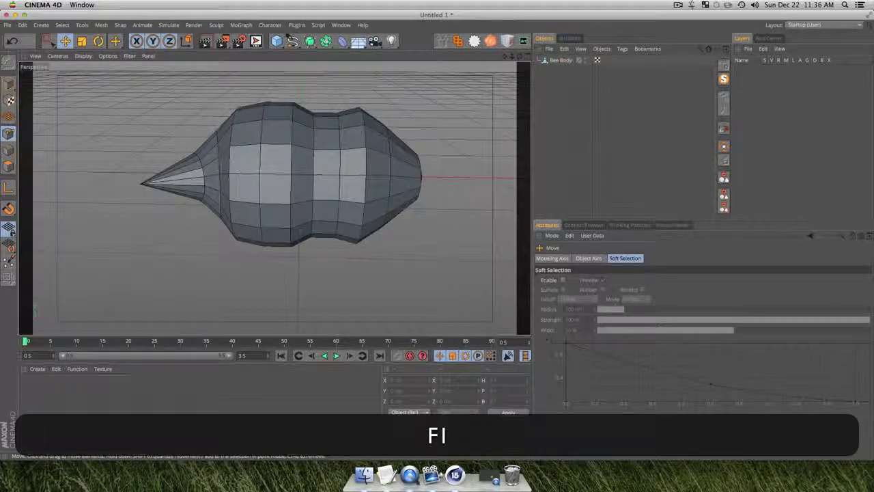
{"action": "scroll", "coordinate": [396, 189], "scroll_direction": "down", "scroll_amount": 3}
{"action": "key", "text": "3"}
{"action": "left_click_drag", "start_coordinate": [373, 196], "coordinate": [356, 192]}
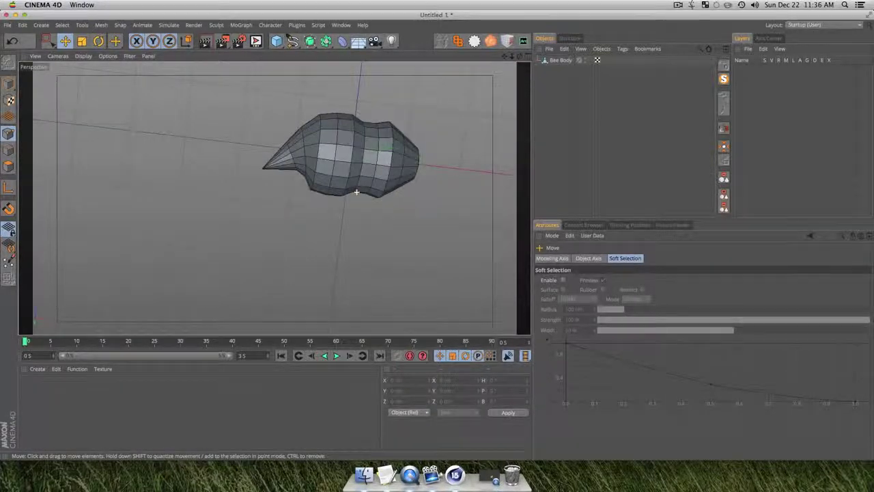
{"action": "key", "text": "super+z"}
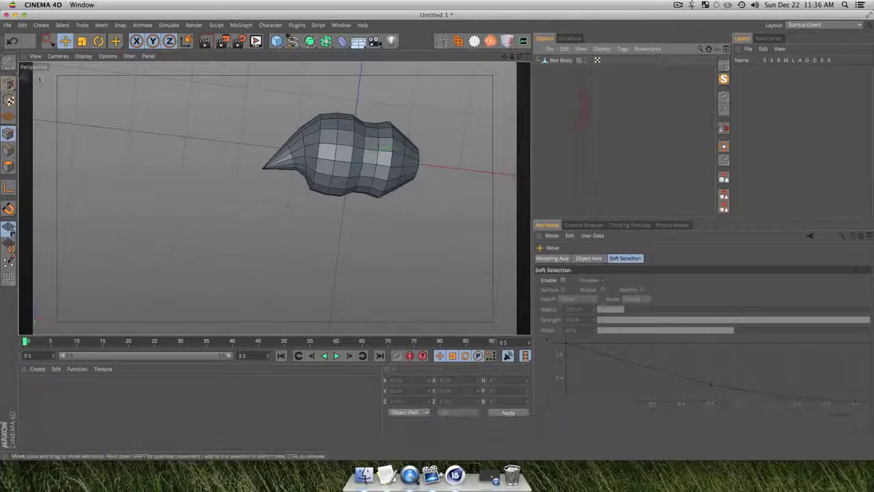
{"action": "left_click", "coordinate": [560, 61]}
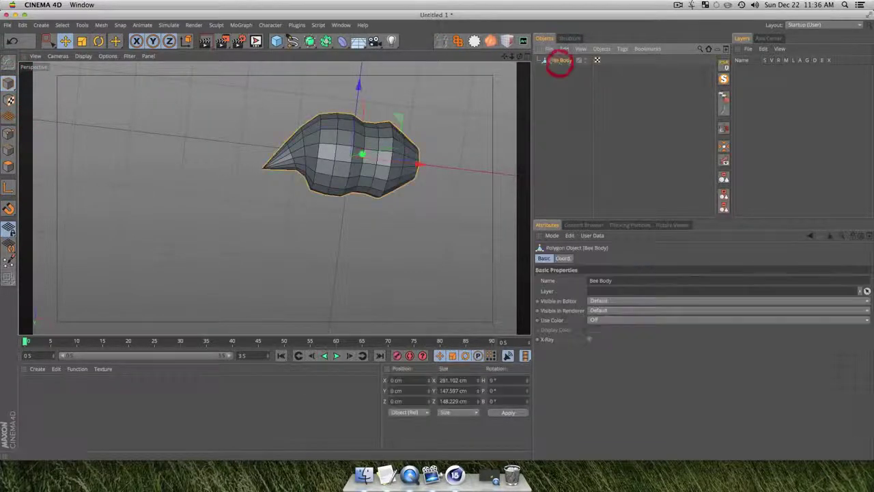
{"action": "key", "text": "r"}
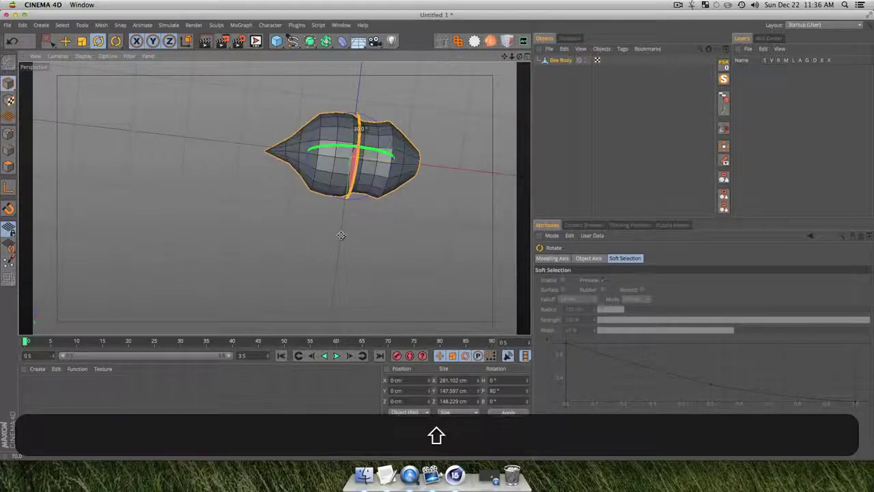
- Render a test preview of the rotated bee body from the side
{"action": "key", "text": "3"}
{"action": "left_click_drag", "start_coordinate": [341, 246], "coordinate": [335, 172]}
{"action": "key", "text": "1"}
{"action": "key", "text": "3"}
{"action": "key", "text": "1"}
{"action": "key", "text": "3"}
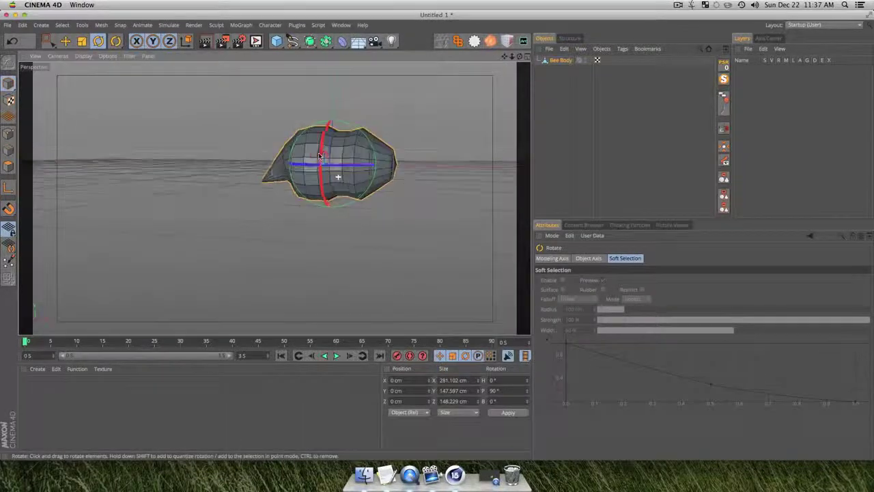
{"action": "key", "text": "super+r"}
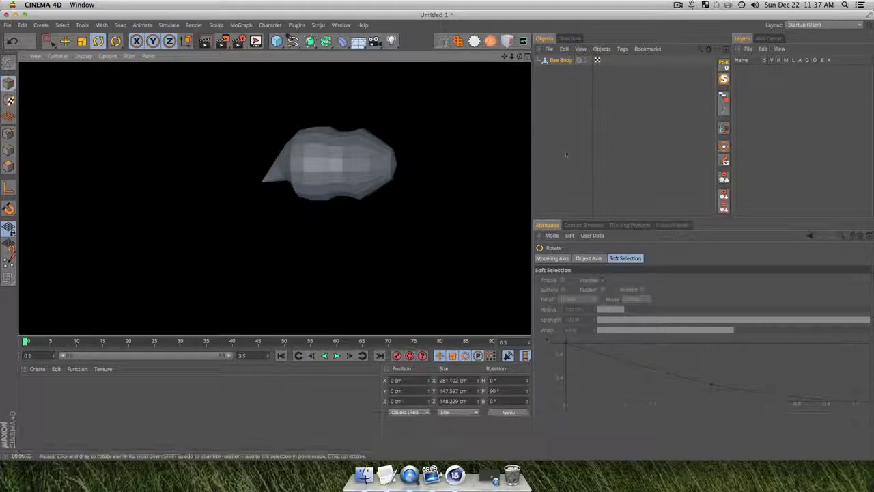
- Add a Platonic primitive and move it along X to about 193 cm, beyond the bee body's blunt front end
{"action": "left_click", "coordinate": [566, 151]}
{"action": "key", "text": "3"}
{"action": "left_click_drag", "start_coordinate": [366, 181], "coordinate": [335, 219]}
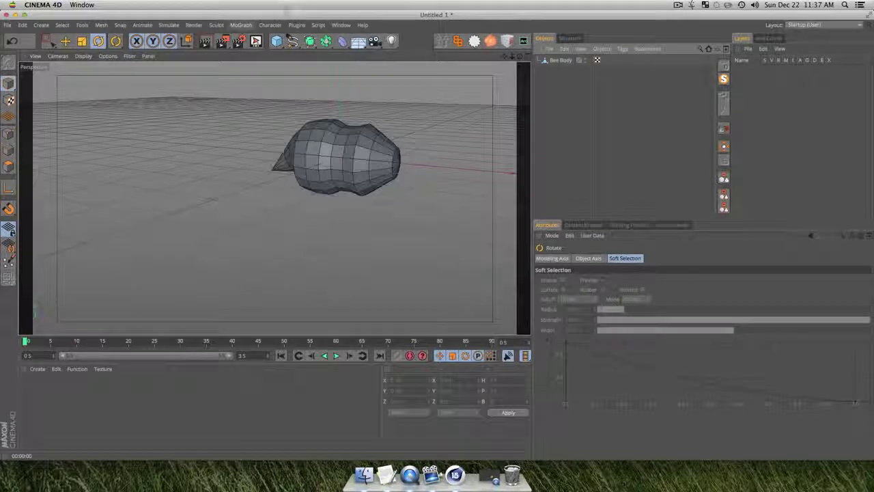
{"action": "left_click", "coordinate": [277, 41]}
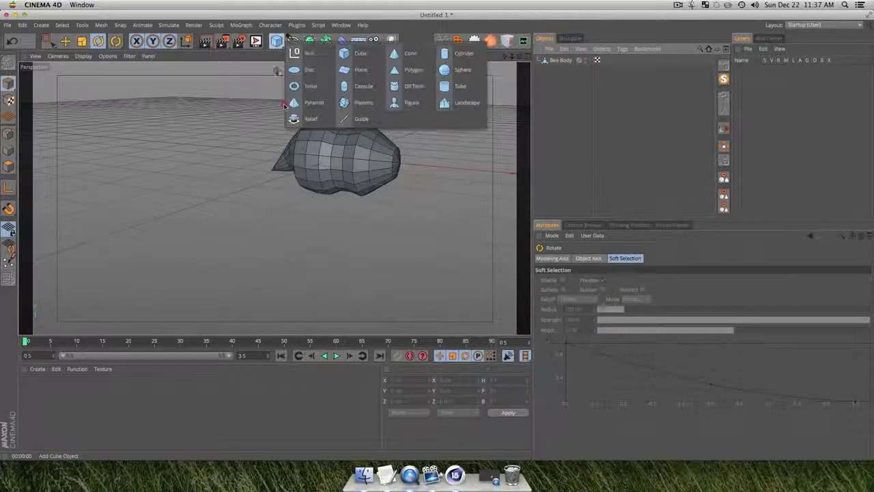
{"action": "left_click", "coordinate": [372, 103]}
{"action": "left_click", "coordinate": [559, 60]}
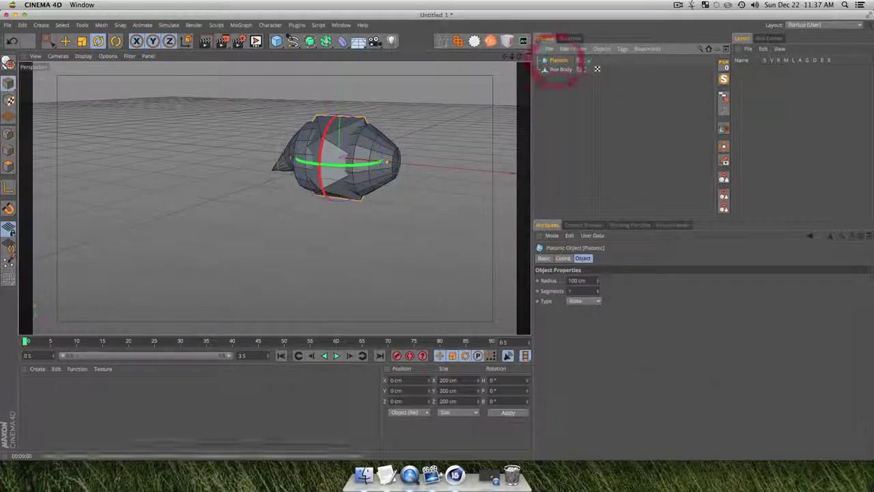
{"action": "key", "text": "e"}
{"action": "left_click_drag", "start_coordinate": [407, 164], "coordinate": [512, 174]}
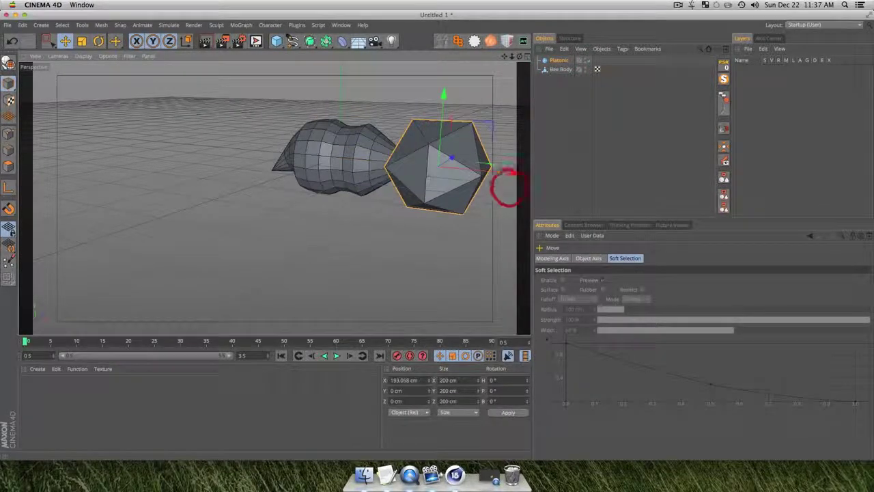
- Set the Platonic object's type to Dodeca for the bee's head
{"action": "left_click", "coordinate": [558, 60]}
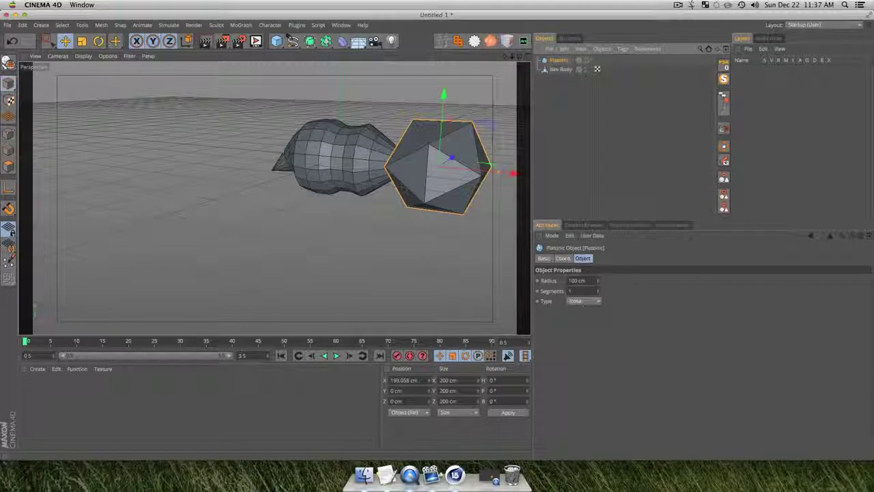
{"action": "left_click", "coordinate": [580, 302]}
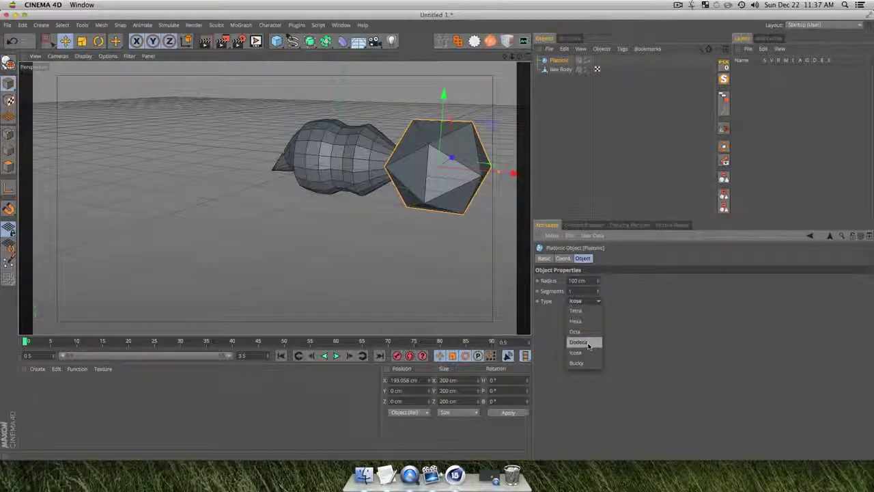
{"action": "left_click", "coordinate": [586, 343]}
{"action": "key", "text": "3"}
{"action": "left_click_drag", "start_coordinate": [489, 194], "coordinate": [521, 199]}
- In the front view, scale the dodecahedron to about 100 cm and place it at about X 157 cm, Y 17 cm
{"action": "key", "text": "F2"}
{"action": "key", "text": "F3"}
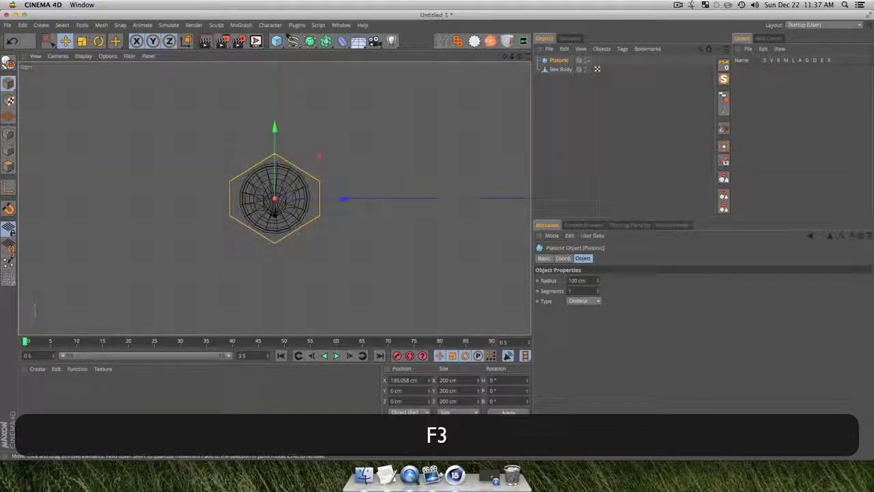
{"action": "key", "text": "F4"}
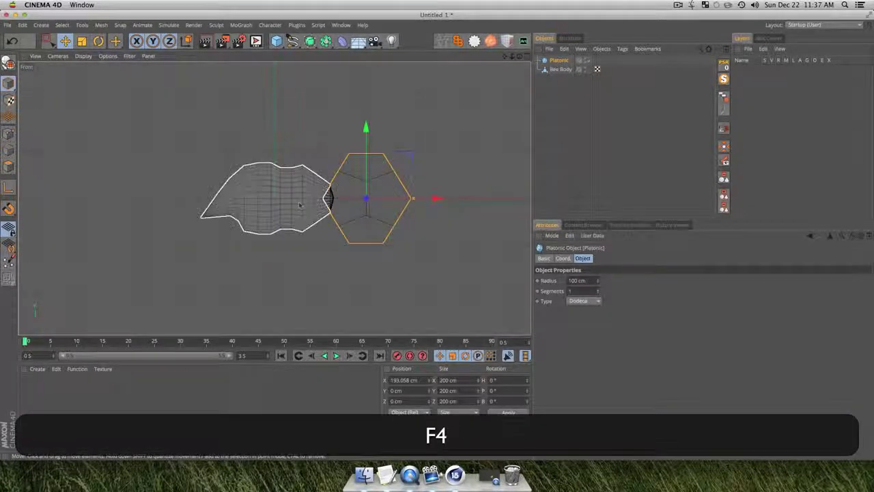
{"action": "key", "text": "t"}
{"action": "left_click_drag", "start_coordinate": [438, 198], "coordinate": [420, 198]}
{"action": "key", "text": "e"}
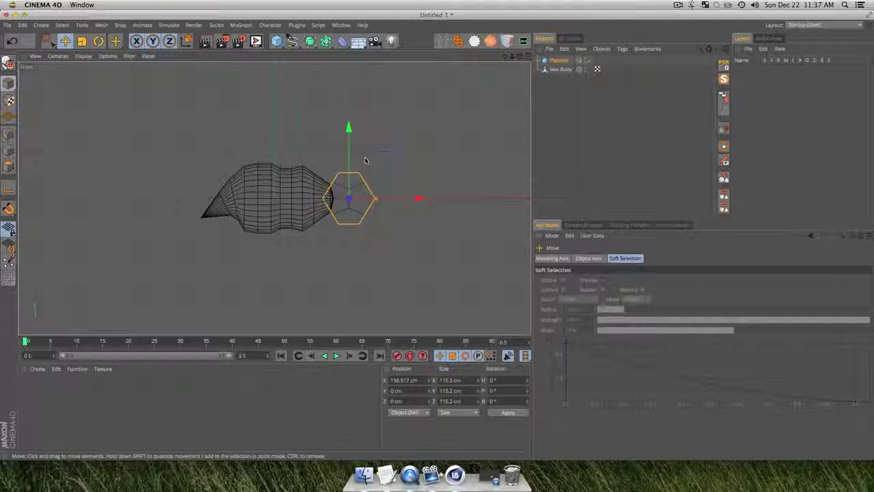
{"action": "key", "text": "t"}
{"action": "left_click_drag", "start_coordinate": [448, 158], "coordinate": [437, 152]}
{"action": "key", "text": "e"}
{"action": "left_click_drag", "start_coordinate": [350, 167], "coordinate": [350, 164]}
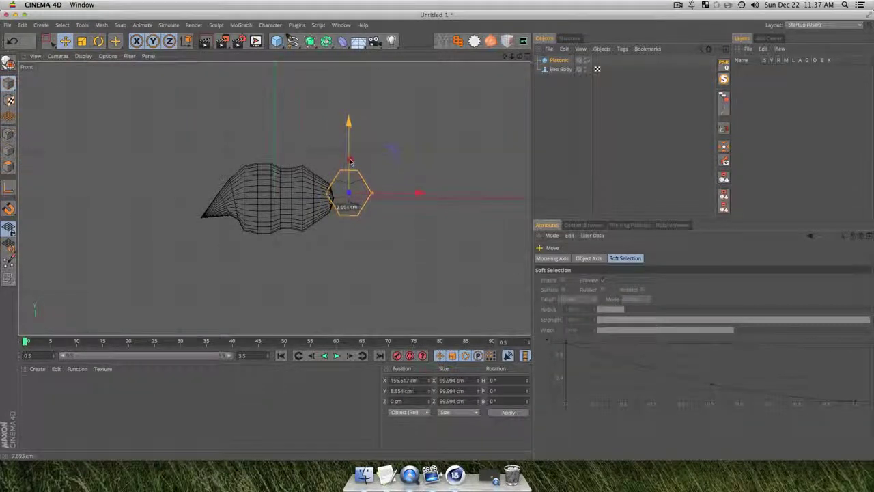
{"action": "left_click", "coordinate": [539, 190]}
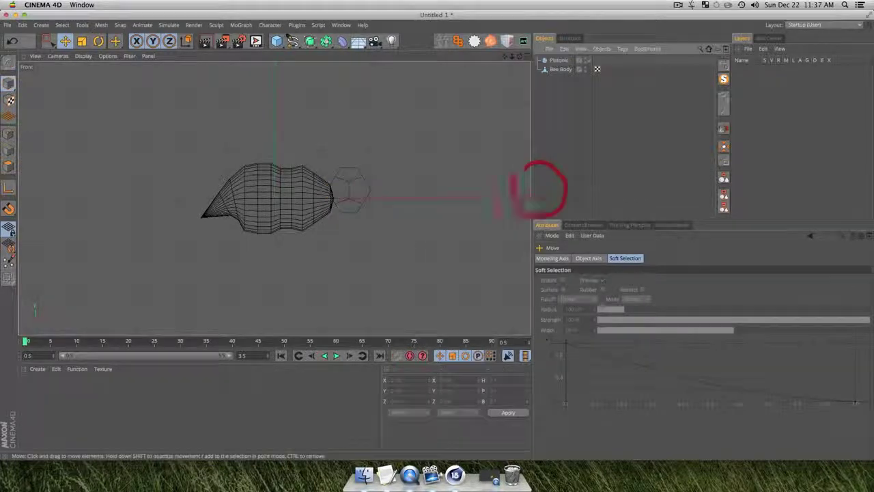
- Make the head dodecahedron editable, scale it to about 93 cm, and narrow it in Z to about 60 cm
{"action": "key", "text": "F1"}
{"action": "key", "text": "F3"}
{"action": "key", "text": "F1"}
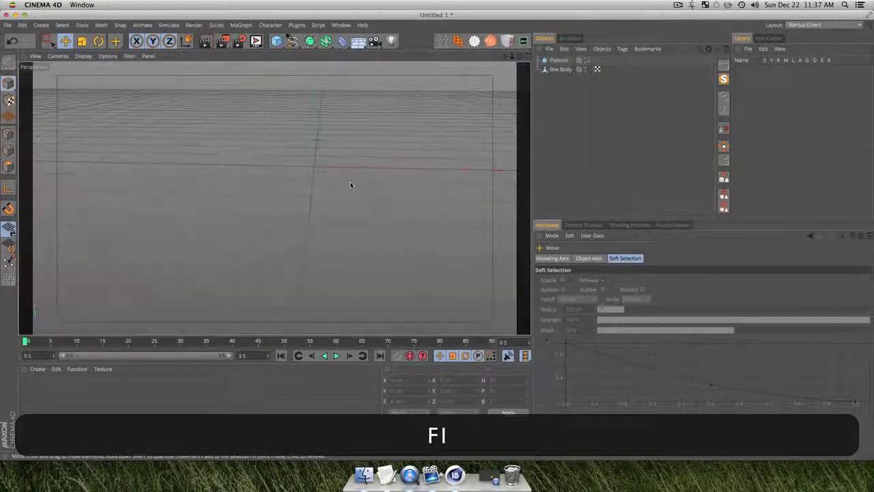
{"action": "key", "text": "3"}
{"action": "left_click_drag", "start_coordinate": [457, 172], "coordinate": [377, 206]}
{"action": "key", "text": "1"}
{"action": "left_click_drag", "start_coordinate": [377, 206], "coordinate": [362, 181]}
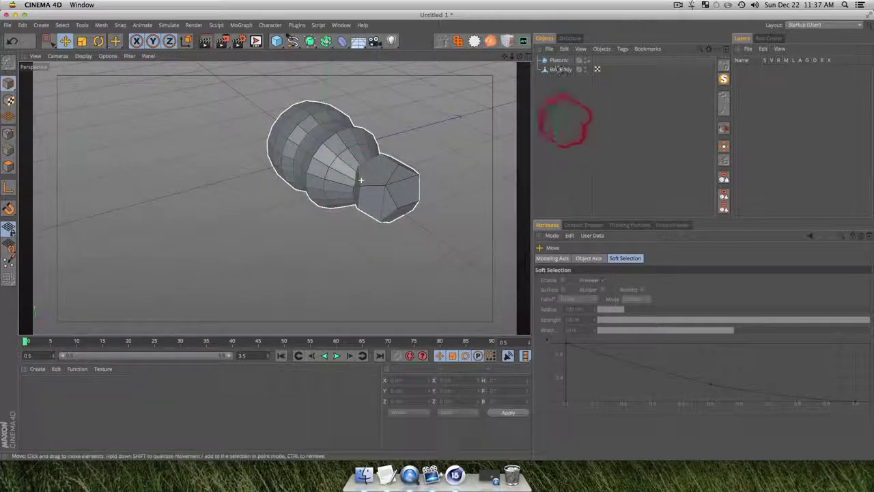
{"action": "left_click", "coordinate": [558, 60]}
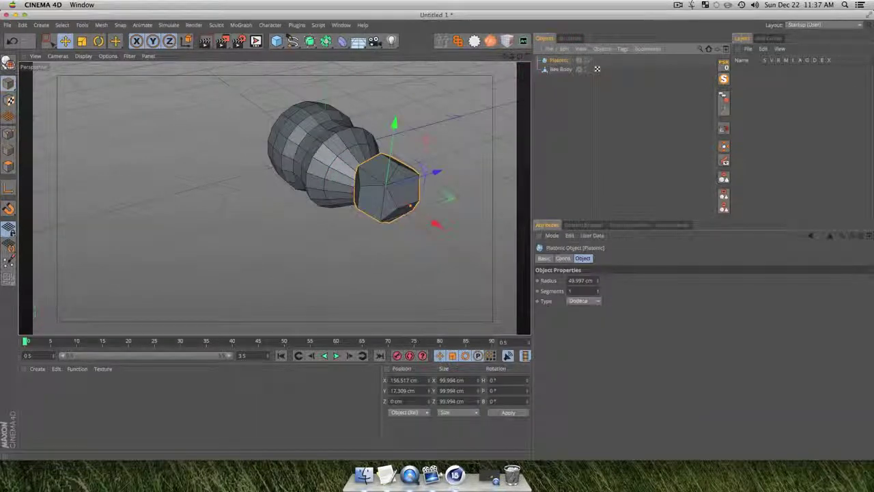
{"action": "key", "text": "c"}
{"action": "key", "text": "t"}
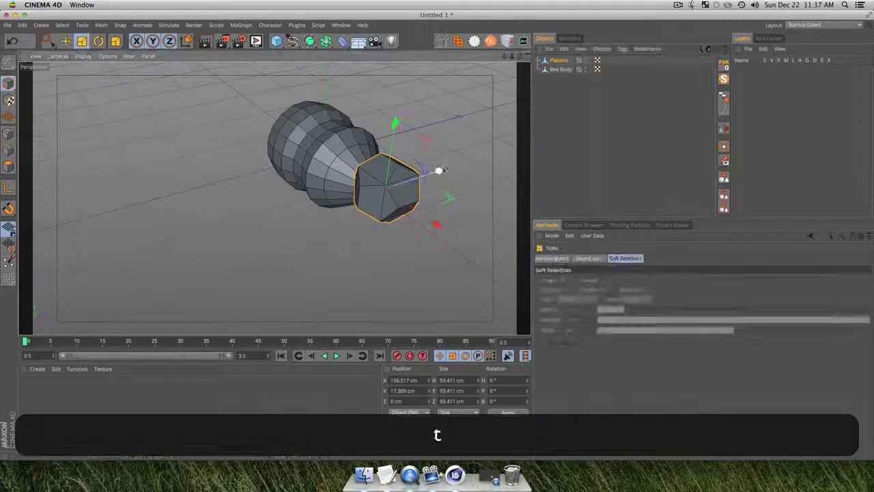
{"action": "left_click_drag", "start_coordinate": [438, 170], "coordinate": [422, 180]}
- Rotate the head to a bank of about -47° and shift it slightly up and forward from the body
{"action": "key", "text": "3"}
{"action": "left_click_drag", "start_coordinate": [274, 198], "coordinate": [478, 223]}
{"action": "key", "text": "3"}
{"action": "left_click_drag", "start_coordinate": [526, 221], "coordinate": [527, 220]}
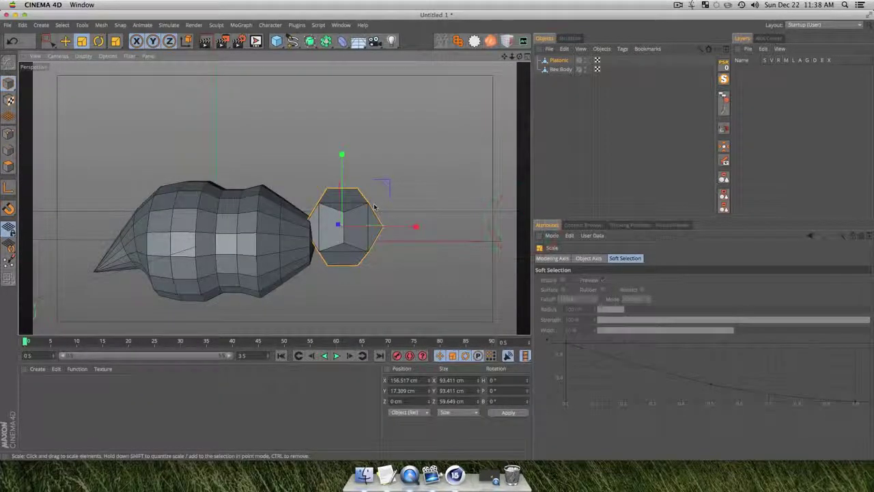
{"action": "key", "text": "r"}
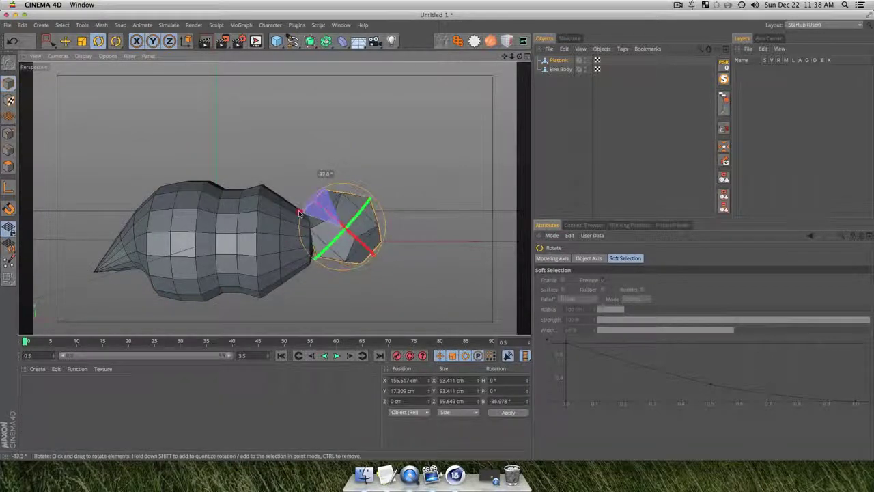
{"action": "left_click_drag", "start_coordinate": [298, 213], "coordinate": [300, 211]}
{"action": "key", "text": "e"}
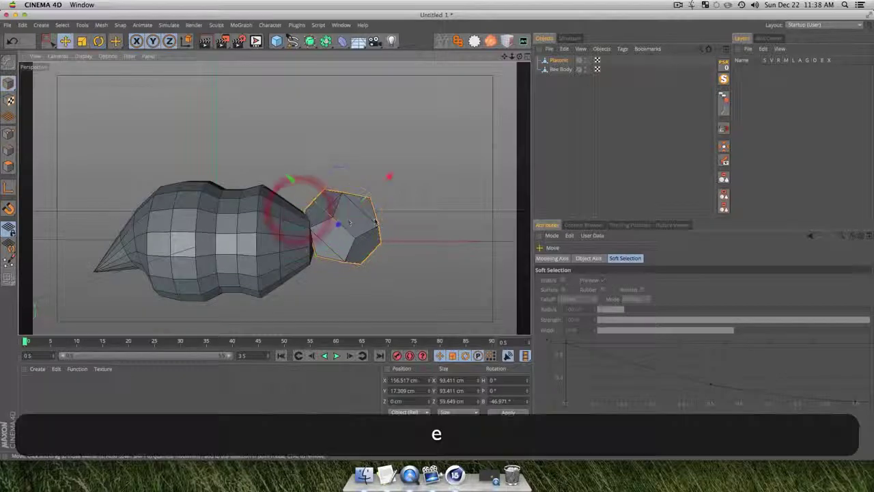
{"action": "left_click_drag", "start_coordinate": [375, 198], "coordinate": [375, 194]}
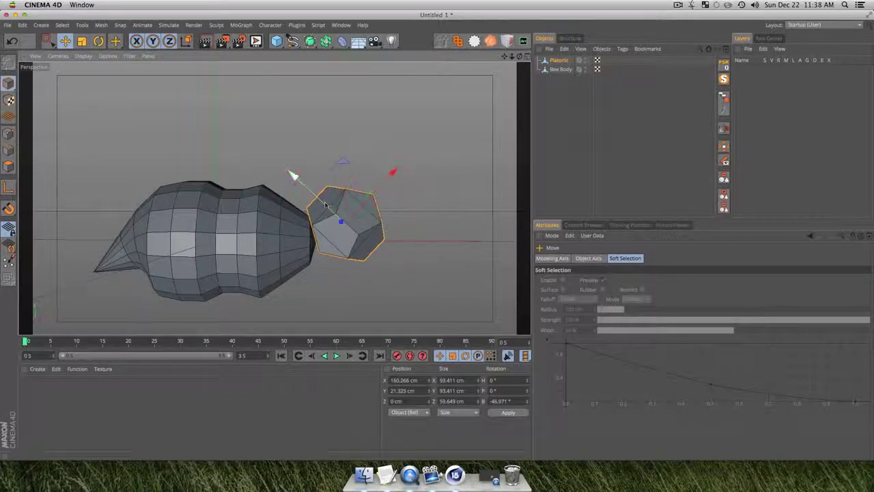
{"action": "left_click", "coordinate": [567, 176]}
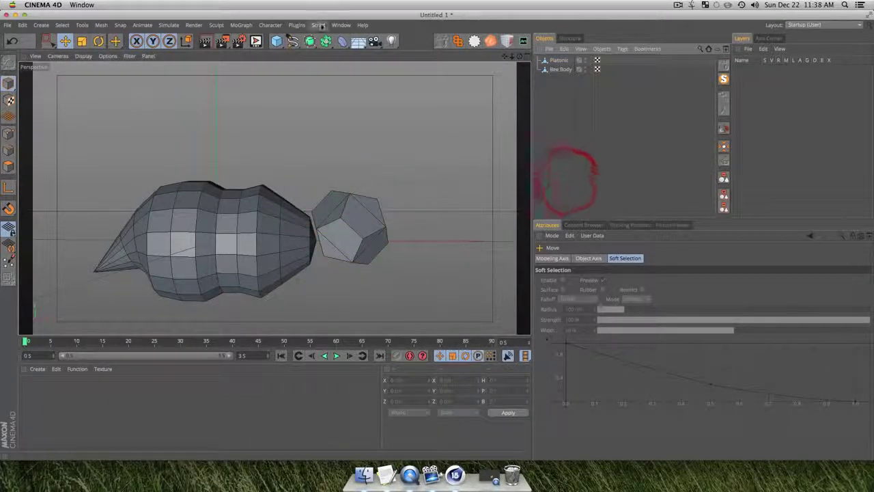
- Add a Cylinder primitive and rotate it to a bank of 90° so it lies along the body
{"action": "left_click", "coordinate": [277, 41]}
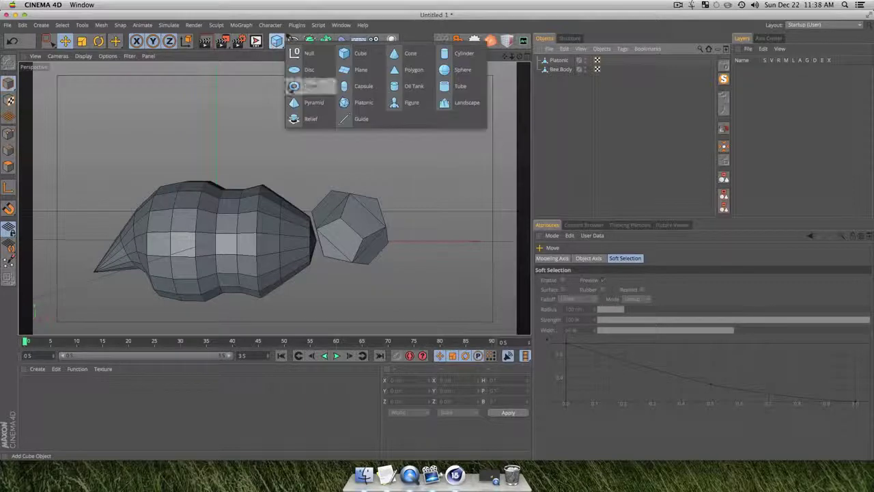
{"action": "left_click", "coordinate": [464, 54]}
{"action": "key", "text": "r"}
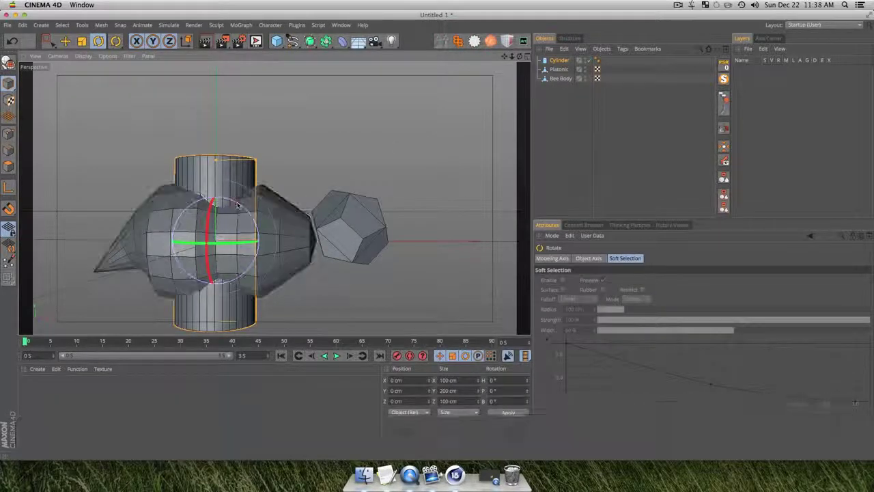
{"action": "left_click_drag", "start_coordinate": [239, 199], "coordinate": [355, 246], "text": "shift"}
- Scale the cylinder to about 29 cm wide and 57 cm long, placing it as a neck at about X 111 cm, Y 13 cm
{"action": "key", "text": "shift+t"}
{"action": "key", "text": "e"}
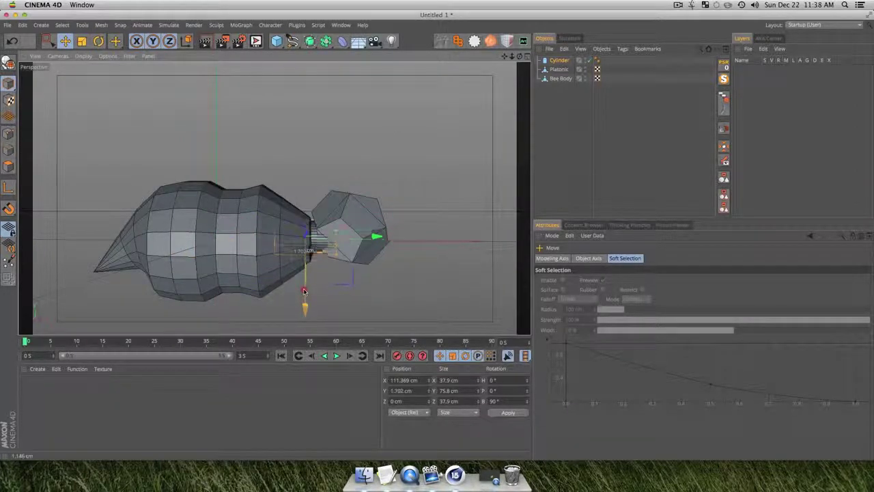
{"action": "key", "text": "t"}
{"action": "left_click_drag", "start_coordinate": [304, 292], "coordinate": [411, 248]}
{"action": "left_click", "coordinate": [362, 265]}
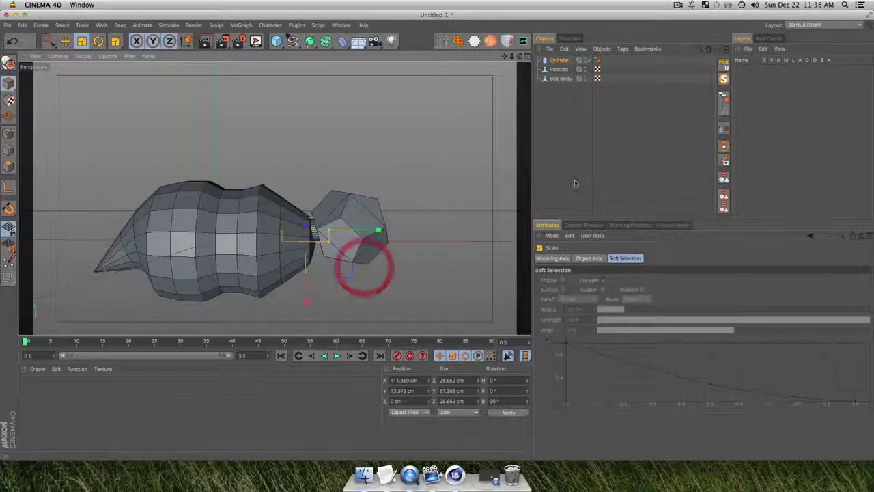
- Add a second Platonic primitive for an eye, pull it out in front of the head, and scale it to about 40 cm
{"action": "key", "text": "3"}
{"action": "left_click_drag", "start_coordinate": [362, 265], "coordinate": [278, 283]}
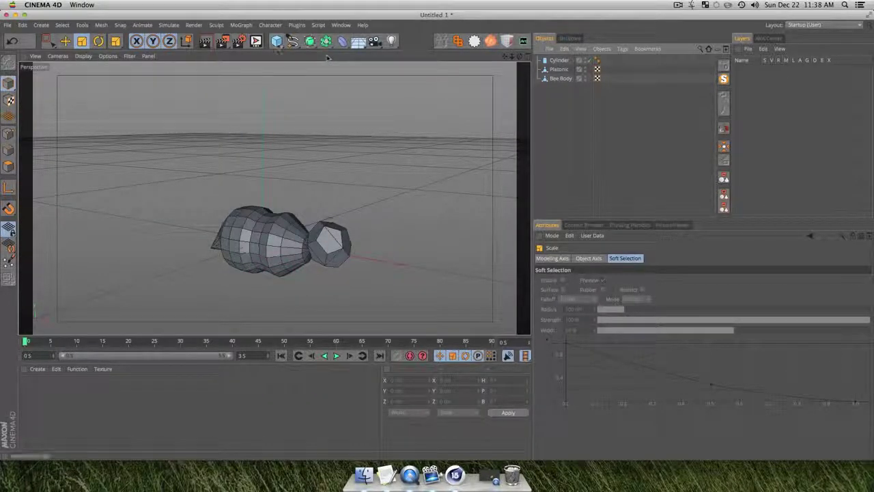
{"action": "left_click", "coordinate": [280, 40]}
{"action": "left_click", "coordinate": [363, 102]}
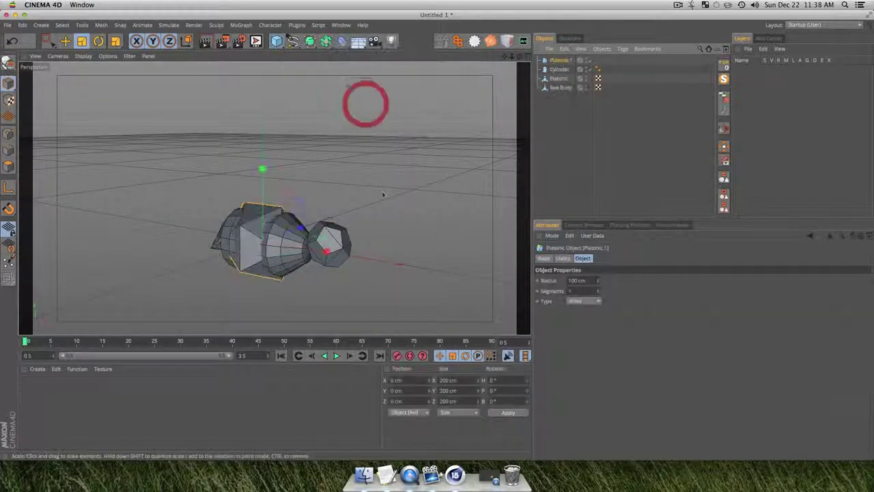
{"action": "key", "text": "e"}
{"action": "left_click_drag", "start_coordinate": [326, 253], "coordinate": [359, 267]}
{"action": "key", "text": "t"}
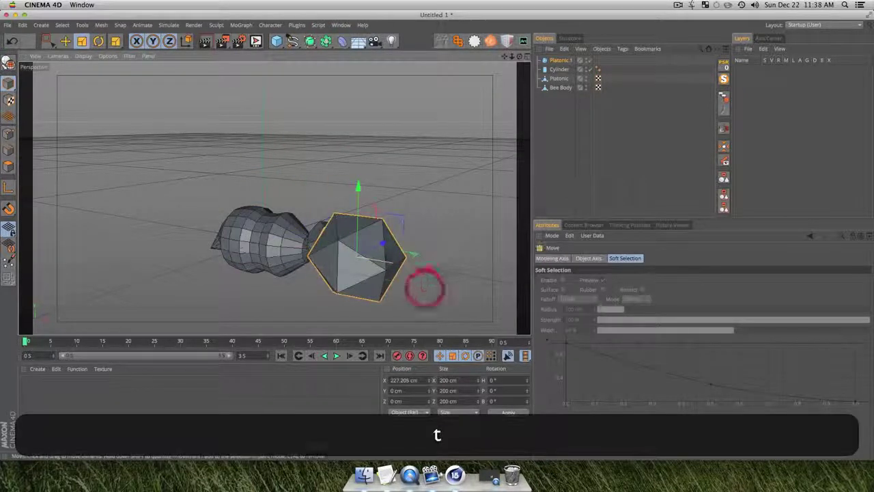
{"action": "left_click_drag", "start_coordinate": [426, 289], "coordinate": [369, 259]}
- Move the small Platonic onto the side of the head at about X 170 cm, Y 32 cm, Z -21 cm
{"action": "key", "text": "e"}
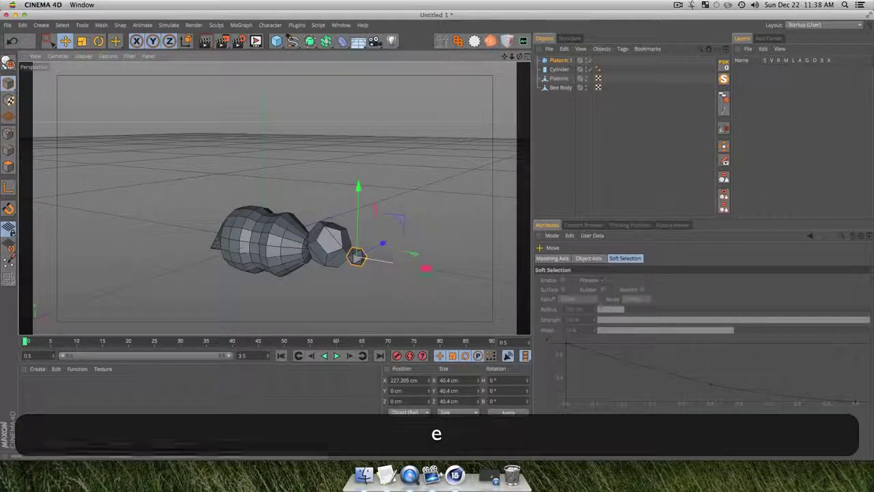
{"action": "left_click_drag", "start_coordinate": [426, 267], "coordinate": [331, 306]}
{"action": "key", "text": "3"}
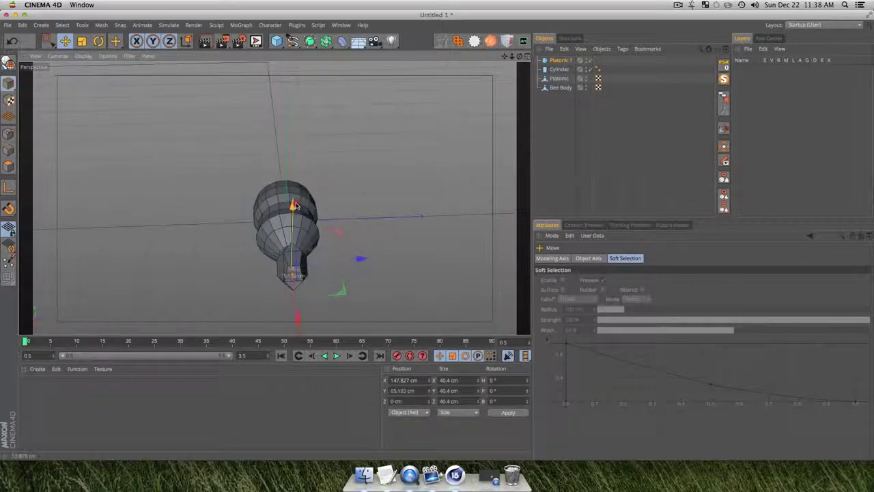
{"action": "left_click_drag", "start_coordinate": [295, 198], "coordinate": [294, 194]}
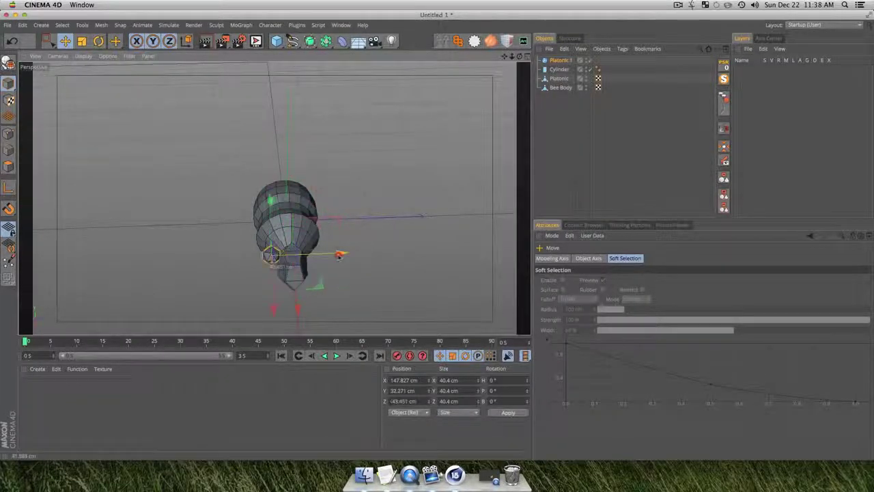
{"action": "left_click_drag", "start_coordinate": [358, 254], "coordinate": [351, 260]}
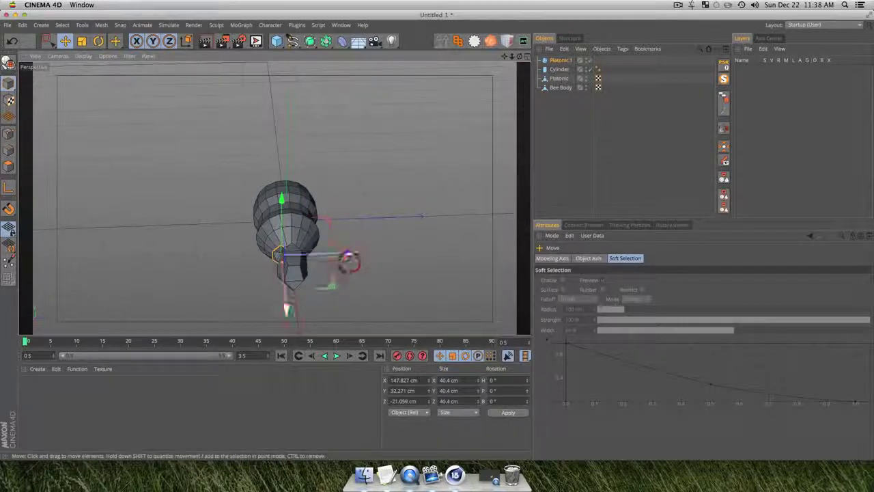
{"action": "left_click_drag", "start_coordinate": [289, 304], "coordinate": [291, 201]}
{"action": "key", "text": "3"}
- In the top view, scale the eye to about 32 cm and duplicate it to the head's opposite side at about Z 28 cm
{"action": "key", "text": "F2"}
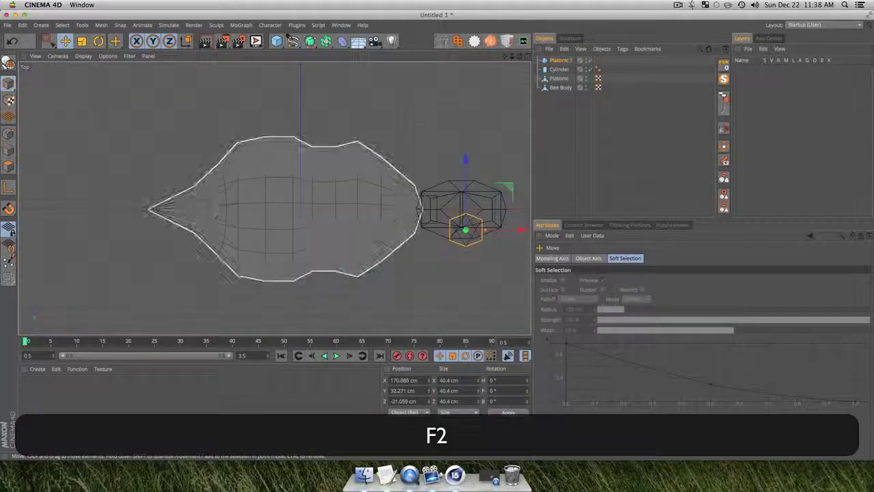
{"action": "key", "text": "t"}
{"action": "left_click_drag", "start_coordinate": [531, 230], "coordinate": [509, 229]}
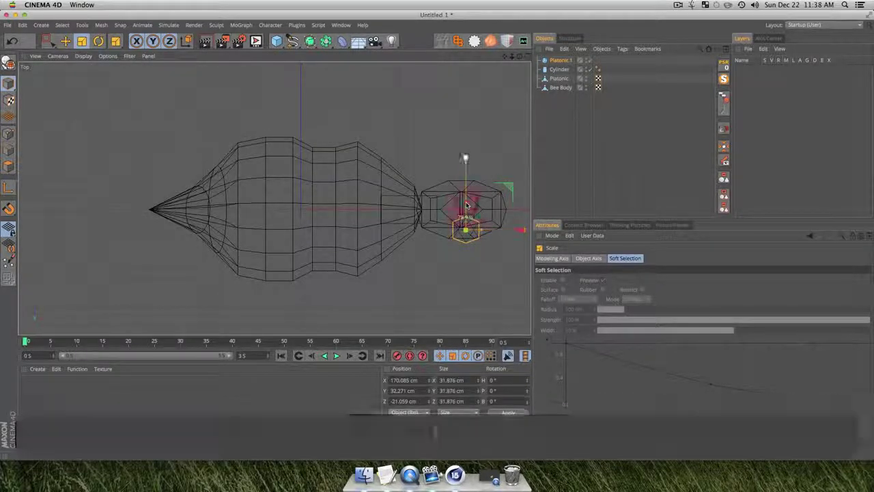
{"action": "key", "text": "e"}
{"action": "left_click_drag", "start_coordinate": [465, 189], "coordinate": [459, 131], "text": "super"}
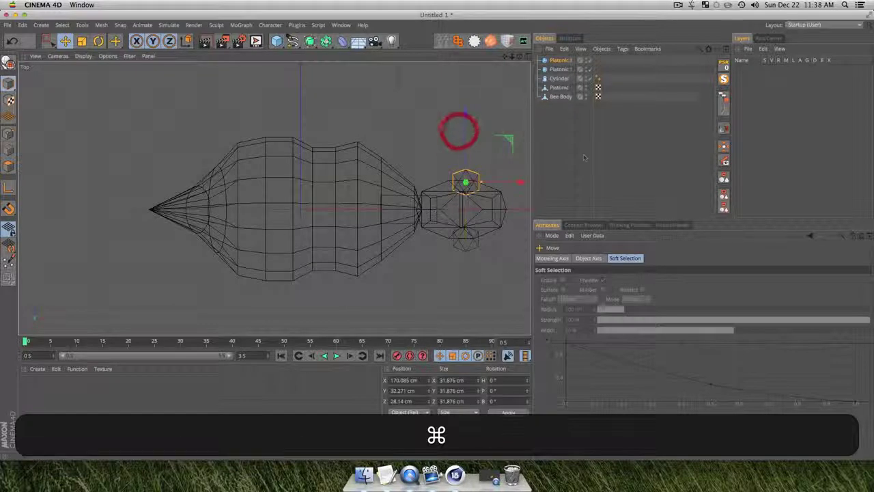
{"action": "left_click", "coordinate": [552, 180]}
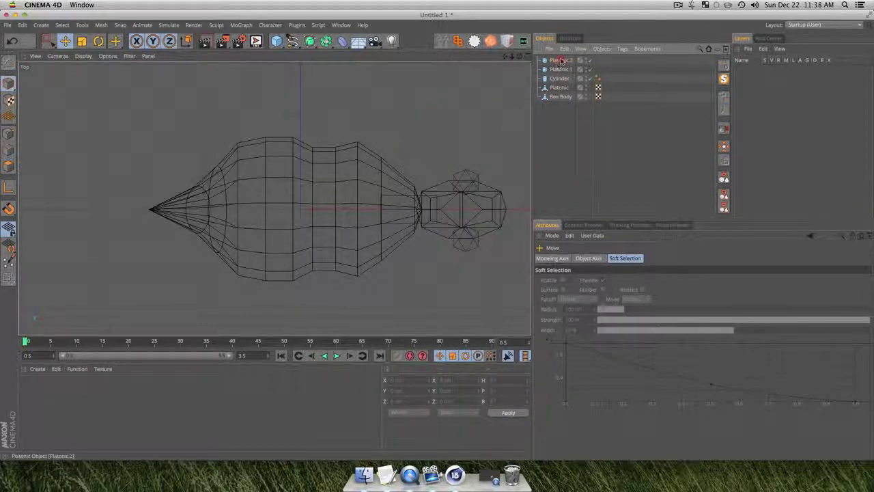
- Delete the duplicated eye from the far side of the head and return to the perspective view
{"action": "left_click", "coordinate": [560, 60]}
{"action": "key", "text": "BackSpace"}
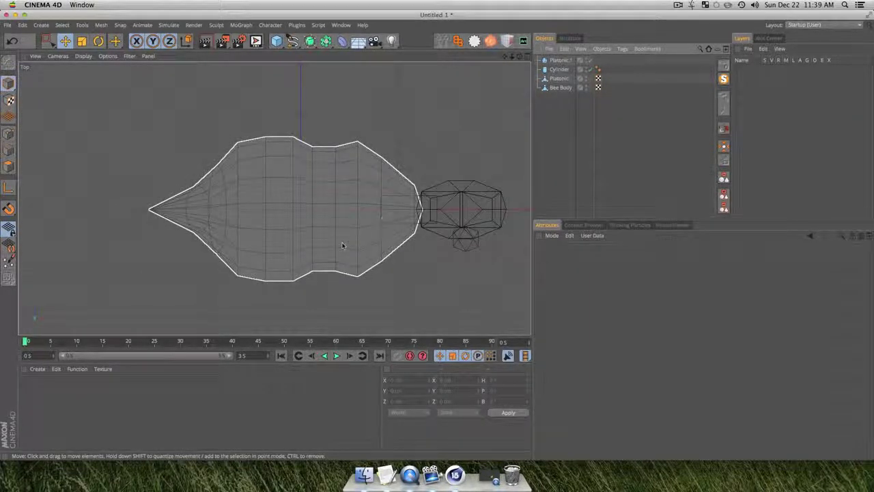
{"action": "key", "text": "F1"}
- Make the remaining eye editable, shrink it to about 26 cm, and flatten it along Z to about 15 cm
{"action": "left_click", "coordinate": [268, 252]}
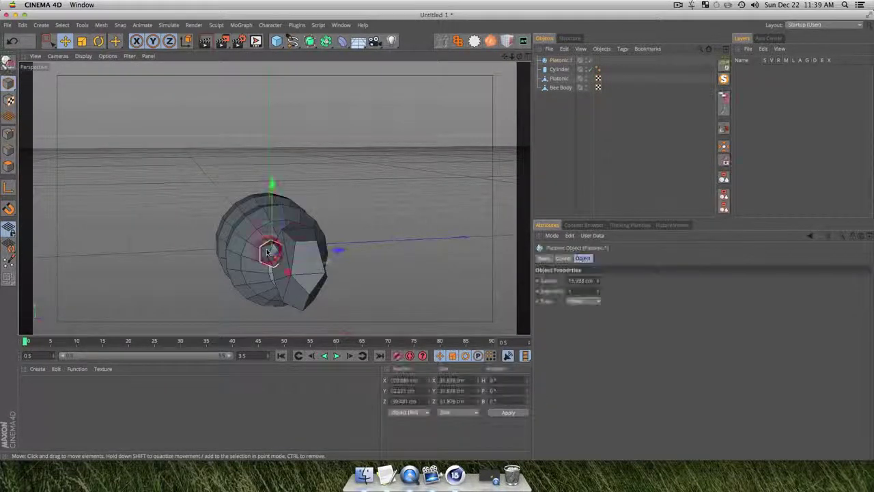
{"action": "key", "text": "t"}
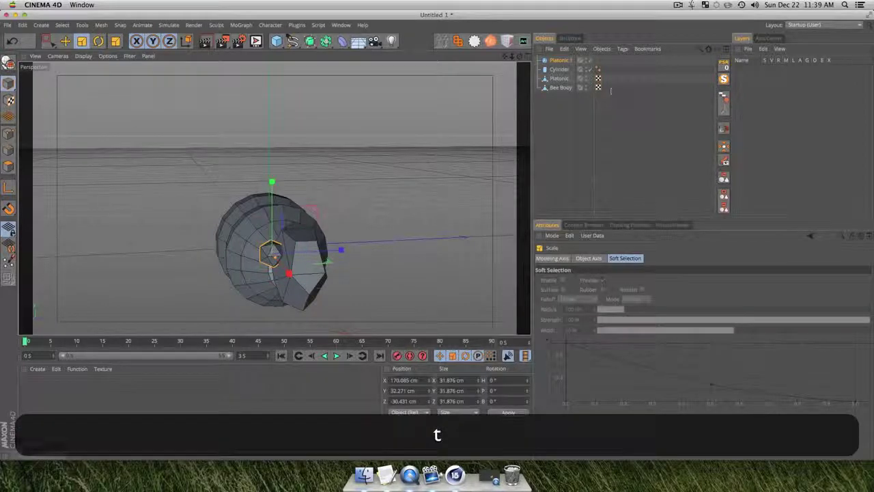
{"action": "left_click", "coordinate": [567, 63]}
{"action": "key", "text": "c"}
{"action": "key", "text": "t"}
{"action": "left_click_drag", "start_coordinate": [342, 252], "coordinate": [328, 252]}
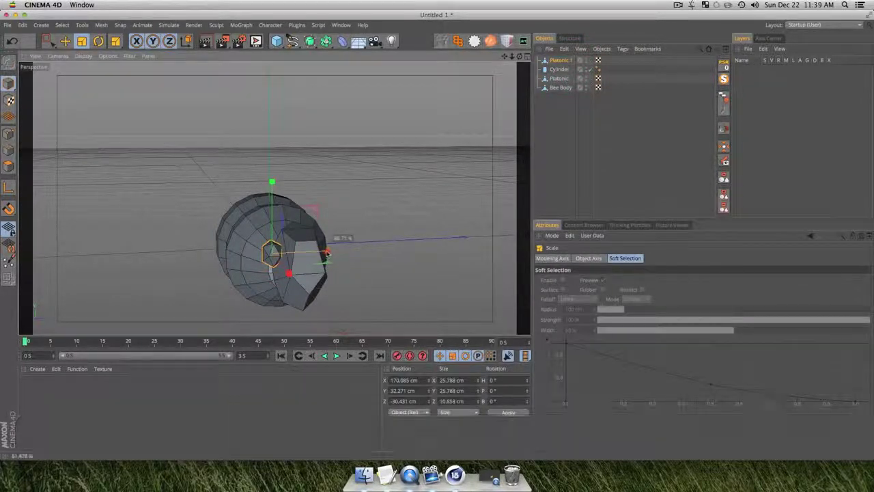
- Move the flattened eye into the side of the head at about X 172 cm, Z -21 cm
{"action": "key", "text": "e"}
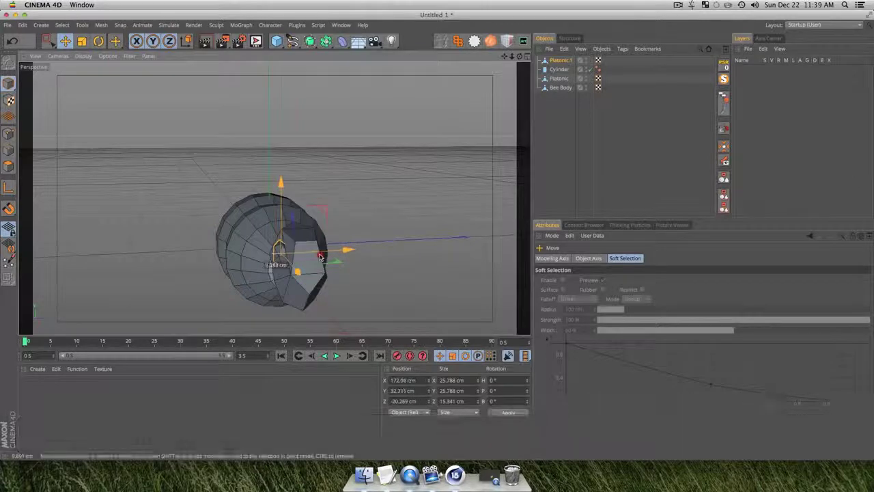
{"action": "left_click", "coordinate": [316, 268]}
{"action": "key", "text": "3"}
{"action": "left_click_drag", "start_coordinate": [315, 268], "coordinate": [335, 274]}
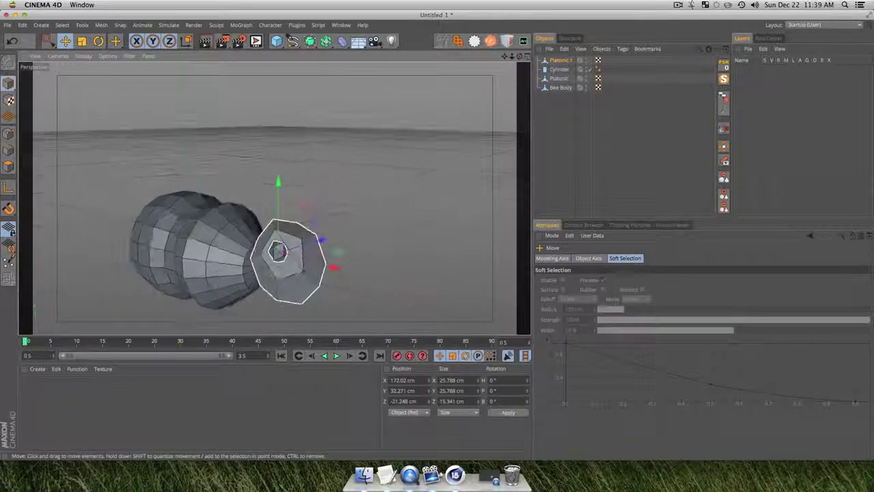
- Rename the eye object as Eye
{"action": "left_click", "coordinate": [567, 128]}
{"action": "double_click", "coordinate": [556, 61]}
{"action": "type", "text": "E"}
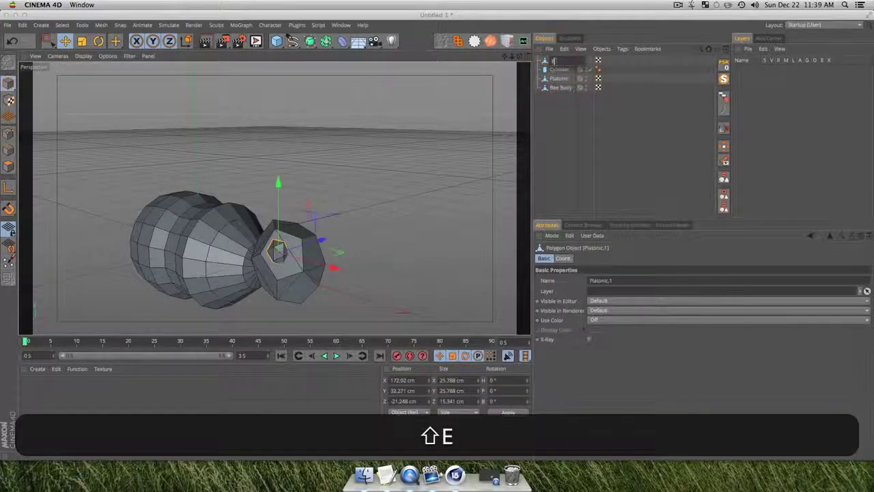
{"action": "type", "text": "ye"}
{"action": "key", "text": "Return"}
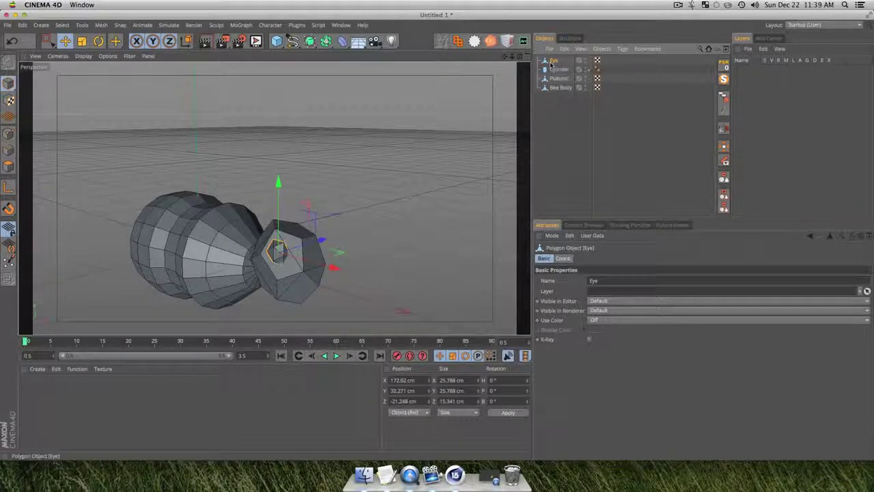
- Rename the cylinder as Neck and delete its Phong tag
{"action": "left_click", "coordinate": [559, 69]}
{"action": "type", "text": "Neck"}
{"action": "key", "text": "Return"}
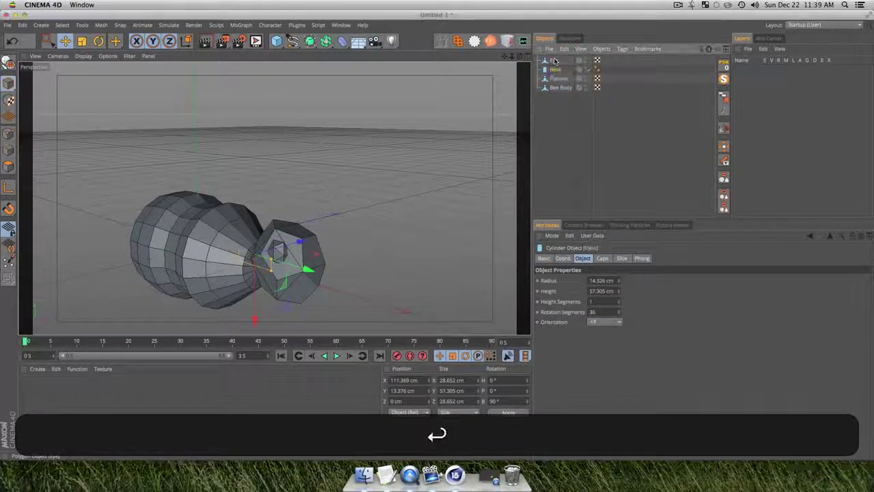
{"action": "left_click", "coordinate": [598, 70]}
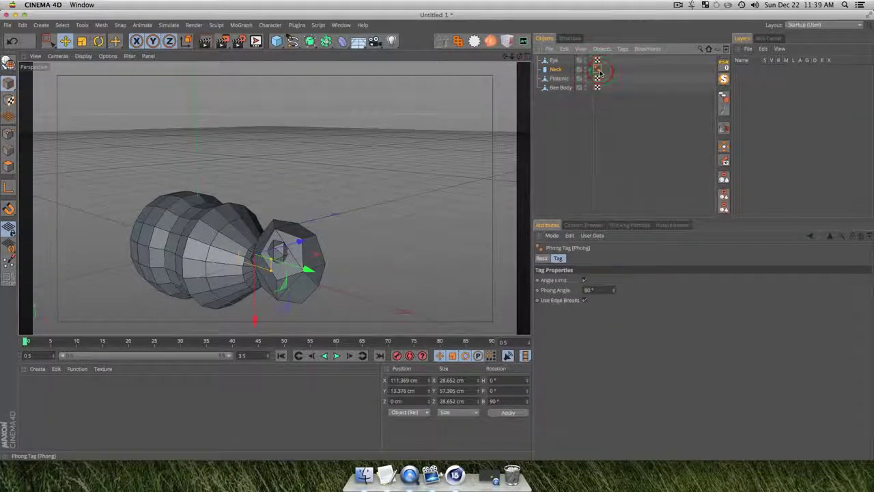
{"action": "key", "text": "BackSpace"}
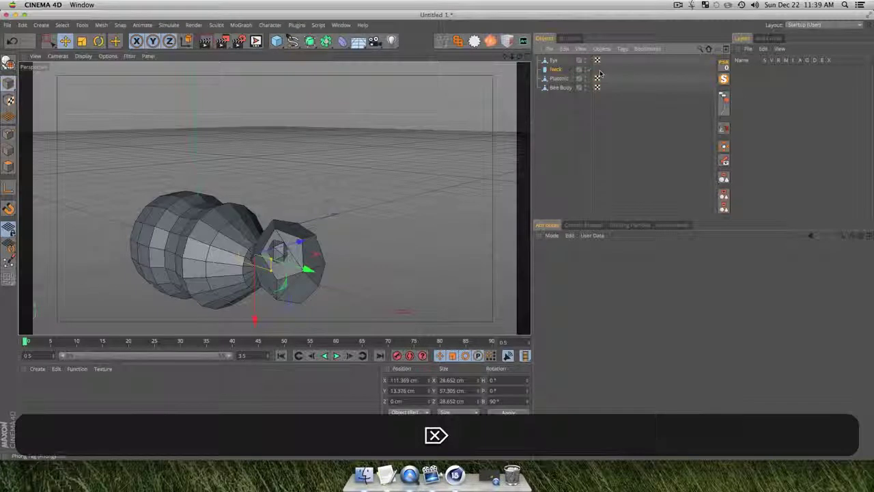
- Rename the Platonic head object as Bee Head
{"action": "double_click", "coordinate": [559, 78]}
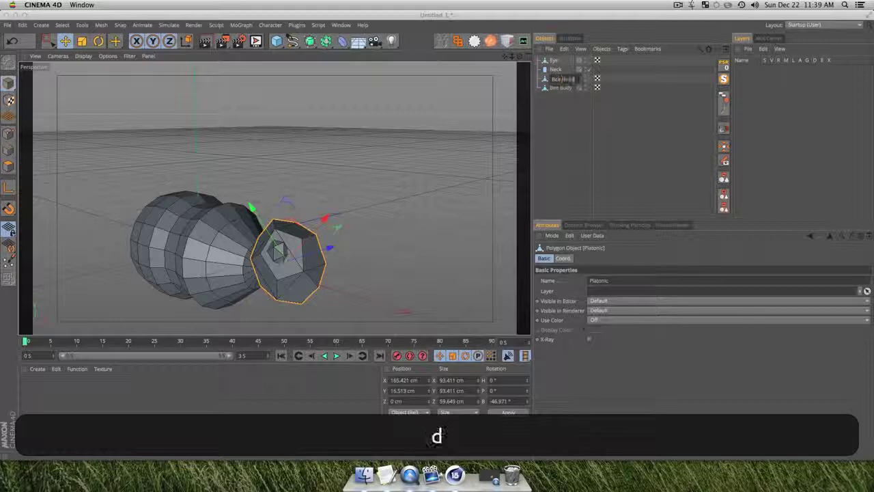
{"action": "key", "text": "Return"}
{"action": "left_click", "coordinate": [542, 148]}
- Add a Pyramid primitive and move it out beside the bee's body to about Z -211 cm
{"action": "key", "text": "3"}
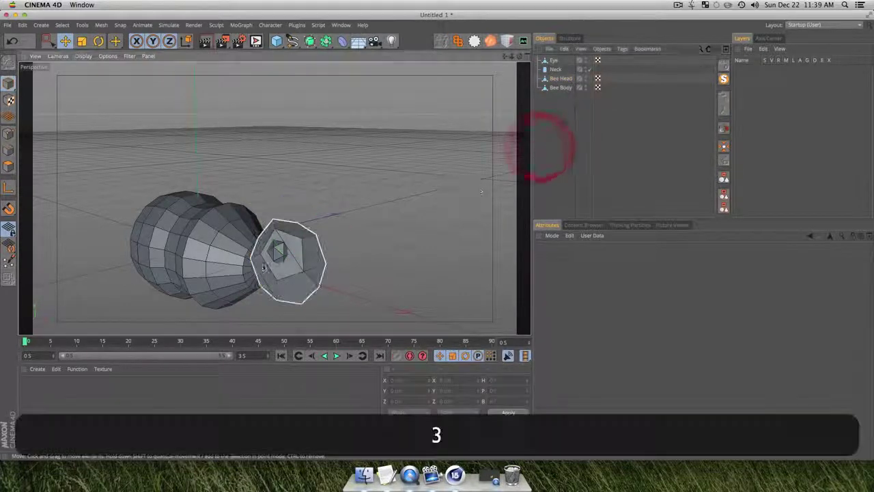
{"action": "left_click_drag", "start_coordinate": [287, 226], "coordinate": [266, 243]}
{"action": "mouse_move", "coordinate": [308, 211]}
{"action": "left_mouse_down"}
{"action": "mouse_move", "coordinate": [320, 229]}
{"action": "mouse_move", "coordinate": [279, 264]}
{"action": "mouse_move", "coordinate": [301, 203]}
{"action": "mouse_move", "coordinate": [220, 238]}
{"action": "mouse_move", "coordinate": [324, 199]}
{"action": "mouse_move", "coordinate": [260, 222]}
{"action": "mouse_move", "coordinate": [284, 232]}
{"action": "mouse_move", "coordinate": [355, 205]}
{"action": "mouse_move", "coordinate": [433, 217]}
{"action": "mouse_move", "coordinate": [293, 241]}
{"action": "mouse_move", "coordinate": [305, 234]}
{"action": "left_mouse_up"}
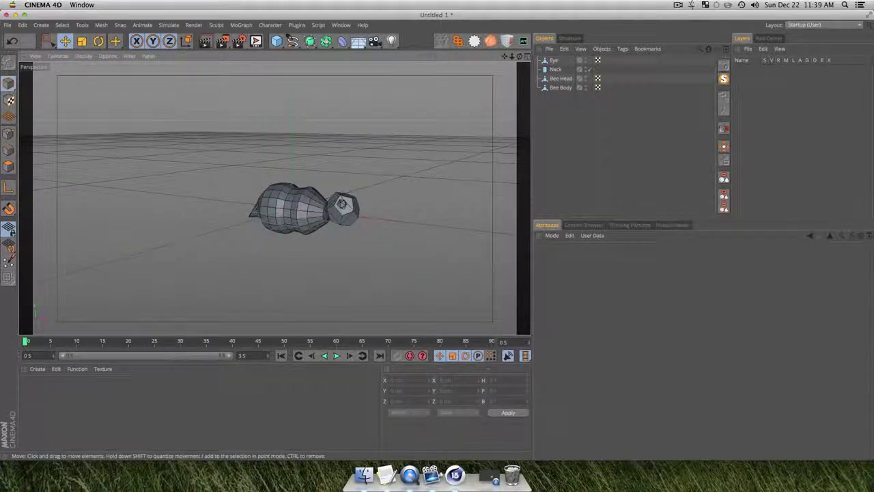
{"action": "left_click", "coordinate": [550, 145]}
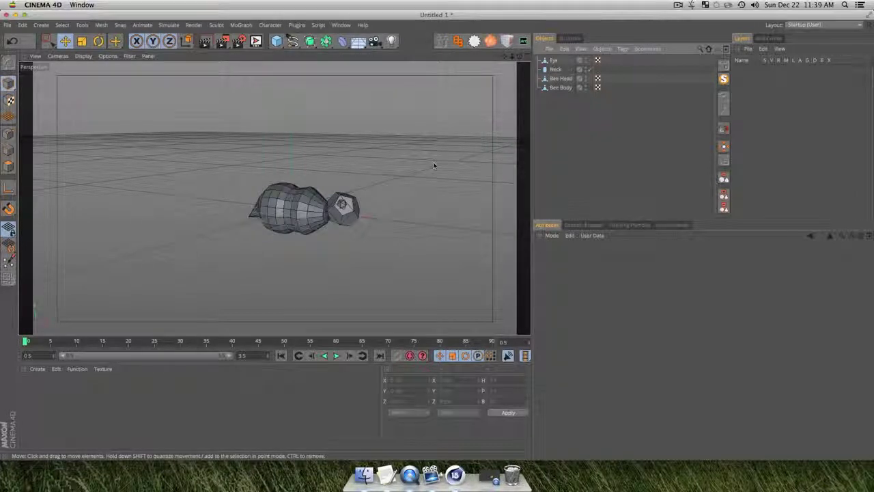
{"action": "left_click_drag", "start_coordinate": [293, 205], "coordinate": [185, 219]}
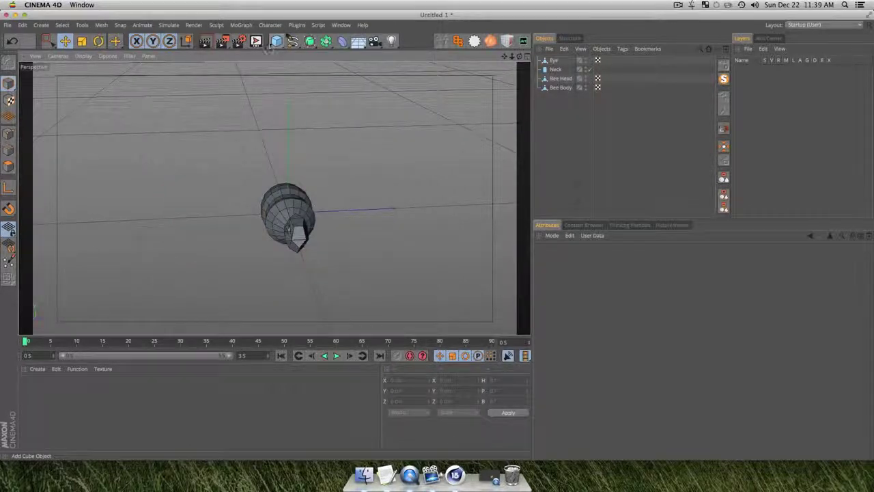
{"action": "left_click_drag", "start_coordinate": [277, 41], "coordinate": [281, 172]}
{"action": "left_click", "coordinate": [327, 108]}
{"action": "key", "text": "e"}
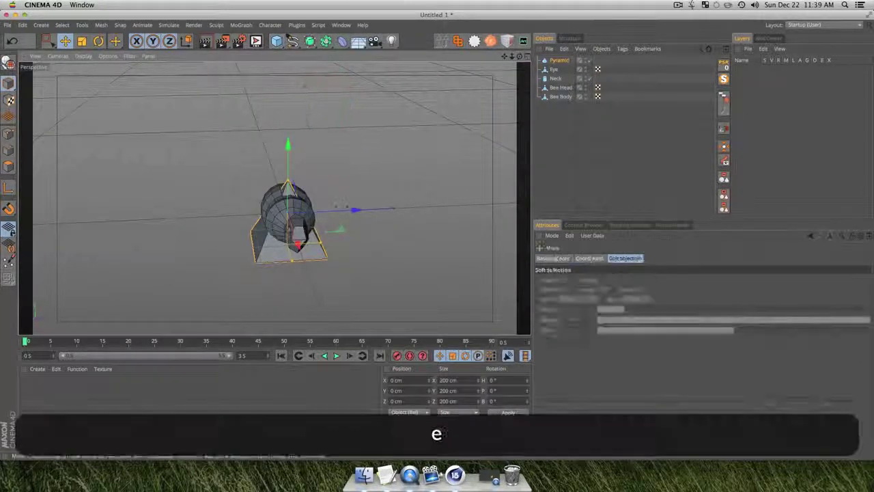
{"action": "left_click_drag", "start_coordinate": [353, 209], "coordinate": [238, 229]}
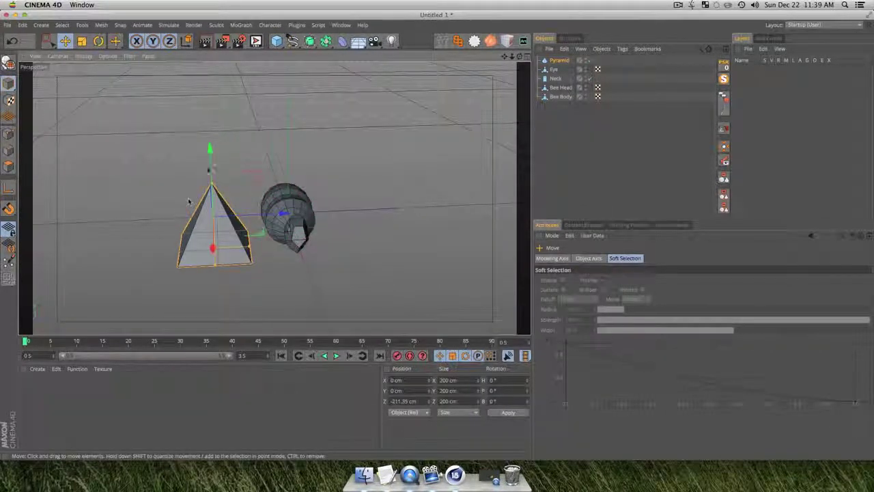
- Turn the pyramid upside down with a 180° bank rotation and set its segments to 3
{"action": "key", "text": "r"}
{"action": "left_click_drag", "start_coordinate": [213, 180], "coordinate": [250, 101]}
{"action": "key", "text": "3"}
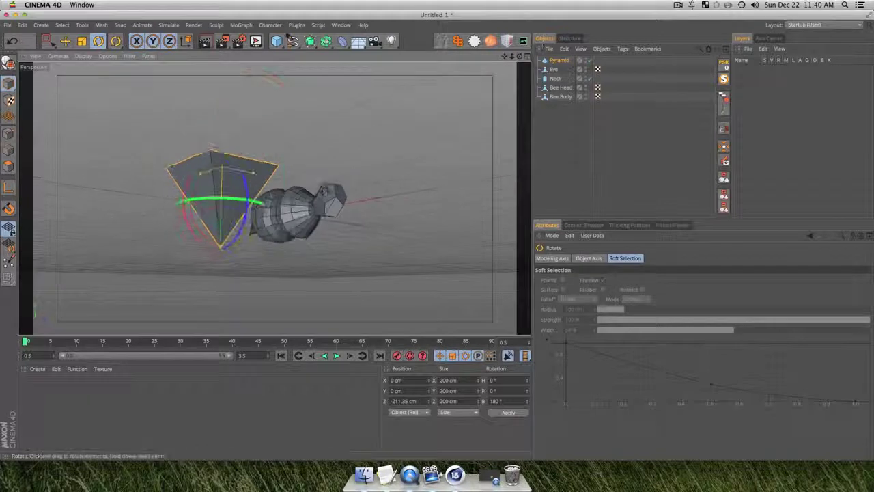
{"action": "left_click", "coordinate": [560, 60]}
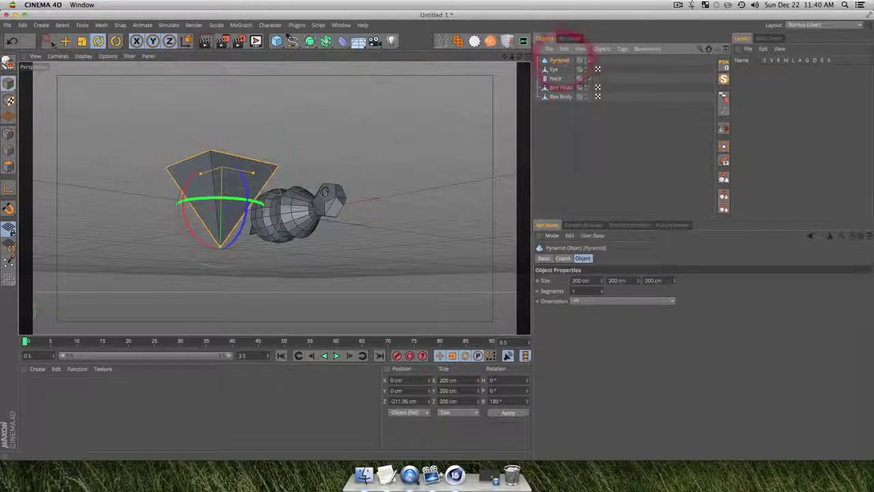
{"action": "left_click", "coordinate": [602, 292]}
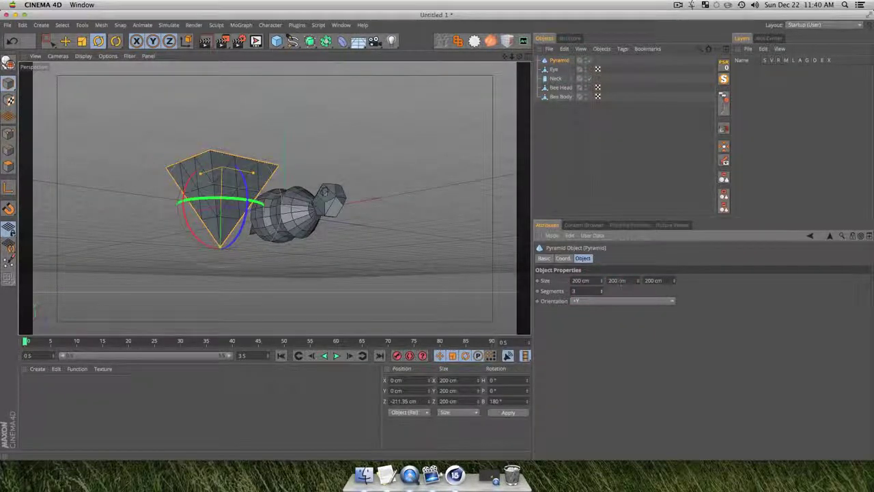
{"action": "left_click", "coordinate": [566, 172]}
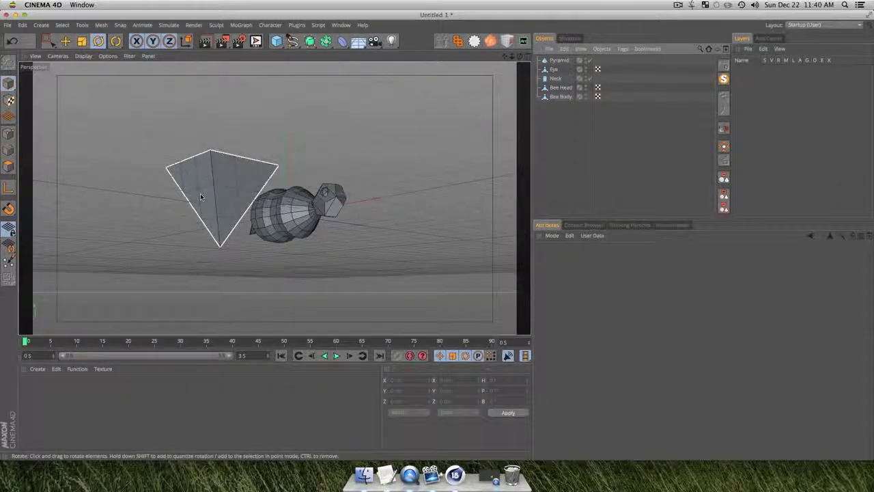
- Show the right view and make the pyramid editable
{"action": "key", "text": "F2"}
{"action": "key", "text": "F3"}
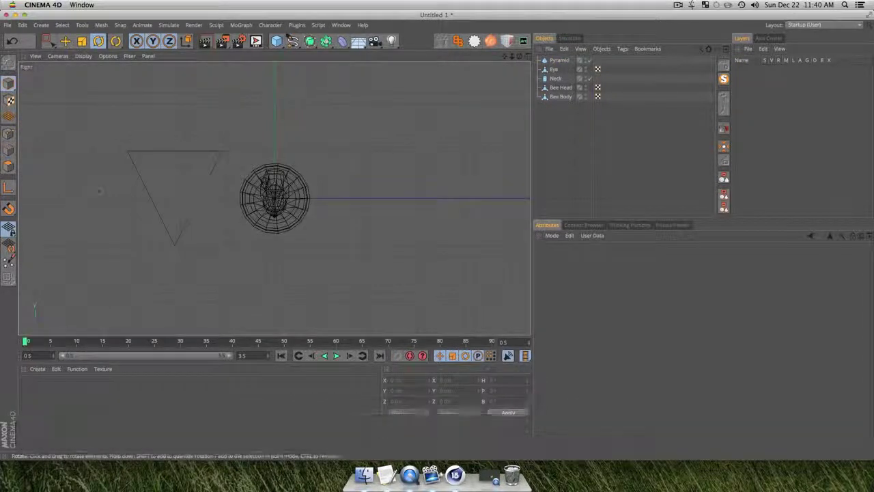
{"action": "left_click", "coordinate": [560, 60]}
{"action": "key", "text": "c"}
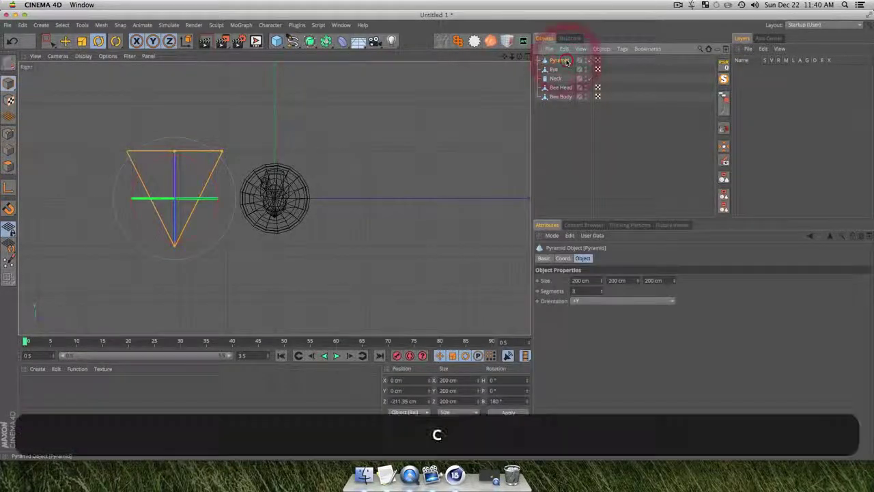
{"action": "scroll", "coordinate": [159, 209], "scroll_direction": "up", "scroll_amount": 8}
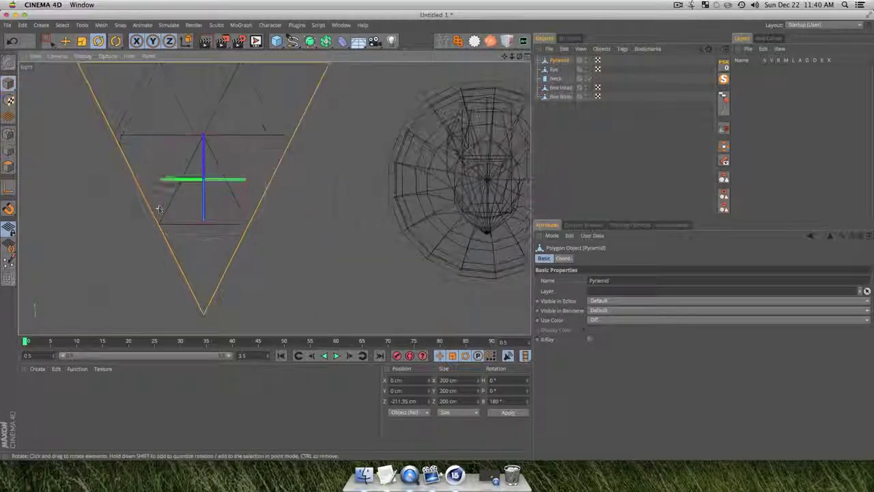
{"action": "key", "text": "1"}
{"action": "left_click_drag", "start_coordinate": [177, 202], "coordinate": [207, 236]}
{"action": "scroll", "coordinate": [207, 232], "scroll_direction": "down", "scroll_amount": 3}
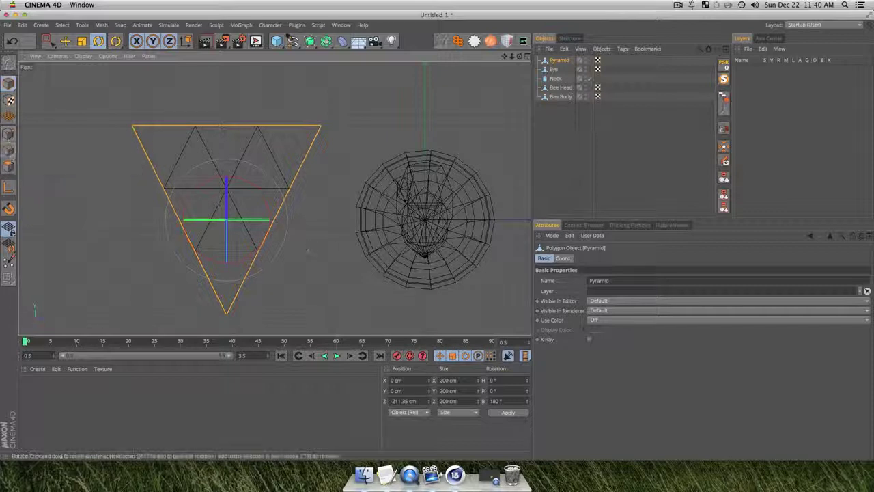
- Select the pyramid's widest row of polygons, stretch it to about 95 cm tall, and move it away from the tip to about Y -104 cm
{"action": "left_click", "coordinate": [9, 166]}
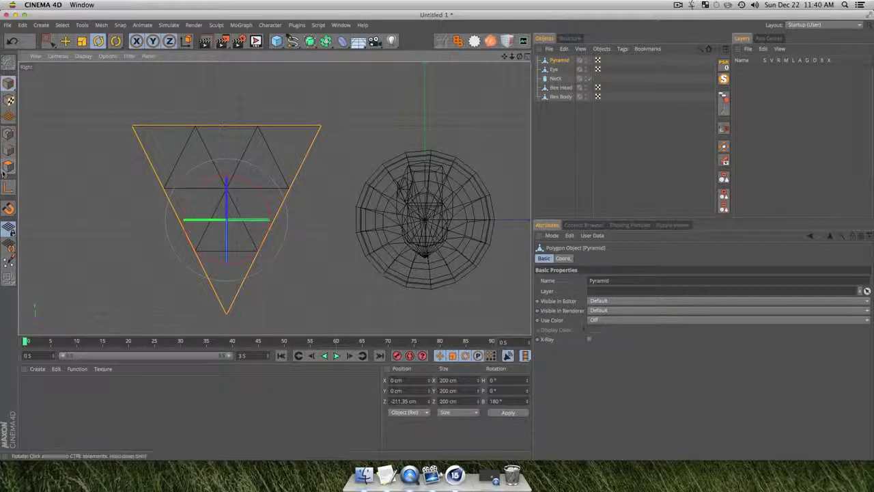
{"action": "left_click", "coordinate": [9, 167]}
{"action": "left_click", "coordinate": [49, 42]}
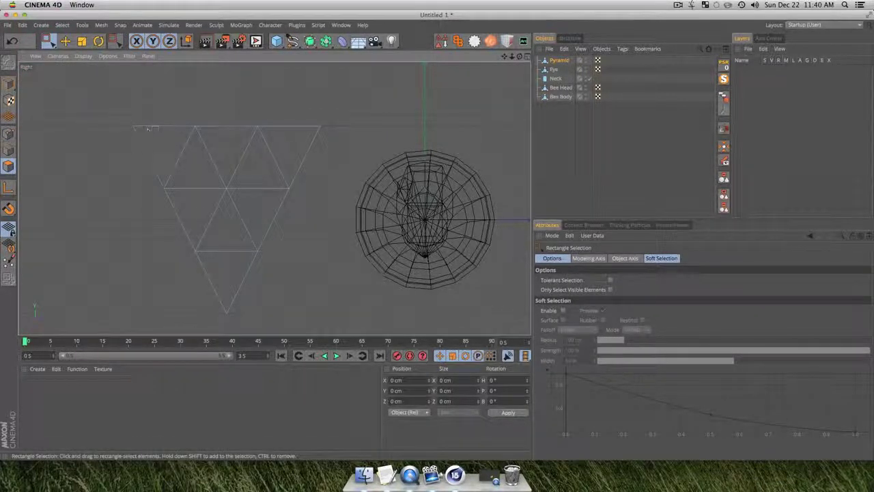
{"action": "left_click_drag", "start_coordinate": [108, 108], "coordinate": [333, 192]}
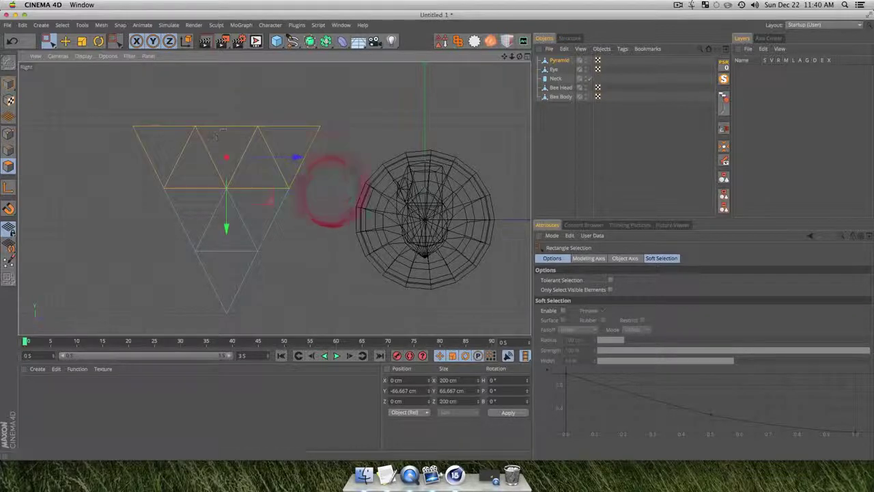
{"action": "key", "text": "t"}
{"action": "left_click_drag", "start_coordinate": [227, 228], "coordinate": [226, 253]}
{"action": "key", "text": "e"}
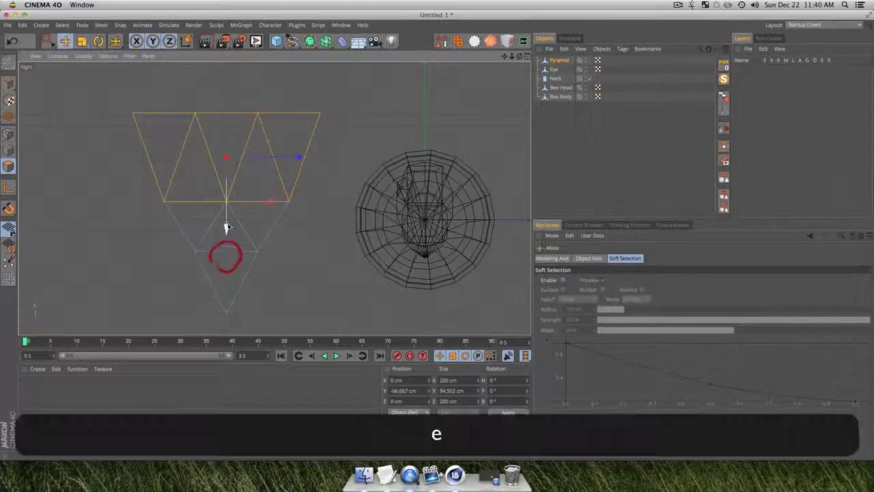
{"action": "left_click_drag", "start_coordinate": [225, 213], "coordinate": [226, 192]}
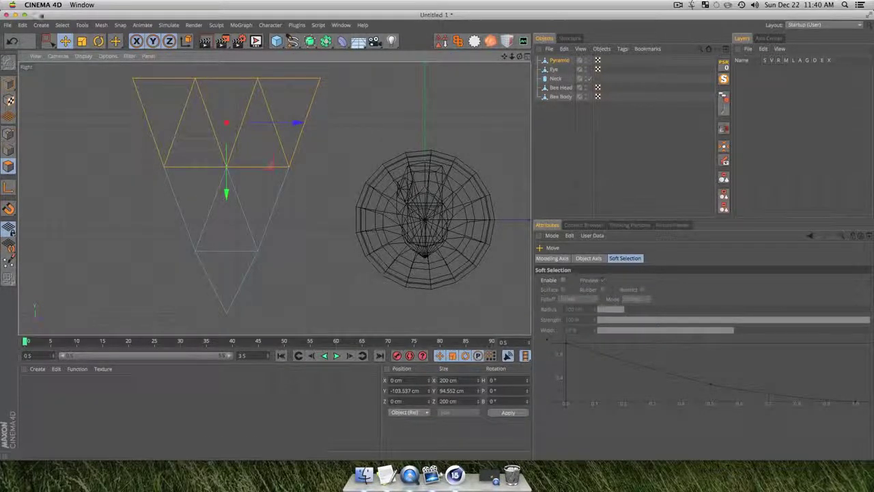
- Scale the pyramid's middle row of polygons to about 84 cm wide and 115 cm tall, placing it at about Y -34 cm
{"action": "left_click", "coordinate": [50, 43]}
{"action": "left_click_drag", "start_coordinate": [298, 258], "coordinate": [131, 150]}
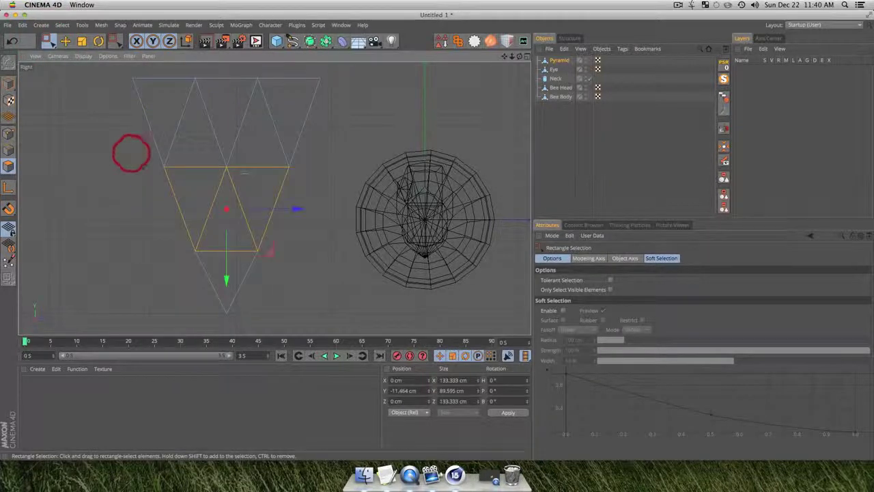
{"action": "key", "text": "t"}
{"action": "left_click_drag", "start_coordinate": [300, 168], "coordinate": [222, 205]}
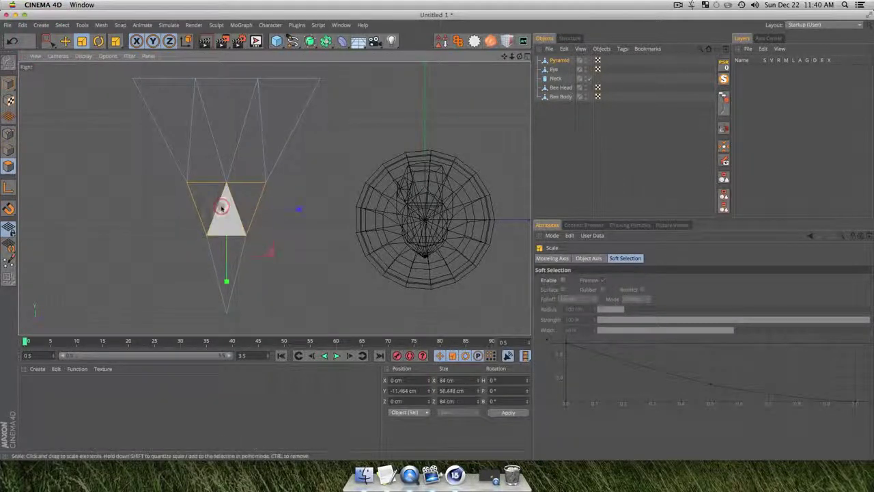
{"action": "mouse_move", "coordinate": [231, 263]}
{"action": "left_mouse_down"}
{"action": "mouse_move", "coordinate": [225, 302]}
{"action": "mouse_move", "coordinate": [227, 260]}
{"action": "left_mouse_up"}
{"action": "key", "text": "e"}
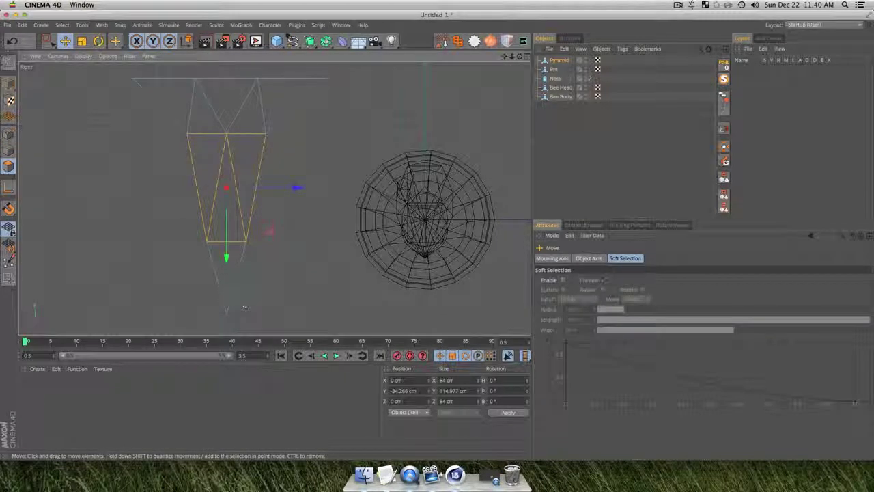
- Select the ring of points below the pyramid's base, hidden ones included, widen it to about 107 cm, and move it closer to the tip
{"action": "left_click", "coordinate": [8, 135]}
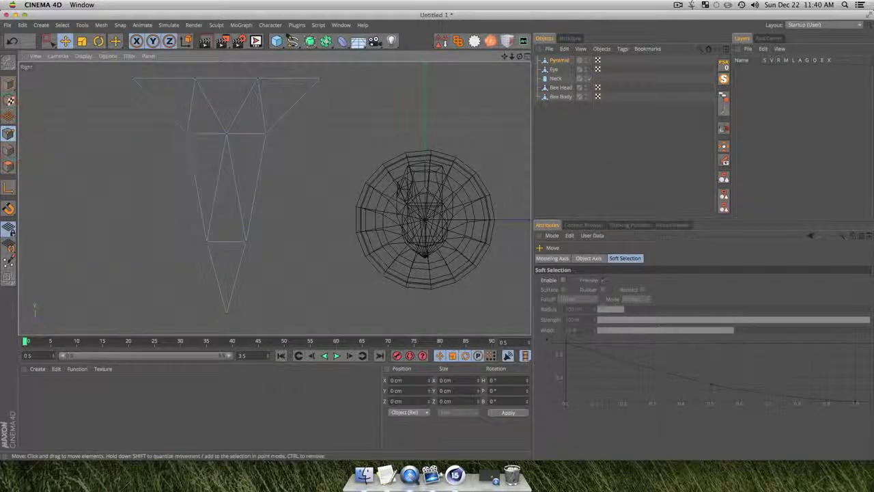
{"action": "left_click_drag", "start_coordinate": [48, 41], "coordinate": [74, 66]}
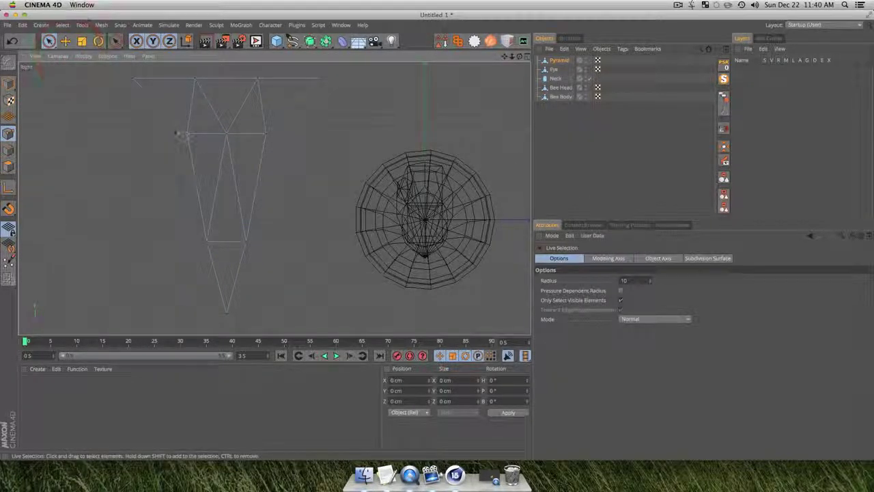
{"action": "left_click_drag", "start_coordinate": [239, 139], "coordinate": [294, 135]}
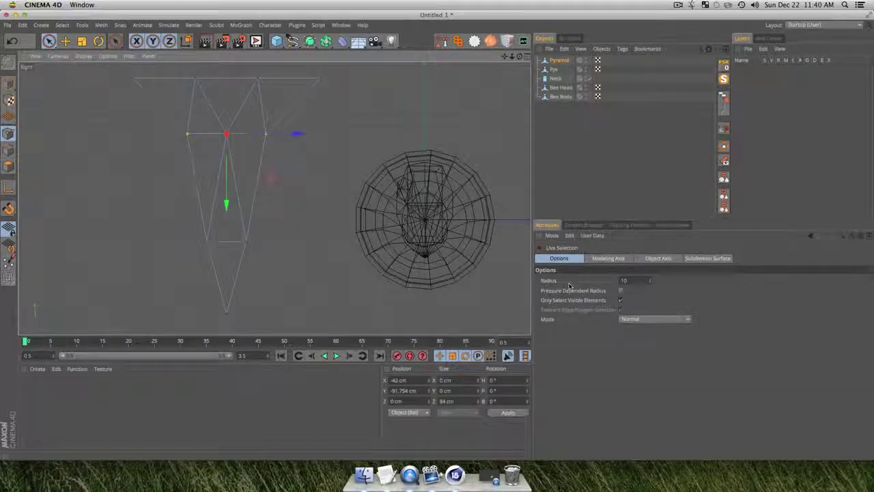
{"action": "left_click", "coordinate": [621, 299]}
{"action": "left_click", "coordinate": [299, 166]}
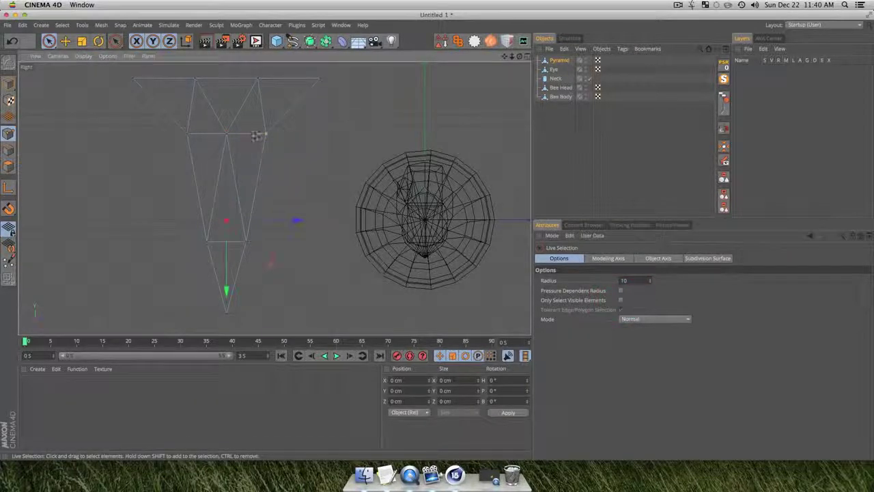
{"action": "key", "text": "t"}
{"action": "left_click_drag", "start_coordinate": [439, 113], "coordinate": [441, 109]}
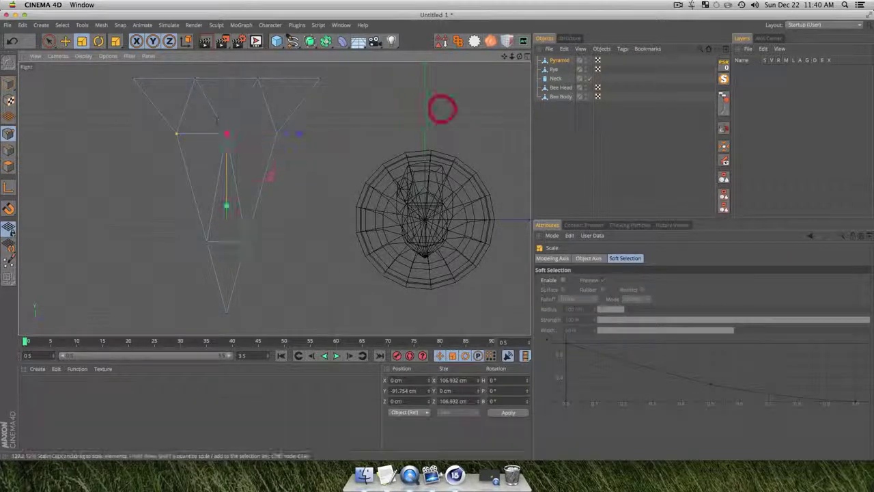
{"action": "key", "text": "e"}
{"action": "left_click_drag", "start_coordinate": [231, 214], "coordinate": [230, 208]}
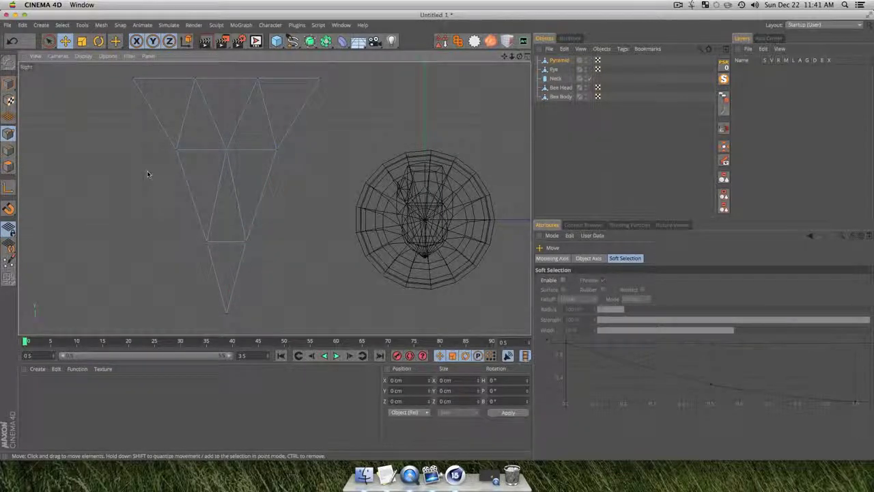
{"action": "key", "text": "F1"}
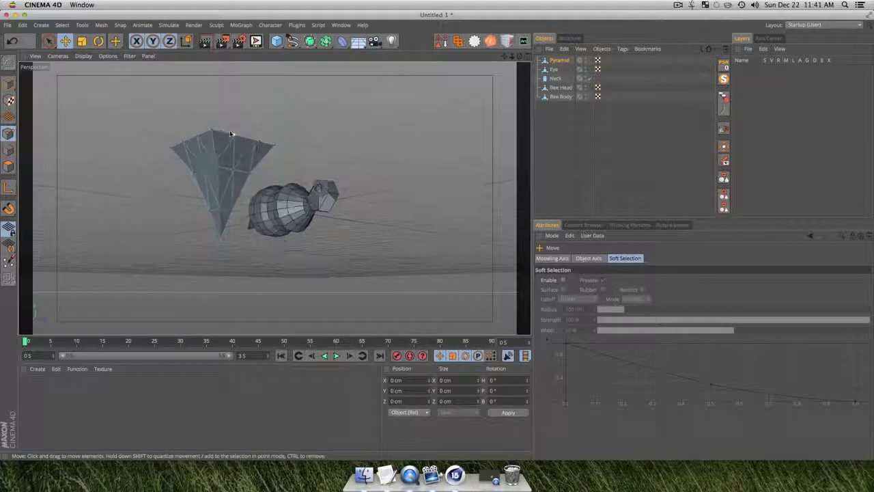
{"action": "key", "text": "3"}
{"action": "left_click_drag", "start_coordinate": [228, 135], "coordinate": [220, 245]}
{"action": "key", "text": "1"}
{"action": "left_click_drag", "start_coordinate": [237, 154], "coordinate": [286, 217]}
{"action": "key", "text": "3"}
{"action": "left_click_drag", "start_coordinate": [282, 218], "coordinate": [258, 270]}
{"action": "left_click", "coordinate": [8, 166]}
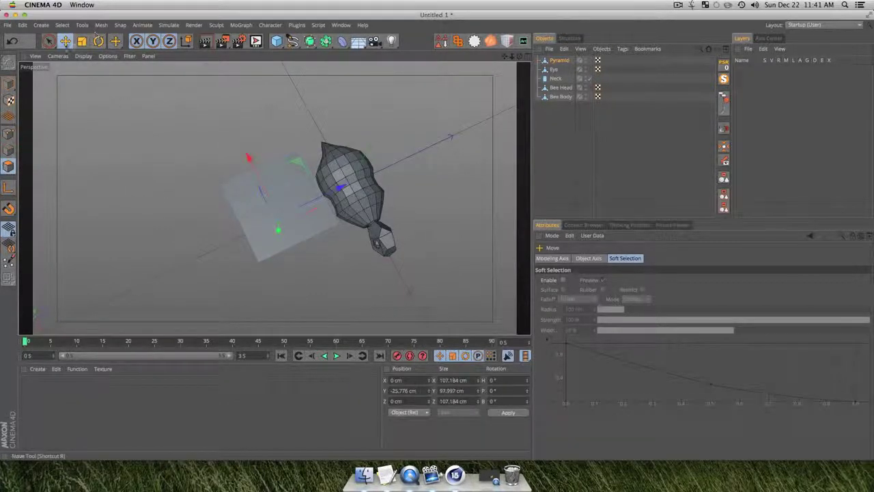
{"action": "left_click", "coordinate": [48, 41]}
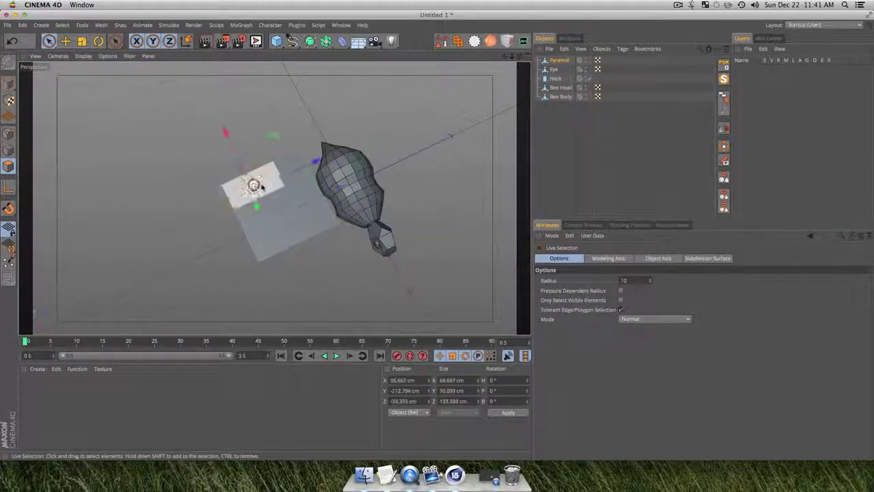
{"action": "left_click", "coordinate": [250, 186], "text": "shift"}
{"action": "mouse_move", "coordinate": [314, 216]}
{"action": "left_mouse_down", "text": "shift"}
{"action": "mouse_move", "coordinate": [248, 146]}
{"action": "mouse_move", "coordinate": [253, 225]}
{"action": "mouse_move", "coordinate": [254, 211]}
{"action": "mouse_move", "coordinate": [290, 233]}
{"action": "mouse_move", "coordinate": [276, 204]}
{"action": "left_mouse_up", "text": "shift"}
{"action": "key", "text": "shift+3"}
{"action": "left_click_drag", "start_coordinate": [277, 204], "coordinate": [288, 123]}
{"action": "left_click", "coordinate": [51, 40]}
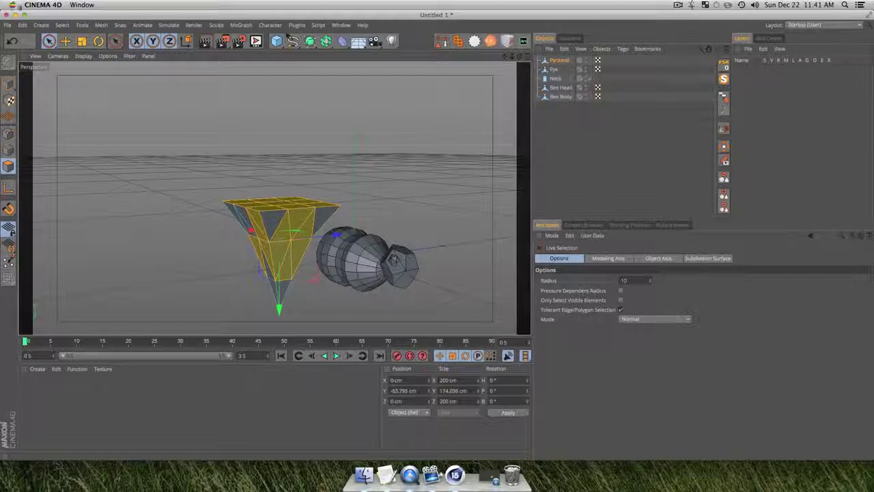
{"action": "left_click", "coordinate": [577, 157]}
- Look straight onto the pyramid's flat base, restrict Live Selection to visible elements only, and select the pyramid object
{"action": "key", "text": "3"}
{"action": "left_click_drag", "start_coordinate": [372, 212], "coordinate": [289, 317]}
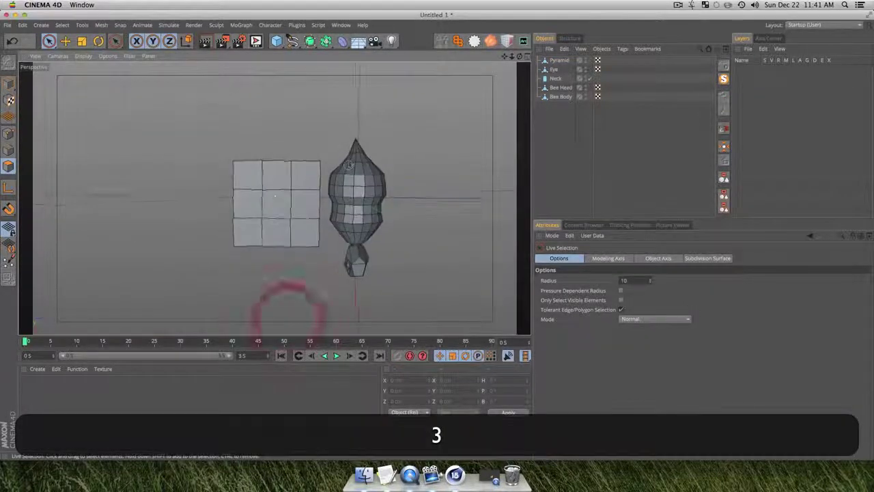
{"action": "key", "text": "3"}
{"action": "left_click_drag", "start_coordinate": [303, 205], "coordinate": [309, 180]}
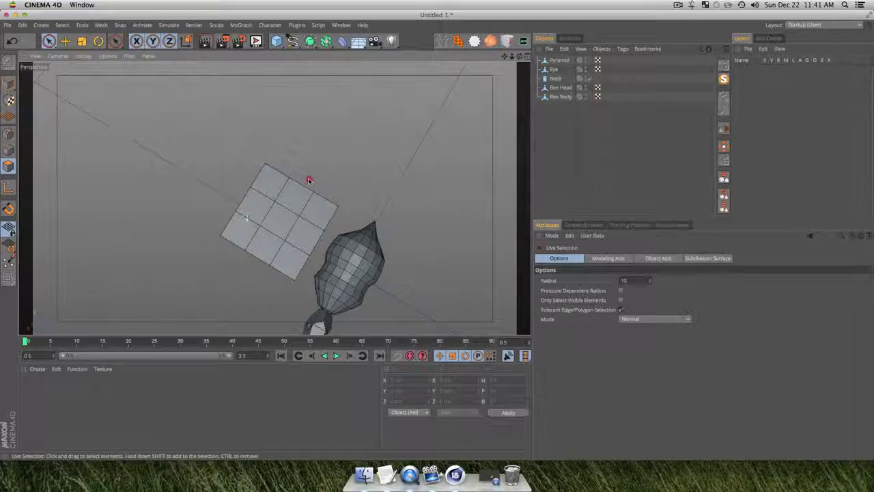
{"action": "left_click", "coordinate": [621, 300]}
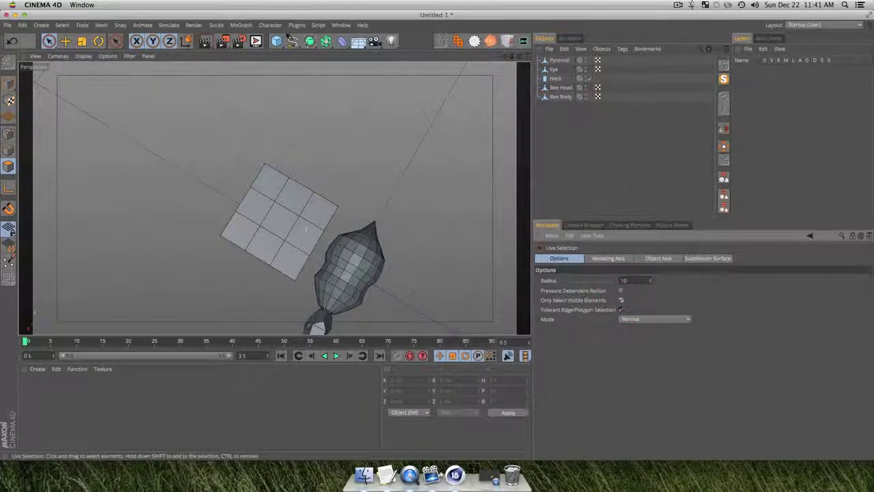
{"action": "left_click", "coordinate": [561, 61]}
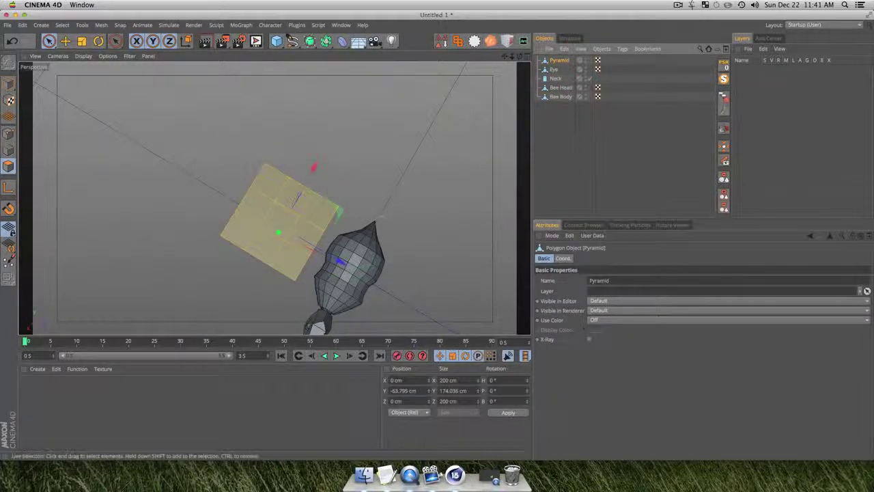
- Clear the old polygon selection and select all nine polygons of the pyramid's flat base
{"action": "left_click", "coordinate": [384, 136]}
{"action": "left_click", "coordinate": [283, 175], "text": "shift"}
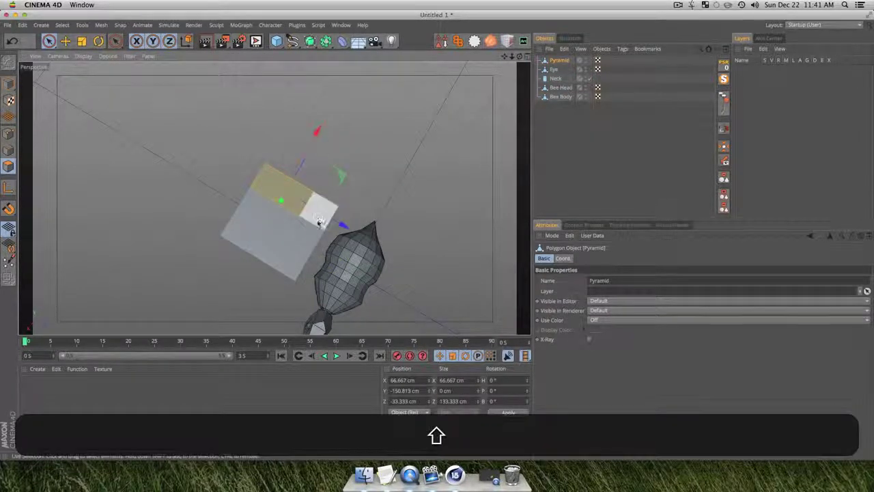
{"action": "left_click", "coordinate": [317, 221], "text": "shift"}
{"action": "left_click", "coordinate": [309, 228], "text": "shift"}
{"action": "left_click", "coordinate": [295, 255], "text": "shift"}
{"action": "left_click", "coordinate": [277, 253], "text": "shift"}
{"action": "left_click", "coordinate": [251, 239], "text": "shift"}
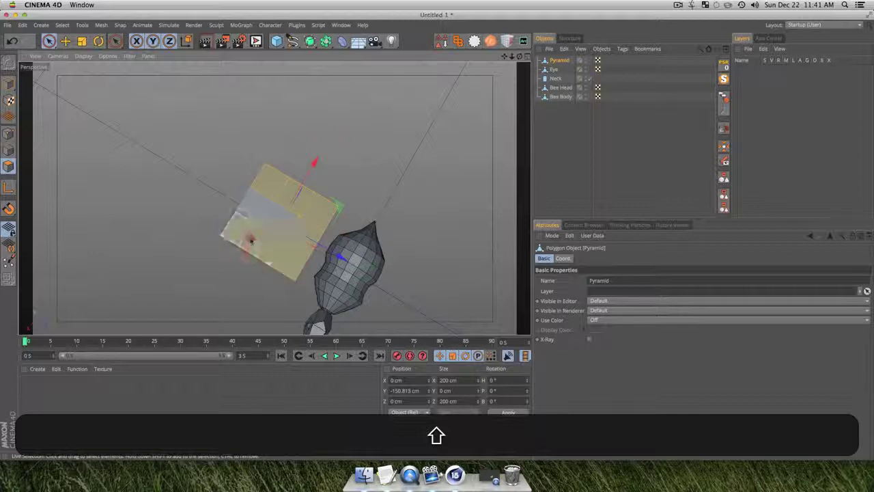
{"action": "left_click", "coordinate": [254, 203], "text": "shift"}
{"action": "left_click", "coordinate": [287, 214], "text": "shift"}
- Scale the base polygons down until the base is narrower than the ring of points below it
{"action": "key", "text": "3"}
{"action": "left_click_drag", "start_coordinate": [294, 251], "coordinate": [285, 228]}
{"action": "key", "text": "t"}
{"action": "key", "text": "3"}
{"action": "left_click", "coordinate": [284, 228]}
{"action": "left_click", "coordinate": [556, 147]}
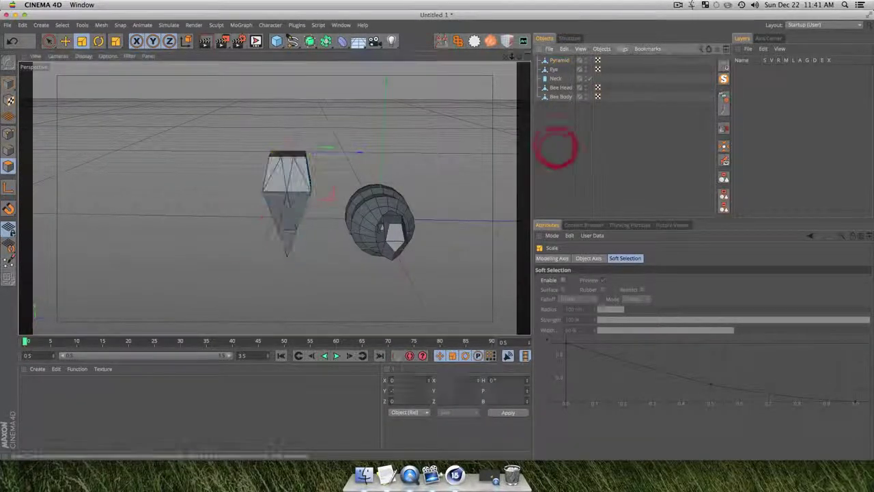
- Switch to model mode and show the bee and the pyramid together in the top view
{"action": "left_click", "coordinate": [8, 84]}
{"action": "left_click", "coordinate": [48, 41]}
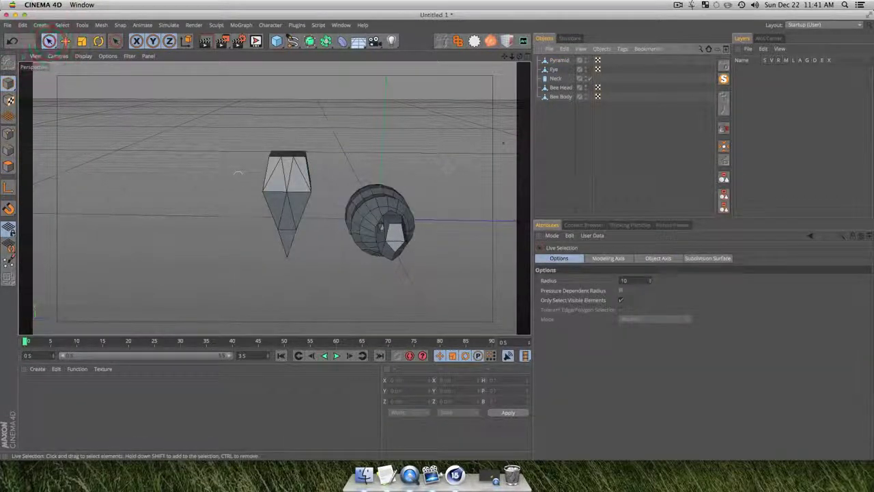
{"action": "left_click_drag", "start_coordinate": [238, 174], "coordinate": [526, 137]}
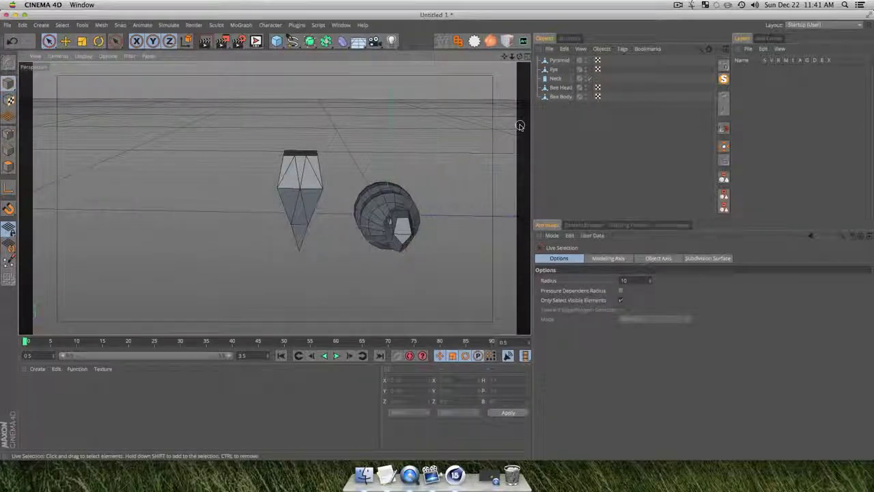
{"action": "key", "text": "F1"}
{"action": "key", "text": "F2"}
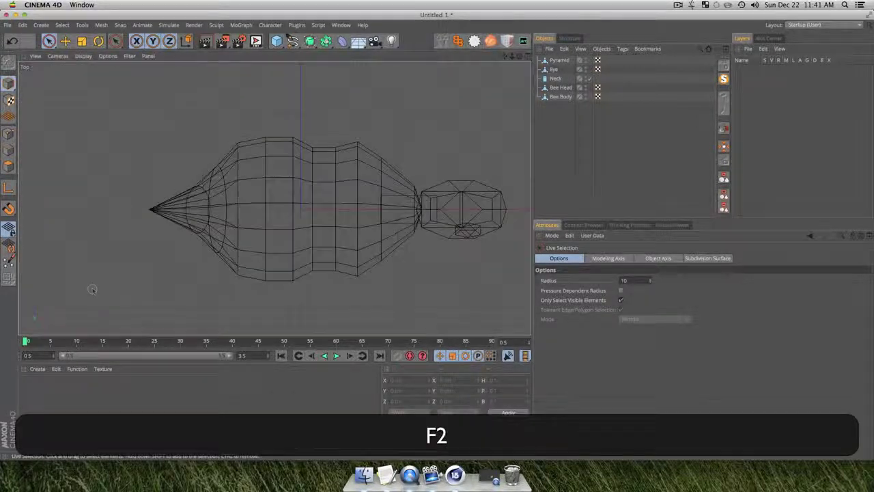
{"action": "scroll", "coordinate": [355, 220], "scroll_direction": "down", "scroll_amount": 5}
{"action": "scroll", "coordinate": [355, 220], "scroll_direction": "up", "scroll_amount": 3}
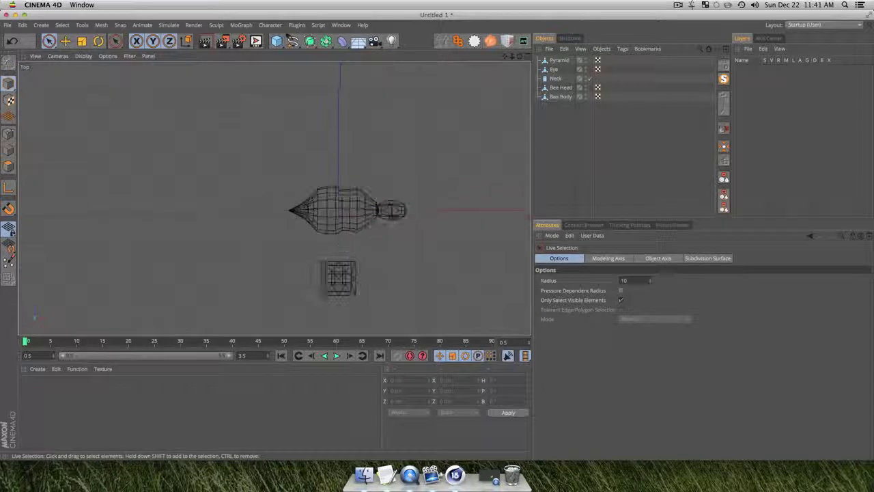
- Rename the pyramid object to Leg
{"action": "left_click", "coordinate": [561, 147]}
{"action": "left_click", "coordinate": [560, 61]}
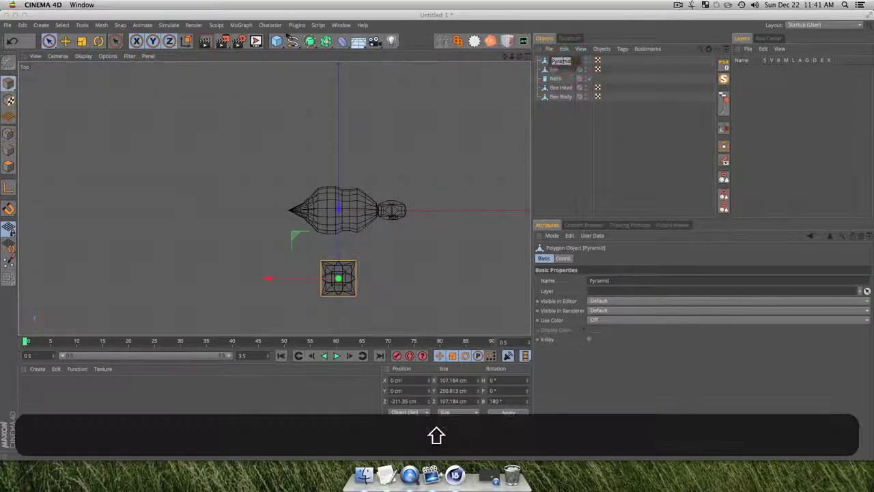
{"action": "type", "text": "Leg"}
{"action": "key", "text": "Return"}
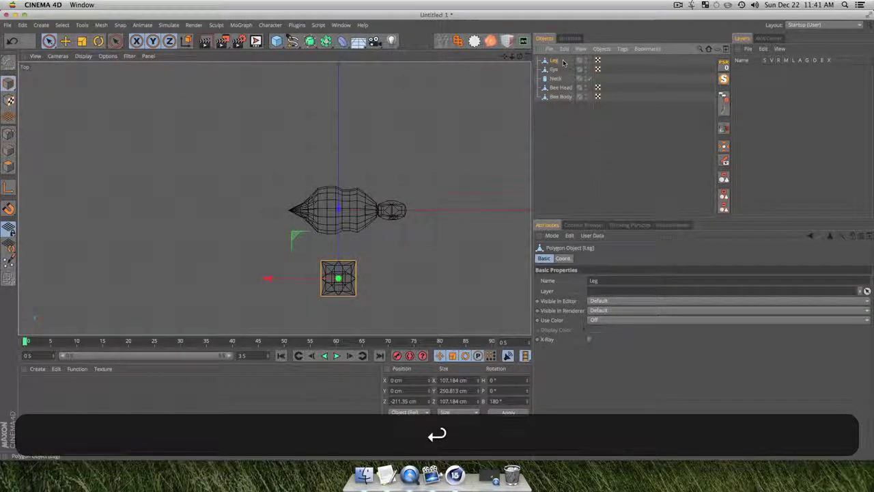
- Rotate the leg to a -90° pitch so that its tip points sideways away from the bee's body
{"action": "key", "text": "r"}
{"action": "left_click_drag", "start_coordinate": [336, 287], "coordinate": [289, 177], "text": "shift"}
{"action": "key", "text": "shift+e"}
- Scale the leg to about 39 cm wide and 91 cm long and move it against the body's side at about Z -116 cm
{"action": "key", "text": "t"}
{"action": "key", "text": "e"}
{"action": "left_click_drag", "start_coordinate": [337, 320], "coordinate": [361, 303]}
{"action": "key", "text": "super+z"}
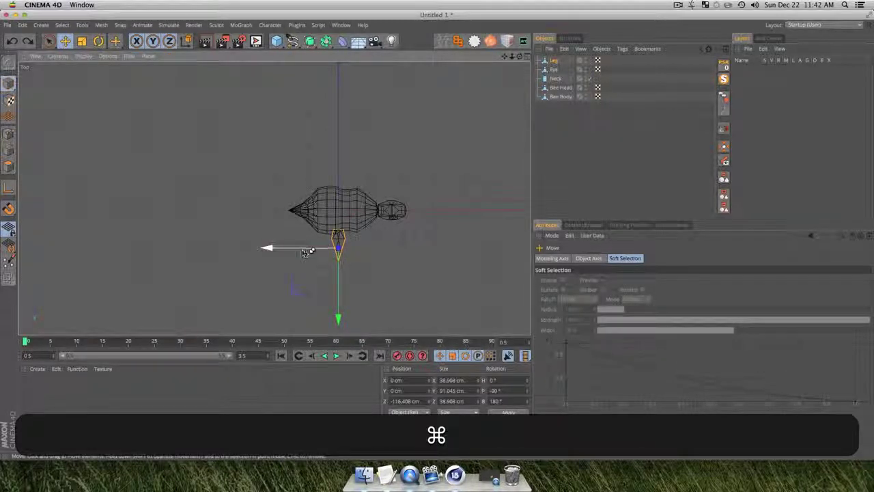
- Duplicate the leg twice along the body, placing a front copy at about X 91 cm and a rear copy at about X -84 cm
{"action": "left_click_drag", "start_coordinate": [306, 253], "coordinate": [335, 254], "text": "super"}
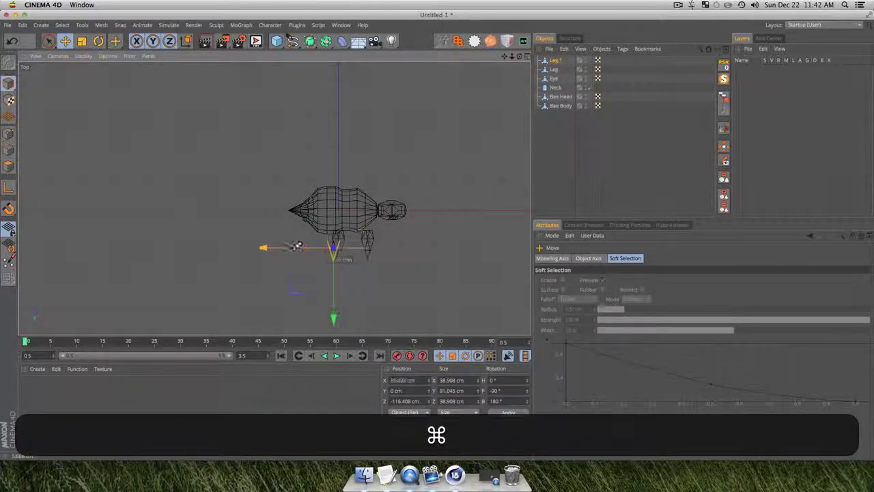
{"action": "left_click_drag", "start_coordinate": [277, 242], "coordinate": [273, 243], "text": "super"}
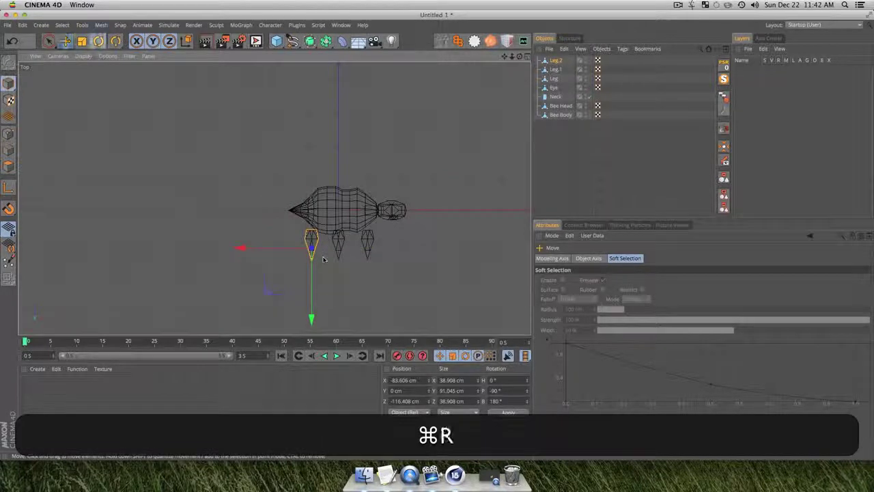
- Angle the rear leg backwards to a bank of about 201° and move it in against the body
{"action": "key", "text": "r"}
{"action": "left_click_drag", "start_coordinate": [324, 259], "coordinate": [304, 268]}
{"action": "key", "text": "e"}
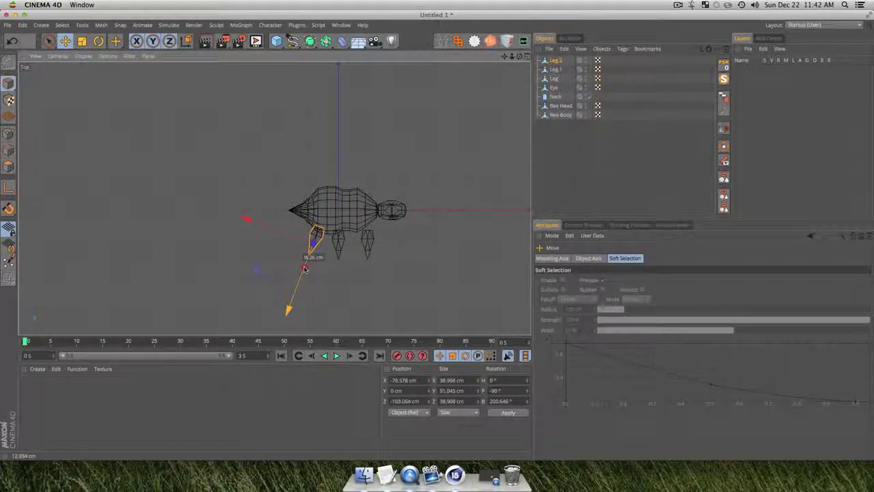
- Angle the front leg forwards and move it in against the body
{"action": "left_click", "coordinate": [368, 245]}
{"action": "key", "text": "r"}
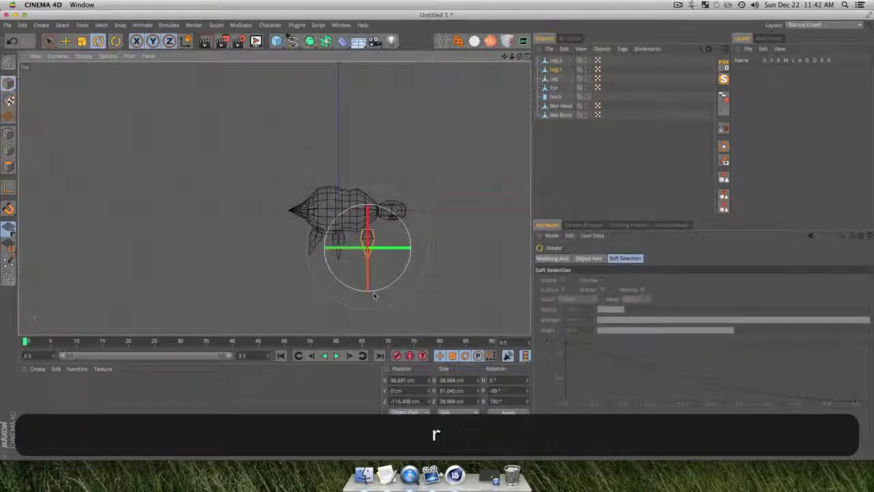
{"action": "left_click_drag", "start_coordinate": [377, 292], "coordinate": [375, 272]}
{"action": "key", "text": "e"}
- In the perspective view, select all three legs and rotate them together by about 50° in pitch so the tips point downwards
{"action": "key", "text": "F1"}
{"action": "left_click", "coordinate": [557, 143]}
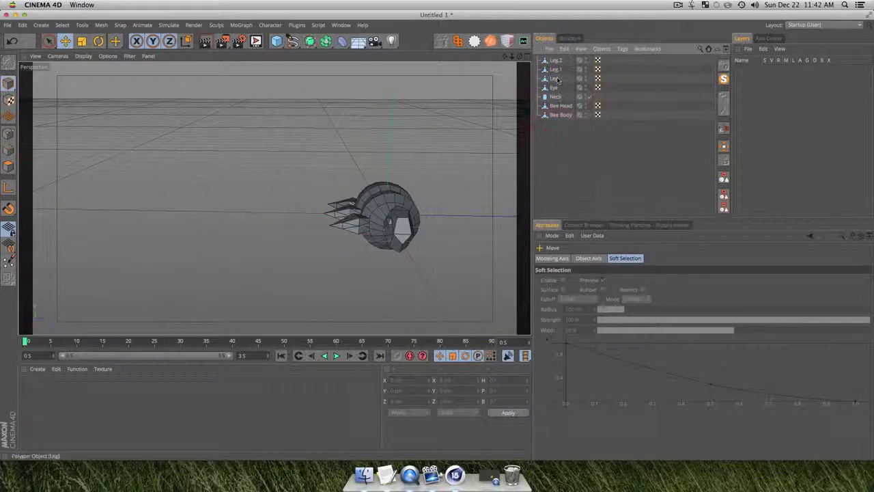
{"action": "left_click", "coordinate": [557, 78]}
{"action": "left_click", "coordinate": [556, 60], "text": "shift"}
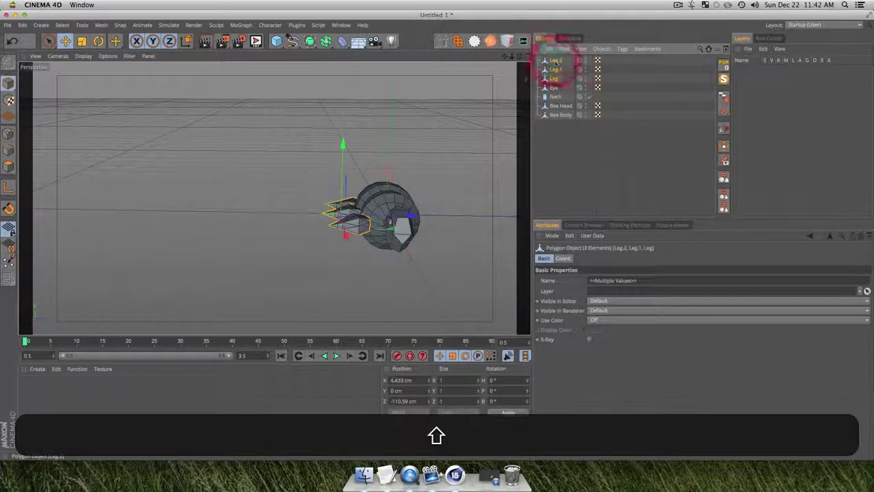
{"action": "key", "text": "r"}
{"action": "left_click_drag", "start_coordinate": [318, 182], "coordinate": [308, 194]}
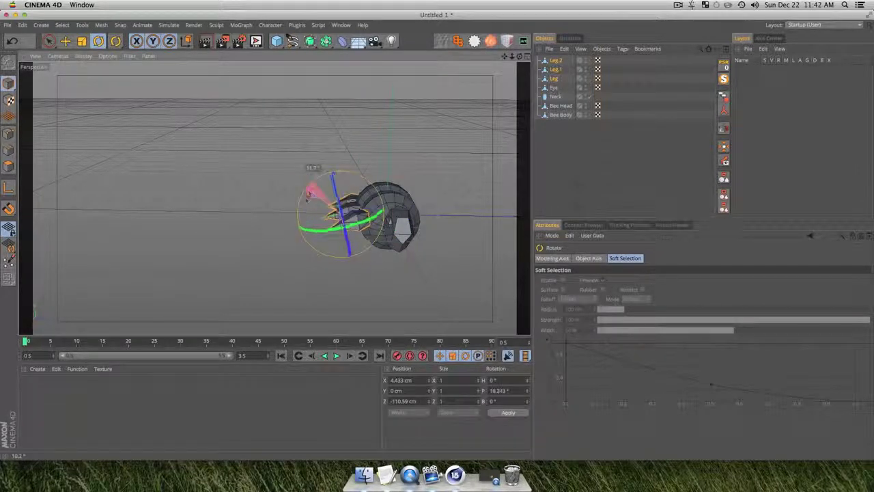
- Move the three legs inwards and down to the underside of the body, with the middle leg at about Y -89 cm
{"action": "key", "text": "e"}
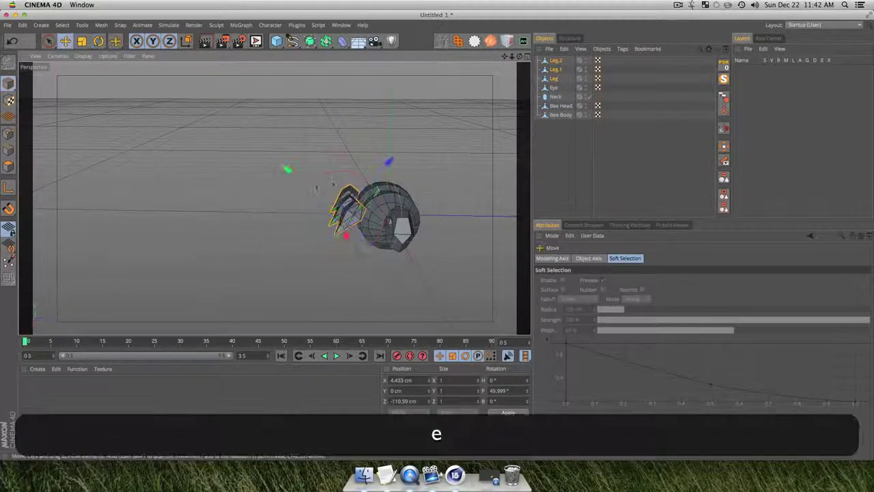
{"action": "left_click_drag", "start_coordinate": [311, 194], "coordinate": [324, 206]}
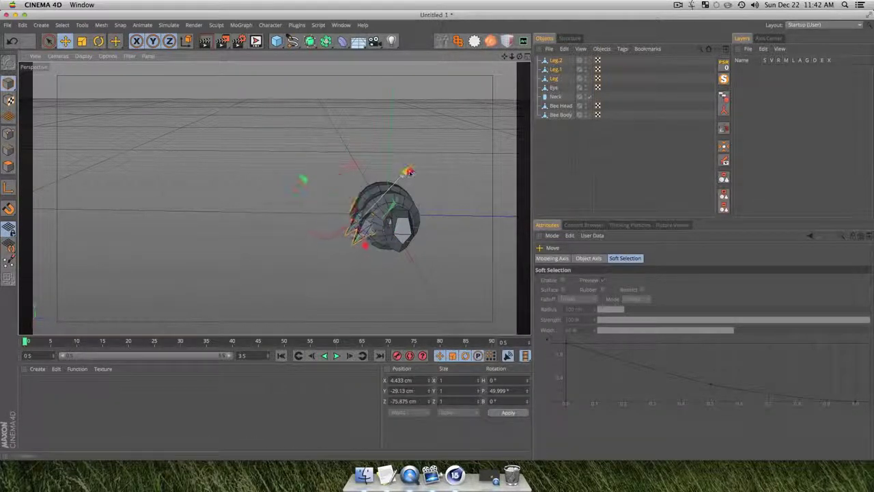
{"action": "left_click_drag", "start_coordinate": [398, 184], "coordinate": [326, 218]}
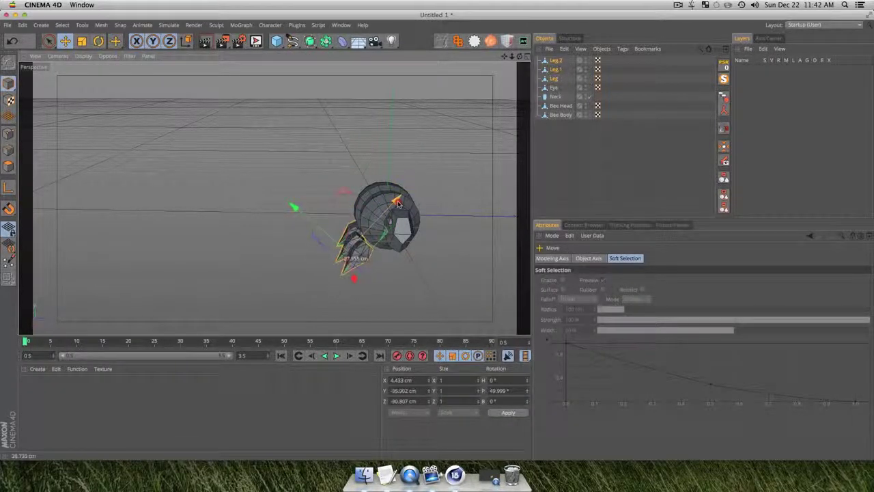
- Select only the middle leg and switch it to point editing
{"action": "key", "text": "3"}
{"action": "left_click_drag", "start_coordinate": [402, 198], "coordinate": [315, 233]}
{"action": "left_click", "coordinate": [563, 144]}
{"action": "left_click", "coordinate": [554, 79]}
{"action": "key", "text": "3"}
{"action": "key", "text": "3"}
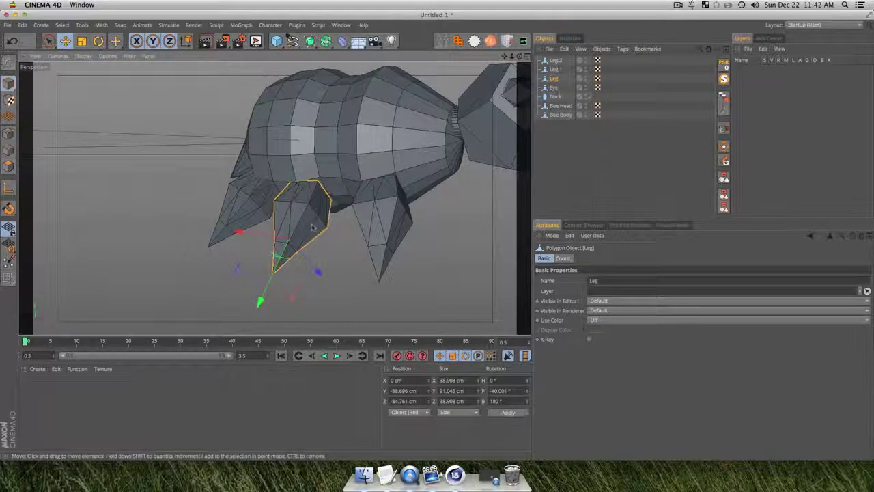
{"action": "key", "text": "v"}
{"action": "key", "text": "v"}
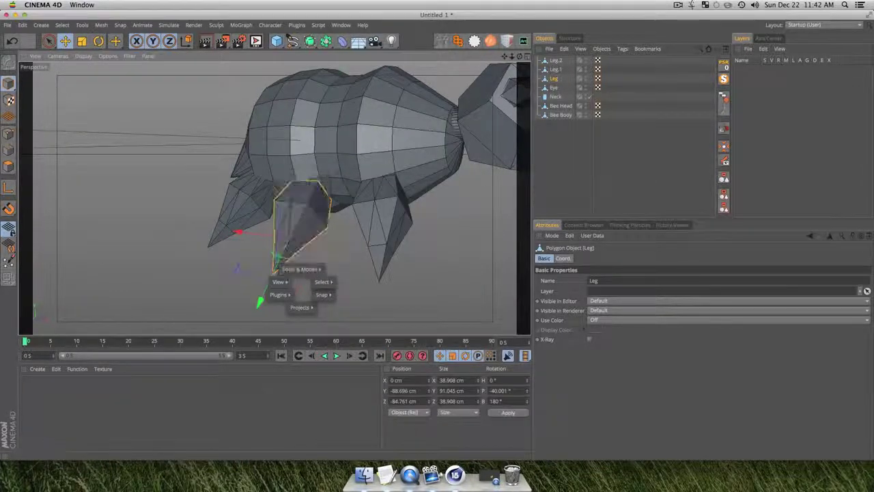
{"action": "mouse_move", "coordinate": [336, 272]}
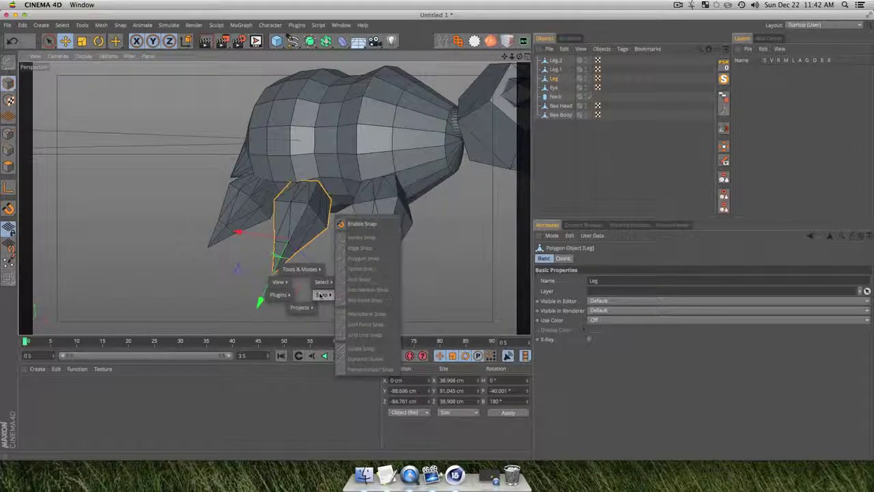
{"action": "mouse_move", "coordinate": [306, 269]}
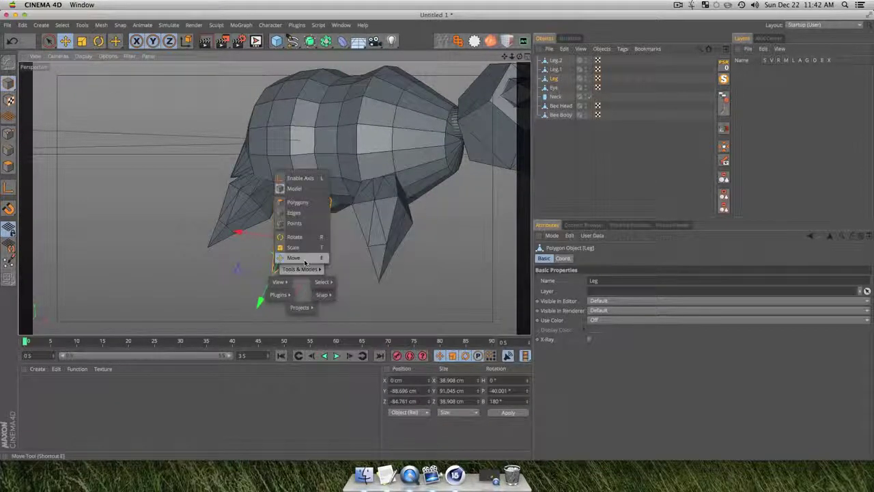
{"action": "left_click", "coordinate": [297, 224]}
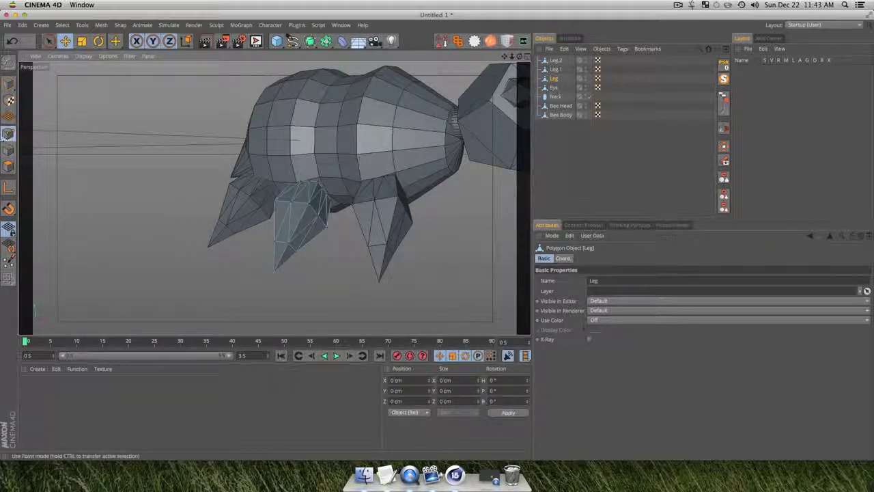
- Loop-select the upper ring of points around the middle leg and tilt the ring with Rotate
{"action": "key", "text": "v"}
{"action": "mouse_move", "coordinate": [338, 221]}
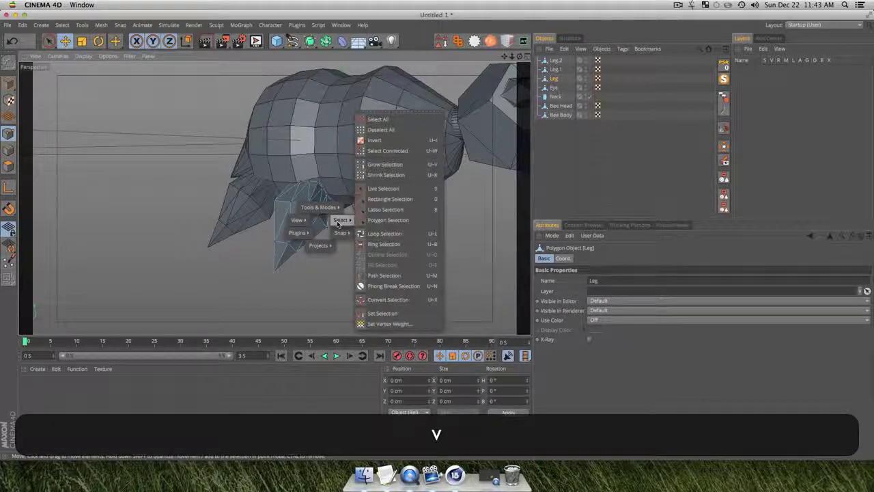
{"action": "left_click", "coordinate": [406, 233]}
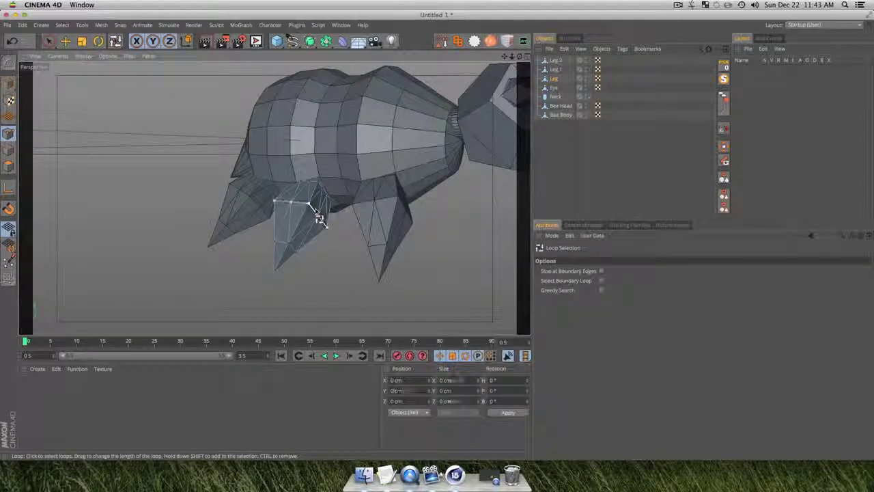
{"action": "left_click", "coordinate": [294, 200]}
{"action": "key", "text": "3"}
{"action": "left_click_drag", "start_coordinate": [307, 260], "coordinate": [272, 214]}
{"action": "left_click", "coordinate": [251, 270]}
{"action": "key", "text": "r"}
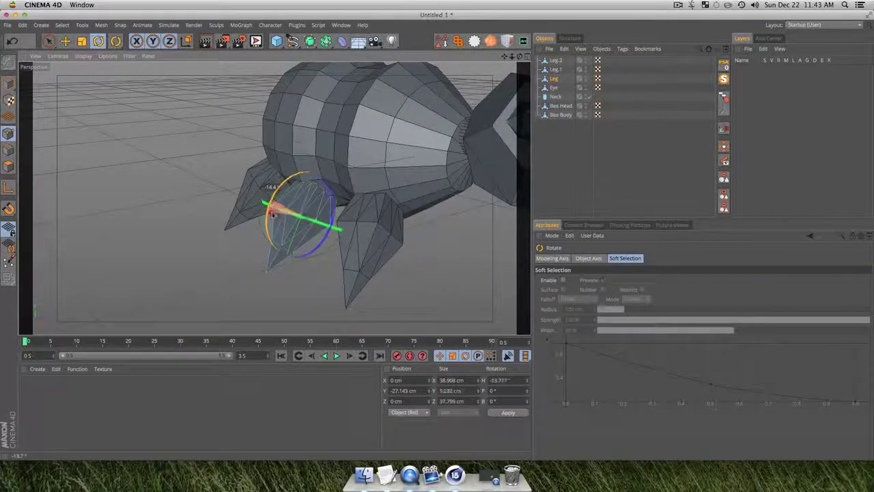
{"action": "key", "text": "e"}
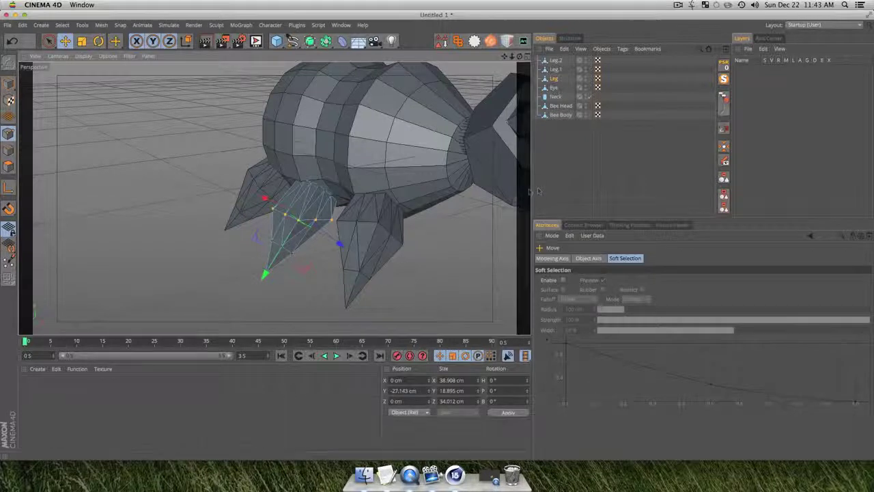
- Loop-select the lower ring of points near the middle leg's tip and rotate it to a slant
{"action": "left_click", "coordinate": [556, 187]}
{"action": "left_click", "coordinate": [554, 79]}
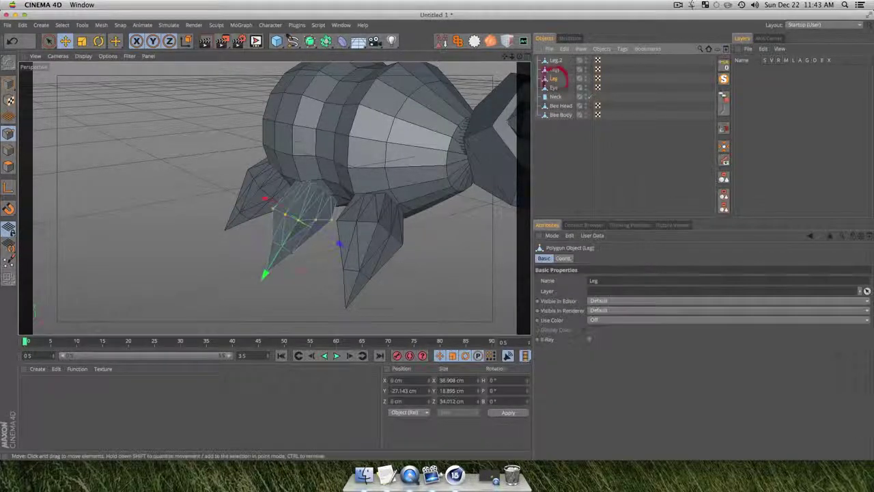
{"action": "left_click_drag", "start_coordinate": [315, 205], "coordinate": [299, 254], "text": "alt"}
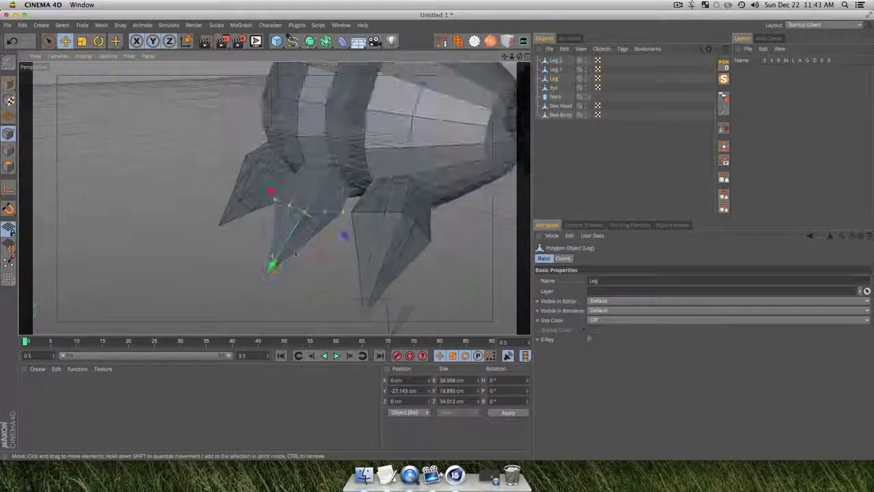
{"action": "left_click", "coordinate": [115, 42]}
{"action": "left_click", "coordinate": [152, 86]}
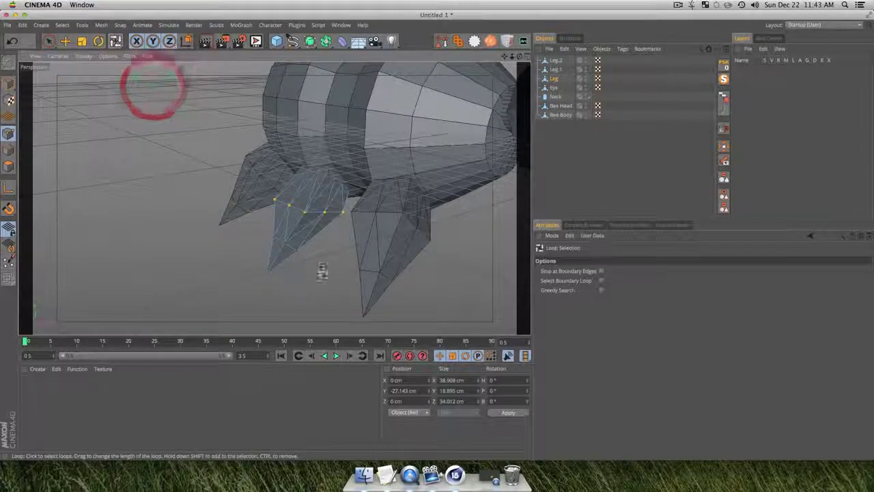
{"action": "left_click", "coordinate": [288, 251]}
{"action": "key", "text": "r"}
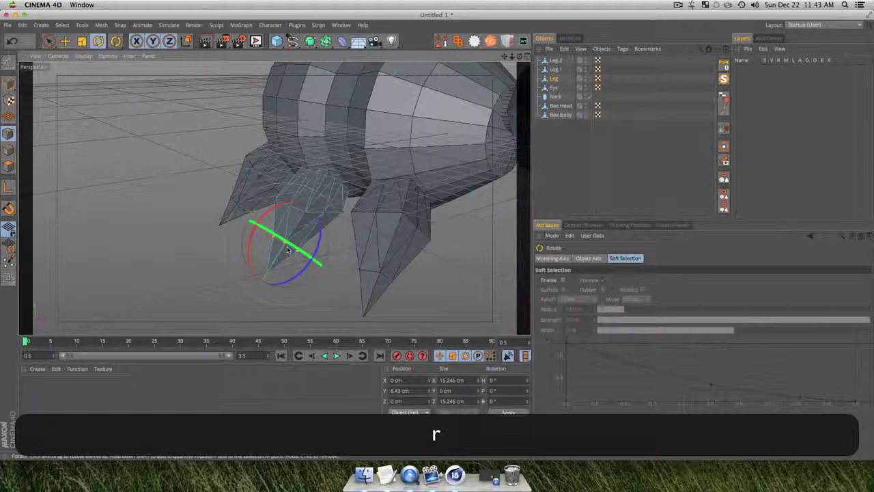
{"action": "left_click_drag", "start_coordinate": [252, 229], "coordinate": [270, 276]}
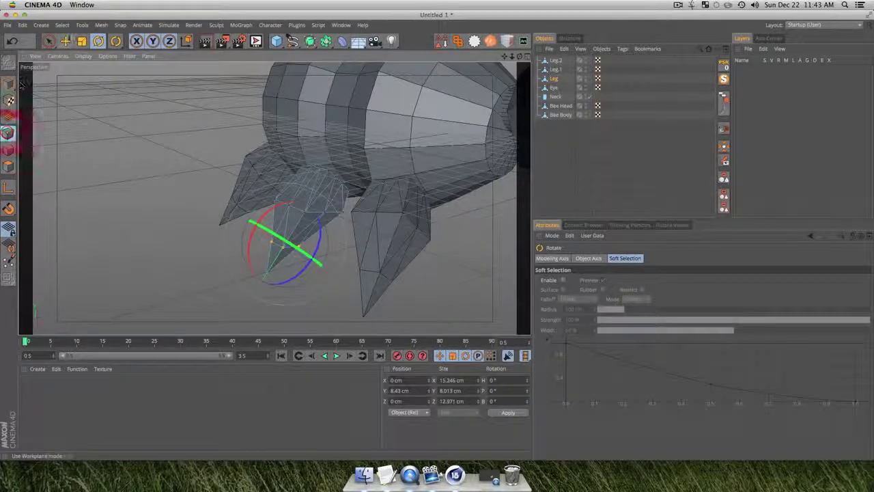
- Pick the tip point of the middle leg with Live Selection and shift it sideways to bend the leg's end
{"action": "left_click", "coordinate": [50, 41]}
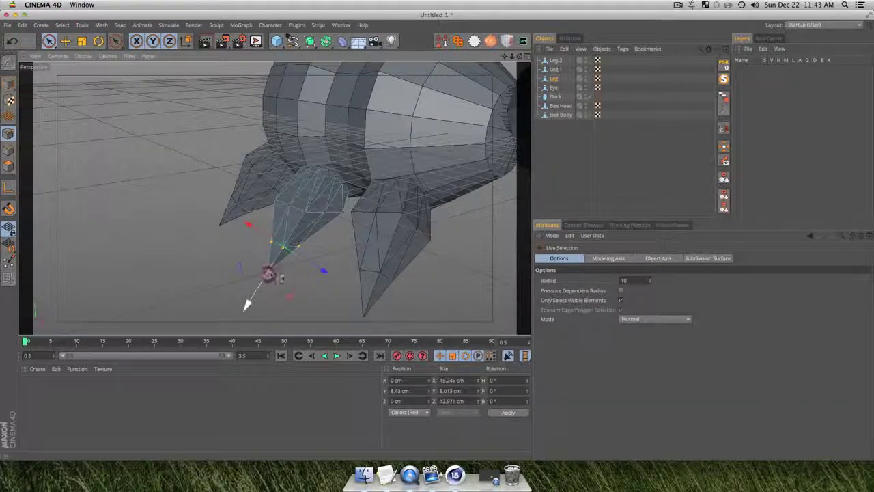
{"action": "key", "text": "3"}
{"action": "left_click_drag", "start_coordinate": [269, 275], "coordinate": [255, 258]}
{"action": "left_click", "coordinate": [262, 273]}
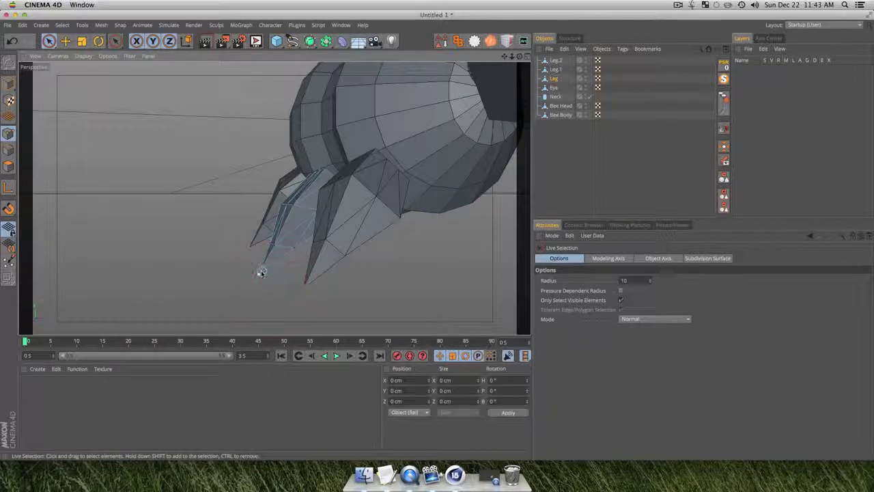
{"action": "left_click_drag", "start_coordinate": [304, 308], "coordinate": [271, 306]}
{"action": "key", "text": "3"}
{"action": "left_click_drag", "start_coordinate": [271, 304], "coordinate": [363, 279]}
- Pull the front leg's tip point inwards into a hooked end, at about Y 22 cm, Z 27 cm
{"action": "left_click", "coordinate": [556, 69]}
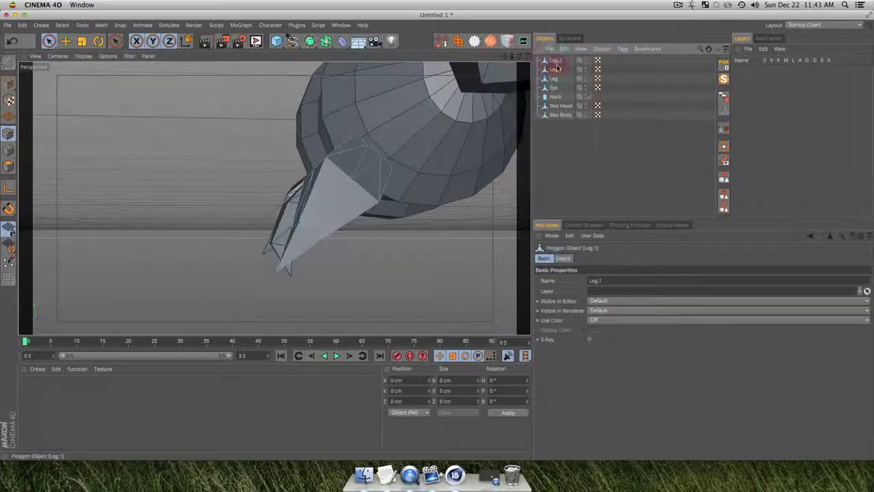
{"action": "left_click", "coordinate": [276, 270]}
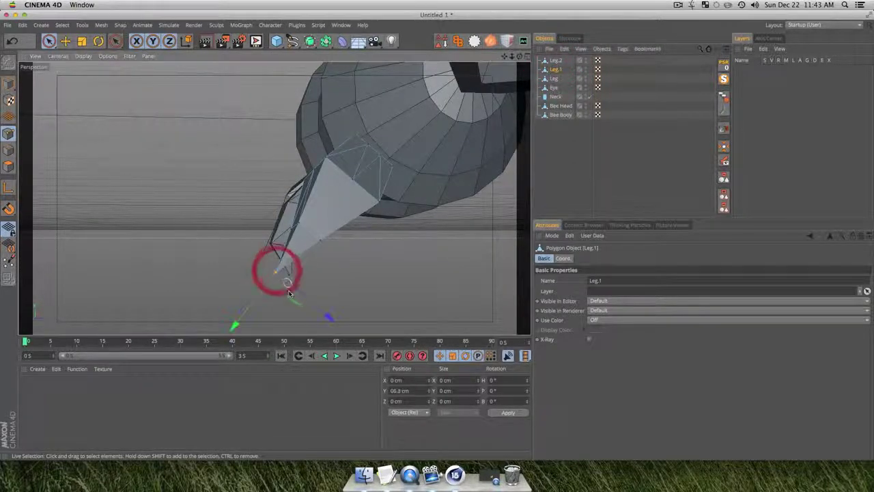
{"action": "left_click_drag", "start_coordinate": [326, 314], "coordinate": [465, 304]}
{"action": "key", "text": "3"}
{"action": "left_click_drag", "start_coordinate": [274, 198], "coordinate": [439, 253]}
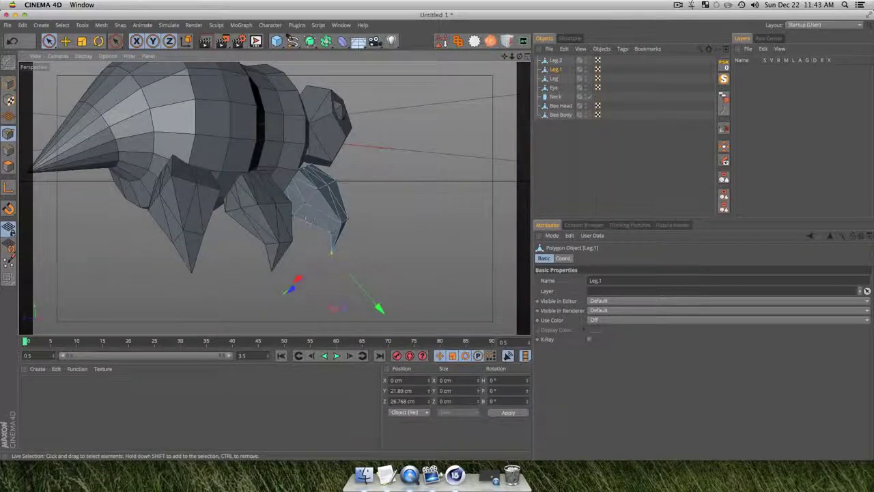
- On the rear leg, select the tip and an adjacent lower-ring point and rotate them together to bend the end
{"action": "left_click", "coordinate": [555, 61]}
{"action": "left_click", "coordinate": [194, 234]}
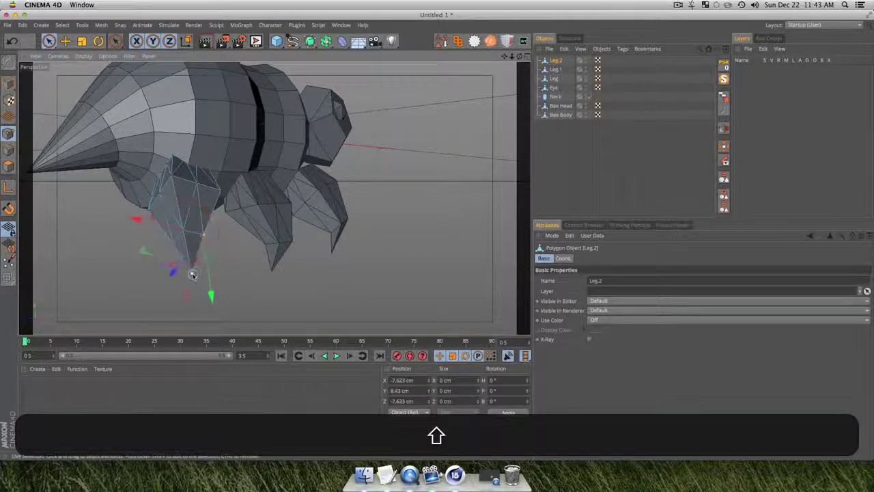
{"action": "key", "text": "shift+r"}
{"action": "left_click_drag", "start_coordinate": [207, 287], "coordinate": [197, 304]}
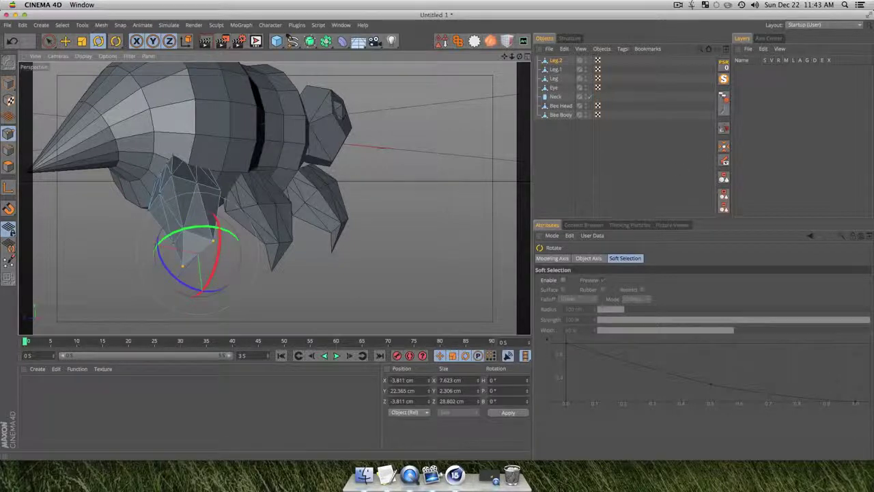
{"action": "left_click", "coordinate": [584, 181]}
{"action": "key", "text": "3"}
{"action": "left_click_drag", "start_coordinate": [465, 191], "coordinate": [273, 198]}
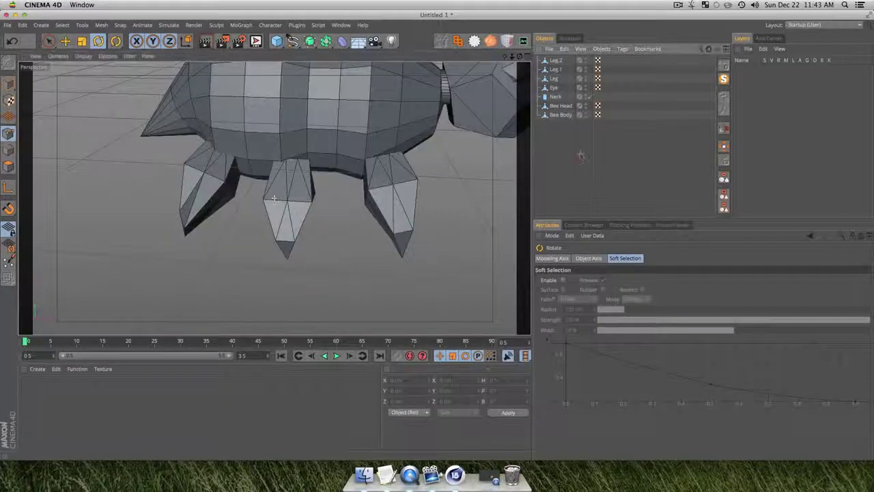
- Scale the whole middle leg down and move it back up against the underside of the body
{"action": "left_click", "coordinate": [556, 60]}
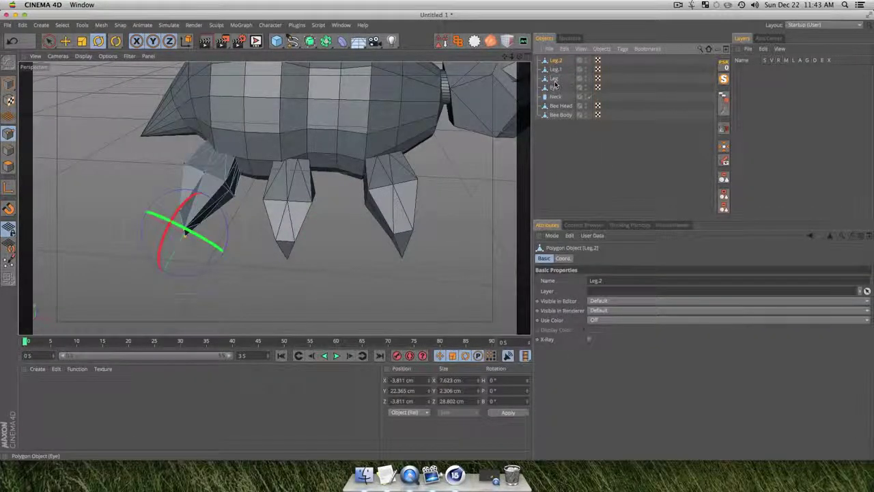
{"action": "left_click", "coordinate": [554, 78]}
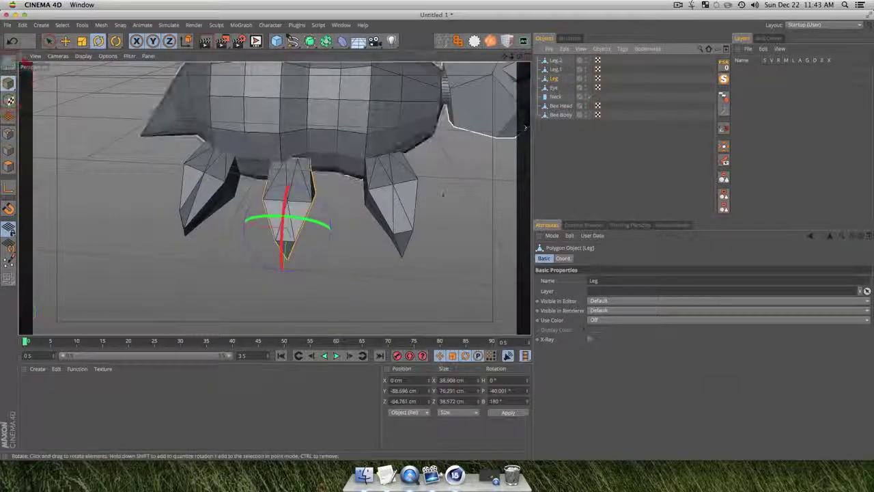
{"action": "key", "text": "t"}
{"action": "left_click_drag", "start_coordinate": [442, 193], "coordinate": [397, 207]}
{"action": "key", "text": "e"}
{"action": "left_click_drag", "start_coordinate": [281, 286], "coordinate": [313, 263]}
{"action": "key", "text": "r"}
{"action": "left_click", "coordinate": [591, 179]}
- Scale the front leg down to about 49 cm tall, move it up against the body and adjust its rotation
{"action": "key", "text": "3"}
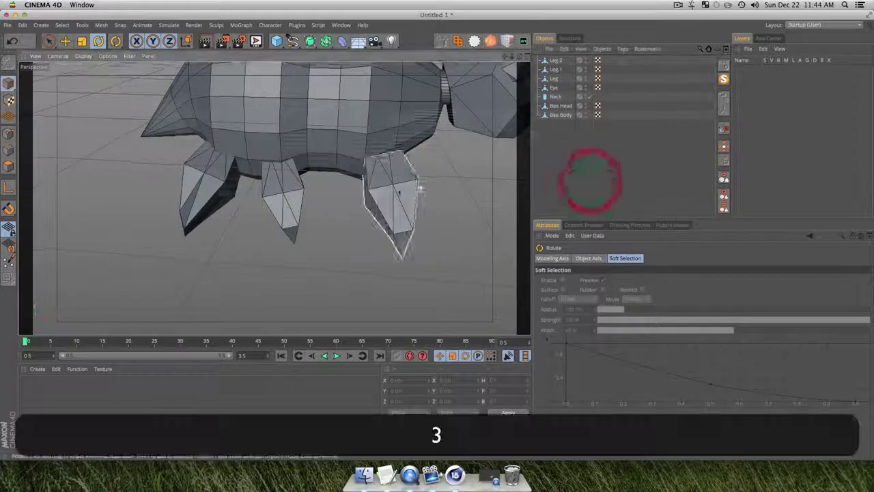
{"action": "left_click_drag", "start_coordinate": [399, 193], "coordinate": [402, 234]}
{"action": "left_click", "coordinate": [406, 198]}
{"action": "key", "text": "t"}
{"action": "key", "text": "e"}
{"action": "key", "text": "r"}
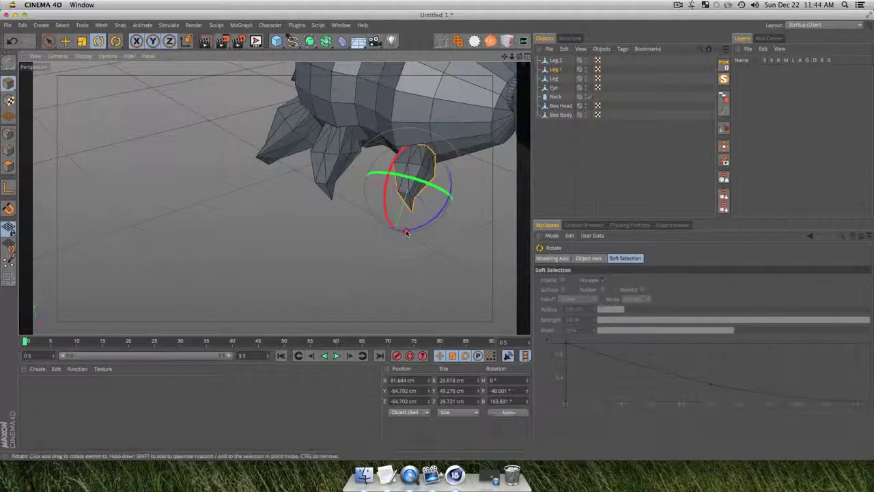
{"action": "left_click", "coordinate": [420, 231]}
{"action": "left_click", "coordinate": [577, 167]}
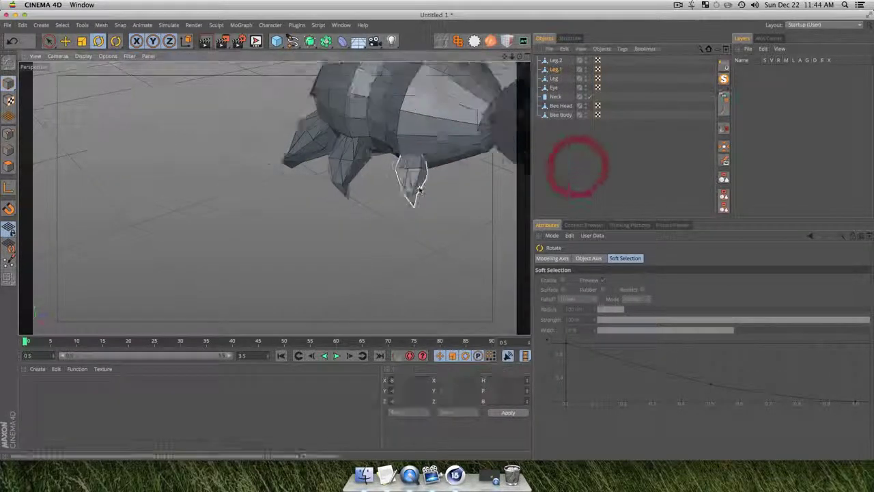
- Examine the whole bee from several angles to check the proportions and placement of the three legs
{"action": "scroll", "coordinate": [417, 186], "scroll_direction": "down", "scroll_amount": 10}
{"action": "key", "text": "1"}
{"action": "key", "text": "3"}
{"action": "left_click_drag", "start_coordinate": [417, 185], "coordinate": [386, 179]}
{"action": "key", "text": "3"}
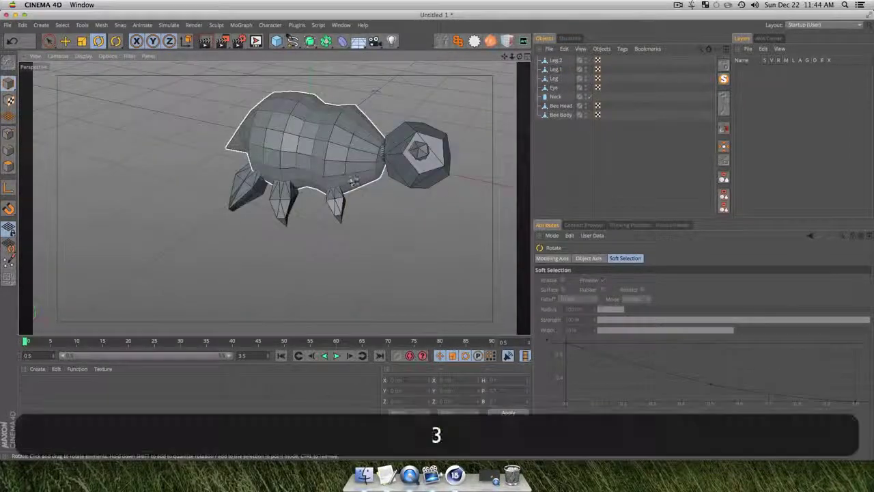
{"action": "left_click_drag", "start_coordinate": [345, 205], "coordinate": [534, 164]}
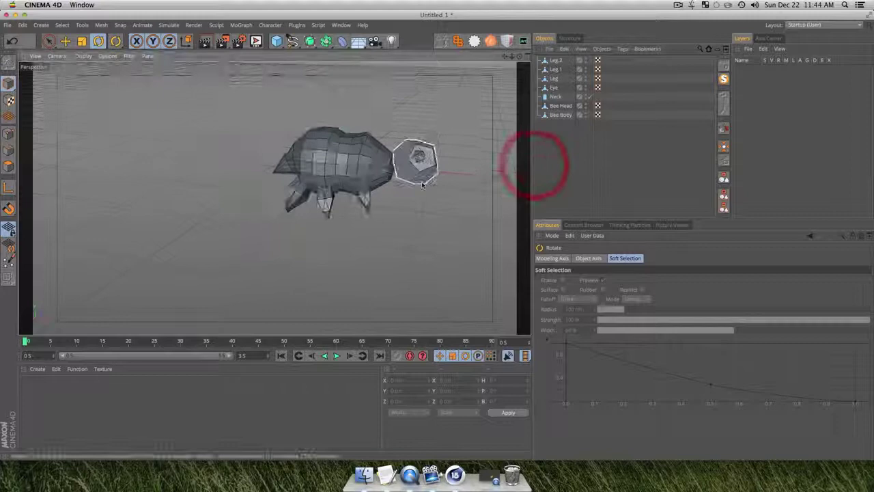
{"action": "key", "text": "3"}
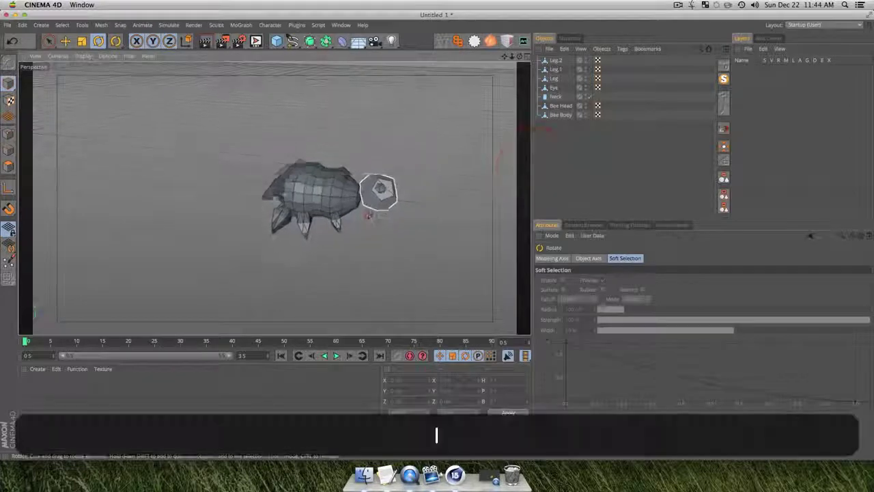
{"action": "left_click_drag", "start_coordinate": [526, 166], "coordinate": [363, 209]}
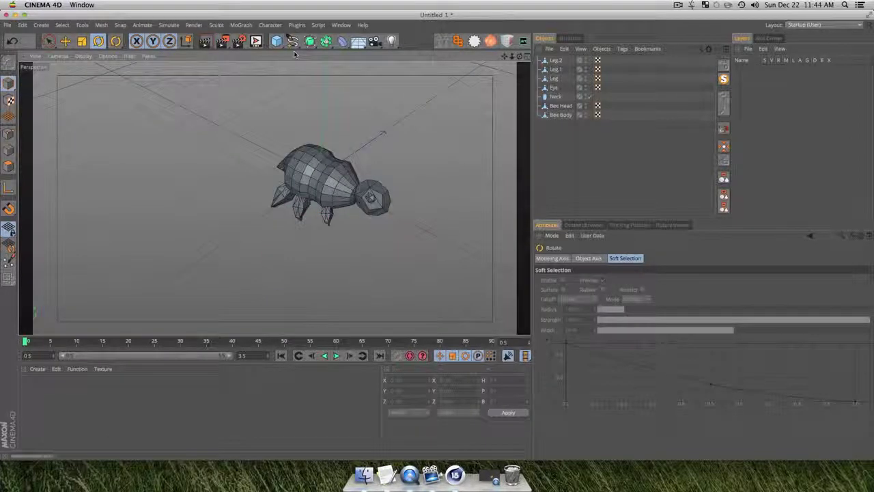
{"action": "left_click", "coordinate": [277, 42]}
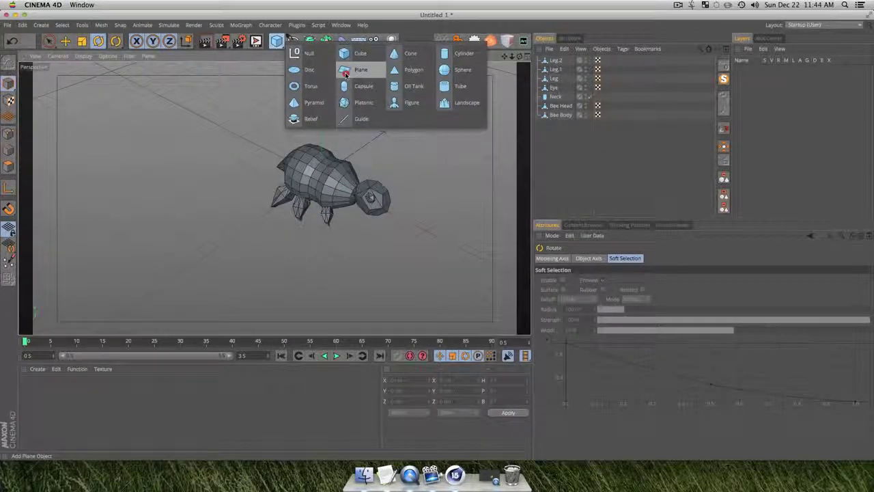
{"action": "left_click", "coordinate": [345, 71]}
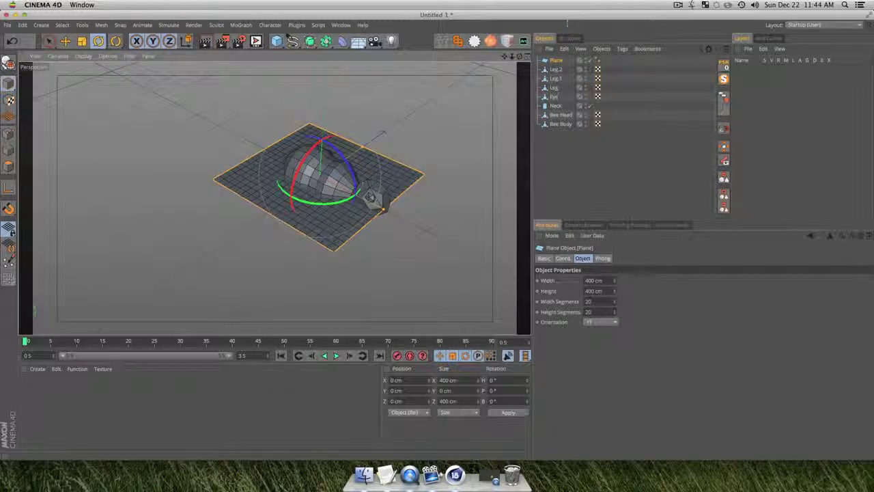
{"action": "left_click", "coordinate": [558, 64]}
{"action": "key", "text": "super+z"}
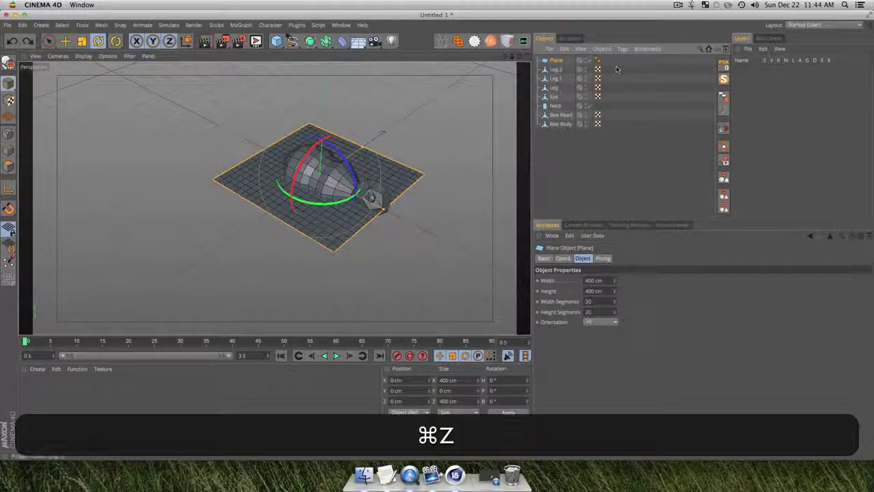
{"action": "key", "text": "Delete"}
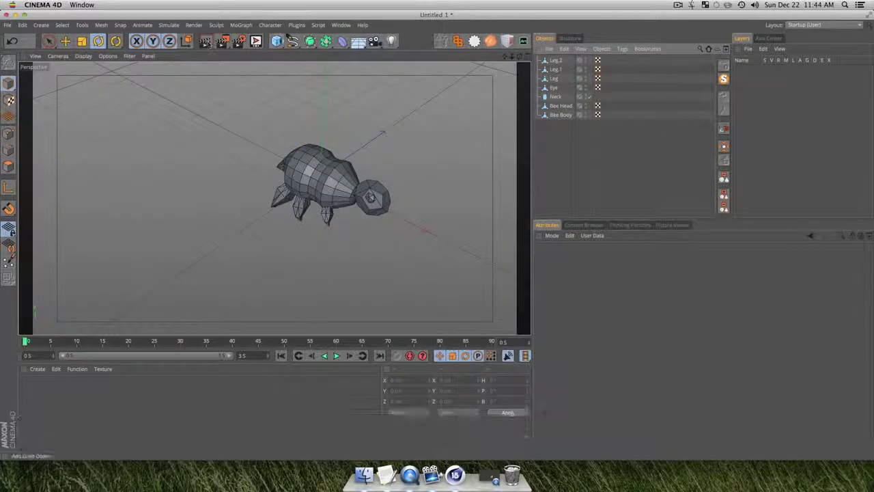
- Add a polygon primitive and raise it above the bee's back to a height of about 177 cm
{"action": "left_click", "coordinate": [277, 41]}
{"action": "left_click", "coordinate": [414, 71]}
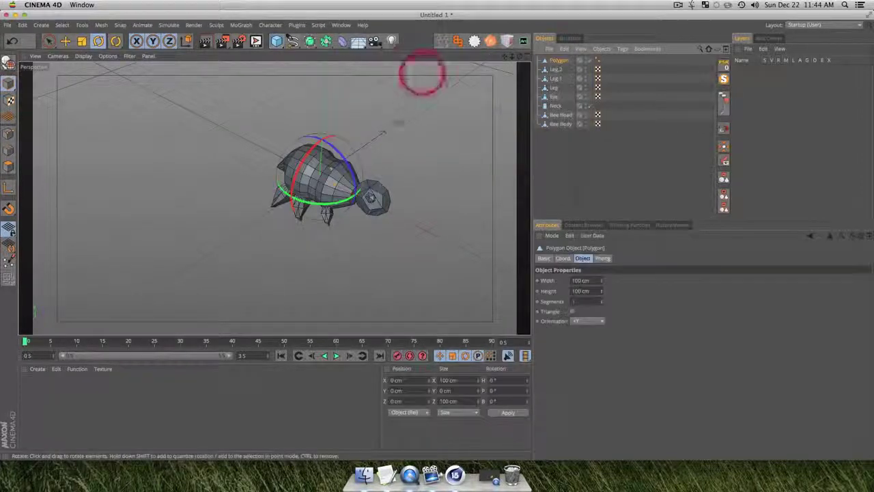
{"action": "key", "text": "e"}
{"action": "left_click", "coordinate": [321, 114]}
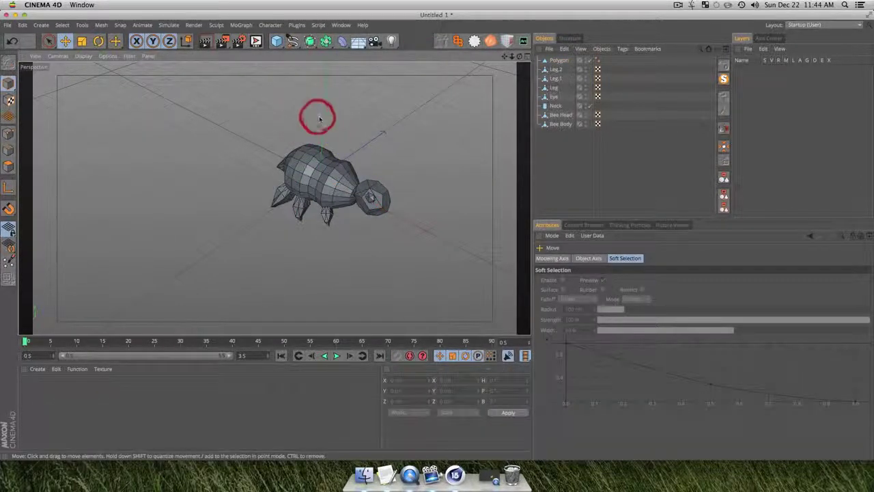
{"action": "left_click", "coordinate": [557, 60]}
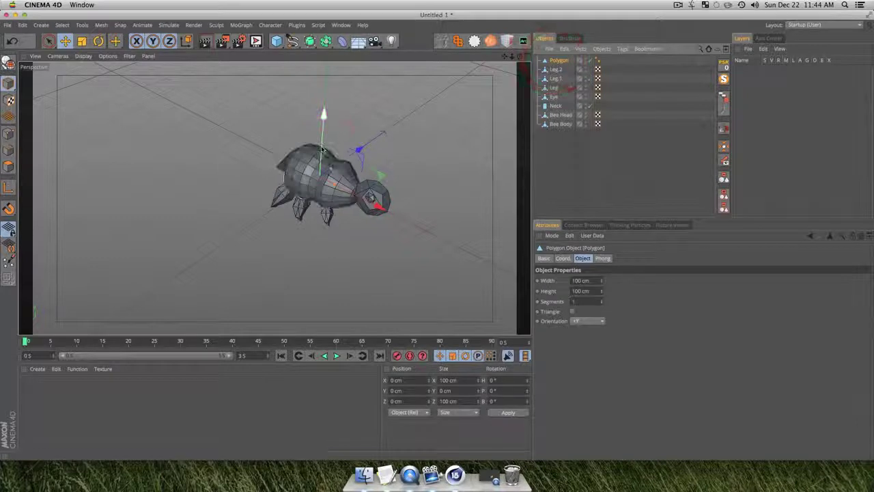
{"action": "left_click_drag", "start_coordinate": [321, 128], "coordinate": [289, 156]}
{"action": "key", "text": "super+z"}
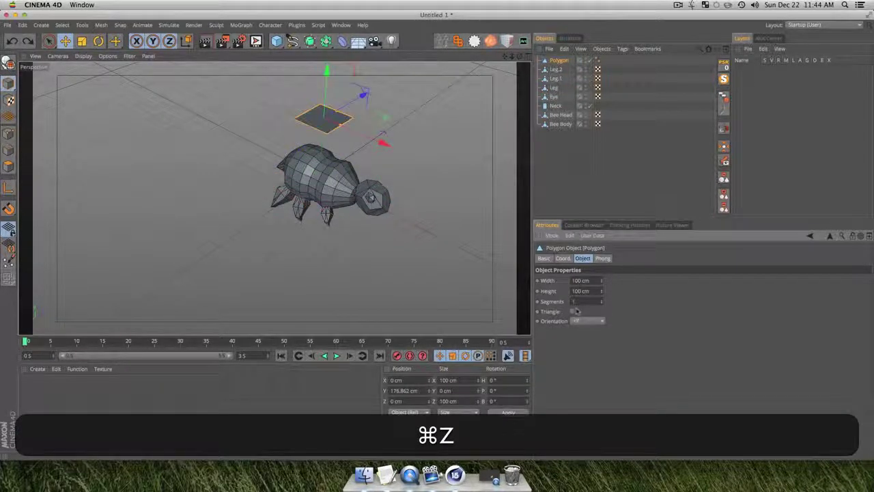
- Turn the polygon into a triangle with 4 segments, make it editable and delete its Phong tag
{"action": "left_click", "coordinate": [574, 311]}
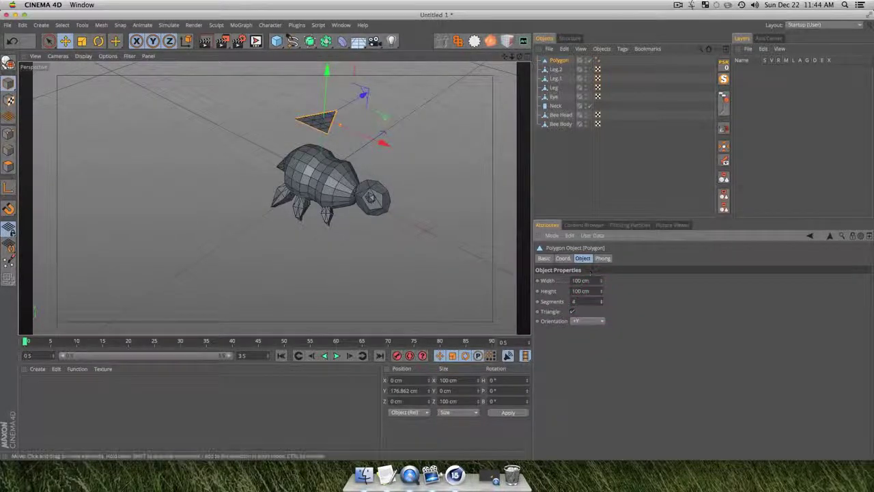
{"action": "key", "text": "3"}
{"action": "left_click_drag", "start_coordinate": [347, 195], "coordinate": [363, 224]}
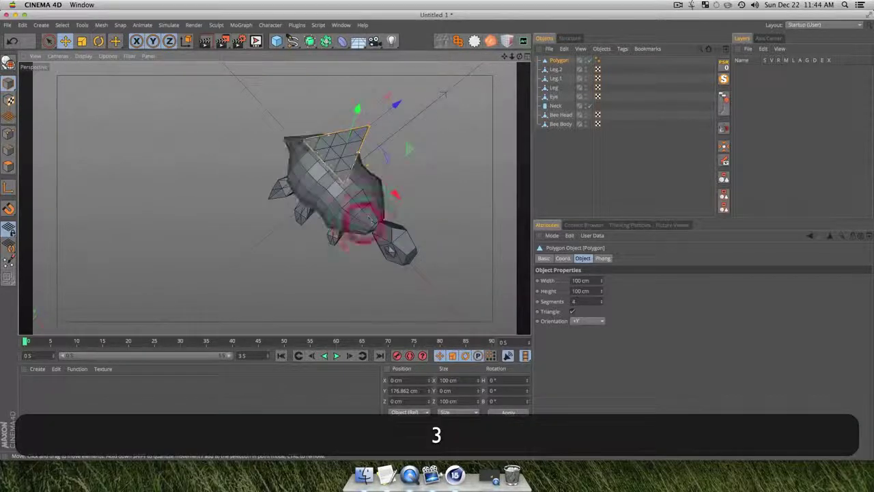
{"action": "left_click", "coordinate": [560, 61]}
{"action": "key", "text": "c"}
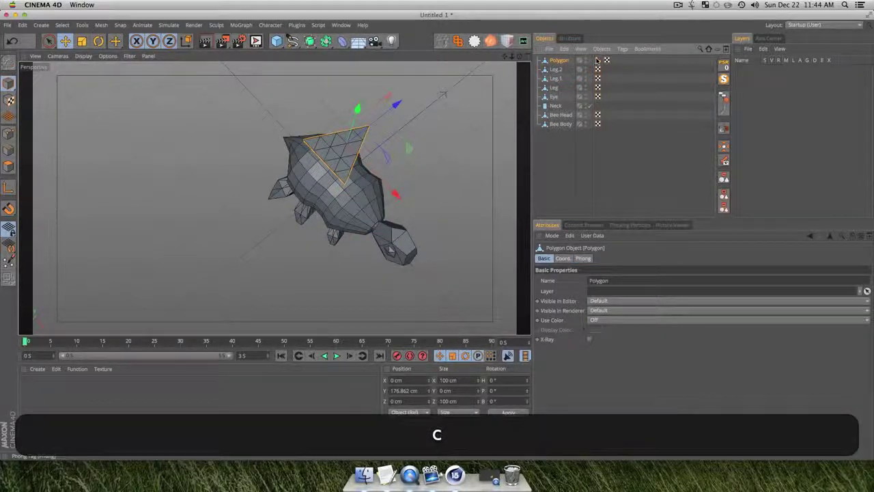
{"action": "left_click", "coordinate": [598, 60]}
{"action": "key", "text": "BackSpace"}
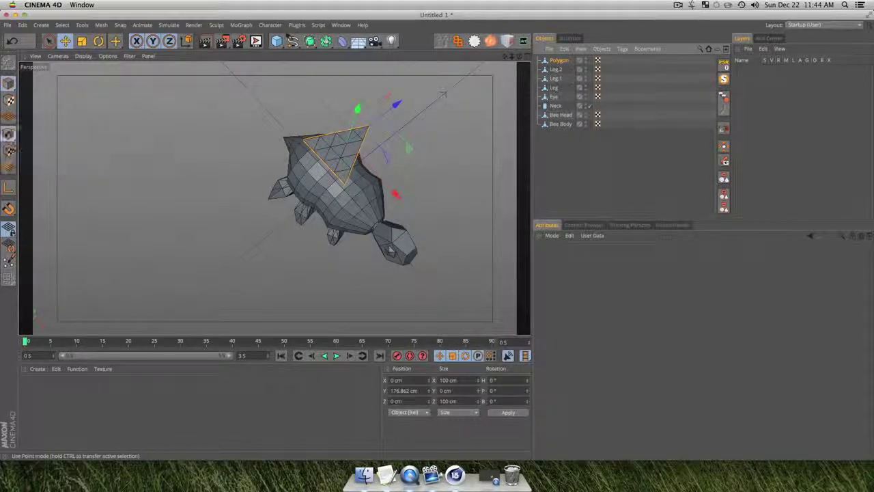
- From the top view, select the triangle's widest row of polygons and scale it to about 56 cm wide
{"action": "left_click", "coordinate": [8, 134]}
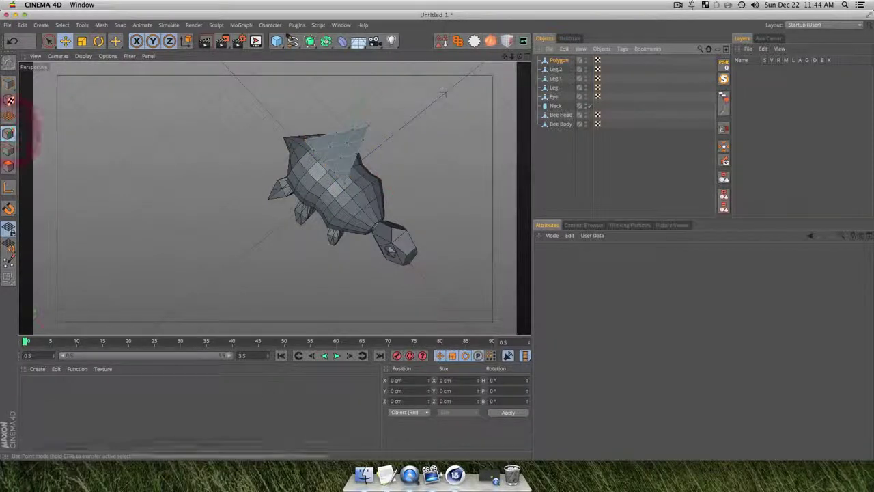
{"action": "left_click", "coordinate": [49, 42]}
{"action": "key", "text": "F2"}
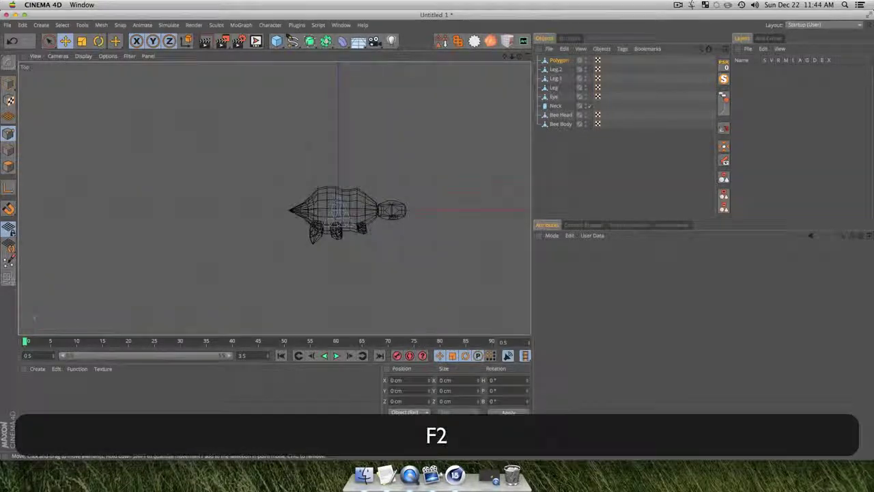
{"action": "scroll", "coordinate": [324, 228], "scroll_direction": "up", "scroll_amount": 5}
{"action": "scroll", "coordinate": [410, 191], "scroll_direction": "down", "scroll_amount": 2}
{"action": "scroll", "coordinate": [431, 202], "scroll_direction": "up", "scroll_amount": 1}
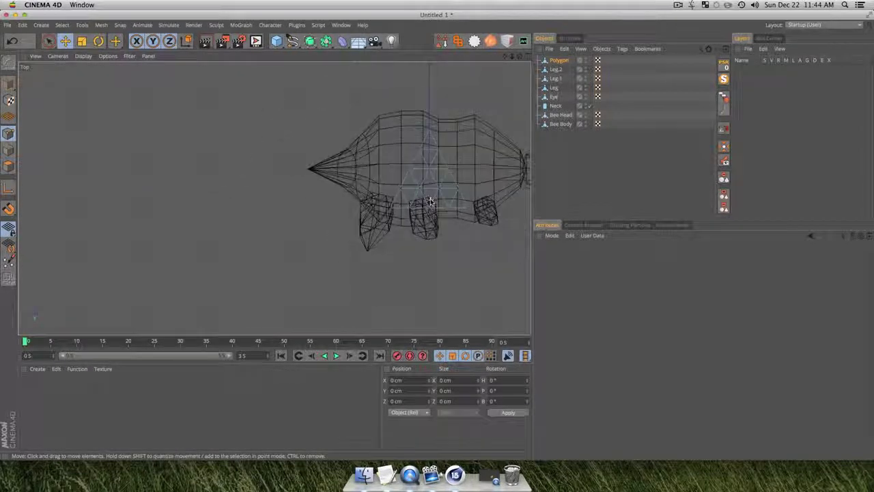
{"action": "left_click_drag", "start_coordinate": [430, 201], "coordinate": [406, 215]}
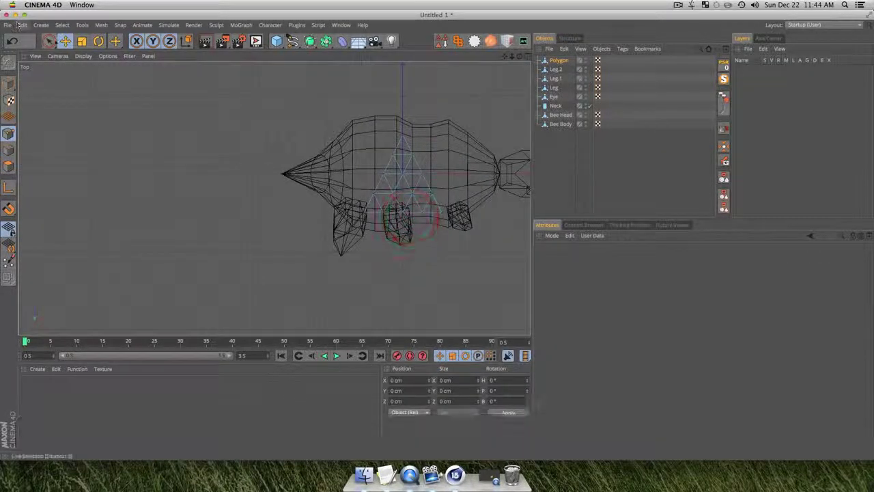
{"action": "left_click_drag", "start_coordinate": [49, 42], "coordinate": [98, 73]}
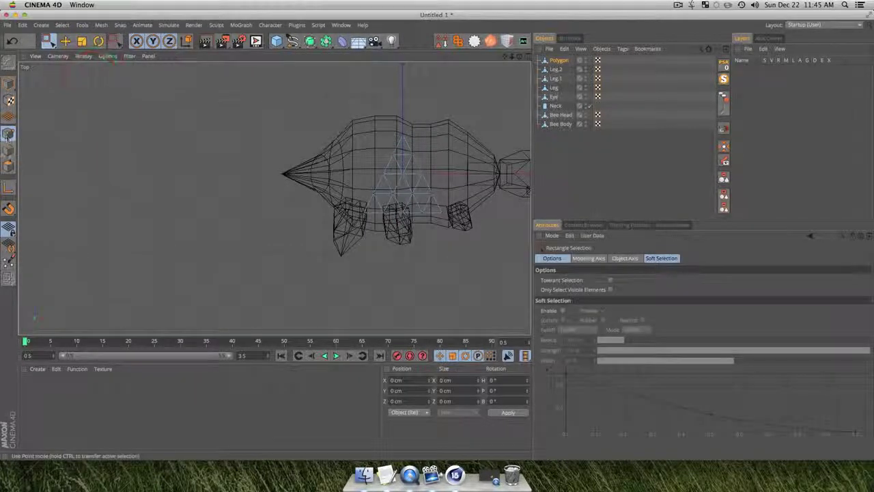
{"action": "left_click", "coordinate": [9, 169]}
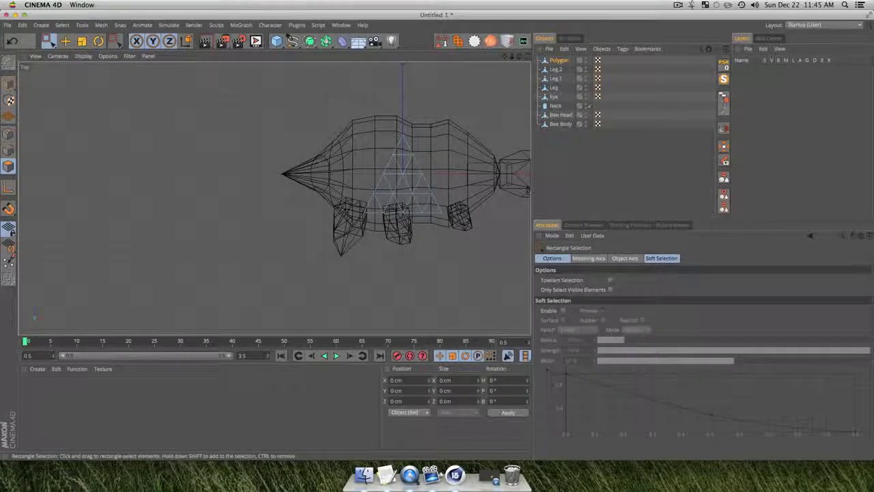
{"action": "left_click_drag", "start_coordinate": [486, 236], "coordinate": [316, 179]}
{"action": "key", "text": "t"}
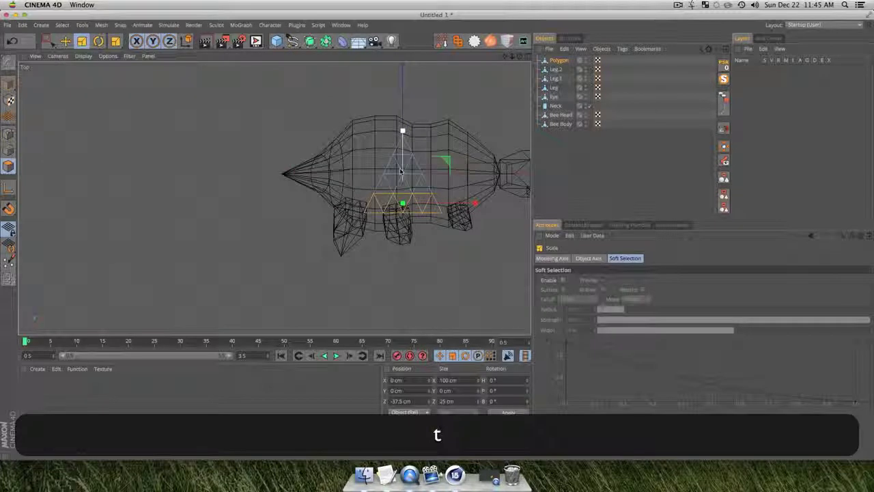
{"action": "left_click_drag", "start_coordinate": [401, 170], "coordinate": [451, 208]}
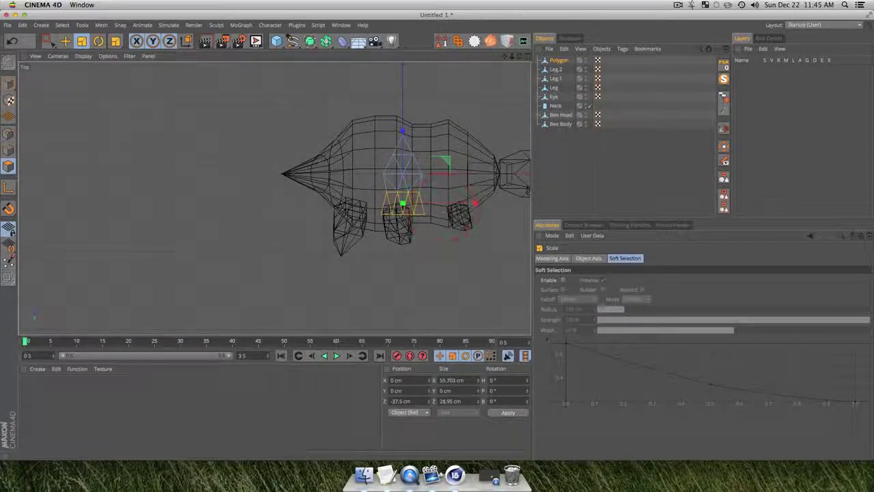
{"action": "left_click", "coordinate": [421, 203]}
{"action": "left_click", "coordinate": [559, 60]}
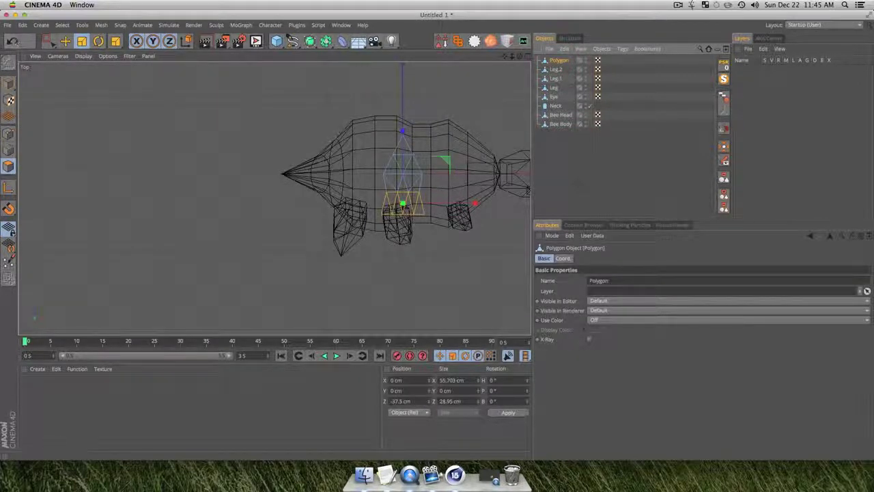
- Select the triangle's middle row of polygons, widen it to about 72.5 cm and move it to about -22 cm in Z
{"action": "key", "text": "0"}
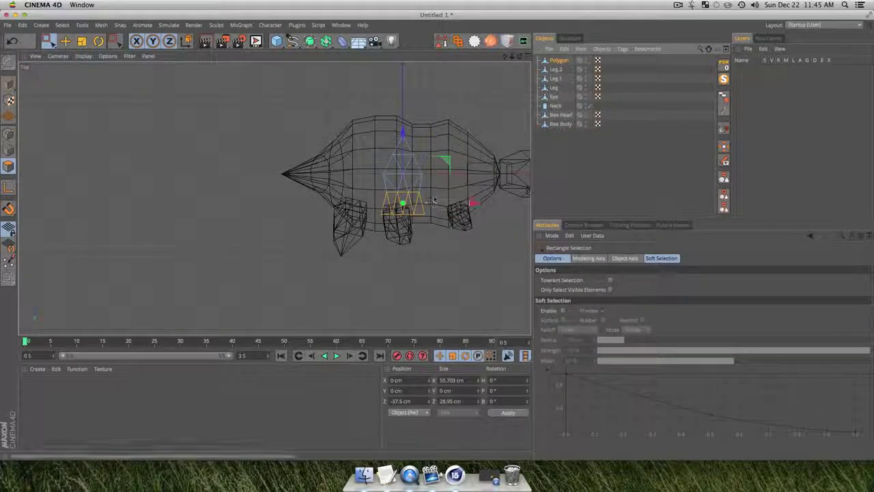
{"action": "left_click_drag", "start_coordinate": [433, 201], "coordinate": [363, 166]}
{"action": "key", "text": "t"}
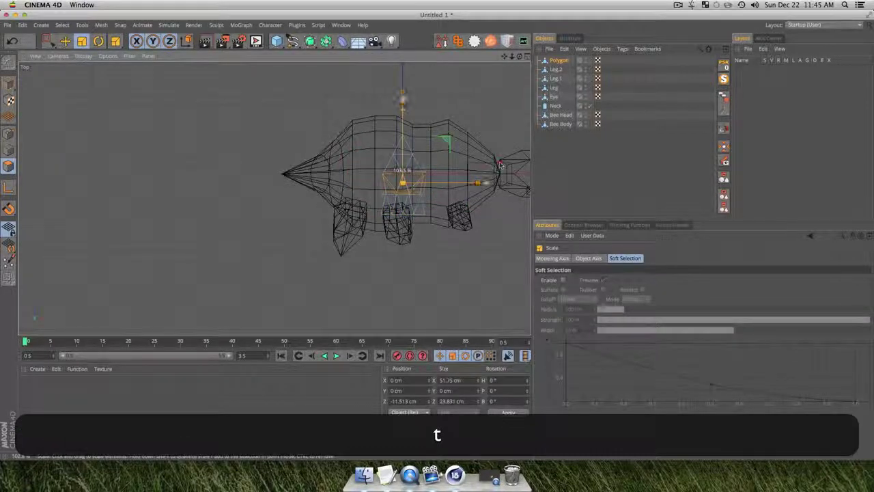
{"action": "left_click_drag", "start_coordinate": [501, 165], "coordinate": [528, 163]}
{"action": "key", "text": "e"}
{"action": "left_click_drag", "start_coordinate": [402, 144], "coordinate": [435, 221]}
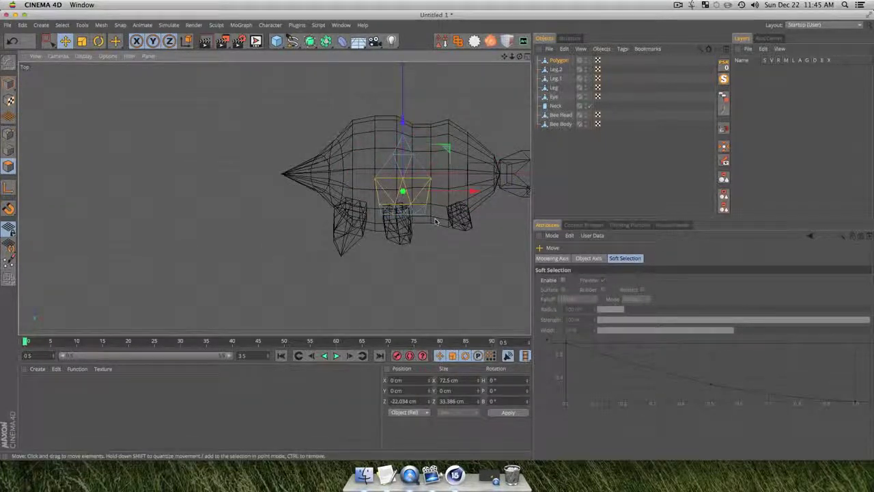
- Select the triangle's end row of polygons, extend it outward to about -98 cm in Z and narrow it to about 22 cm
{"action": "left_click", "coordinate": [559, 61]}
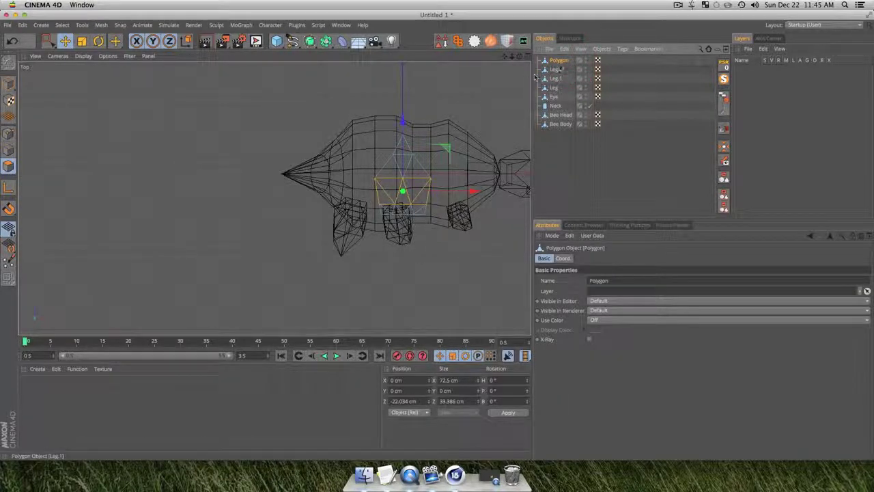
{"action": "key", "text": "super+z"}
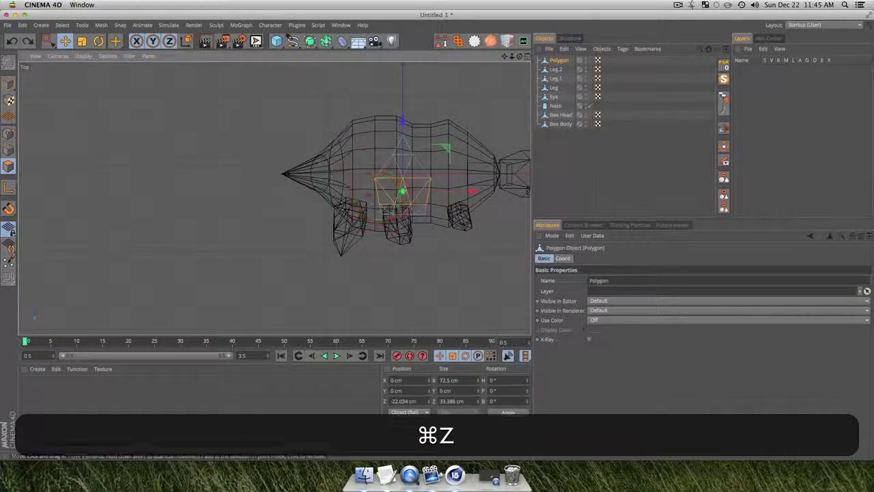
{"action": "left_click", "coordinate": [48, 41]}
{"action": "left_click_drag", "start_coordinate": [349, 176], "coordinate": [437, 223]}
{"action": "left_click_drag", "start_coordinate": [403, 181], "coordinate": [403, 221]}
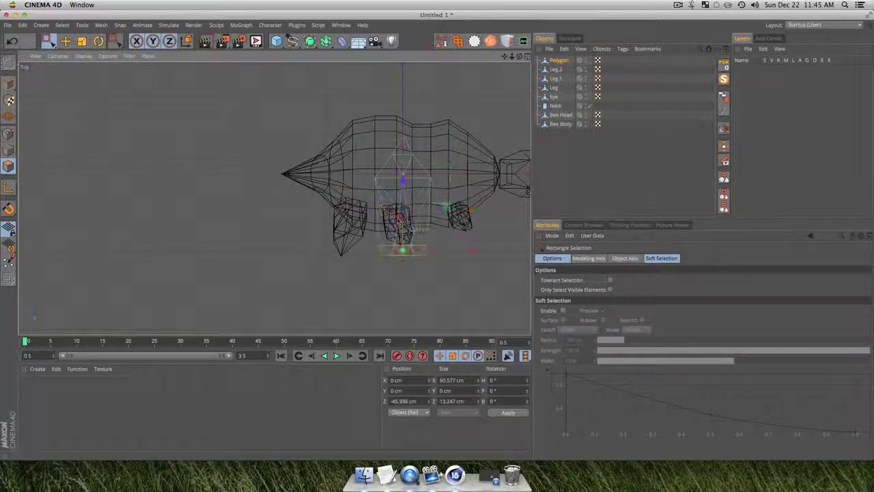
{"action": "key", "text": "t"}
{"action": "left_click_drag", "start_coordinate": [355, 307], "coordinate": [285, 332]}
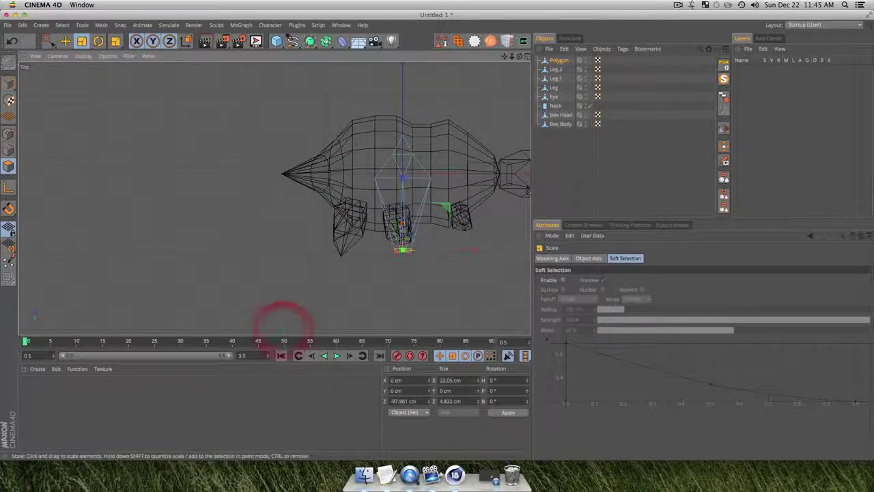
- Move the whole wing shape out to the side of the body, to about -157 cm in Z
{"action": "key", "text": "F1"}
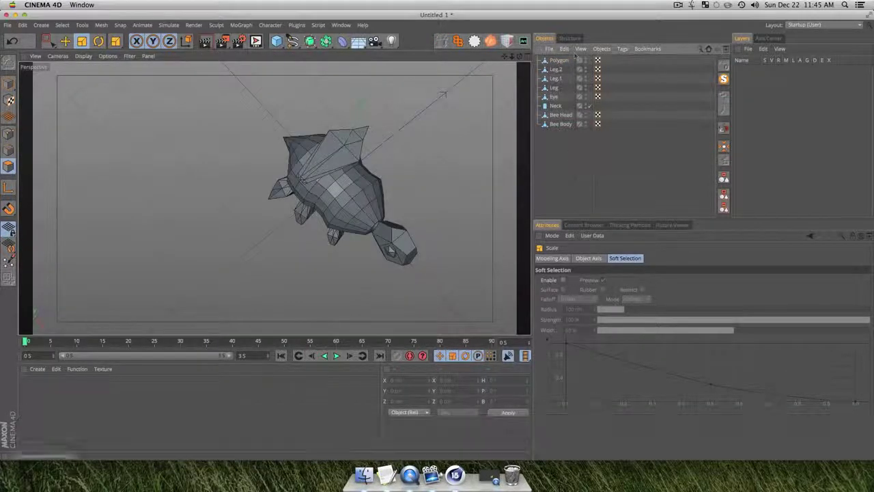
{"action": "left_click", "coordinate": [559, 60]}
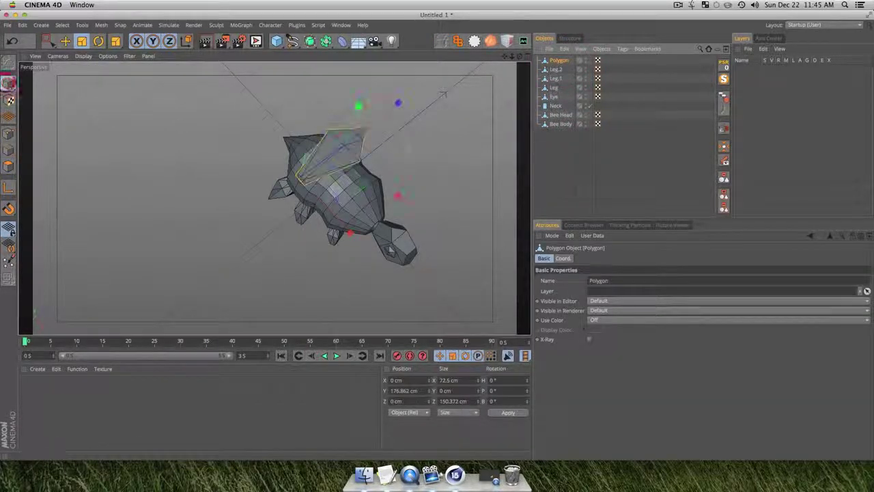
{"action": "left_click_drag", "start_coordinate": [49, 43], "coordinate": [82, 57]}
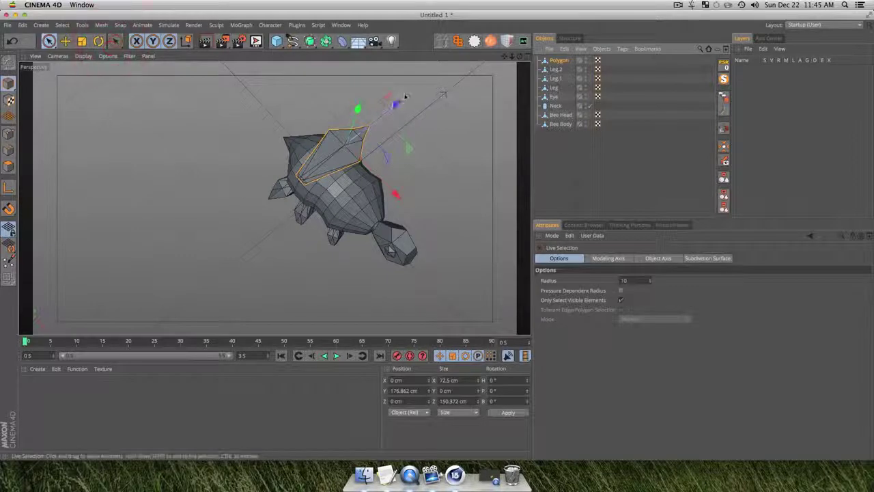
{"action": "left_click_drag", "start_coordinate": [398, 103], "coordinate": [322, 162]}
{"action": "key", "text": "3"}
{"action": "left_click_drag", "start_coordinate": [294, 189], "coordinate": [319, 152]}
- Scale the wing up to about 114 by 236 cm and position it at about X 32 cm, Z -85 cm
{"action": "key", "text": "F2"}
{"action": "scroll", "coordinate": [418, 260], "scroll_direction": "down", "scroll_amount": 3}
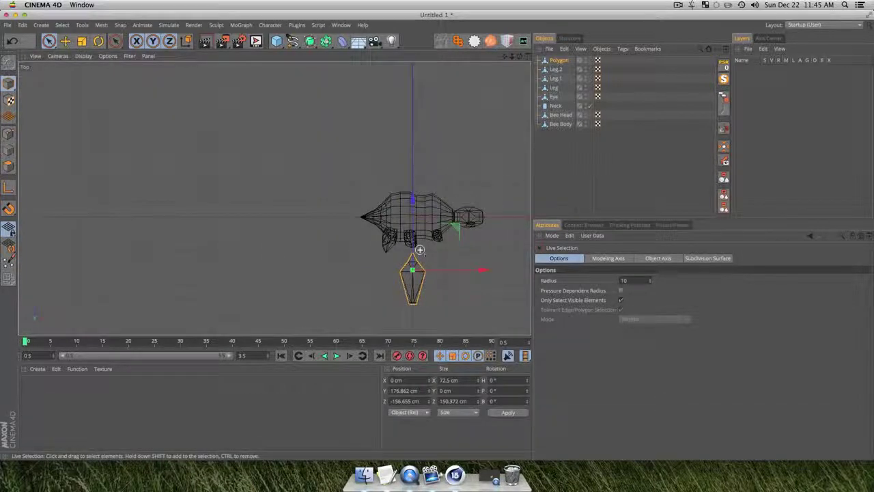
{"action": "key", "text": "t"}
{"action": "left_click_drag", "start_coordinate": [409, 274], "coordinate": [412, 228]}
{"action": "key", "text": "e"}
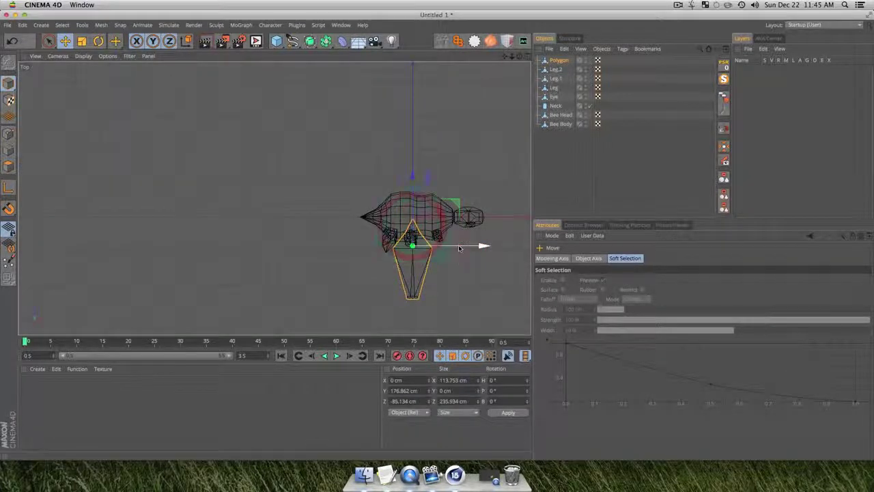
{"action": "left_click_drag", "start_coordinate": [458, 246], "coordinate": [469, 246]}
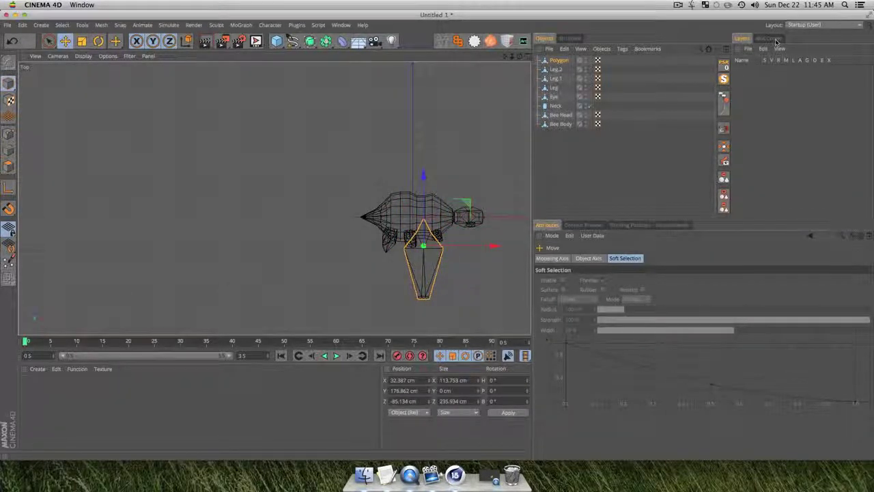
- Move only the wing's axis to its pointed inner end, at about -3 cm in Z, and return to the perspective view
{"action": "left_click", "coordinate": [8, 191]}
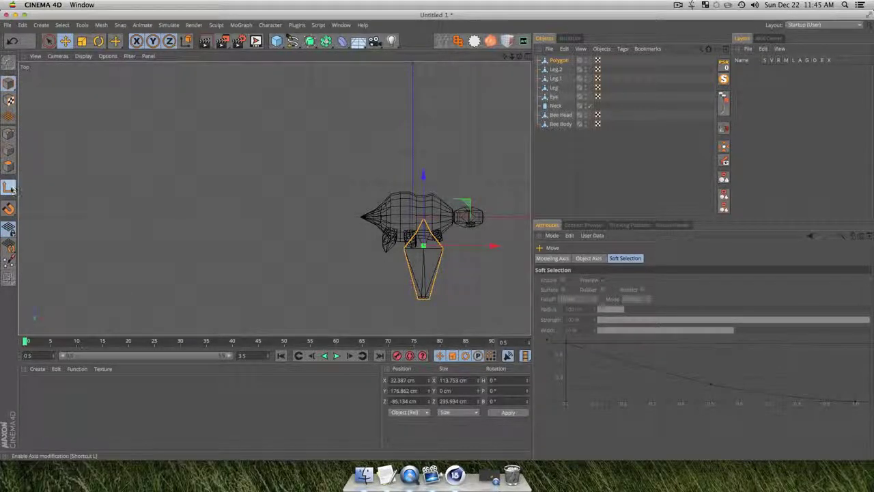
{"action": "left_click", "coordinate": [10, 188]}
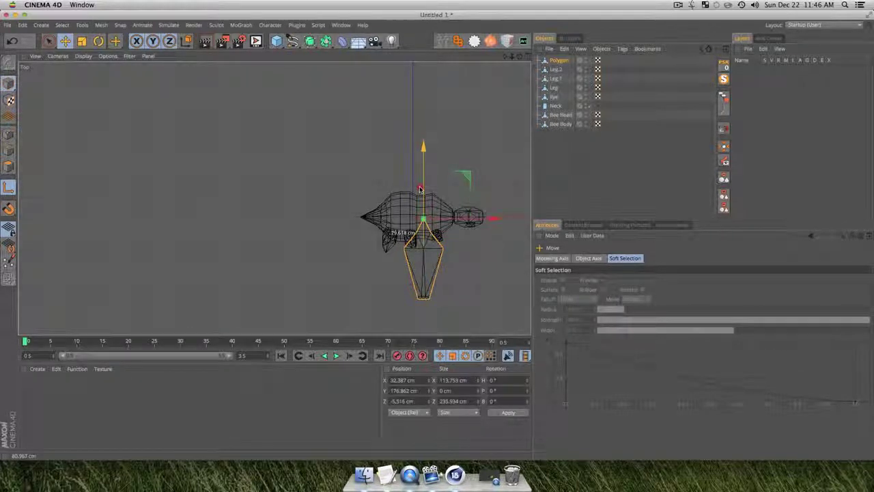
{"action": "left_click_drag", "start_coordinate": [420, 188], "coordinate": [420, 186]}
{"action": "left_click", "coordinate": [9, 187]}
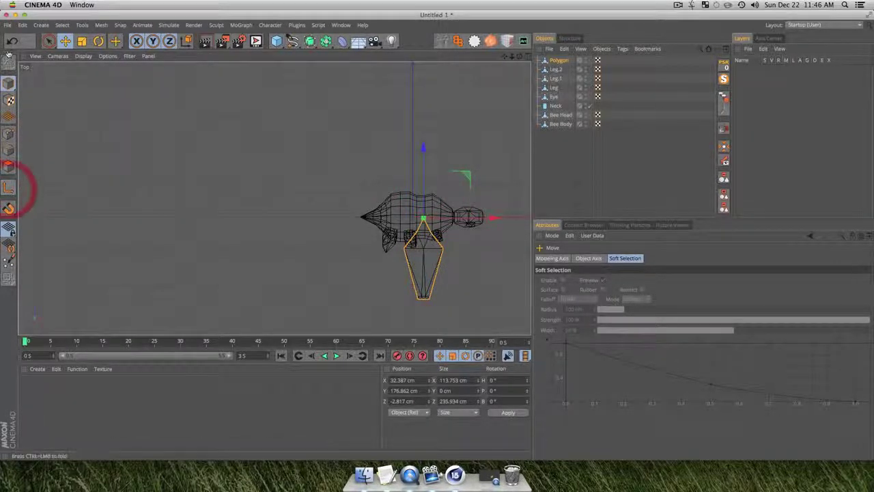
{"action": "left_click", "coordinate": [49, 42]}
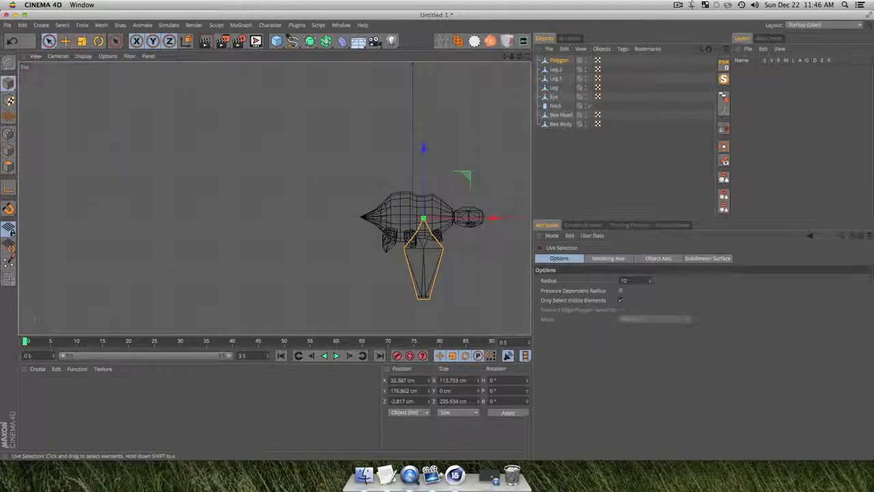
{"action": "key", "text": "F1"}
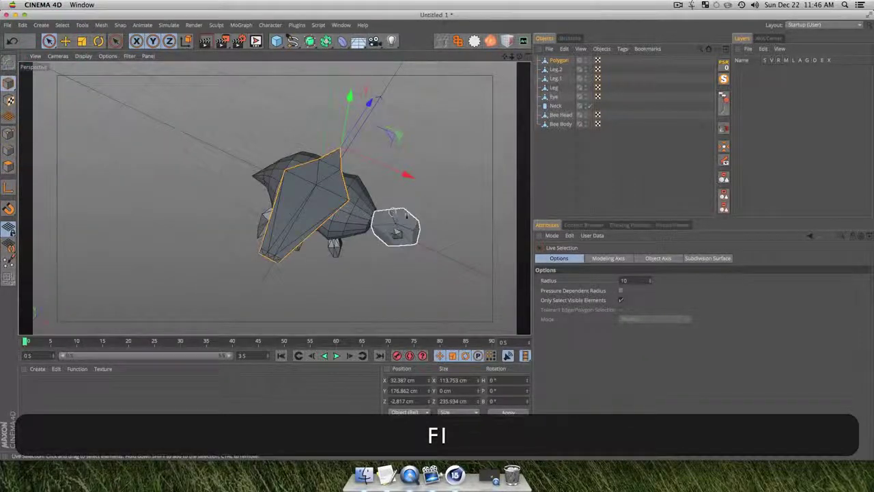
- Lower the wing onto the top of the bee's body and rotate it about its pointed inner end
{"action": "key", "text": "3"}
{"action": "left_click_drag", "start_coordinate": [424, 229], "coordinate": [289, 189]}
{"action": "key", "text": "e"}
{"action": "left_click_drag", "start_coordinate": [423, 80], "coordinate": [422, 120]}
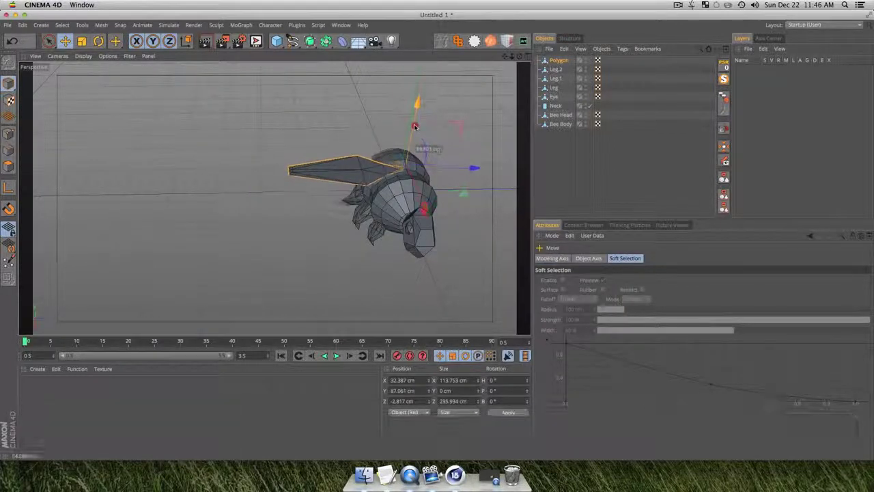
{"action": "key", "text": "r"}
{"action": "left_click_drag", "start_coordinate": [415, 183], "coordinate": [441, 132]}
- Duplicate the wing and rotate the copy so the two wings fan out from the same spot on the body
{"action": "key", "text": "super+e"}
{"action": "left_click_drag", "start_coordinate": [433, 193], "coordinate": [446, 151], "text": "super"}
{"action": "key", "text": "super+r"}
{"action": "left_click", "coordinate": [447, 151]}
{"action": "key", "text": "3"}
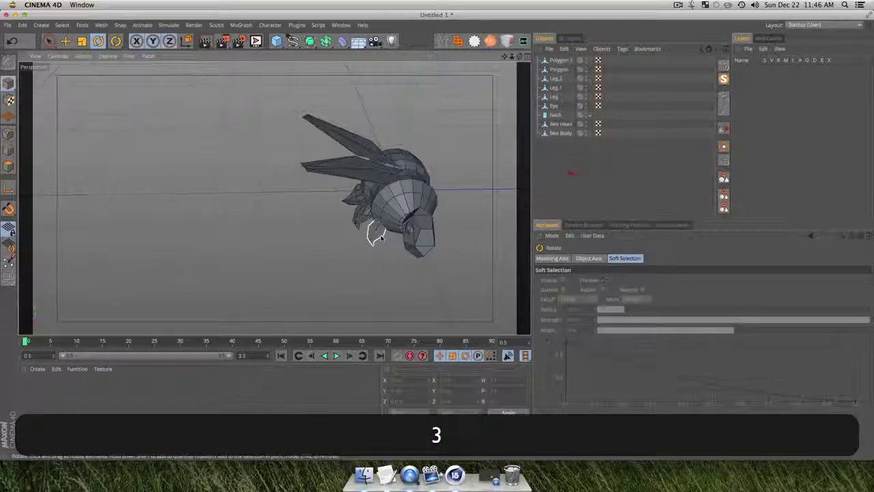
{"action": "left_click_drag", "start_coordinate": [378, 236], "coordinate": [351, 234]}
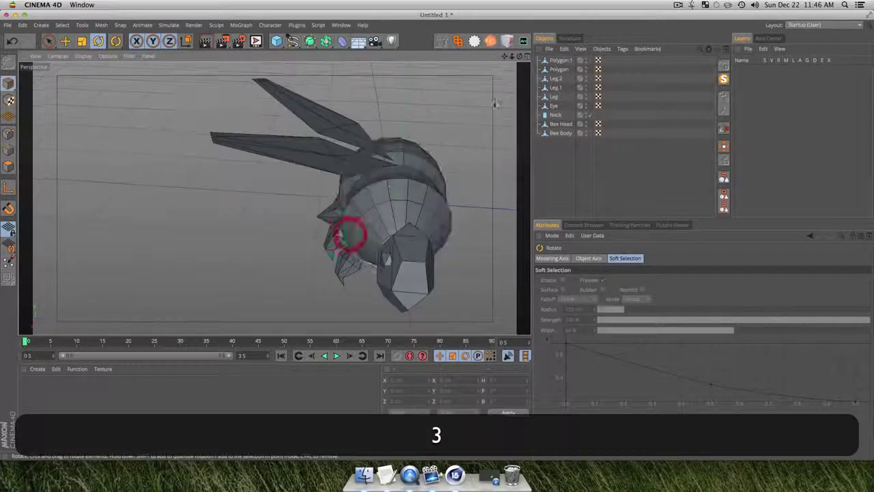
- Select both wings and adjust their height together so they sit on the bee's back
{"action": "left_click", "coordinate": [558, 67], "text": "shift"}
{"action": "key", "text": "shift+e"}
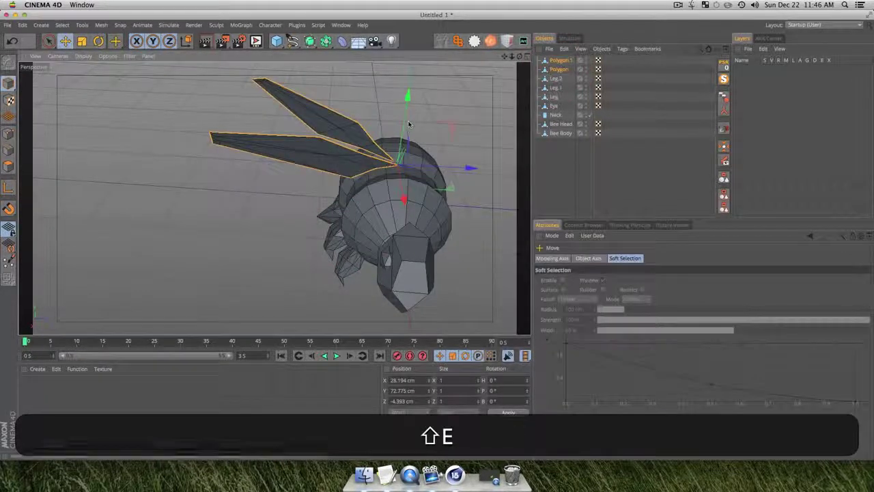
{"action": "left_click_drag", "start_coordinate": [406, 124], "coordinate": [497, 145]}
{"action": "key", "text": "3"}
{"action": "scroll", "coordinate": [437, 229], "scroll_direction": "down", "scroll_amount": 5}
{"action": "key", "text": "1"}
{"action": "left_click_drag", "start_coordinate": [419, 232], "coordinate": [161, 223]}
{"action": "key", "text": "3"}
{"action": "left_click", "coordinate": [565, 165]}
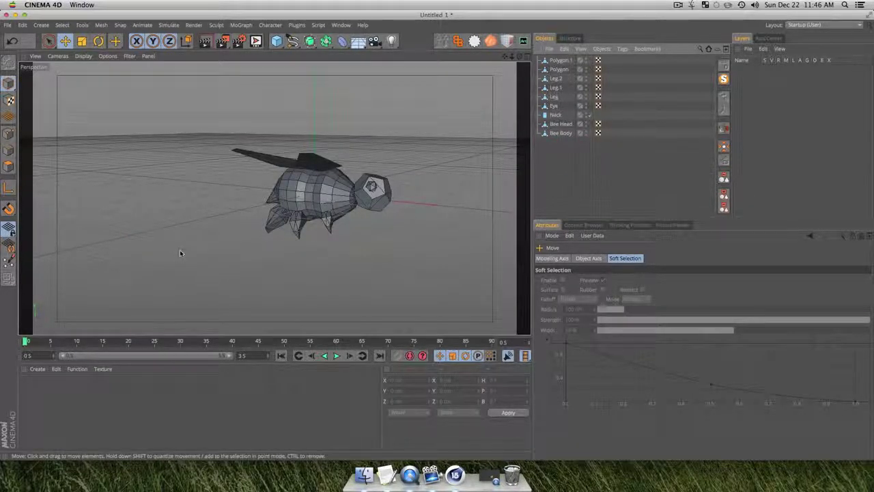
- Create a new material and disable its specular channel
{"action": "double_click", "coordinate": [88, 400]}
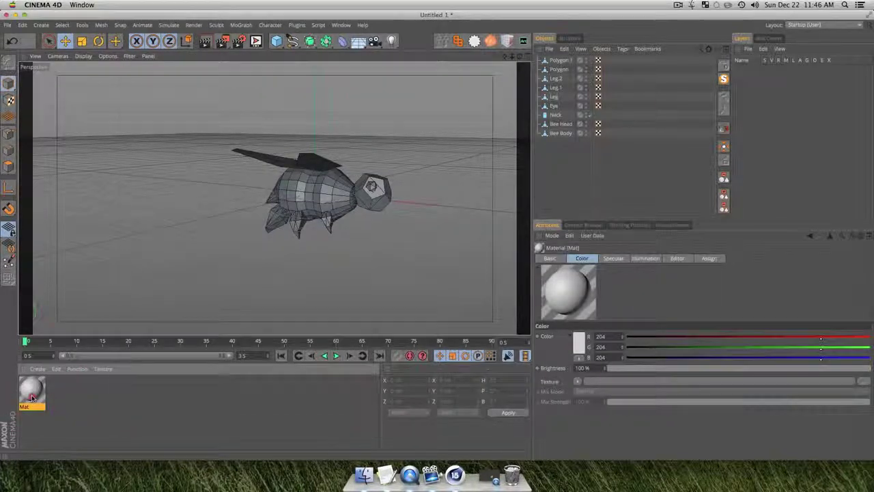
{"action": "double_click", "coordinate": [31, 396]}
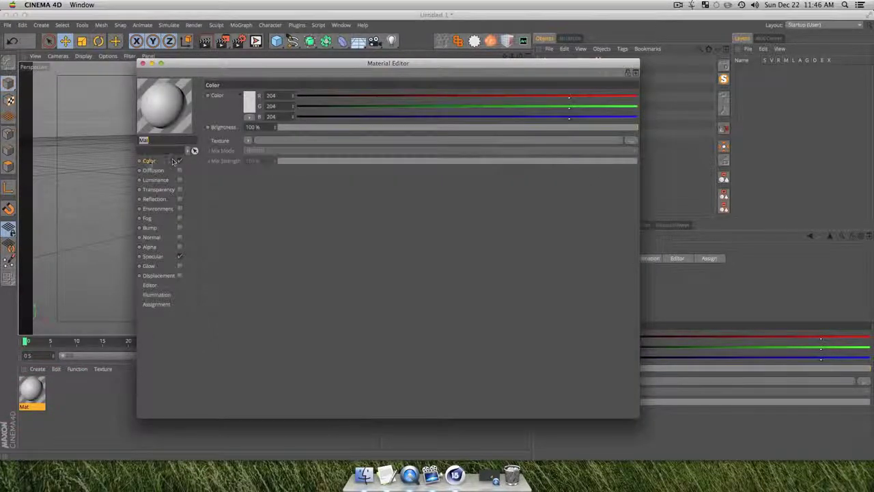
{"action": "left_click", "coordinate": [180, 255]}
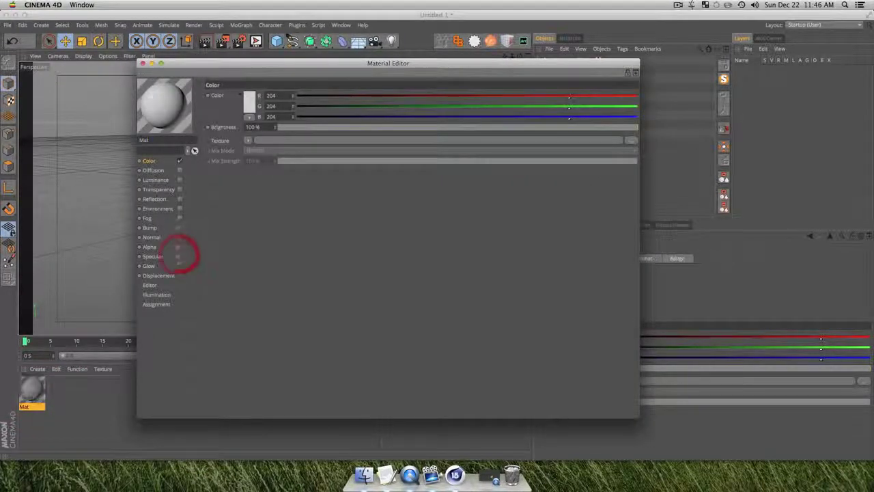
- Set the new material's color to light yellow, RGB 241, 245, 104
{"action": "left_click", "coordinate": [247, 103]}
{"action": "left_click", "coordinate": [242, 72]}
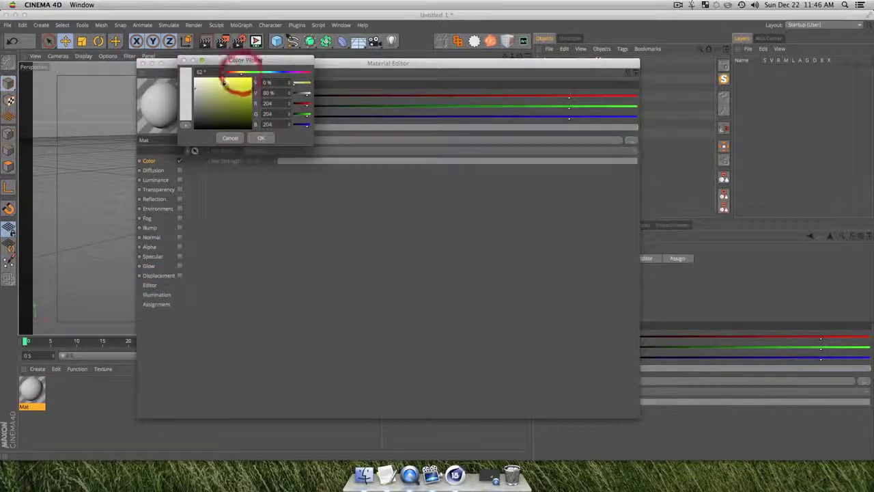
{"action": "left_click", "coordinate": [227, 80]}
{"action": "left_click", "coordinate": [261, 138]}
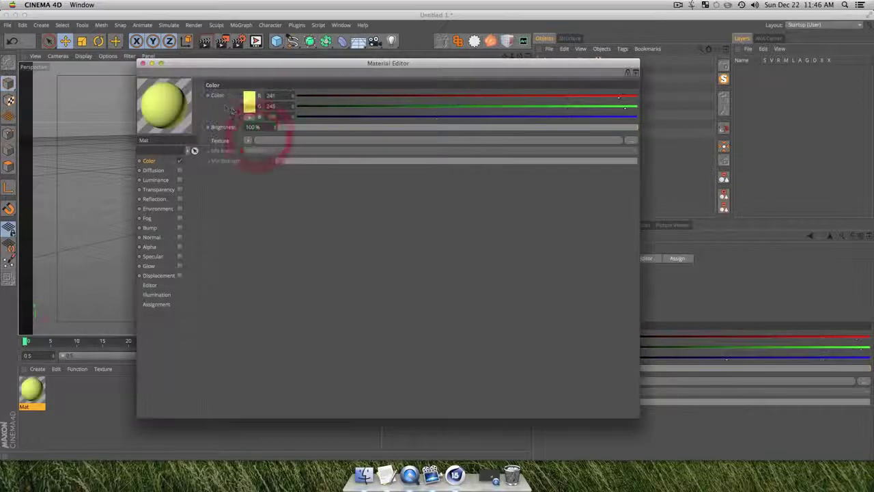
- Enable the material's luminance channel and set its brightness to 50%
{"action": "left_click", "coordinate": [156, 180]}
{"action": "left_click", "coordinate": [180, 180]}
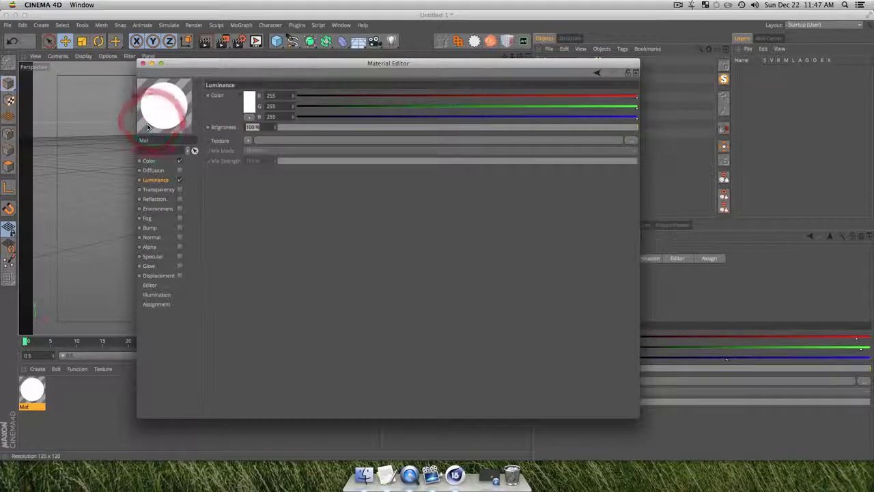
{"action": "type", "text": "6"}
{"action": "key", "text": "BackSpace"}
{"action": "type", "text": "50"}
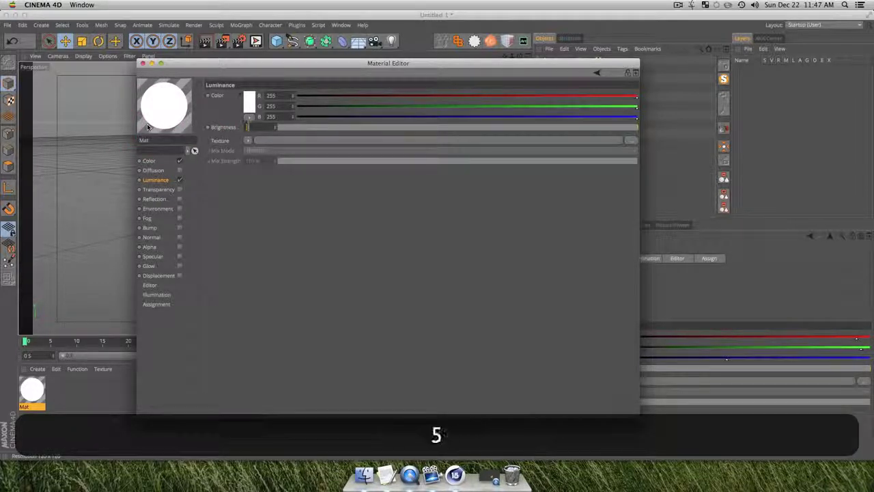
{"action": "key", "text": "Return"}
- Copy the material's yellow color into its luminance channel and close the material editor
{"action": "left_click", "coordinate": [150, 161]}
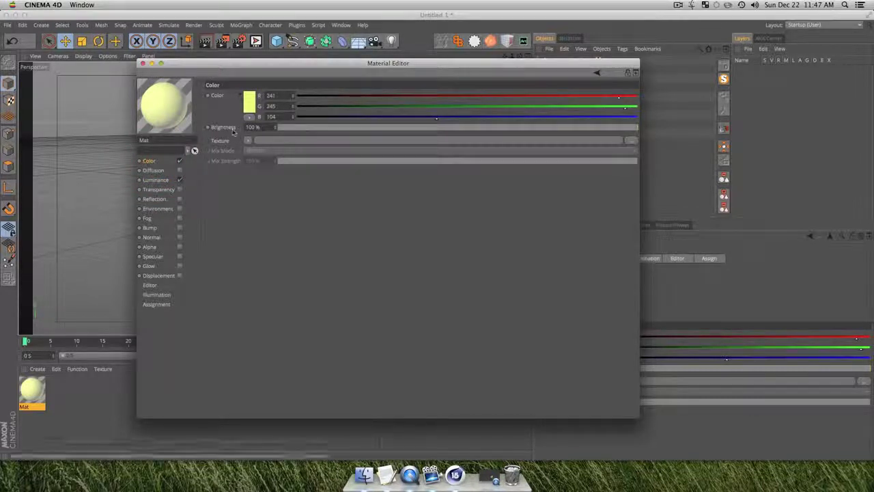
{"action": "left_click", "coordinate": [153, 180]}
{"action": "left_click", "coordinate": [248, 102]}
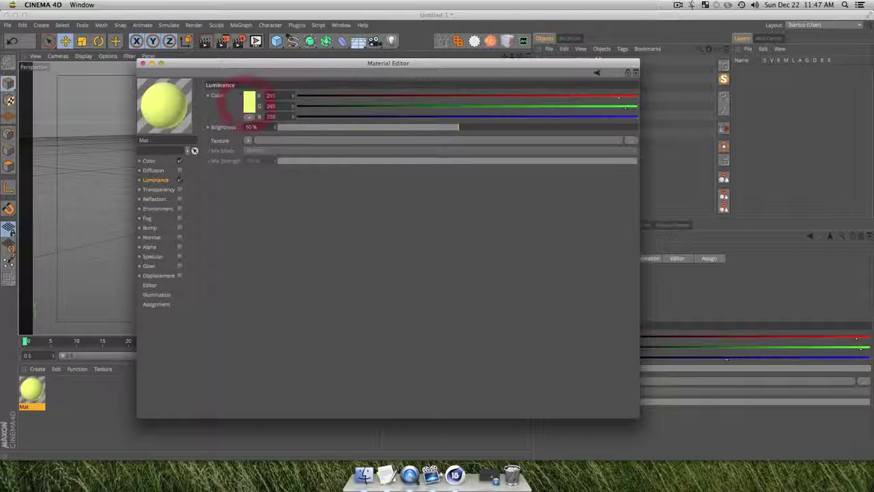
{"action": "left_click", "coordinate": [141, 63]}
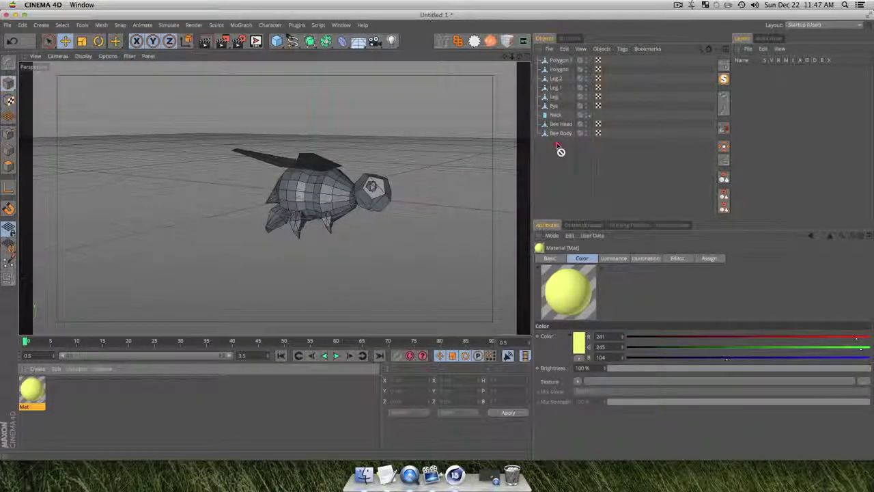
- Apply the yellow material to the bee's body, head and neck
{"action": "left_click_drag", "start_coordinate": [559, 150], "coordinate": [560, 133]}
{"action": "left_click", "coordinate": [562, 172]}
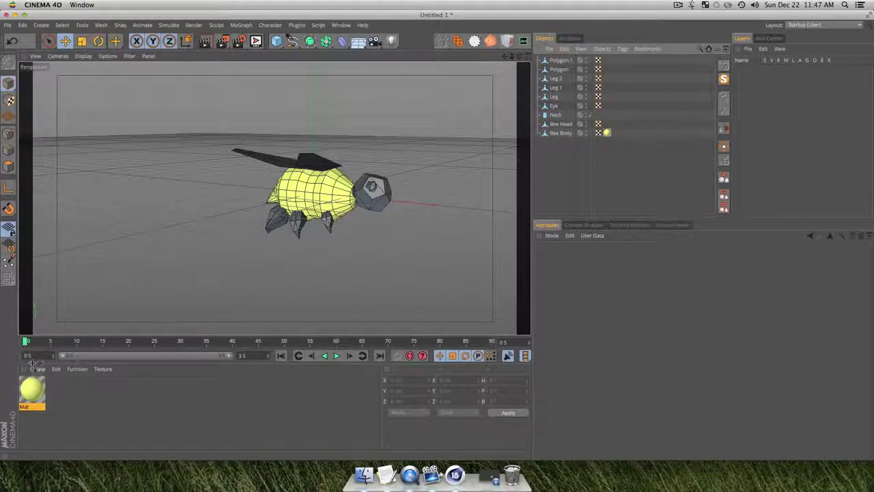
{"action": "left_click_drag", "start_coordinate": [32, 388], "coordinate": [560, 126]}
{"action": "left_click", "coordinate": [573, 170]}
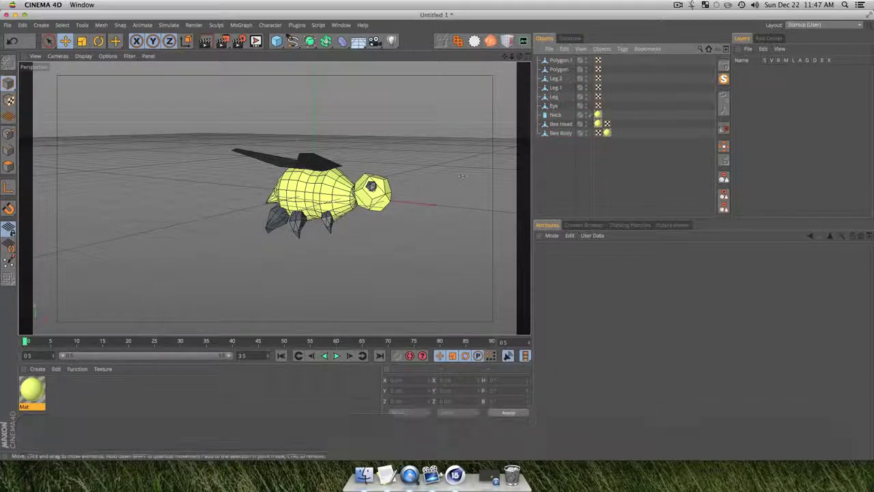
- Duplicate the yellow material and set the copy's luminance color to pale cream, RGB 253, 255, 220
{"action": "key", "text": "3"}
{"action": "left_click_drag", "start_coordinate": [371, 194], "coordinate": [215, 242]}
{"action": "left_click", "coordinate": [89, 409]}
{"action": "left_click_drag", "start_coordinate": [88, 405], "coordinate": [88, 404], "text": "super"}
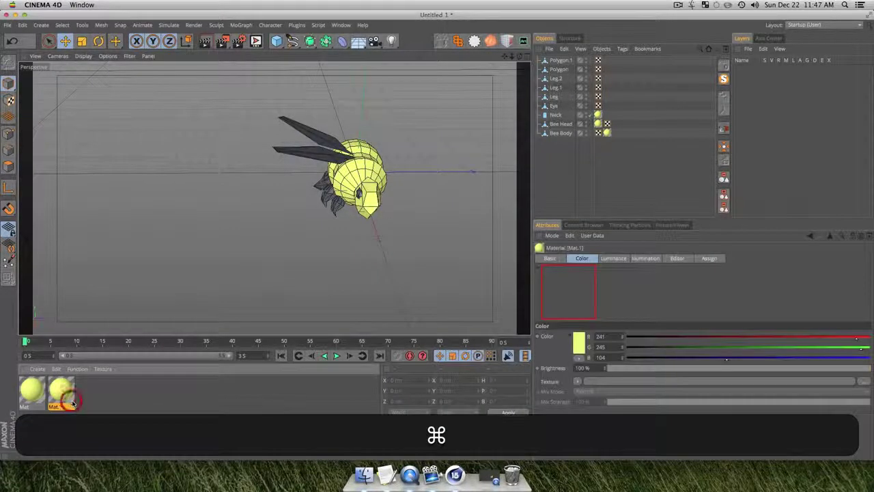
{"action": "double_click", "coordinate": [60, 391]}
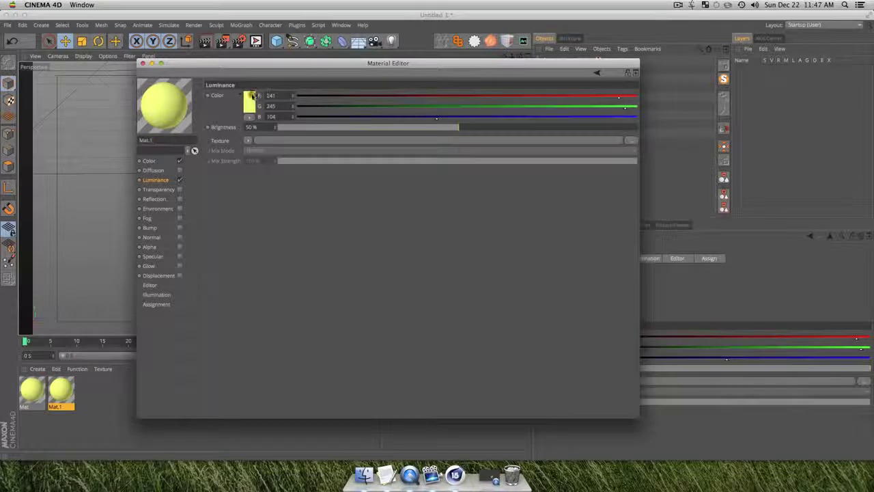
{"action": "left_click", "coordinate": [250, 101]}
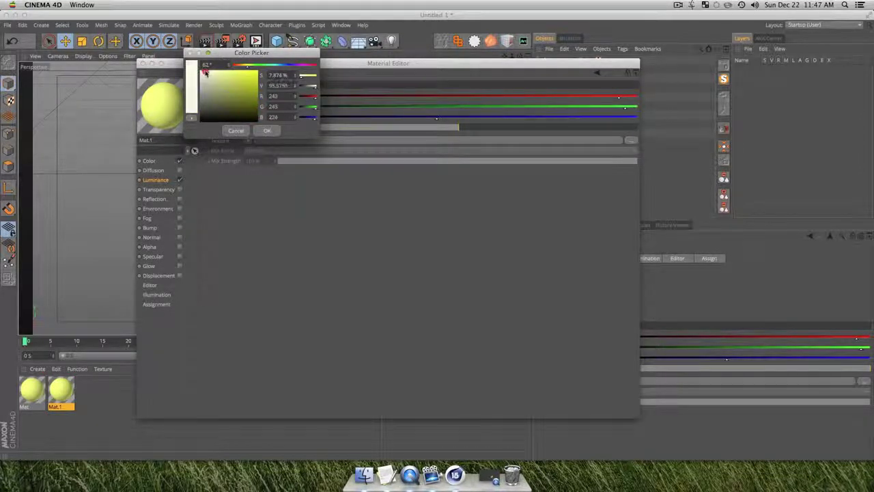
{"action": "left_click", "coordinate": [267, 130]}
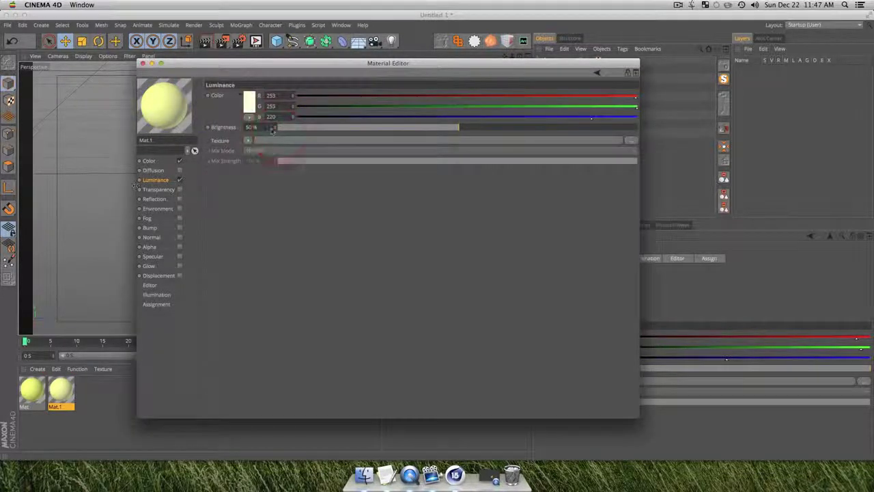
- Copy the pale cream luminance color into the same material's color channel and close the material editor
{"action": "left_click", "coordinate": [153, 161]}
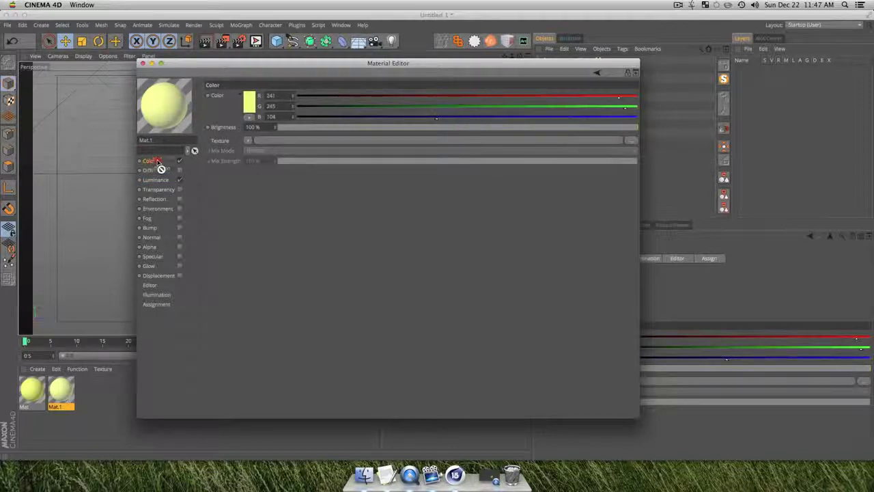
{"action": "left_click_drag", "start_coordinate": [260, 110], "coordinate": [250, 101]}
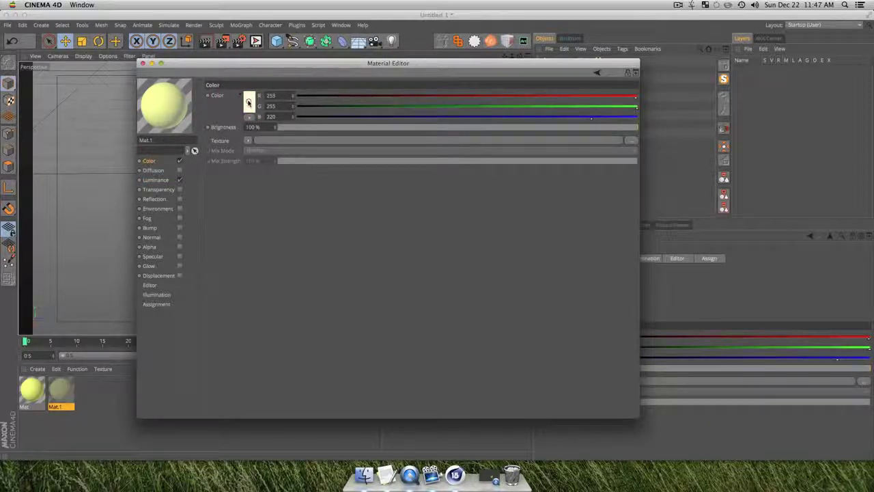
{"action": "left_click", "coordinate": [142, 64]}
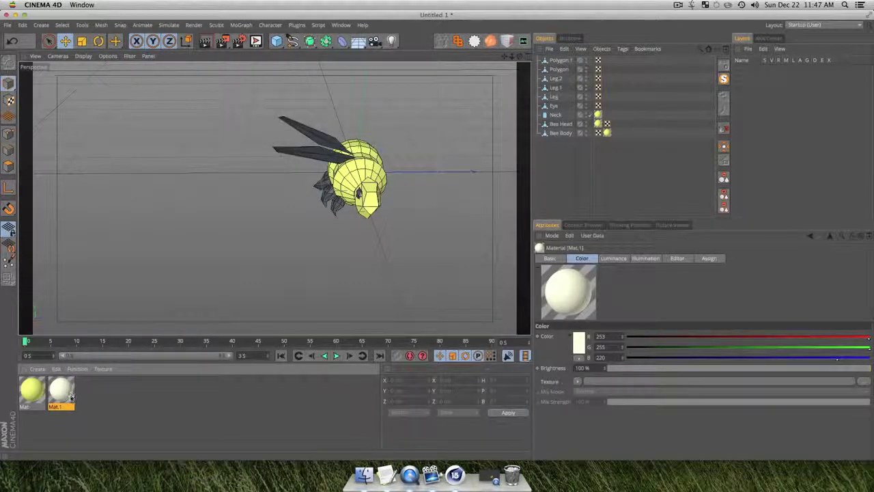
- Apply the pale cream material to both wings
{"action": "left_click_drag", "start_coordinate": [607, 103], "coordinate": [556, 60]}
{"action": "left_click", "coordinate": [575, 179]}
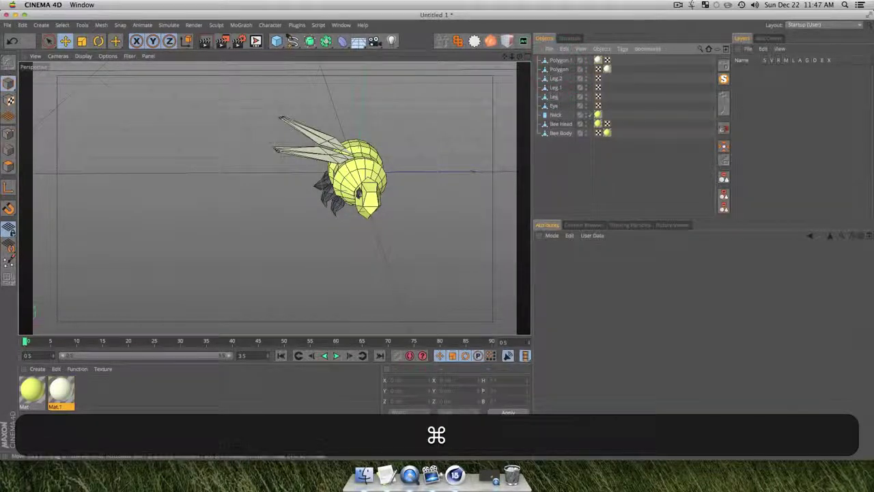
{"action": "key", "text": "3"}
{"action": "left_click_drag", "start_coordinate": [274, 197], "coordinate": [314, 242]}
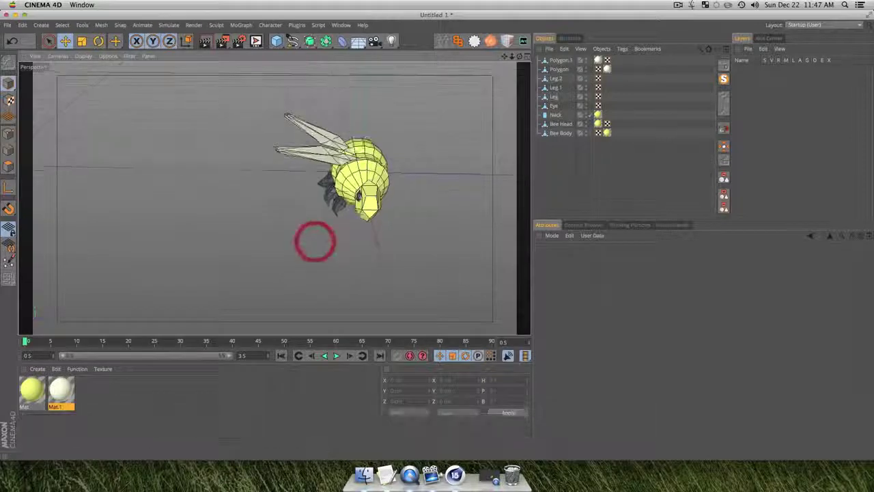
- Duplicate the cream material and set both the copy's color and luminance to dark grey, RGB 45, 45, 41
{"action": "left_click_drag", "start_coordinate": [61, 389], "coordinate": [97, 396], "text": "super"}
{"action": "double_click", "coordinate": [97, 395]}
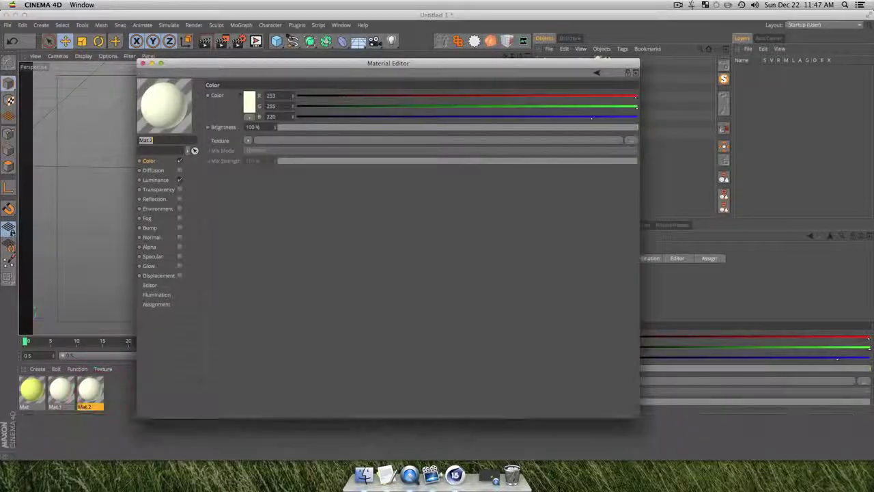
{"action": "left_click", "coordinate": [249, 109]}
{"action": "left_click", "coordinate": [210, 122]}
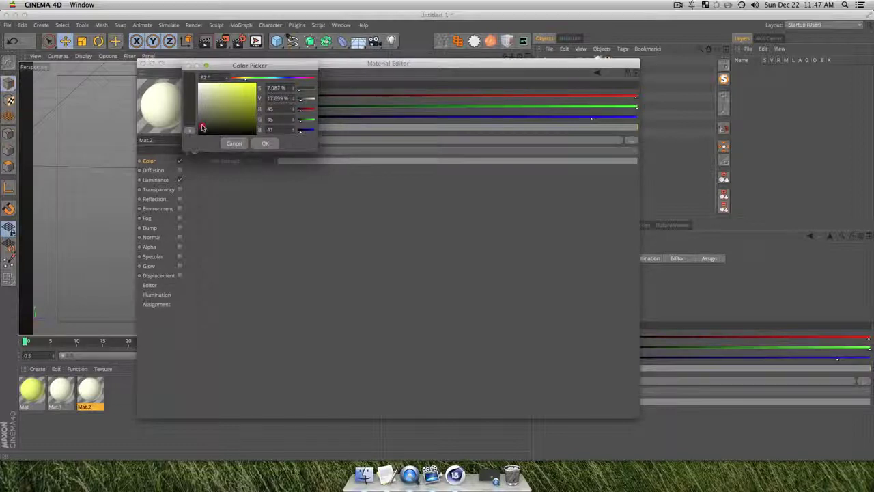
{"action": "left_click", "coordinate": [264, 147]}
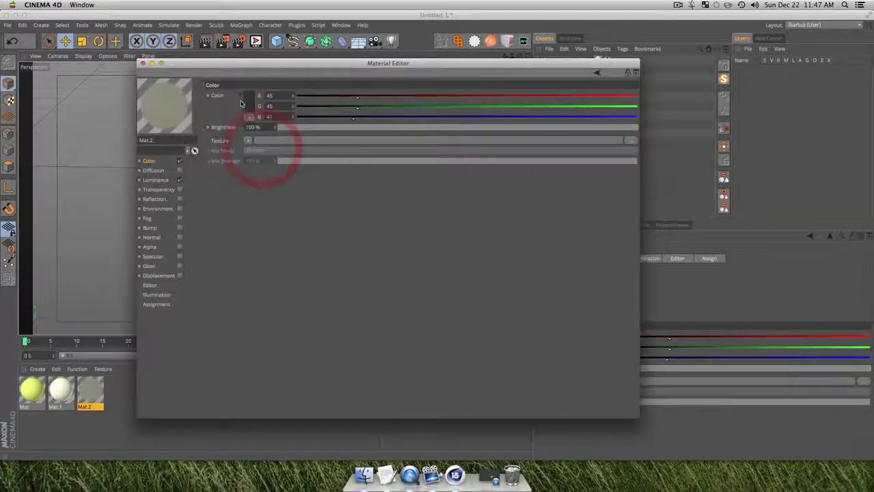
{"action": "left_click", "coordinate": [179, 180]}
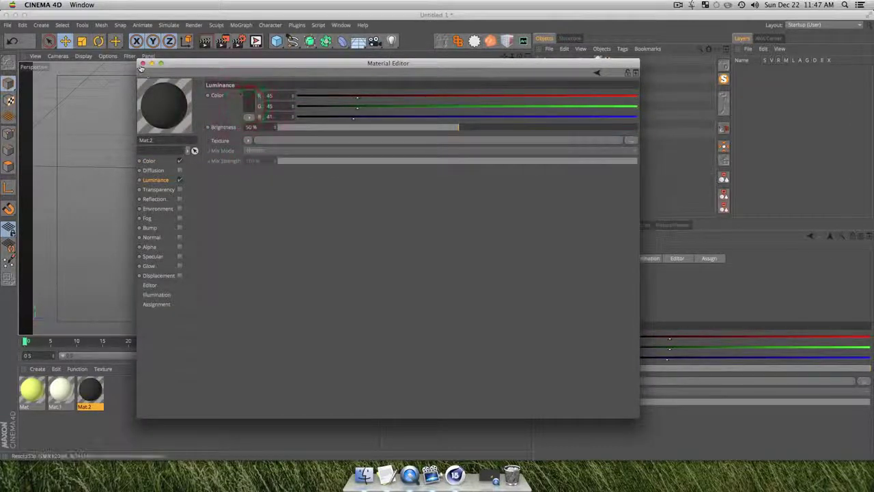
{"action": "left_click", "coordinate": [142, 63]}
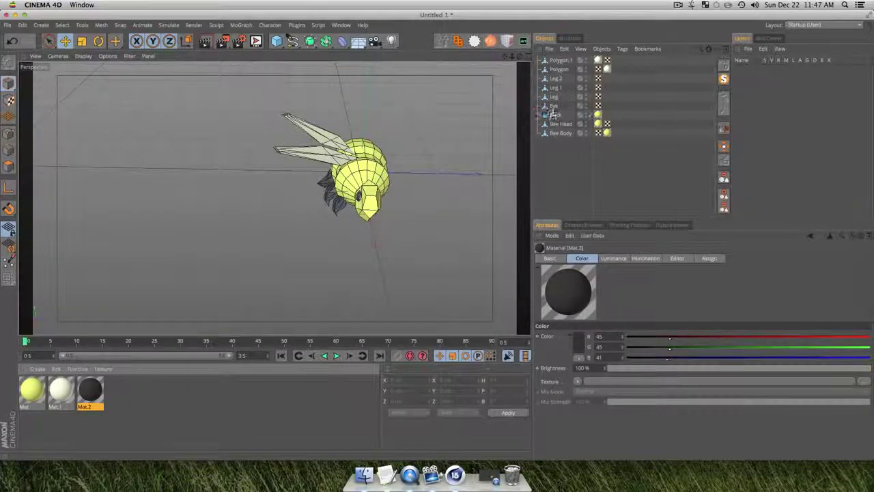
- Apply the dark grey material to the eye and all three legs, and check the bee from the side
{"action": "left_click_drag", "start_coordinate": [554, 112], "coordinate": [560, 78]}
{"action": "left_click", "coordinate": [573, 190]}
{"action": "key", "text": "3"}
{"action": "left_click_drag", "start_coordinate": [273, 197], "coordinate": [451, 197]}
{"action": "key", "text": "3"}
{"action": "left_click_drag", "start_coordinate": [206, 169], "coordinate": [318, 164]}
{"action": "scroll", "coordinate": [269, 181], "scroll_direction": "up", "scroll_amount": 5}
{"action": "key", "text": "3"}
{"action": "mouse_move", "coordinate": [268, 182]}
{"action": "left_mouse_down"}
{"action": "mouse_move", "coordinate": [287, 174]}
{"action": "mouse_move", "coordinate": [294, 198]}
{"action": "mouse_move", "coordinate": [271, 171]}
{"action": "left_mouse_up"}
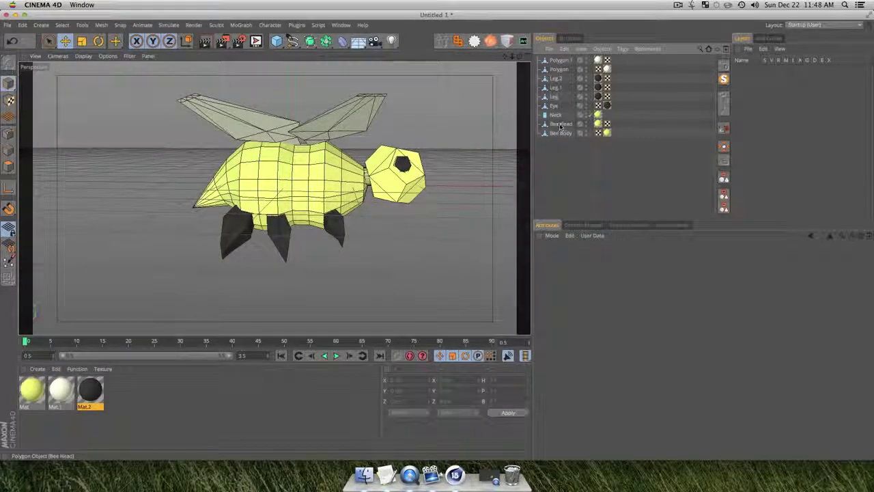
- Select two separate vertical bands of polygons around the Bee Body in the top view, using Rectangle Selection
{"action": "left_click", "coordinate": [561, 133]}
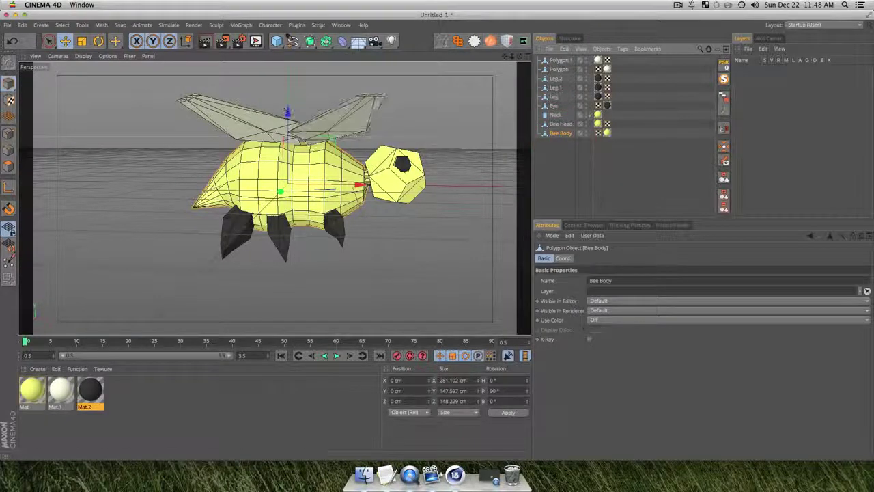
{"action": "left_click", "coordinate": [8, 166]}
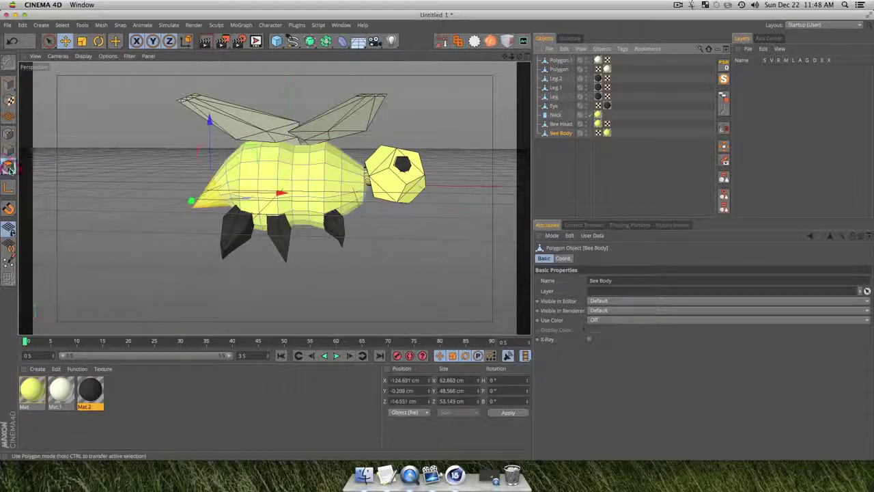
{"action": "key", "text": "F2"}
{"action": "left_click_drag", "start_coordinate": [449, 213], "coordinate": [431, 219], "text": "alt"}
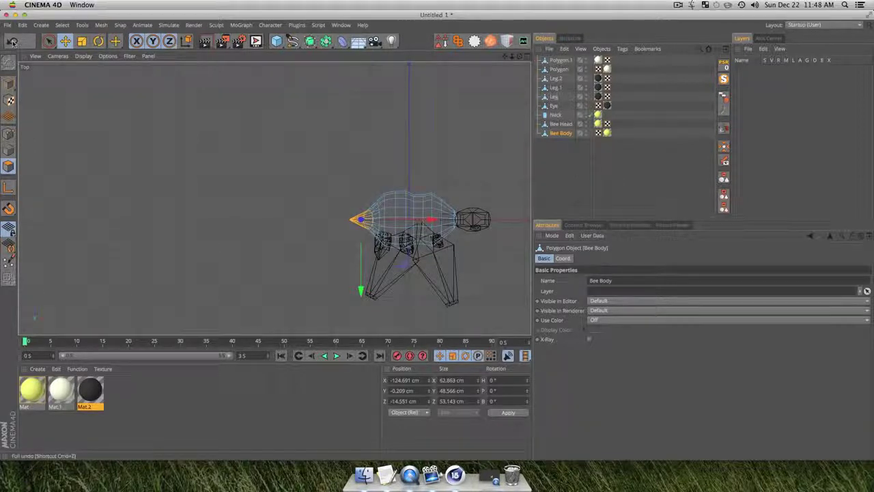
{"action": "left_click_drag", "start_coordinate": [50, 45], "coordinate": [100, 67]}
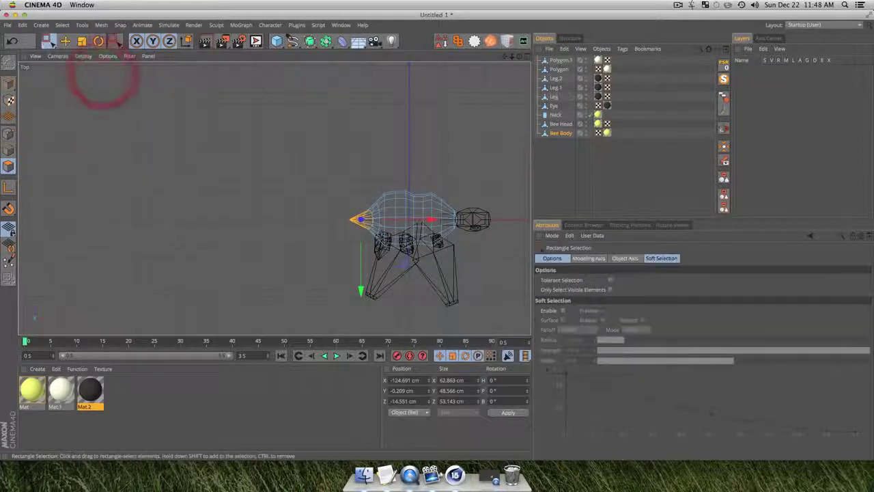
{"action": "left_click_drag", "start_coordinate": [383, 185], "coordinate": [406, 255]}
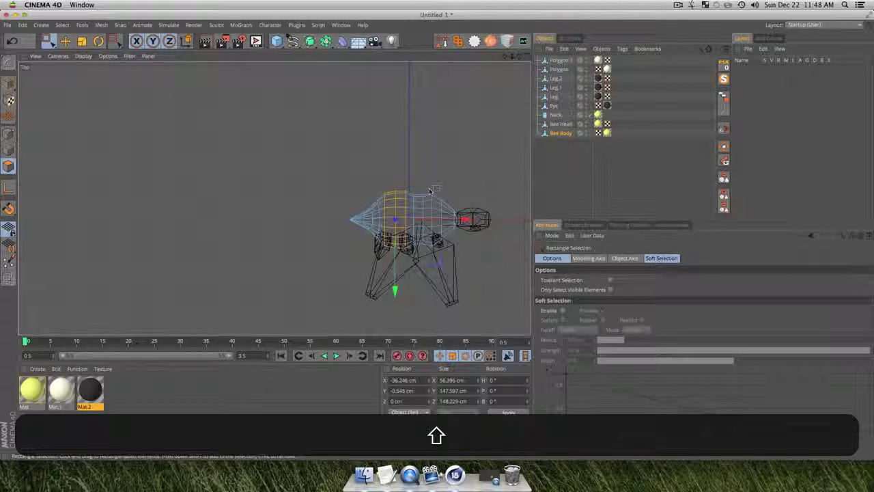
{"action": "left_click_drag", "start_coordinate": [419, 187], "coordinate": [444, 258], "text": "shift"}
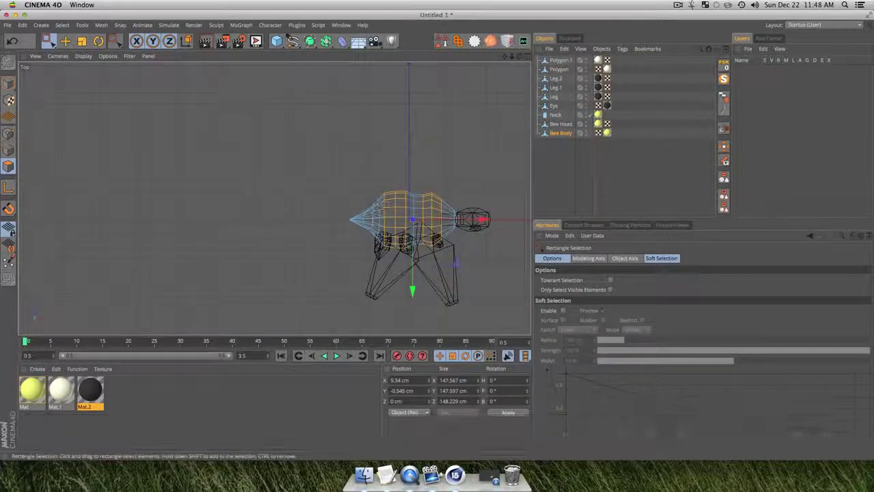
{"action": "right_click", "coordinate": [571, 136]}
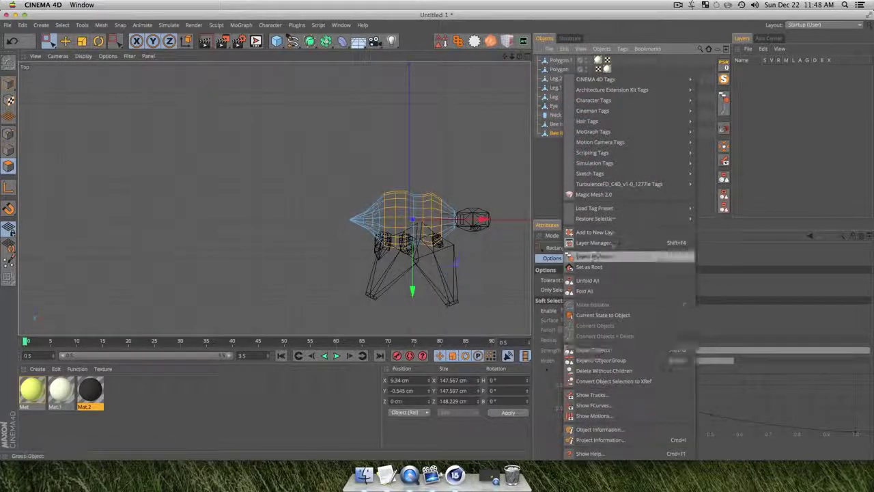
{"action": "left_click", "coordinate": [549, 164]}
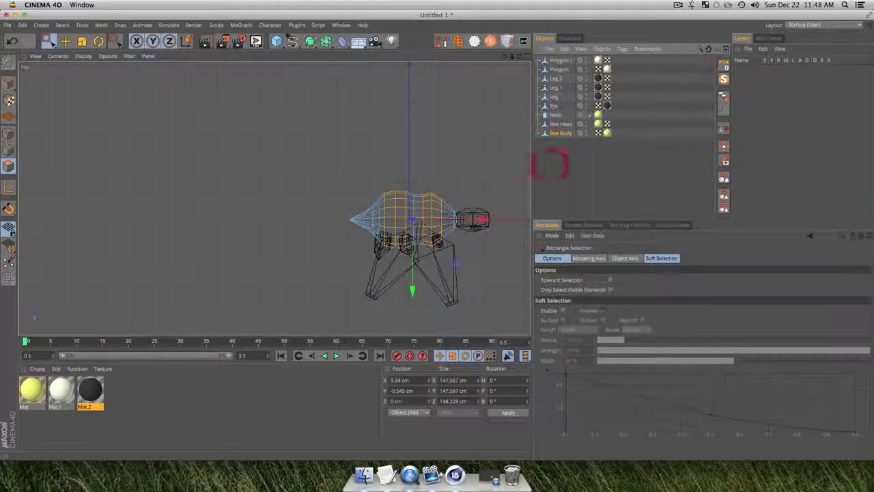
{"action": "left_click", "coordinate": [561, 133]}
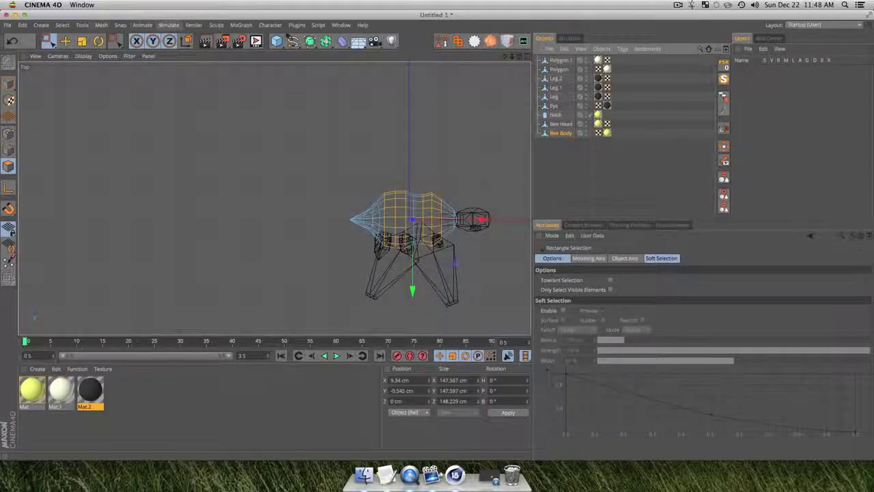
{"action": "left_click", "coordinate": [81, 26]}
{"action": "mouse_move", "coordinate": [102, 27]}
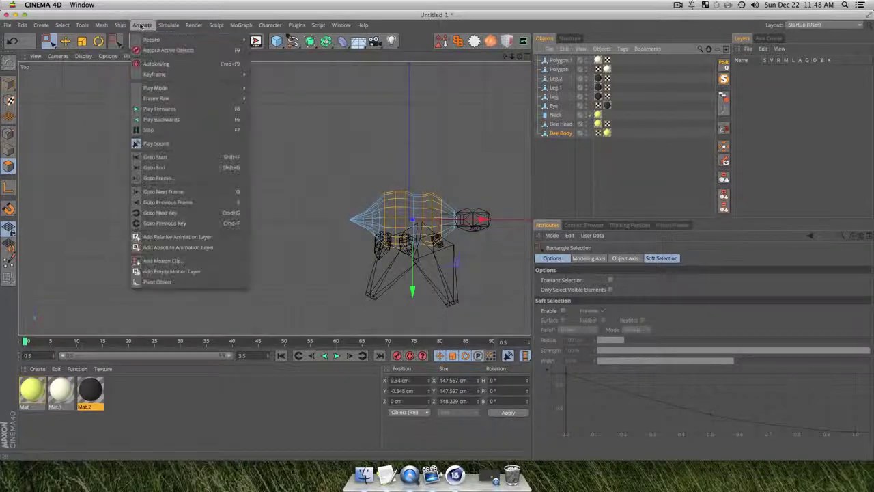
{"action": "mouse_move", "coordinate": [41, 25]}
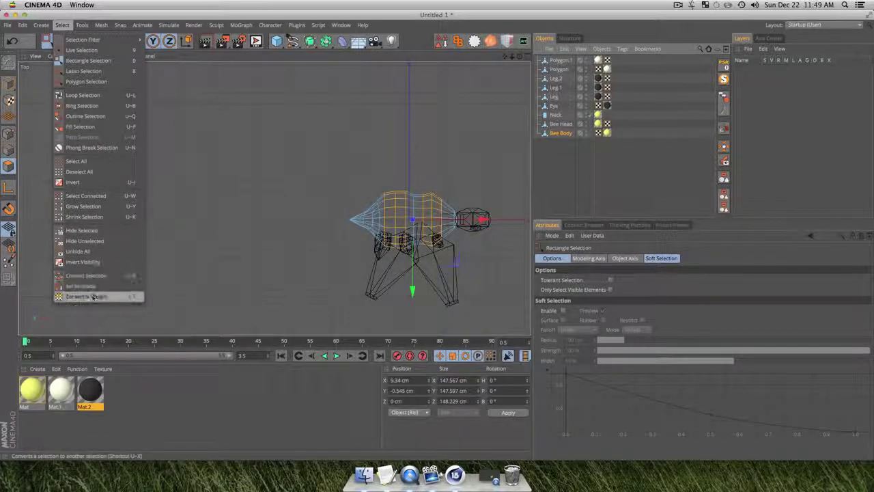
{"action": "left_click", "coordinate": [602, 161]}
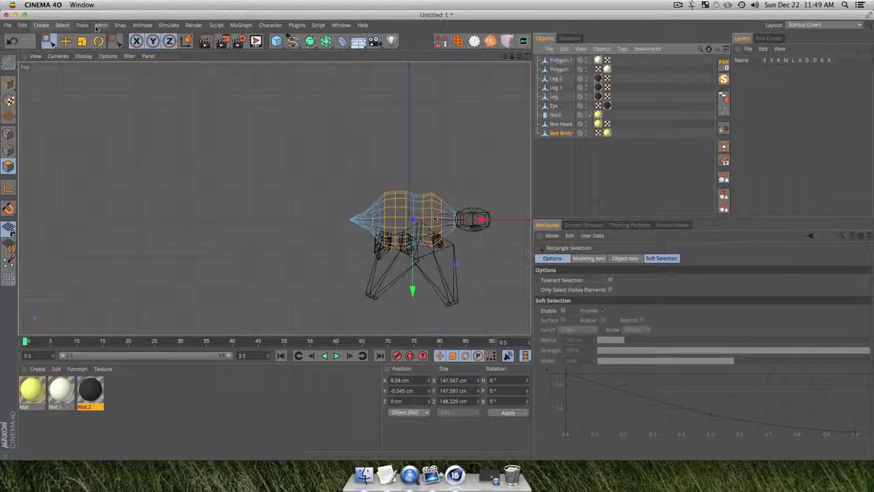
- Store the selected Bee Body bands with Set Selection and name the polygon selection tag Stripes
{"action": "left_click", "coordinate": [62, 25]}
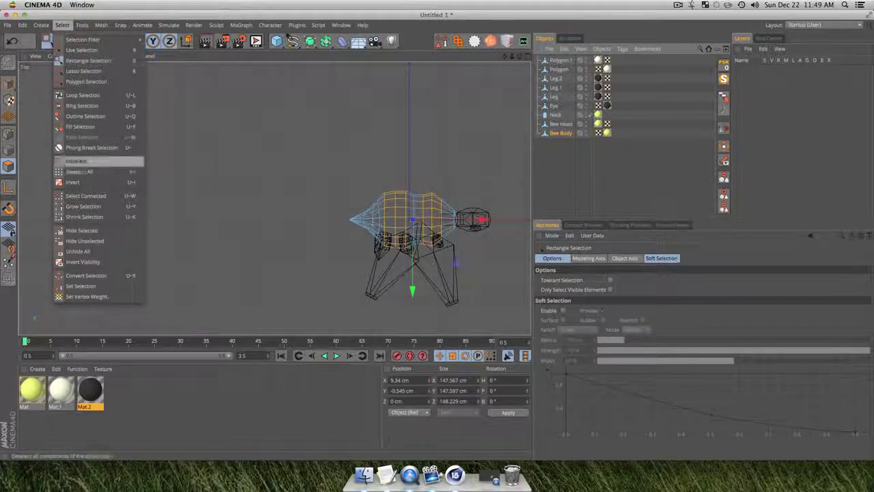
{"action": "left_click", "coordinate": [94, 288]}
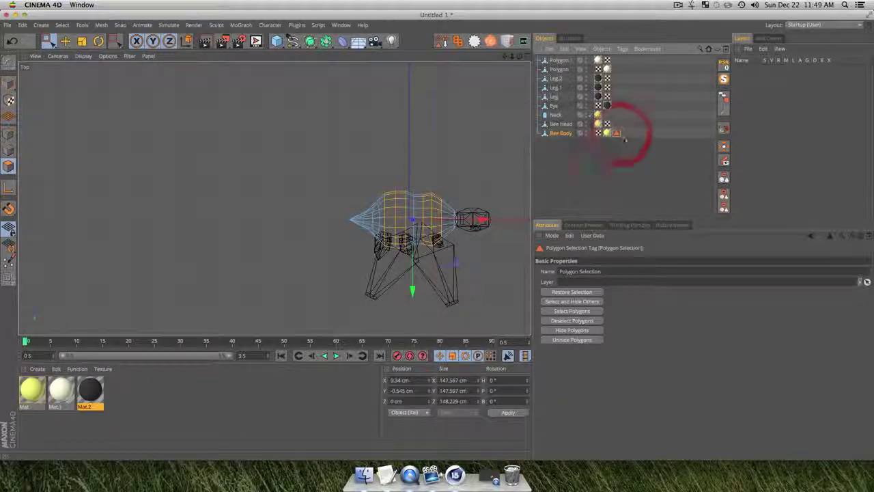
{"action": "key", "text": "super+a"}
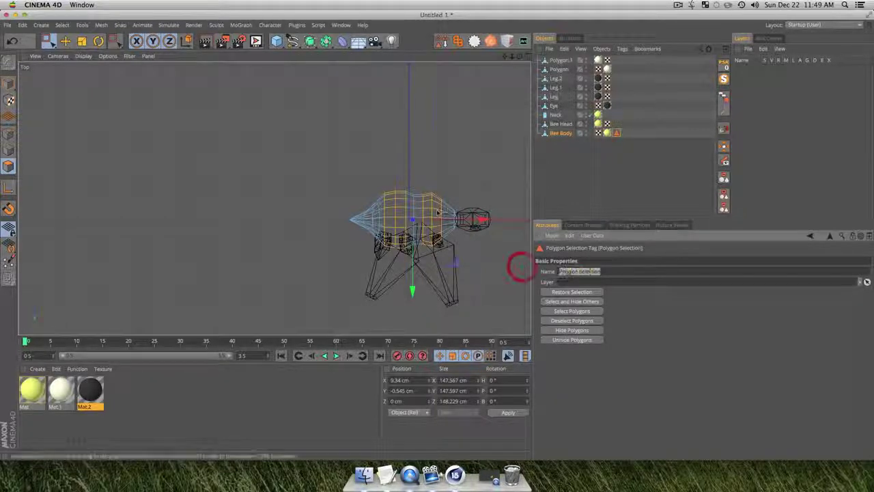
{"action": "type", "text": "Stripes"}
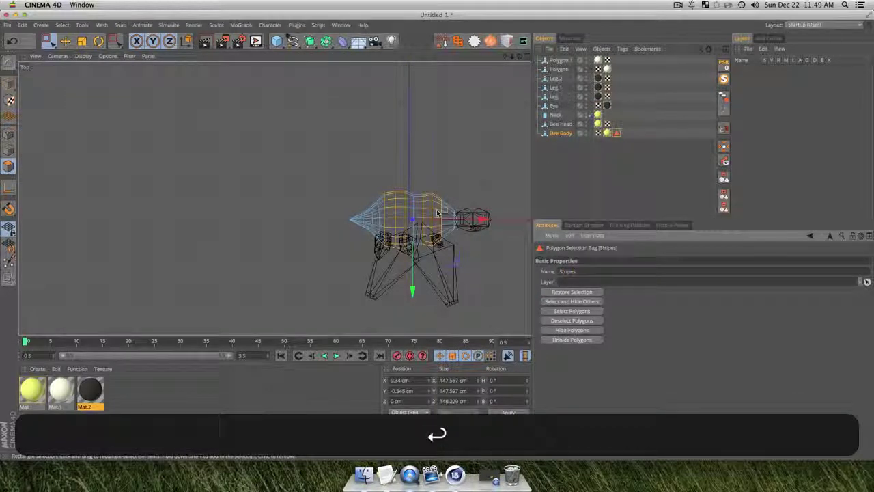
{"action": "left_click", "coordinate": [560, 180]}
- Return to the perspective view and view the bee from a three-quarter front angle with nothing selected
{"action": "key", "text": "F1"}
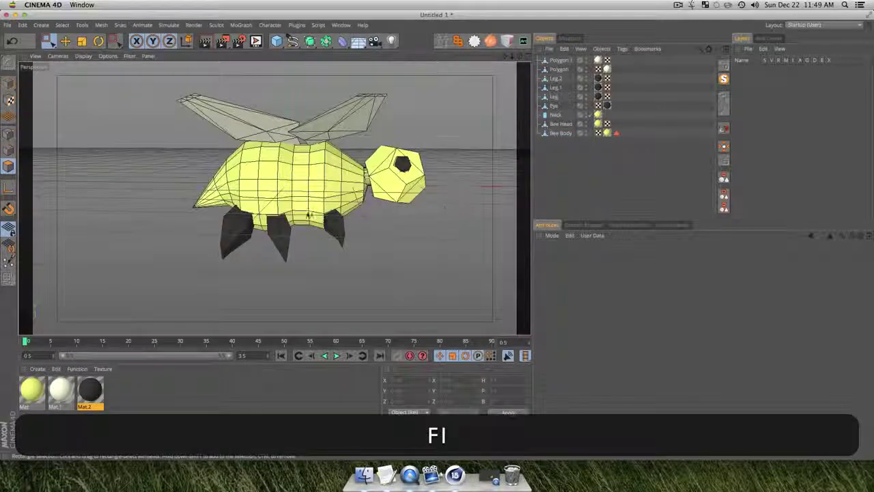
{"action": "key", "text": "3"}
{"action": "left_click_drag", "start_coordinate": [386, 218], "coordinate": [351, 199]}
{"action": "left_click", "coordinate": [557, 159]}
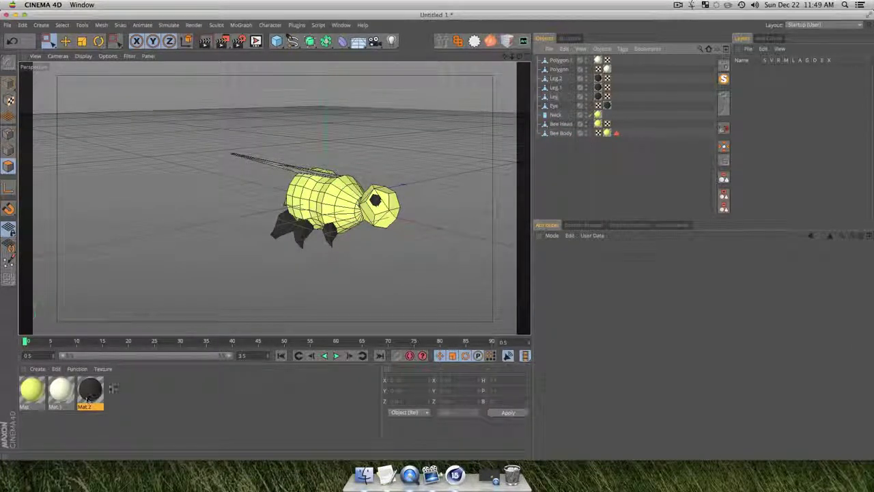
- Apply the black Mat.2 material to the Bee Body object
{"action": "left_click_drag", "start_coordinate": [94, 390], "coordinate": [257, 378]}
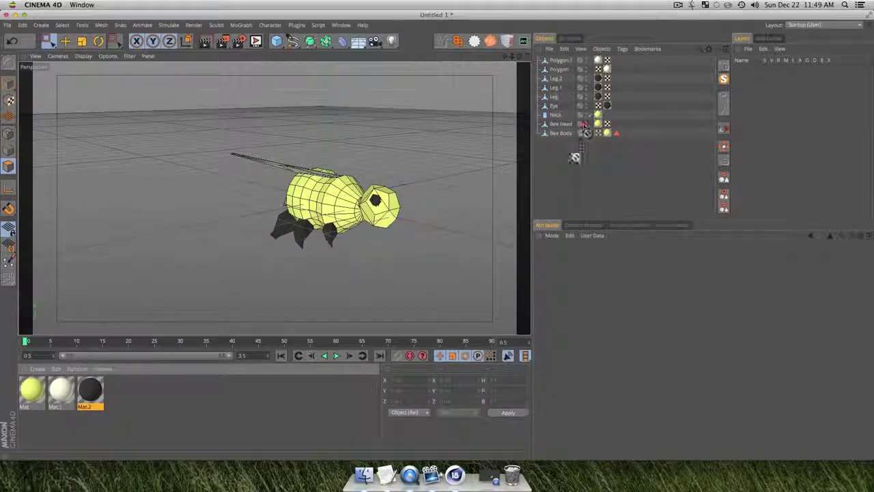
{"action": "left_click_drag", "start_coordinate": [565, 136], "coordinate": [566, 134]}
{"action": "left_click", "coordinate": [567, 178]}
{"action": "left_click_drag", "start_coordinate": [356, 205], "coordinate": [319, 186]}
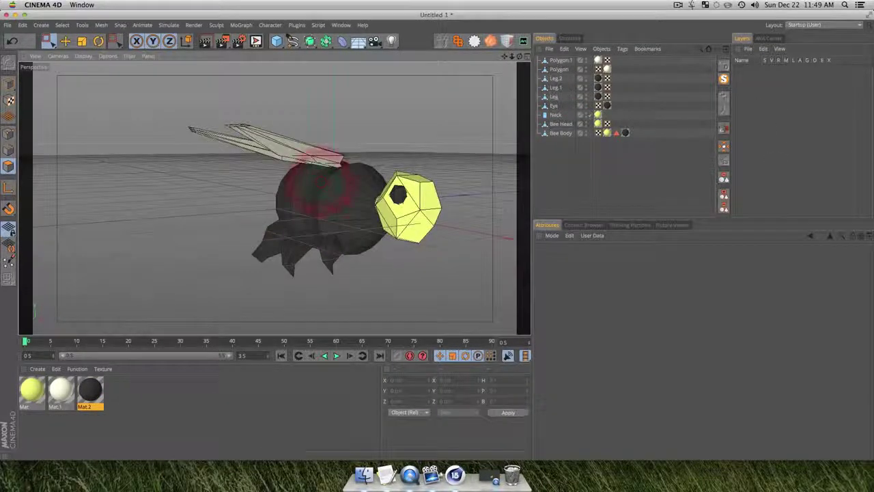
{"action": "left_click", "coordinate": [574, 165]}
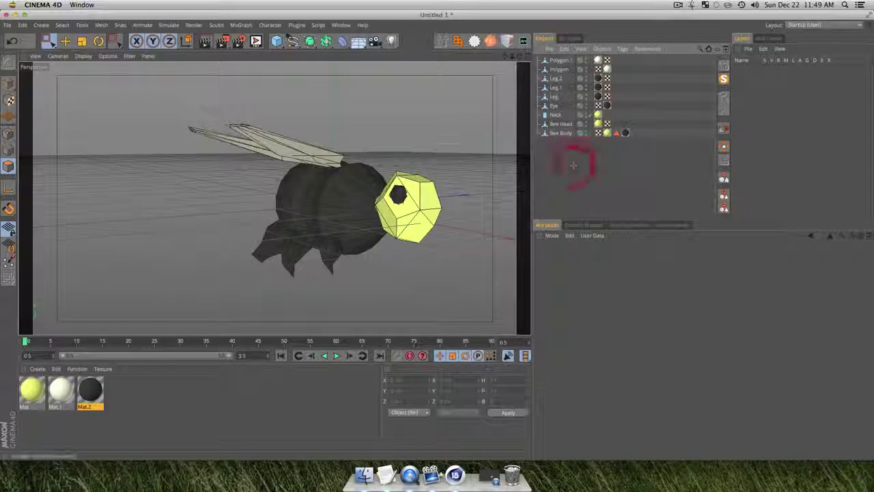
- Restrict the Bee Body's black material to the Stripes polygon selection and render a preview of the bee
{"action": "left_click", "coordinate": [615, 133]}
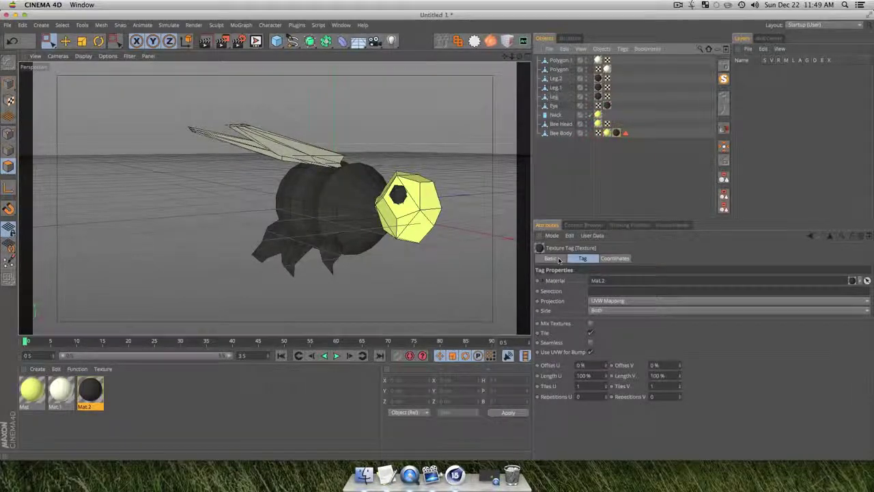
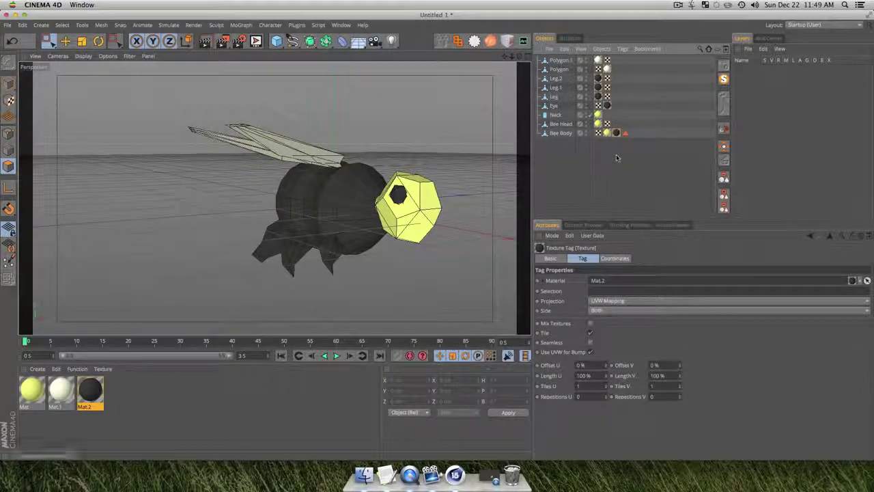
{"action": "left_click_drag", "start_coordinate": [626, 135], "coordinate": [594, 291]}
{"action": "key", "text": "3"}
{"action": "left_click_drag", "start_coordinate": [369, 239], "coordinate": [303, 259]}
{"action": "key", "text": "super+r"}
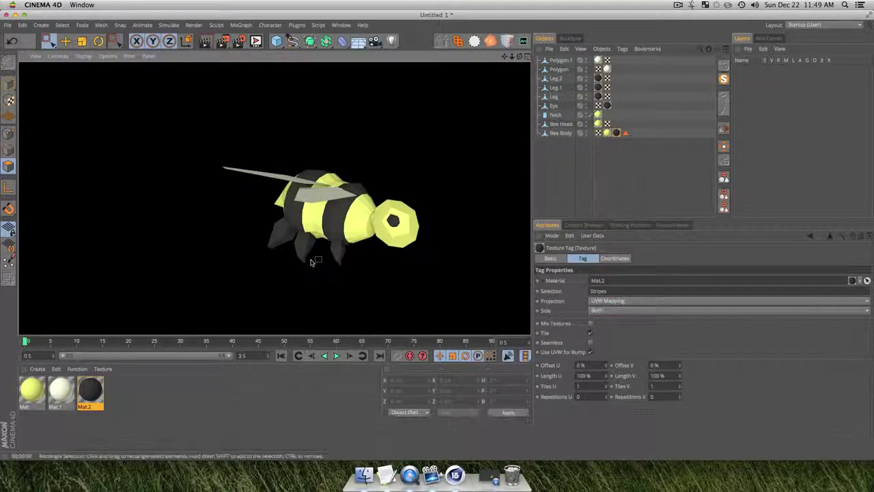
{"action": "left_click", "coordinate": [562, 171]}
{"action": "key", "text": "3"}
{"action": "mouse_move", "coordinate": [369, 232]}
{"action": "left_mouse_down"}
{"action": "mouse_move", "coordinate": [351, 250]}
{"action": "mouse_move", "coordinate": [359, 250]}
{"action": "mouse_move", "coordinate": [355, 239]}
{"action": "left_mouse_up"}
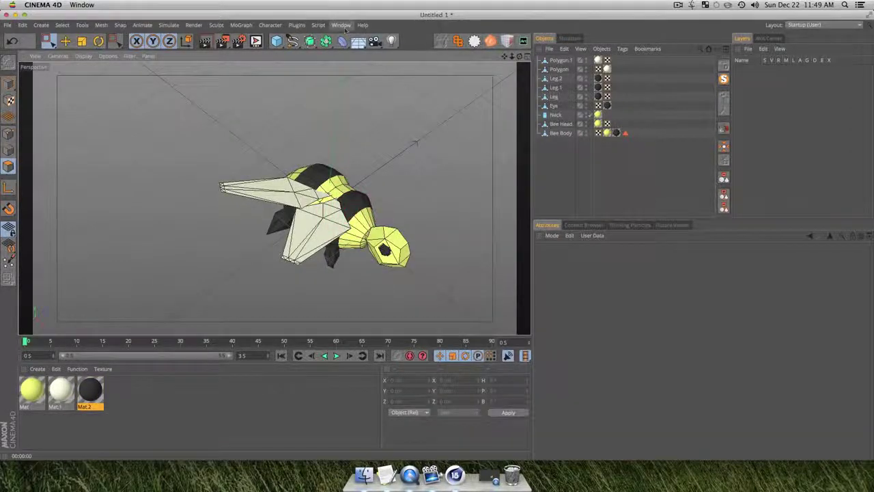
- Add a Displacer deformer and make it a child of the Polygon.1 wing
{"action": "left_click", "coordinate": [567, 60]}
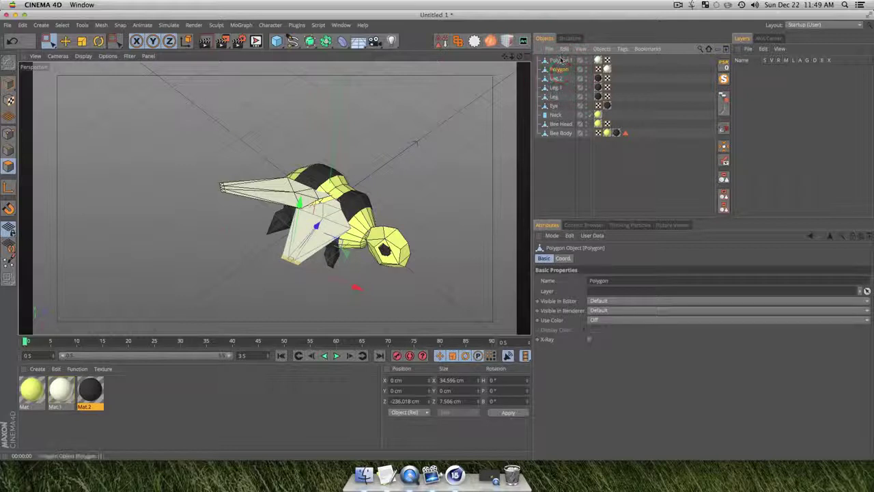
{"action": "left_click", "coordinate": [550, 59]}
{"action": "left_click", "coordinate": [341, 41]}
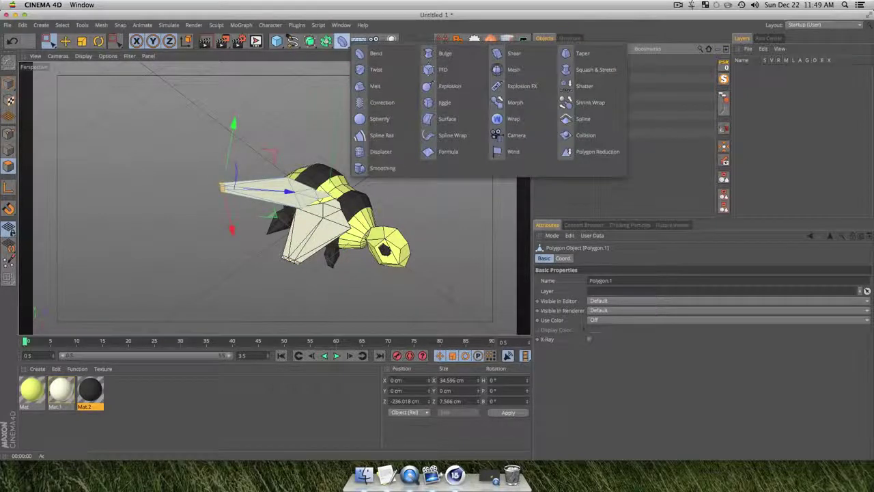
{"action": "left_click", "coordinate": [389, 149]}
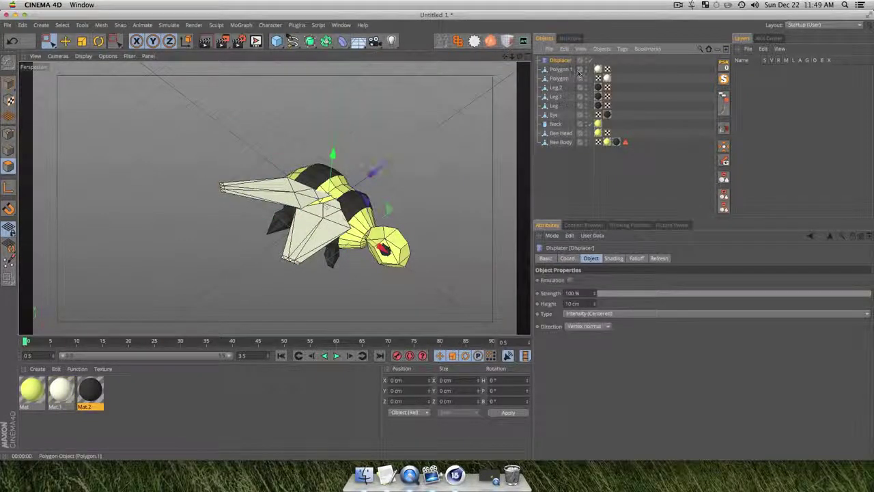
{"action": "left_click_drag", "start_coordinate": [564, 72], "coordinate": [565, 72]}
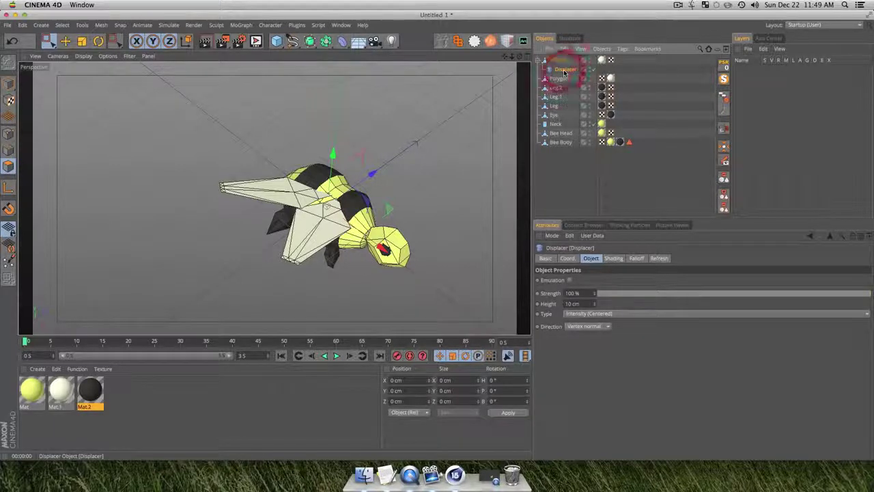
- Load a Noise shader into the Displacer and set its height to 24 cm
{"action": "left_click", "coordinate": [613, 258]}
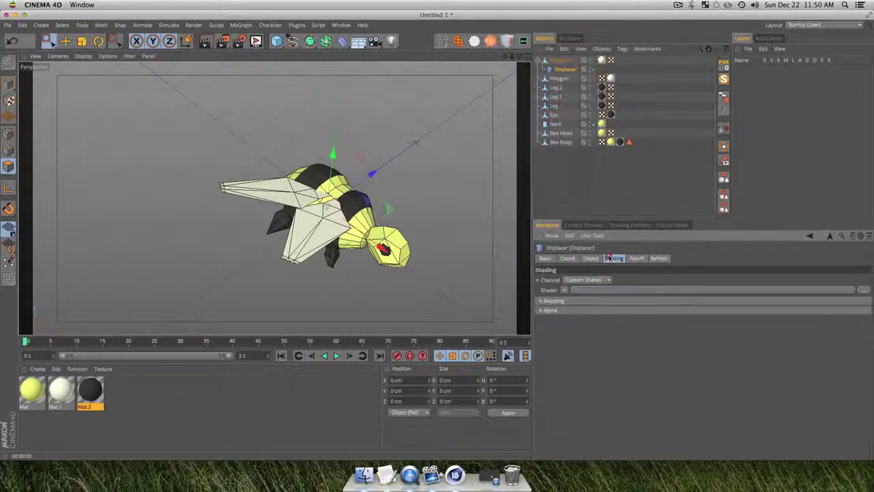
{"action": "left_click", "coordinate": [636, 259]}
{"action": "left_click", "coordinate": [659, 258]}
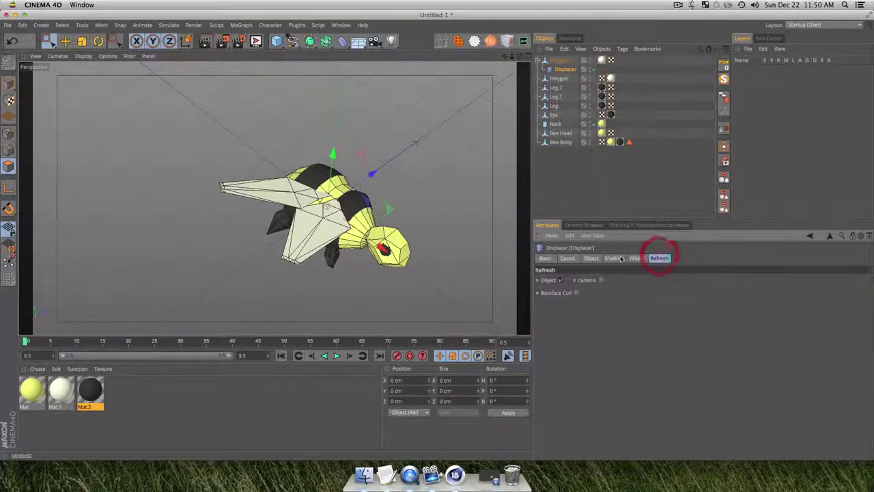
{"action": "left_click", "coordinate": [613, 259]}
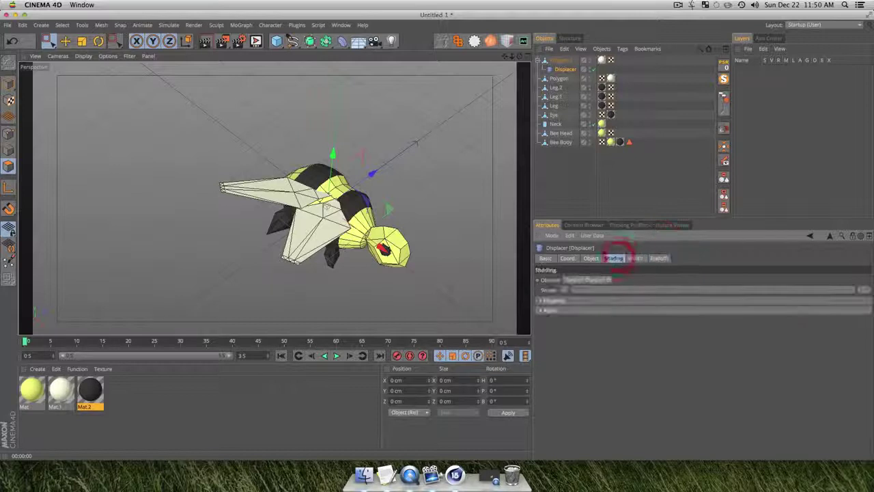
{"action": "left_click", "coordinate": [564, 289]}
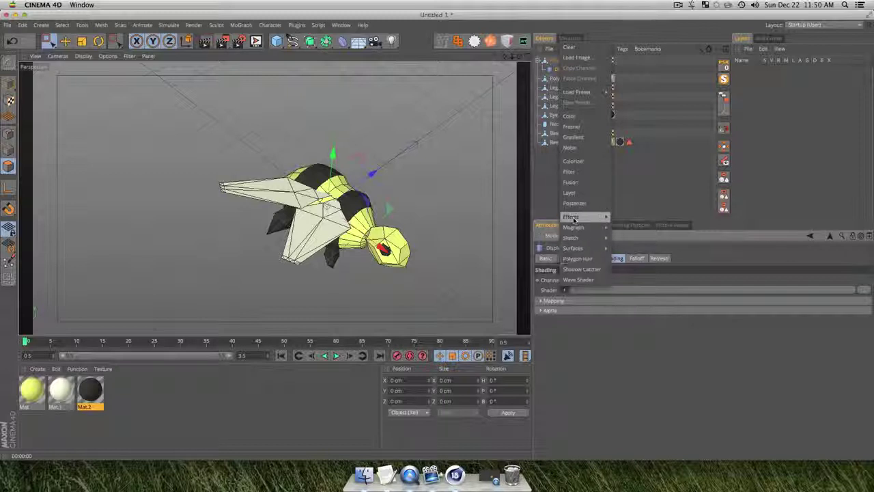
{"action": "mouse_move", "coordinate": [573, 219]}
{"action": "left_click", "coordinate": [570, 148]}
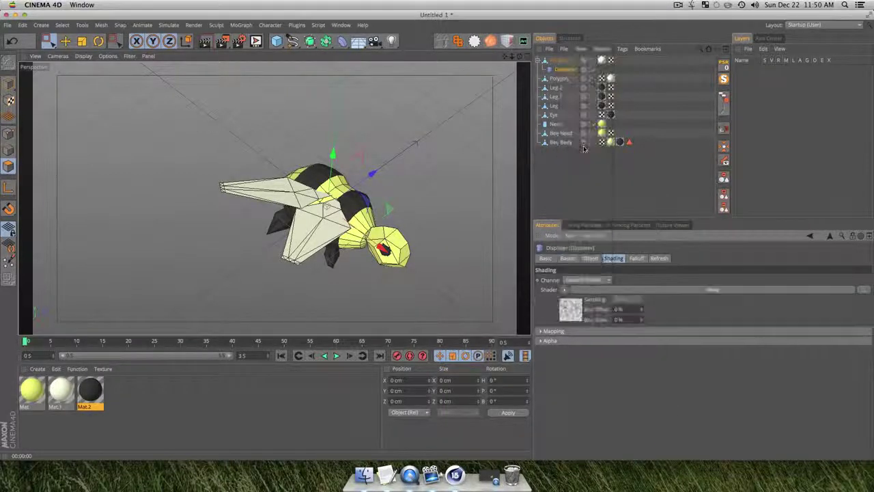
{"action": "left_click", "coordinate": [591, 259]}
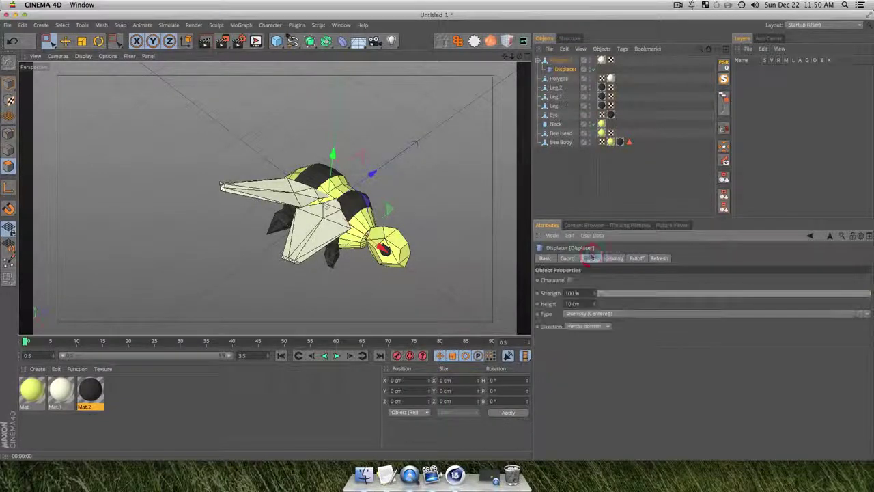
{"action": "mouse_move", "coordinate": [595, 304]}
{"action": "left_mouse_down"}
{"action": "mouse_move", "coordinate": [595, 293]}
{"action": "mouse_move", "coordinate": [594, 310]}
{"action": "left_mouse_up"}
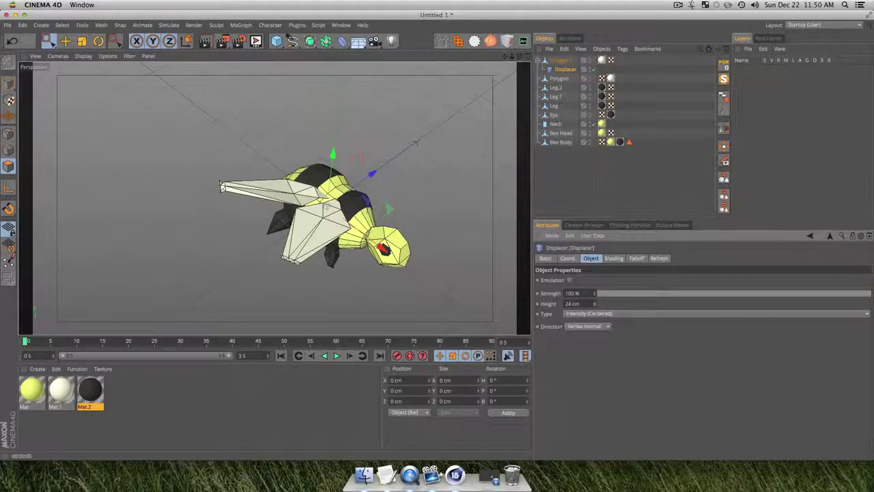
- Render a preview of the bee and play the animation to check the displaced wing
{"action": "left_click", "coordinate": [602, 179]}
{"action": "key", "text": "3"}
{"action": "left_click_drag", "start_coordinate": [336, 197], "coordinate": [356, 179]}
{"action": "key", "text": "super+r"}
{"action": "scroll", "coordinate": [306, 180], "scroll_direction": "up", "scroll_amount": 3}
{"action": "scroll", "coordinate": [307, 180], "scroll_direction": "down", "scroll_amount": 3}
{"action": "key", "text": "3"}
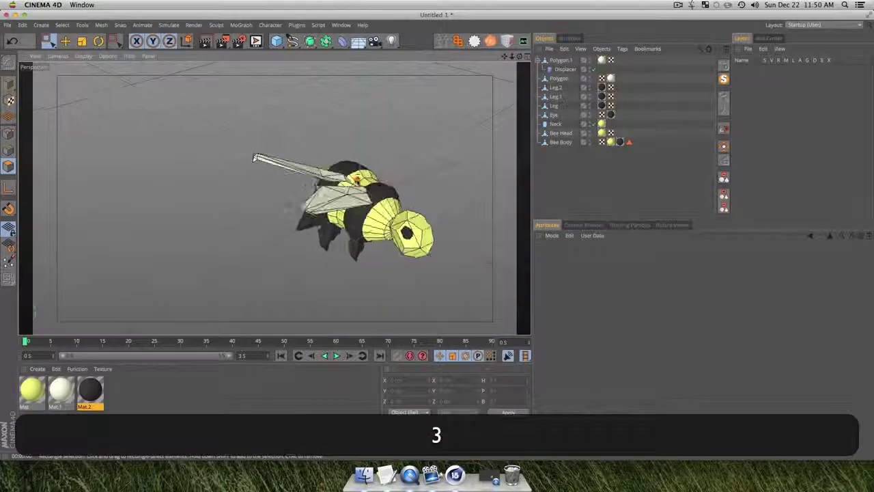
{"action": "left_click", "coordinate": [336, 356]}
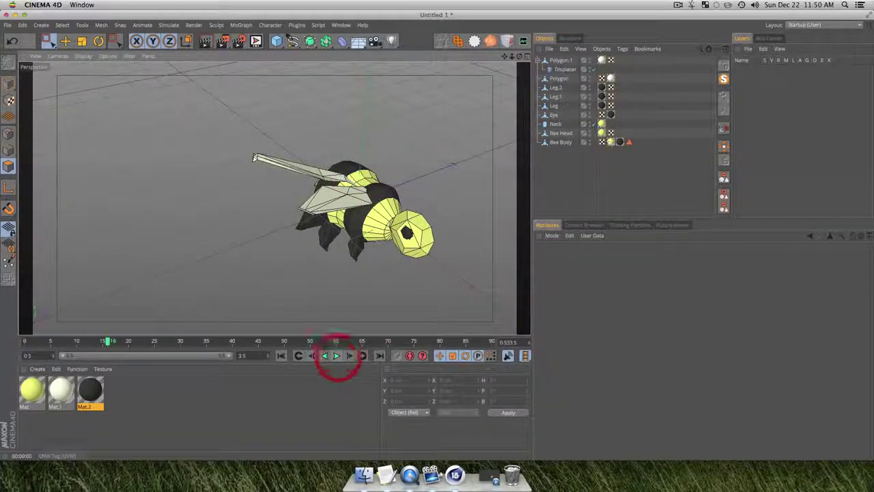
{"action": "left_click", "coordinate": [614, 156]}
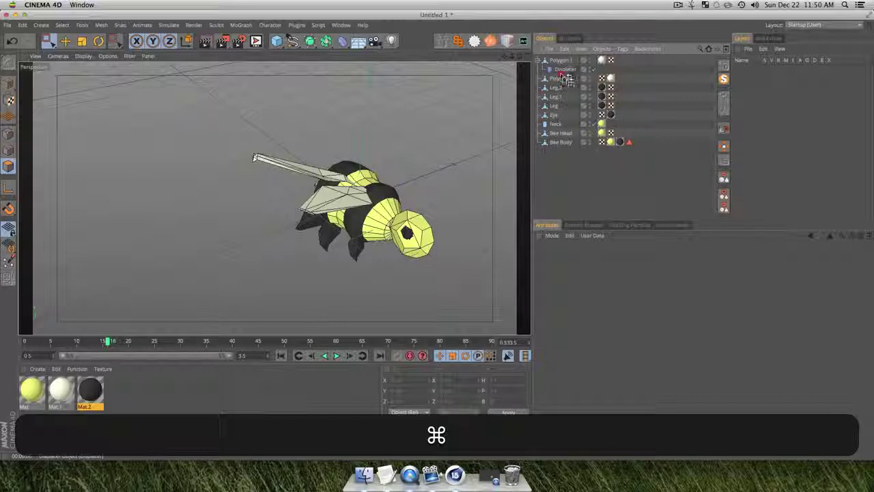
- Copy the Displacer under the Polygon wing and set the copy's height to -7 cm
{"action": "left_click_drag", "start_coordinate": [566, 78], "coordinate": [562, 80], "text": "super"}
{"action": "left_click", "coordinate": [563, 88]}
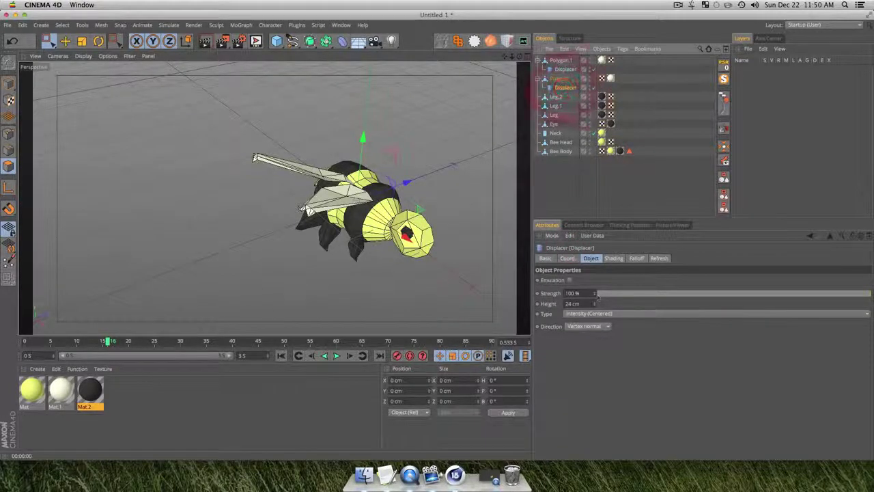
{"action": "left_click_drag", "start_coordinate": [597, 305], "coordinate": [597, 294]}
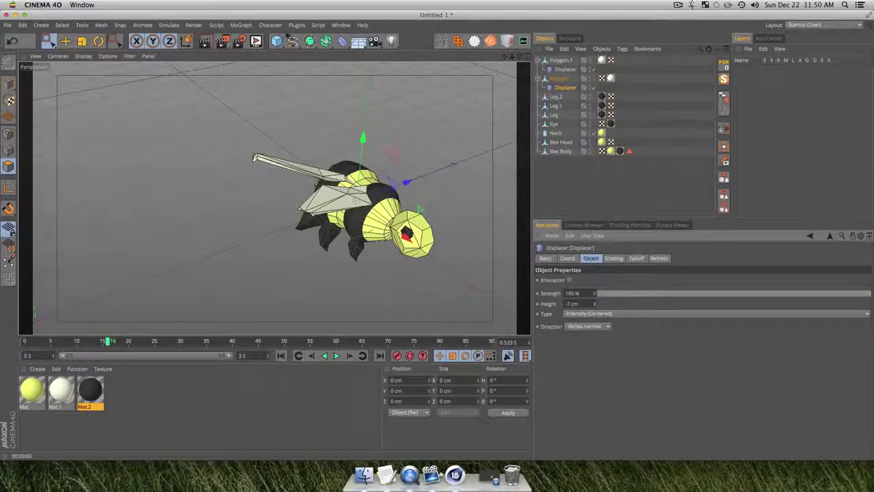
{"action": "key", "text": "3"}
{"action": "left_click_drag", "start_coordinate": [356, 202], "coordinate": [357, 226]}
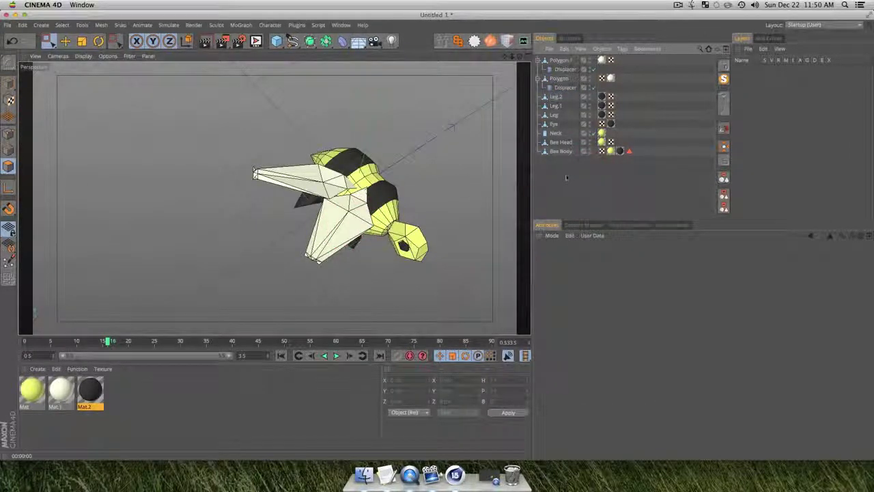
- Switch to Model mode and group all of the bee's objects under one null
{"action": "left_click", "coordinate": [556, 78]}
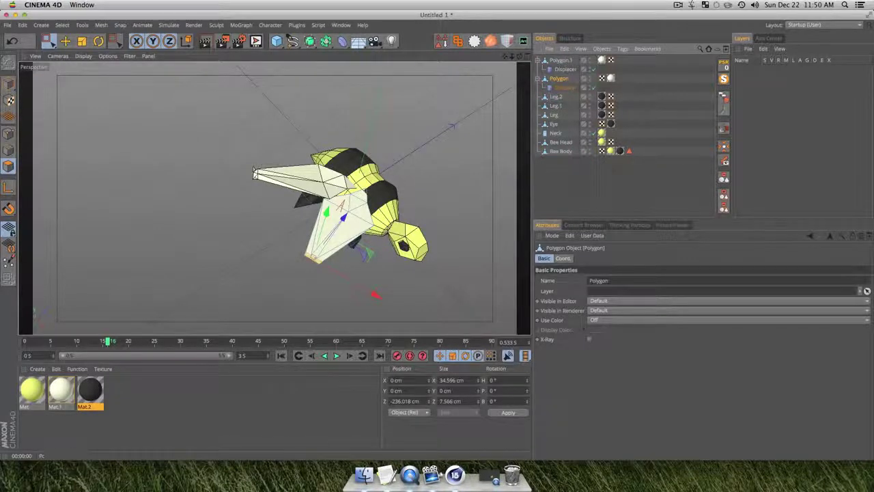
{"action": "left_click", "coordinate": [9, 84]}
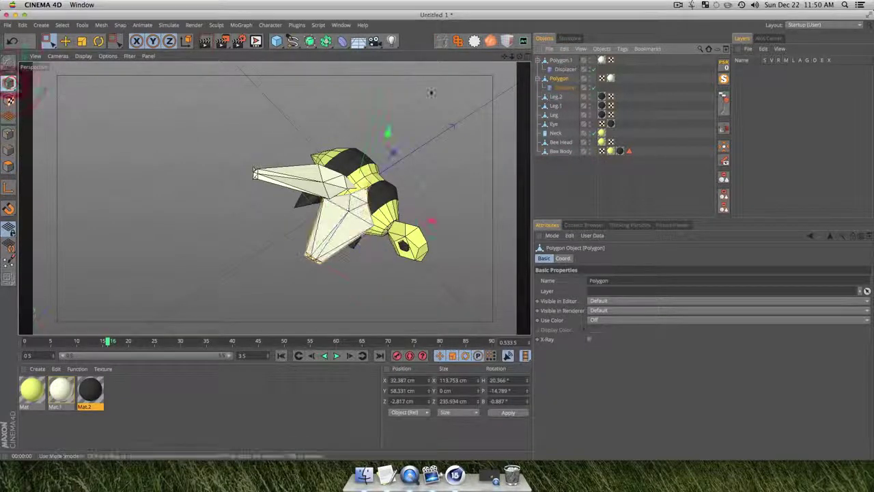
{"action": "left_click", "coordinate": [560, 60], "text": "shift"}
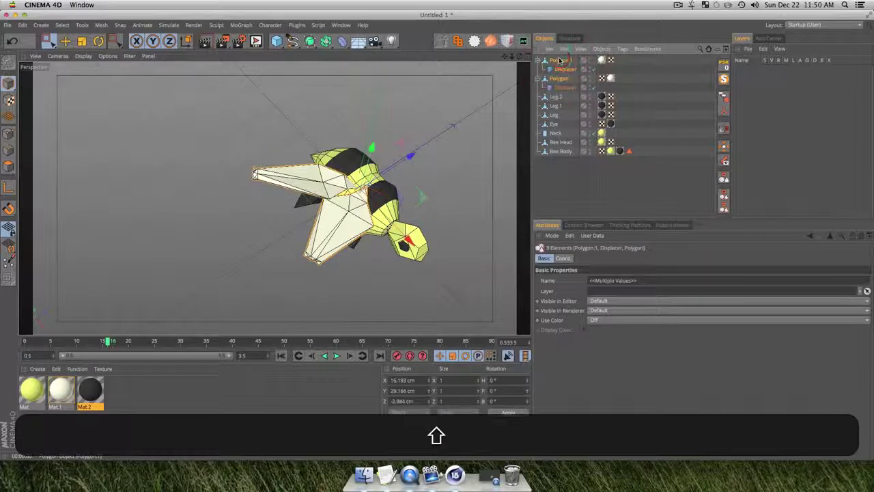
{"action": "left_click", "coordinate": [566, 195]}
{"action": "left_click", "coordinate": [558, 78]}
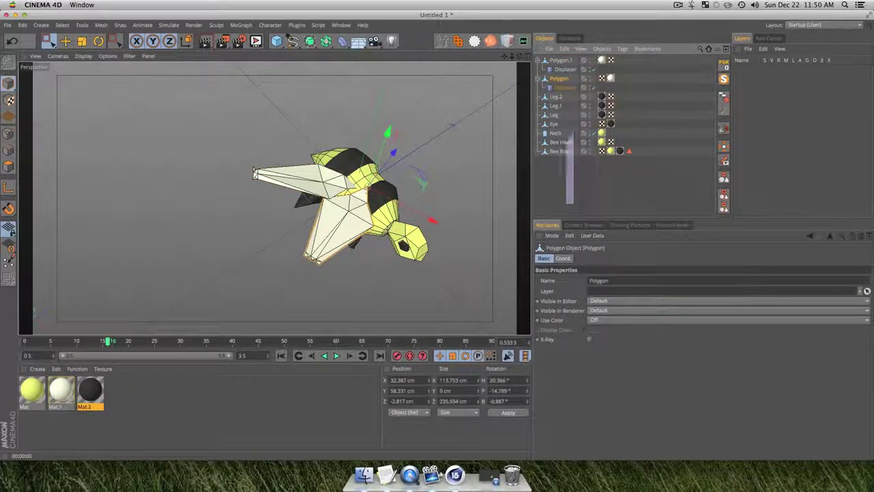
{"action": "left_click_drag", "start_coordinate": [548, 58], "coordinate": [551, 13]}
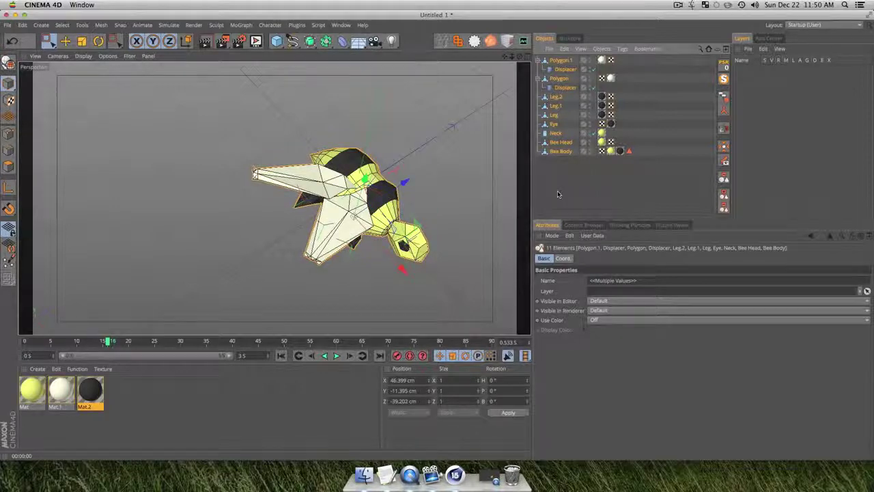
{"action": "key", "text": "alt"}
{"action": "key", "text": "alt+g"}
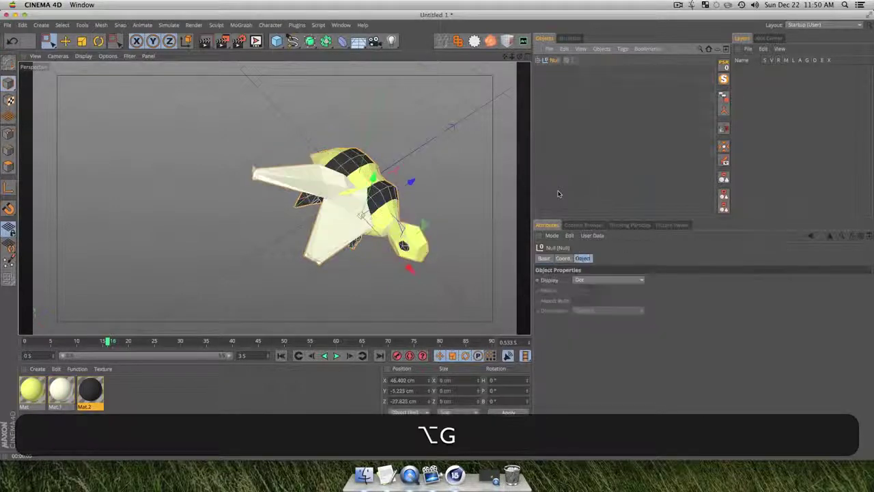
- Add a Symmetry object and make the bee's null group its child
{"action": "left_click", "coordinate": [284, 196]}
{"action": "key", "text": "3"}
{"action": "left_click_drag", "start_coordinate": [283, 196], "coordinate": [434, 142]}
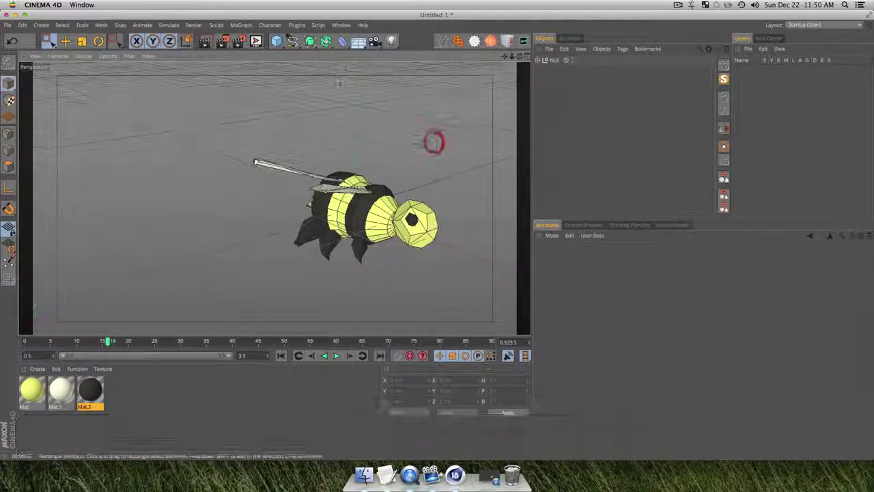
{"action": "left_click", "coordinate": [326, 41]}
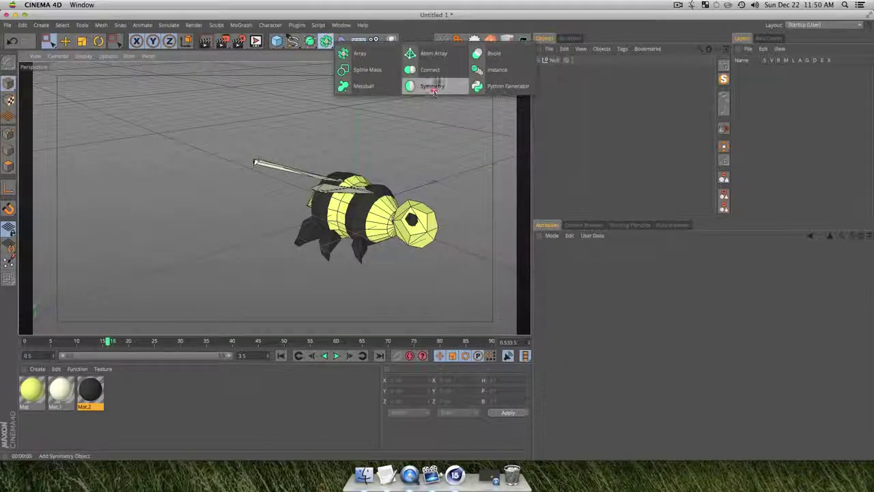
{"action": "left_click", "coordinate": [433, 78]}
{"action": "left_click", "coordinate": [561, 83]}
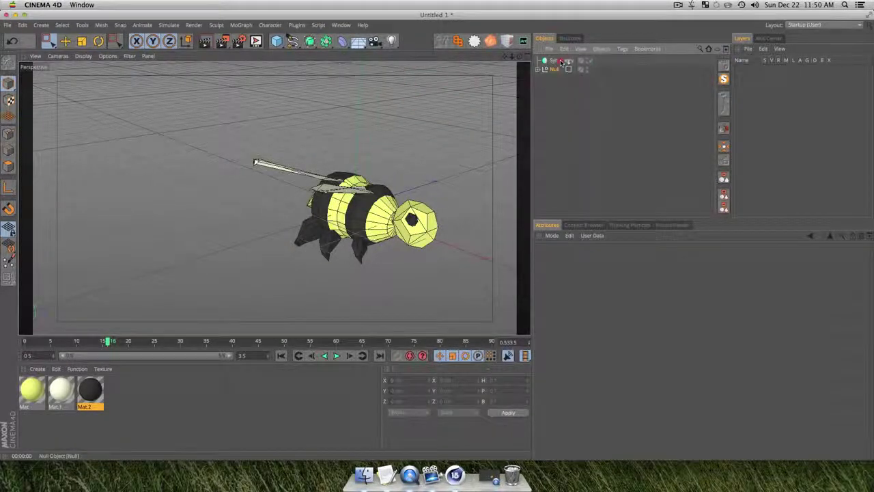
{"action": "left_click_drag", "start_coordinate": [561, 62], "coordinate": [562, 62]}
{"action": "left_click", "coordinate": [562, 134]}
{"action": "key", "text": "3"}
{"action": "left_click_drag", "start_coordinate": [410, 191], "coordinate": [487, 193]}
- Change the Symmetry object's mirror plane so the bee mirrors across its lengthwise center plane
{"action": "left_click", "coordinate": [561, 61]}
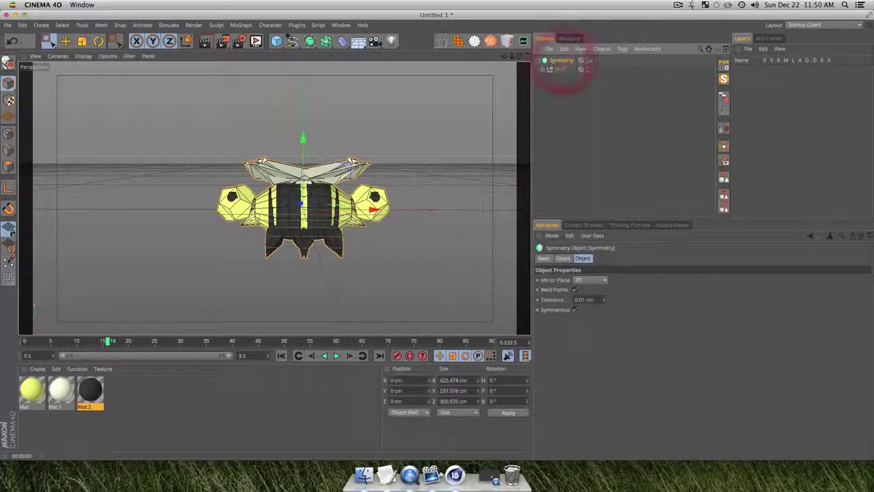
{"action": "left_click", "coordinate": [595, 279]}
{"action": "left_click", "coordinate": [588, 290]}
{"action": "left_click", "coordinate": [574, 171]}
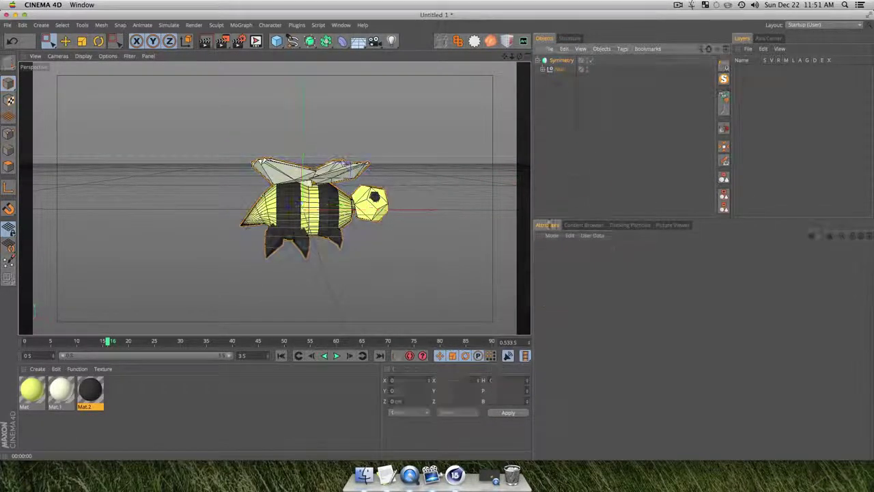
- Render a preview of the mirrored bee, and return the stopped animation to the first frame
{"action": "key", "text": "3"}
{"action": "left_click_drag", "start_coordinate": [314, 205], "coordinate": [273, 198]}
{"action": "key", "text": "super+r"}
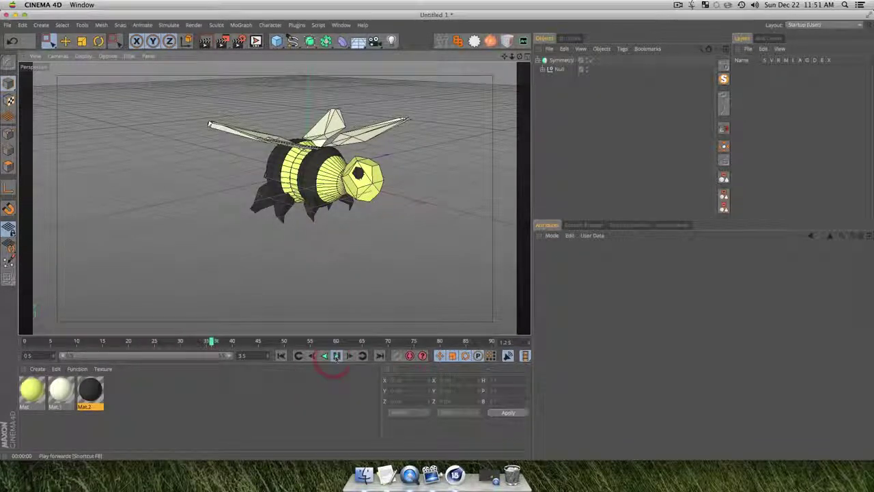
{"action": "left_click", "coordinate": [336, 356]}
{"action": "left_click", "coordinate": [281, 356]}
- Make the Symmetry object editable and merge it with all its children into a single polygon object
{"action": "left_click", "coordinate": [560, 101]}
{"action": "left_click_drag", "start_coordinate": [560, 101], "coordinate": [557, 61]}
{"action": "key", "text": "c"}
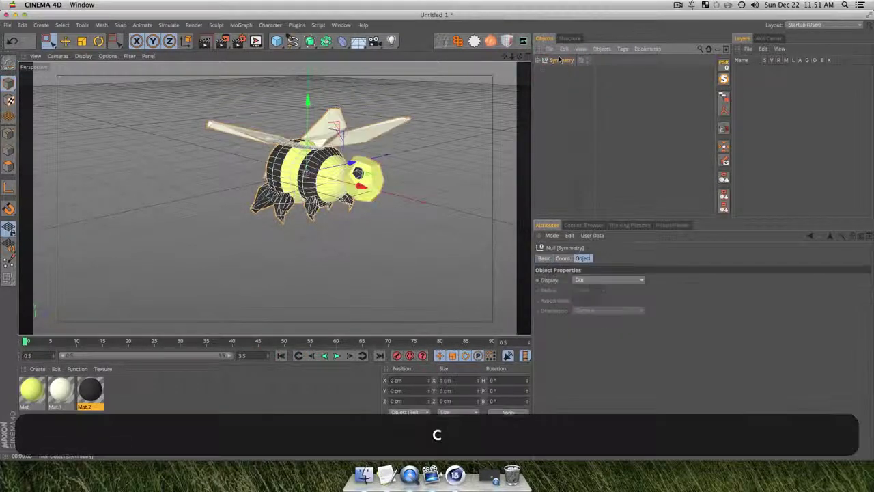
{"action": "right_click", "coordinate": [559, 60]}
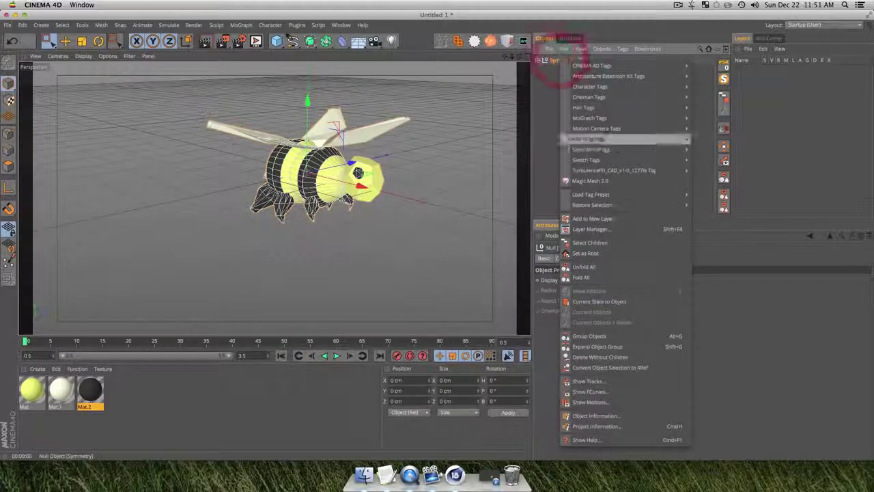
{"action": "left_click", "coordinate": [600, 240]}
{"action": "left_click", "coordinate": [725, 106]}
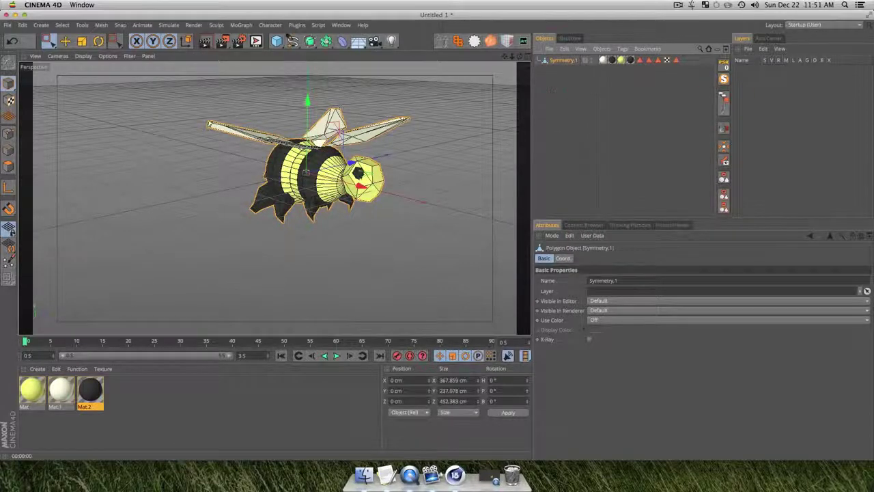
- Switch to the Live Selection tool and rename the merged polygon object Bee
{"action": "left_click", "coordinate": [547, 108]}
{"action": "key", "text": "3"}
{"action": "mouse_move", "coordinate": [274, 198]}
{"action": "left_mouse_down"}
{"action": "mouse_move", "coordinate": [226, 238]}
{"action": "mouse_move", "coordinate": [274, 204]}
{"action": "left_mouse_up"}
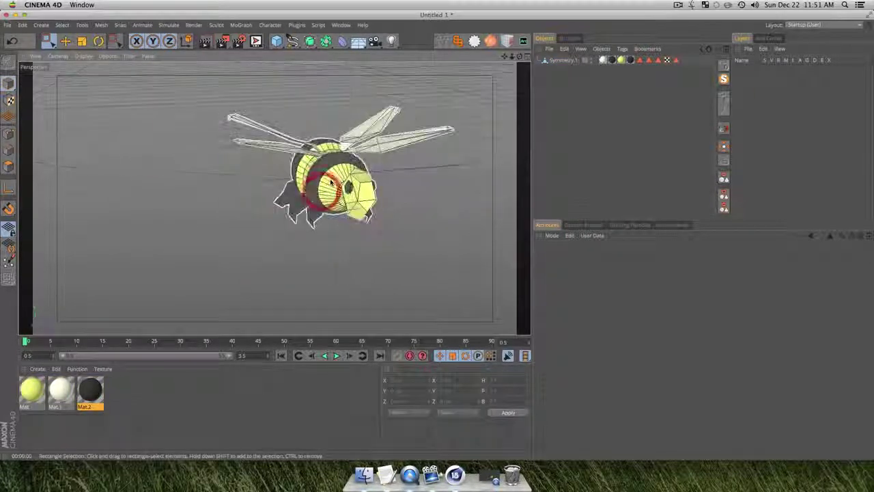
{"action": "left_click", "coordinate": [48, 41]}
{"action": "left_click", "coordinate": [68, 51]}
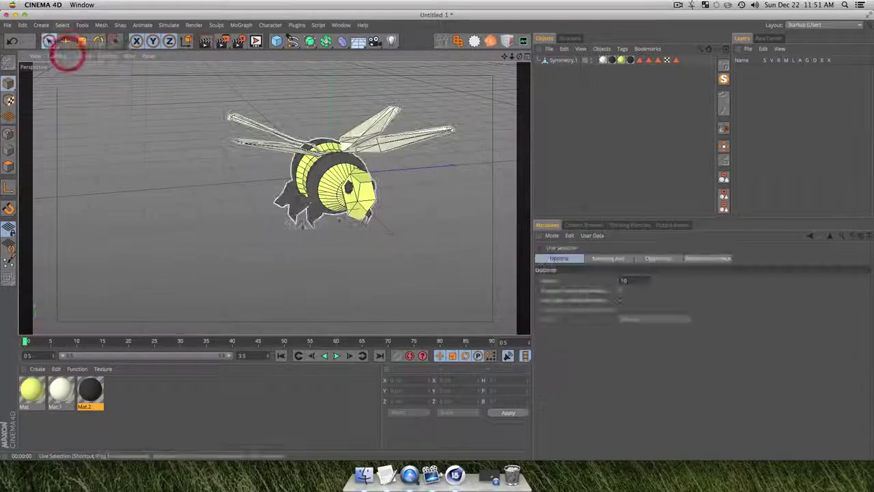
{"action": "left_click", "coordinate": [584, 137]}
{"action": "left_click", "coordinate": [565, 60]}
{"action": "double_click", "coordinate": [565, 61]}
{"action": "key", "text": "shift"}
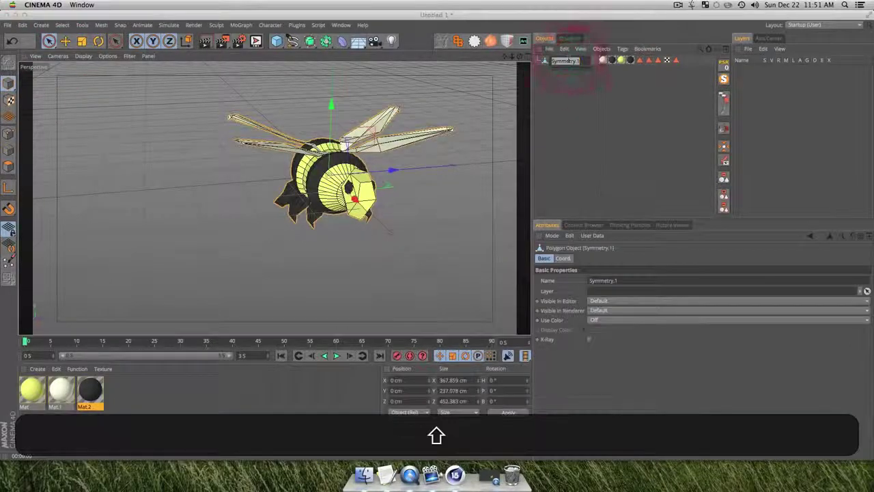
{"action": "type", "text": "Bee"}
{"action": "key", "text": "Return"}
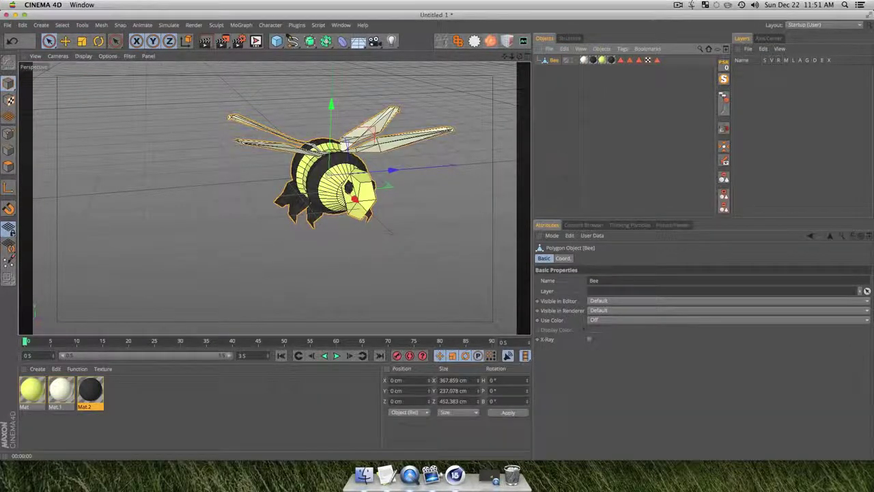
- Try to rotate the whole bee from a front view, and undo the rotation
{"action": "left_click", "coordinate": [578, 126]}
{"action": "key", "text": "3"}
{"action": "left_click_drag", "start_coordinate": [373, 195], "coordinate": [308, 230]}
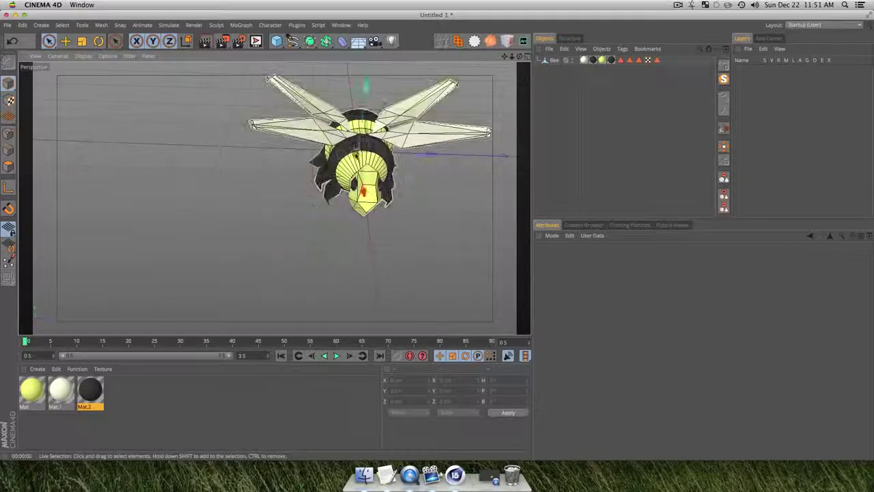
{"action": "left_click", "coordinate": [362, 171]}
{"action": "key", "text": "r"}
{"action": "left_click_drag", "start_coordinate": [357, 198], "coordinate": [360, 244]}
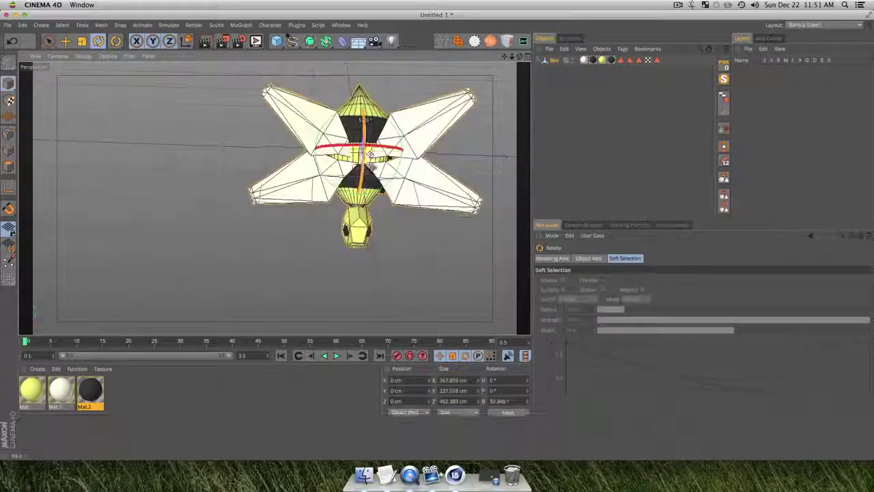
{"action": "key", "text": "super+z"}
- Render a preview of the bee and examine the finished model from several angles and distances
{"action": "left_click", "coordinate": [562, 103]}
{"action": "key", "text": "super+3"}
{"action": "key", "text": "3"}
{"action": "left_click_drag", "start_coordinate": [359, 214], "coordinate": [571, 130]}
{"action": "key", "text": "super+r"}
{"action": "key", "text": "3"}
{"action": "scroll", "coordinate": [308, 231], "scroll_direction": "down", "scroll_amount": 3}
{"action": "key", "text": "3"}
{"action": "mouse_move", "coordinate": [383, 177]}
{"action": "left_mouse_down"}
{"action": "mouse_move", "coordinate": [424, 166]}
{"action": "mouse_move", "coordinate": [374, 168]}
{"action": "left_mouse_up"}
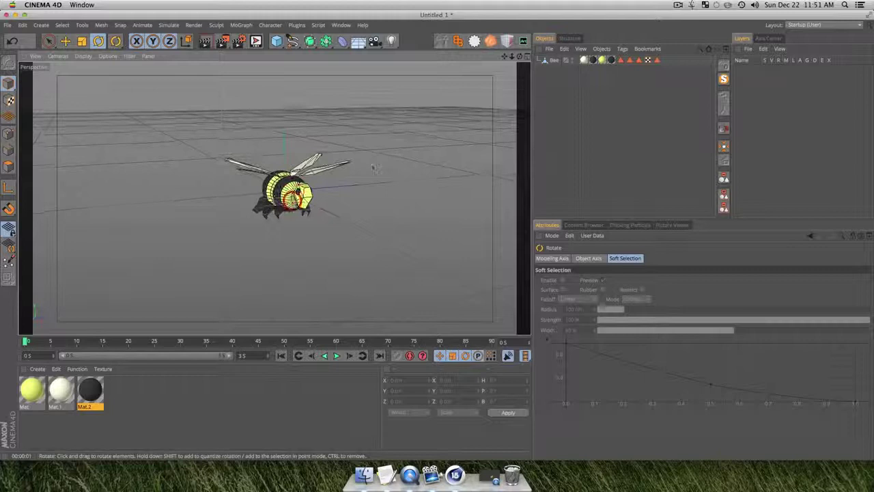
- Hide the Bee object in both the editor and the renderer
{"action": "left_click", "coordinate": [534, 89]}
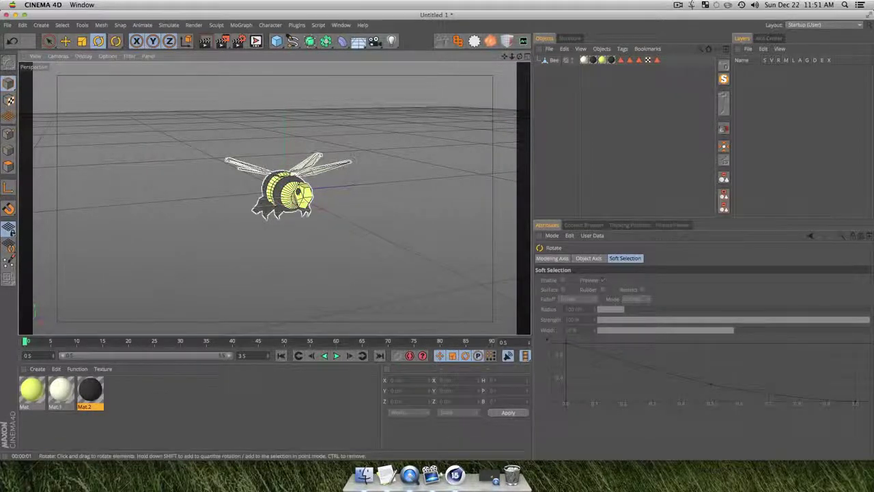
{"action": "left_click", "coordinate": [552, 100]}
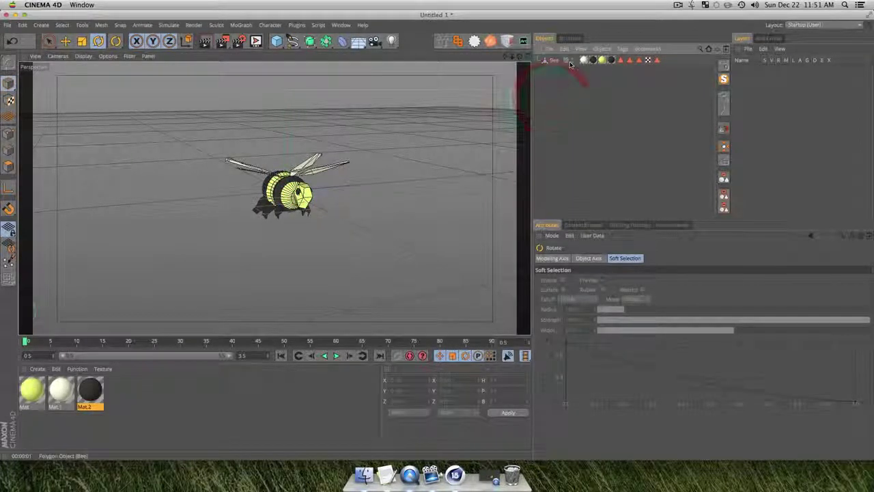
{"action": "key", "text": "alt"}
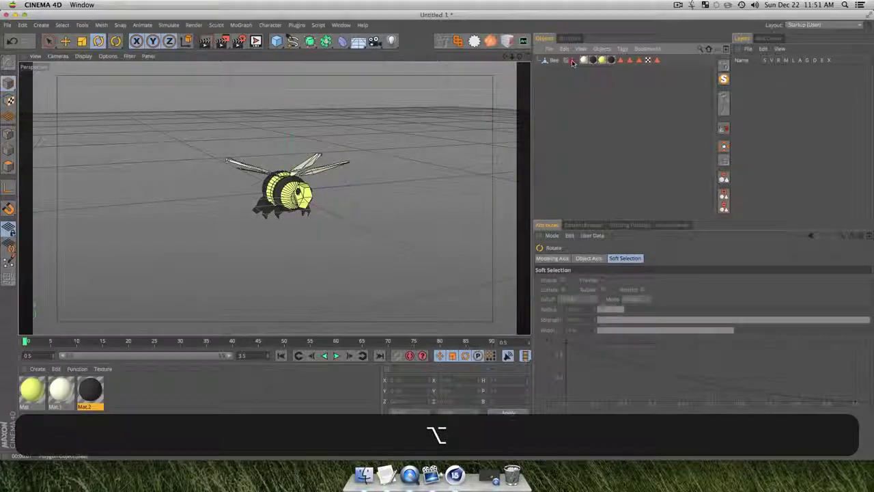
{"action": "left_click", "coordinate": [572, 62], "text": "alt"}
{"action": "key", "text": "3"}
{"action": "left_click_drag", "start_coordinate": [340, 201], "coordinate": [325, 185]}
{"action": "key", "text": "3"}
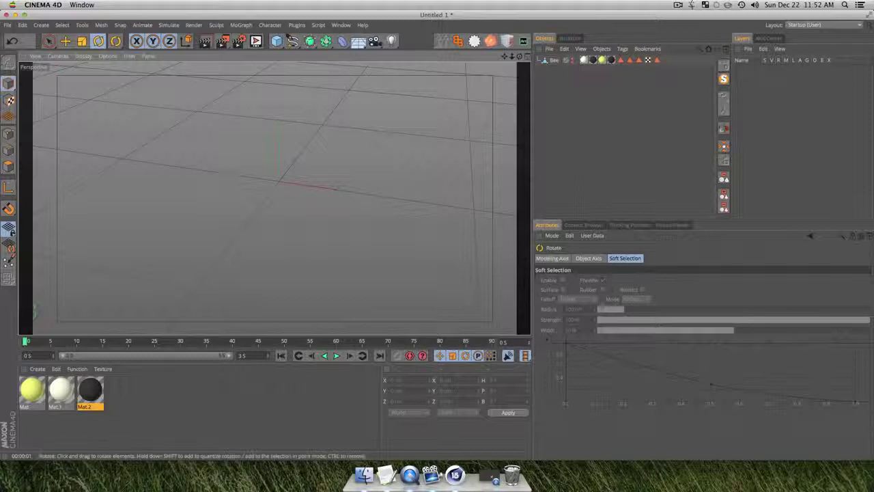
- Add a default 200 cm Cube at the scene origin
{"action": "left_click", "coordinate": [277, 41]}
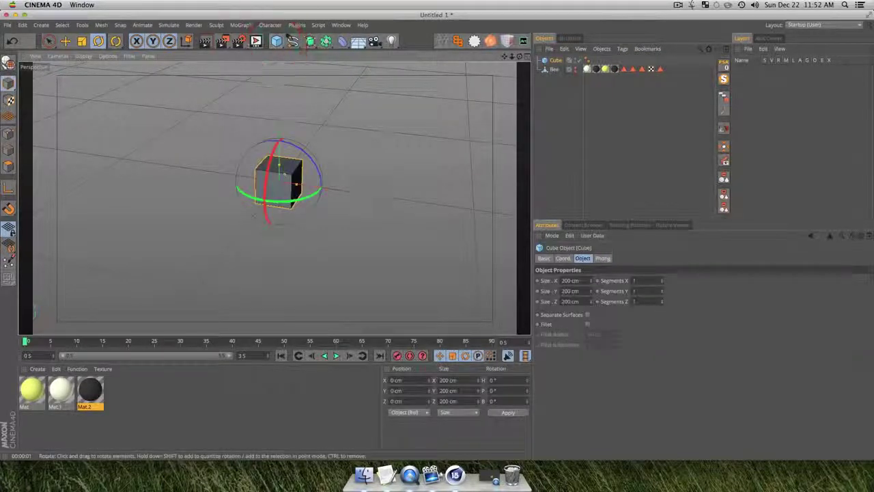
{"action": "left_click_drag", "start_coordinate": [258, 179], "coordinate": [292, 168]}
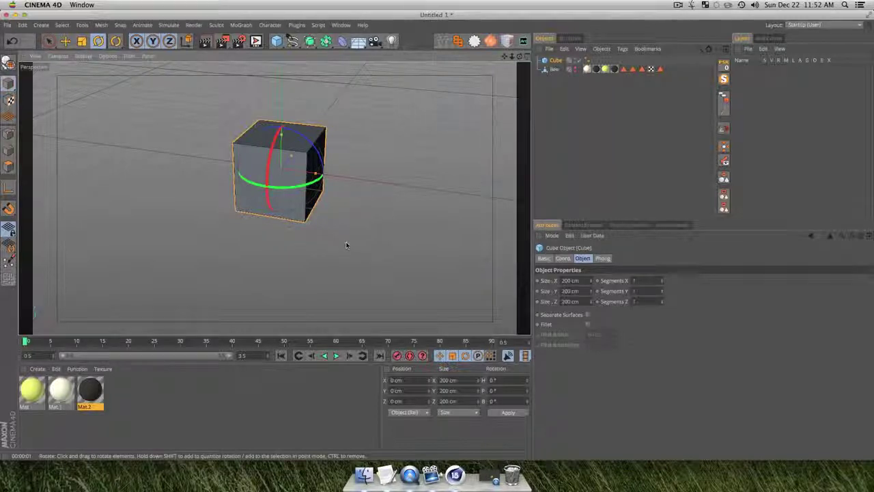
{"action": "key", "text": "3"}
{"action": "left_click_drag", "start_coordinate": [243, 178], "coordinate": [225, 195]}
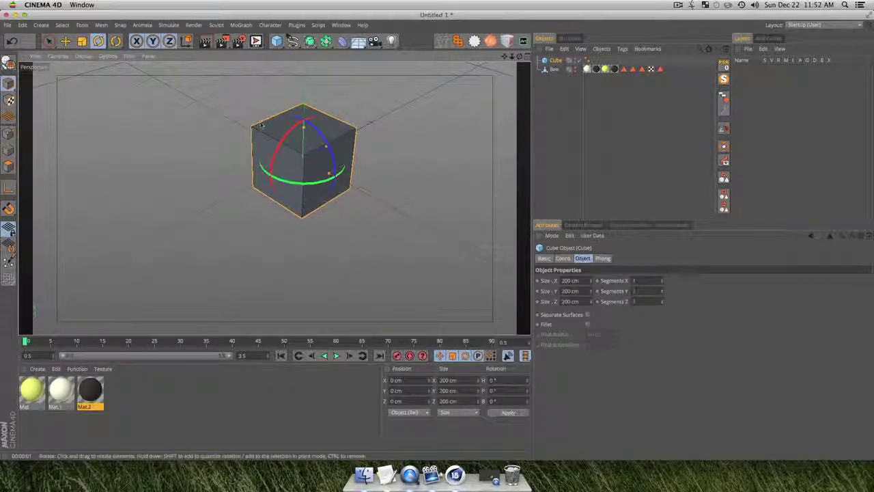
- Add a MoGraph Fracture object and make the Cube its child
{"action": "left_click", "coordinate": [237, 26]}
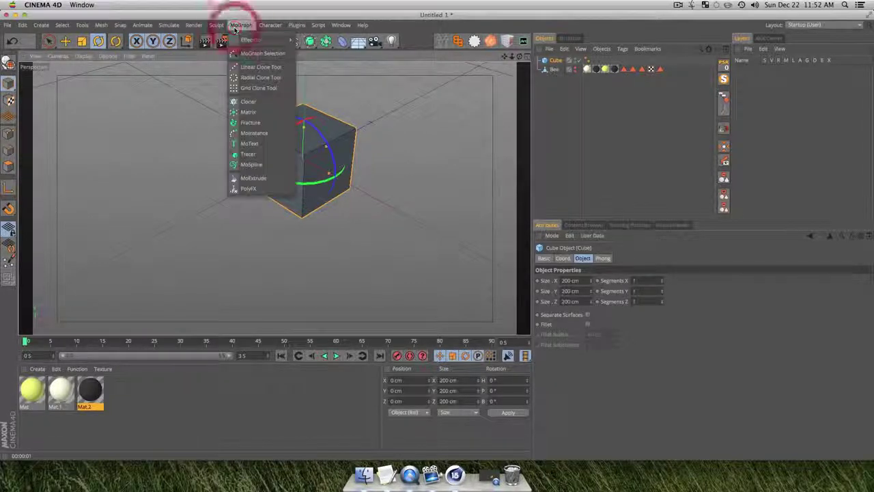
{"action": "left_click", "coordinate": [250, 122]}
{"action": "mouse_move", "coordinate": [556, 69]}
{"action": "left_mouse_down"}
{"action": "mouse_move", "coordinate": [564, 71]}
{"action": "mouse_move", "coordinate": [563, 61]}
{"action": "left_mouse_up"}
{"action": "left_click", "coordinate": [557, 127]}
{"action": "key", "text": "3"}
{"action": "left_click_drag", "start_coordinate": [275, 197], "coordinate": [372, 195]}
{"action": "left_click", "coordinate": [559, 118]}
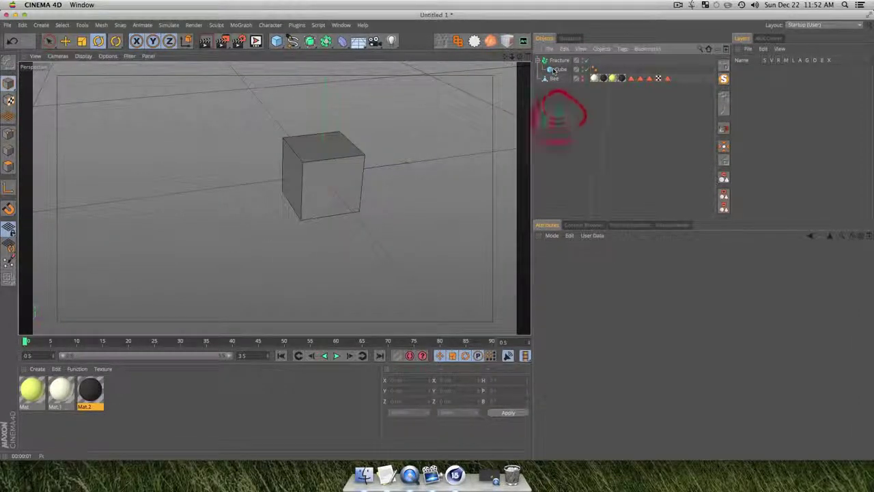
{"action": "left_click", "coordinate": [558, 61]}
{"action": "left_click", "coordinate": [239, 38]}
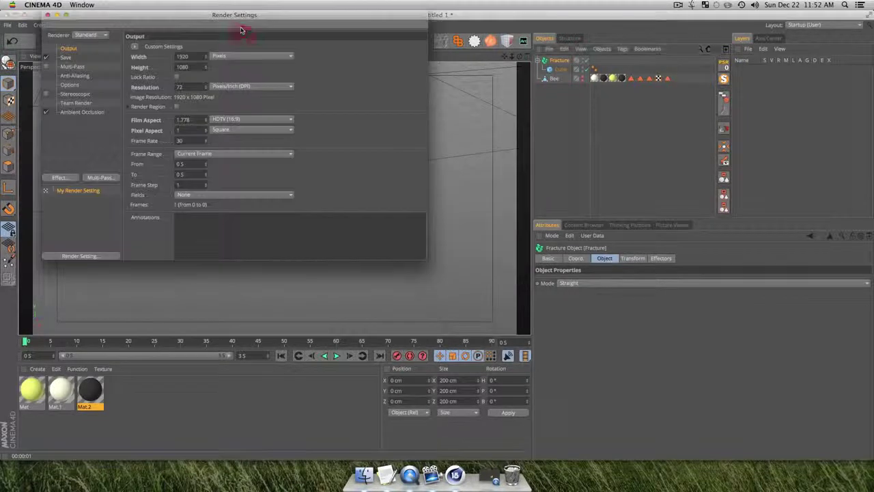
{"action": "left_click", "coordinate": [43, 15]}
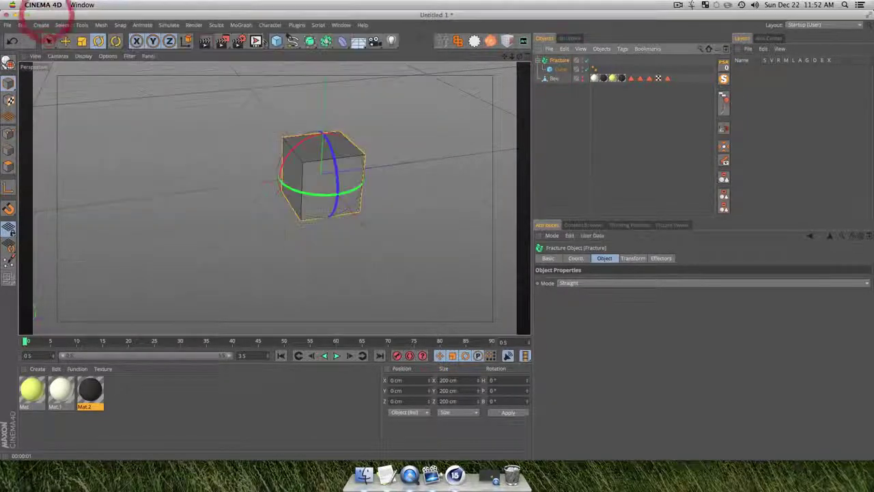
{"action": "left_click", "coordinate": [240, 24]}
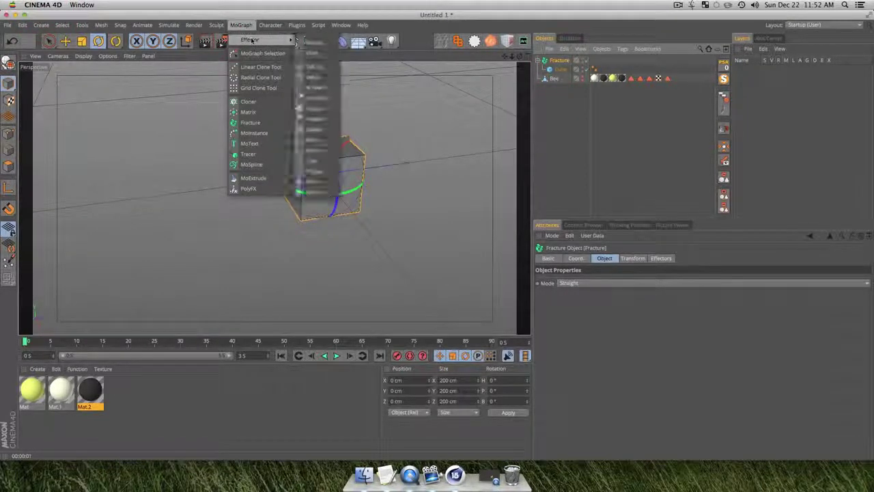
{"action": "left_click", "coordinate": [248, 156]}
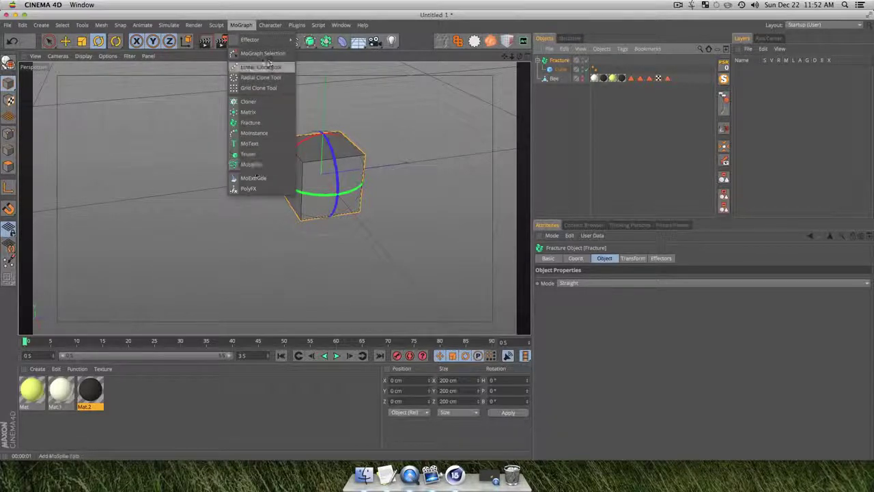
{"action": "mouse_move", "coordinate": [263, 39]}
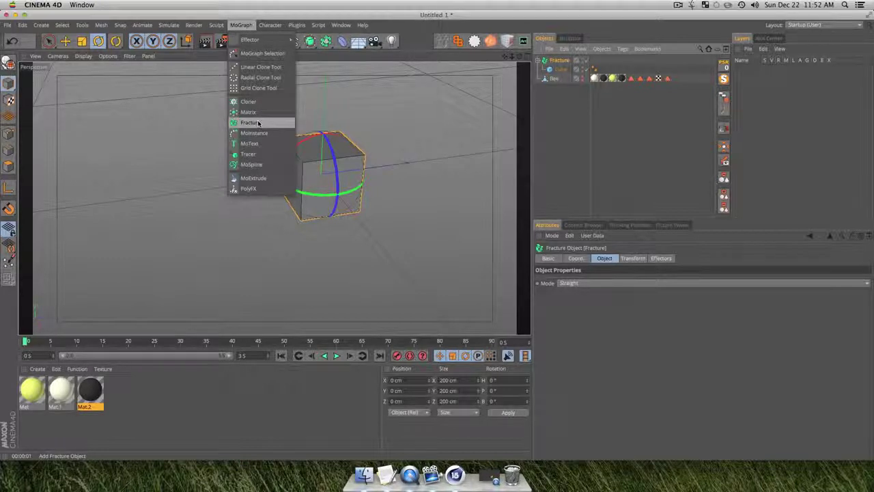
{"action": "left_click", "coordinate": [258, 123]}
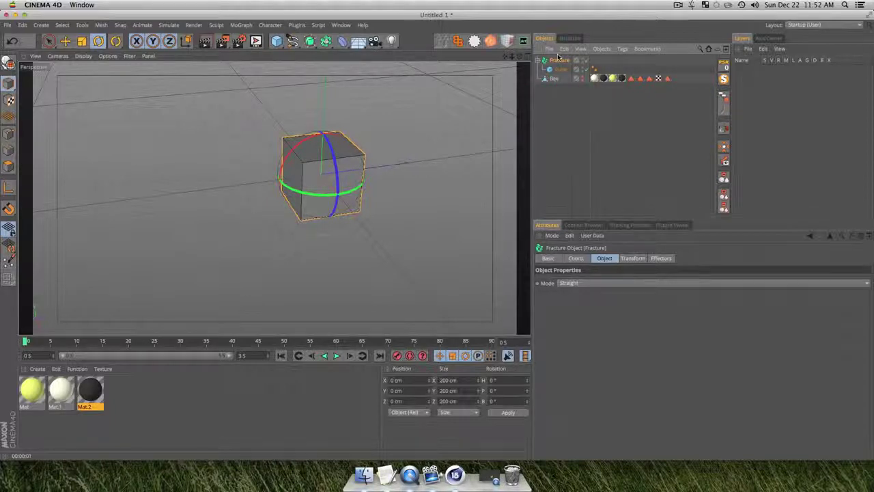
{"action": "left_click", "coordinate": [553, 131]}
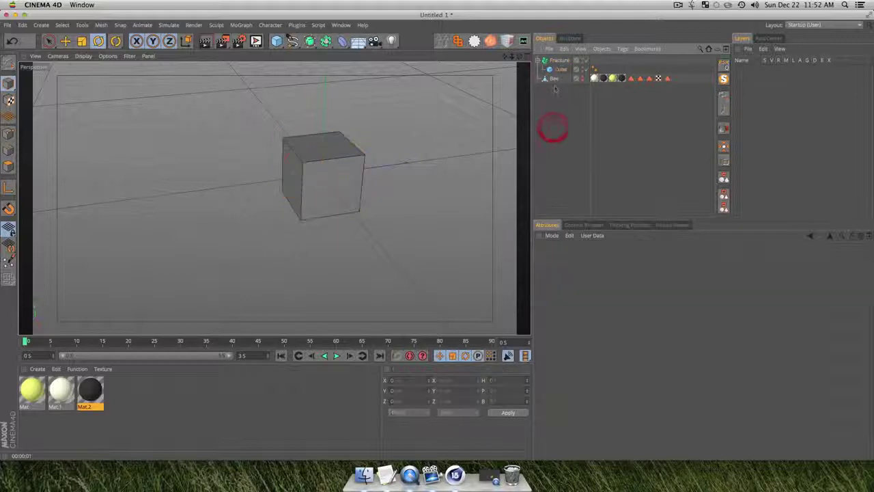
- Add a Random effector to the Fracture object
{"action": "left_click", "coordinate": [560, 61]}
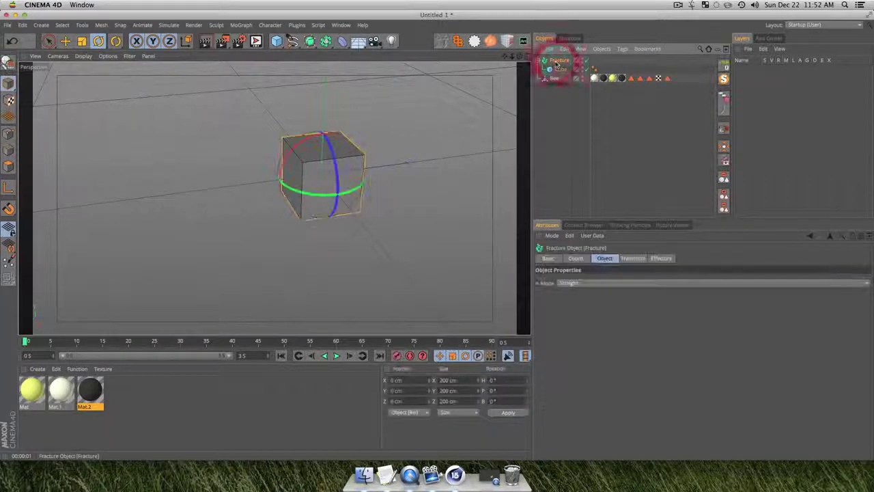
{"action": "left_click", "coordinate": [249, 26]}
{"action": "mouse_move", "coordinate": [243, 40]}
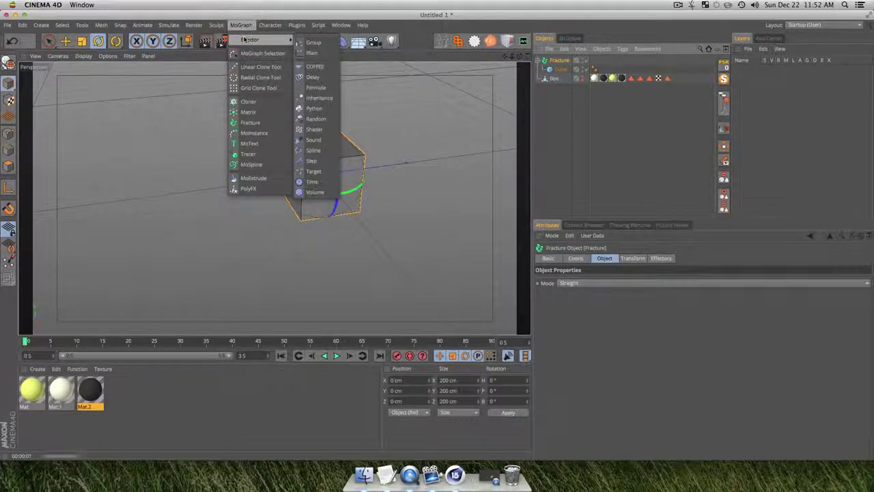
{"action": "left_click", "coordinate": [316, 119]}
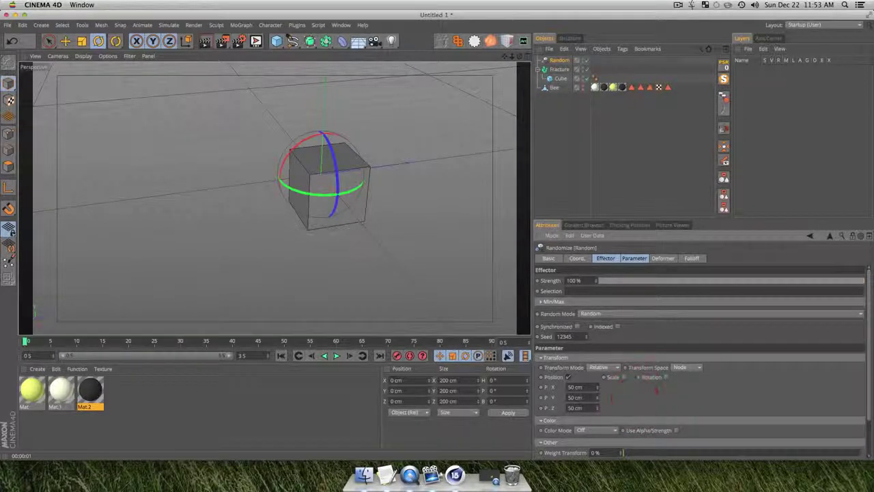
- Set the Random effector's random mode to Noise
{"action": "left_click", "coordinate": [639, 258]}
{"action": "left_click", "coordinate": [663, 258]}
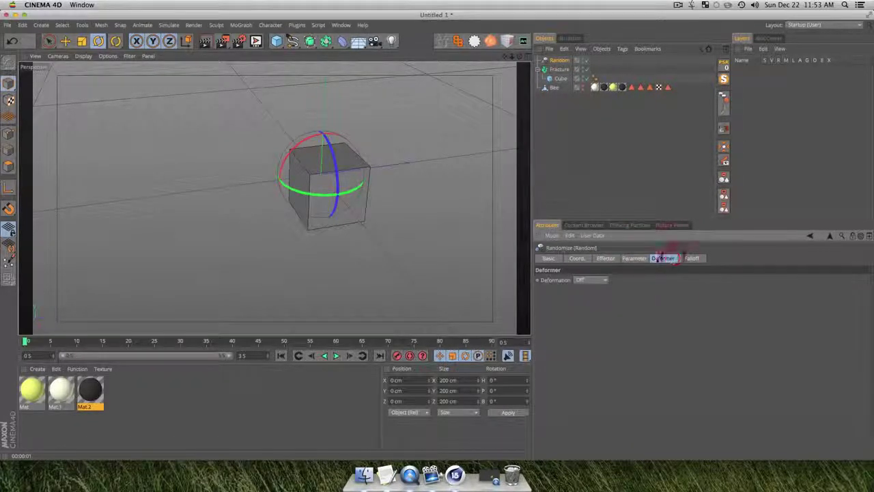
{"action": "left_click", "coordinate": [606, 258]}
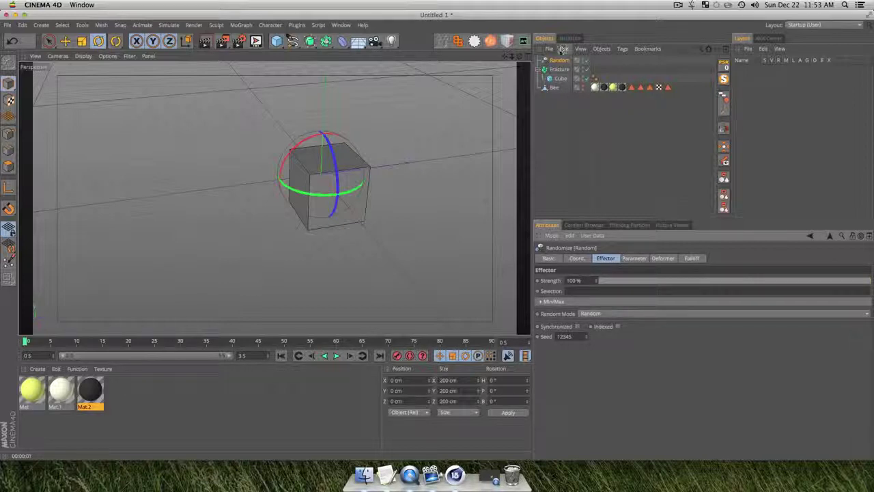
{"action": "left_click", "coordinate": [607, 261]}
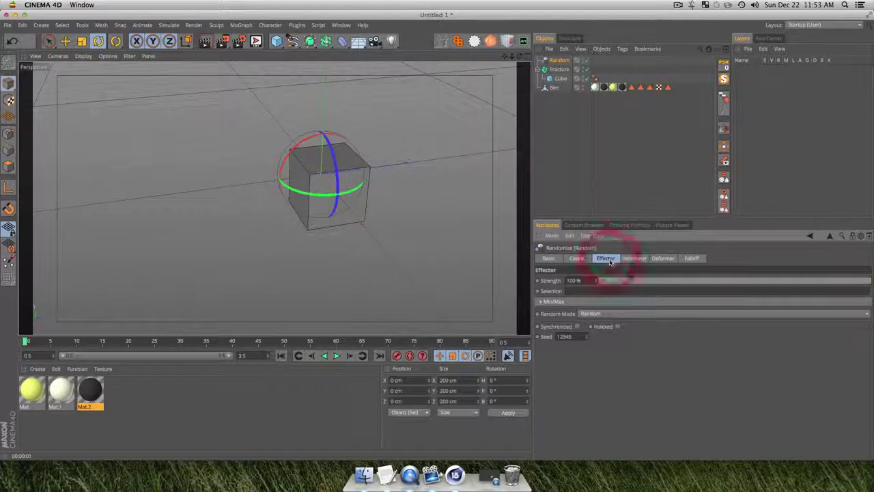
{"action": "left_click", "coordinate": [600, 314]}
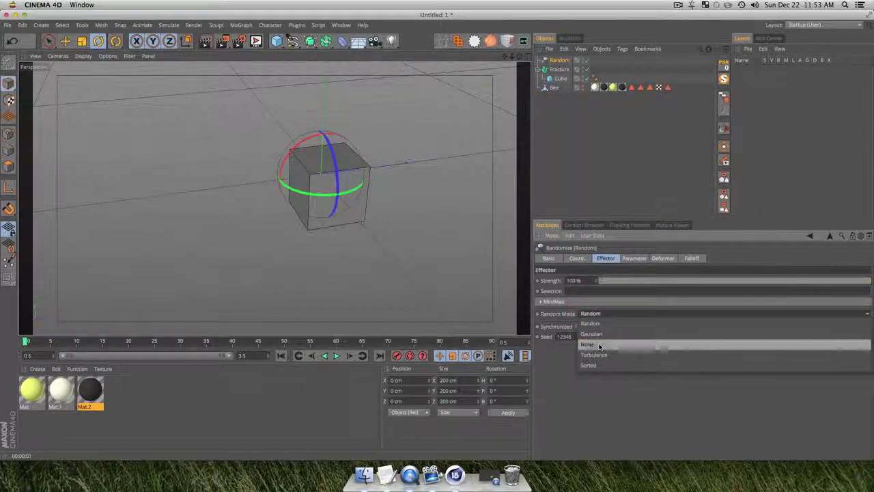
{"action": "left_click", "coordinate": [600, 346]}
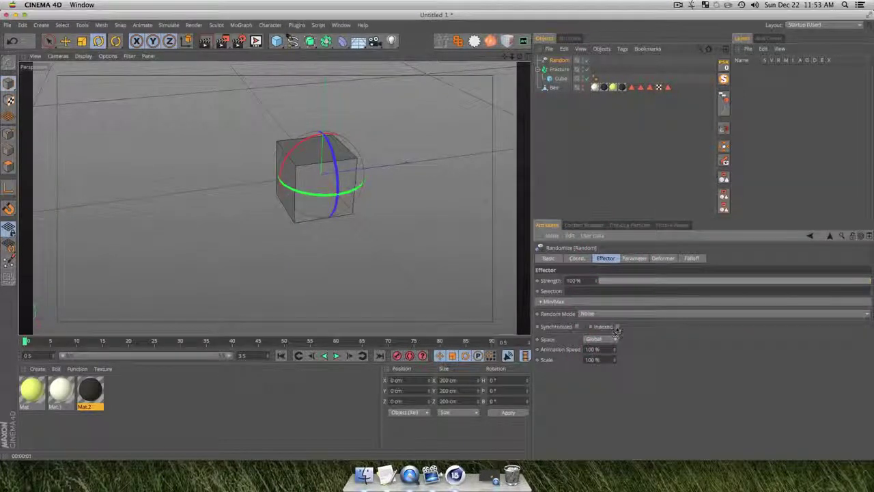
- Enable the Indexed option of the Random effector and play the animation to preview the cube's motion
{"action": "left_click", "coordinate": [617, 327]}
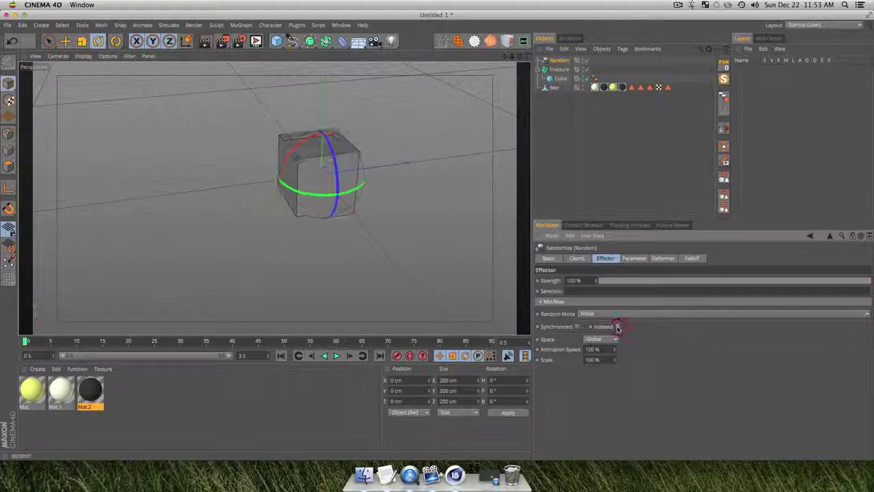
{"action": "left_click", "coordinate": [337, 355]}
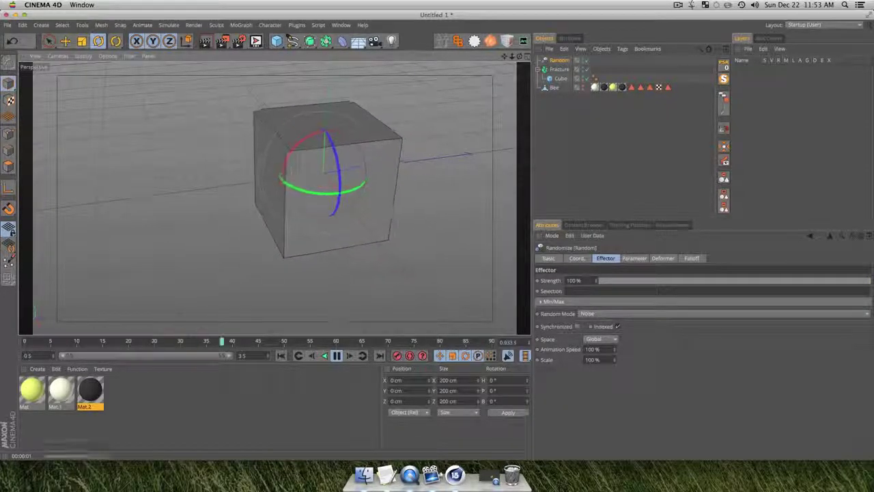
{"action": "left_click", "coordinate": [336, 355]}
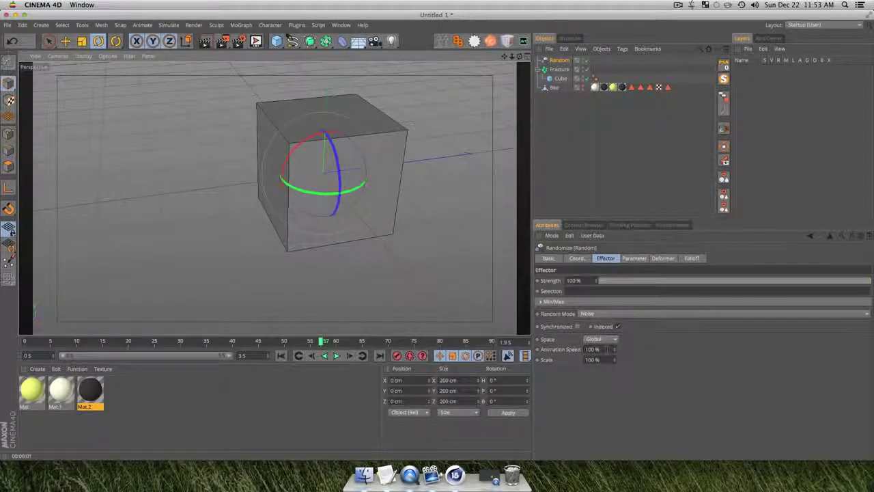
- Set the Random effector's animation speed to 50% and preview the slower motion
{"action": "left_click", "coordinate": [592, 349]}
{"action": "type", "text": "50"}
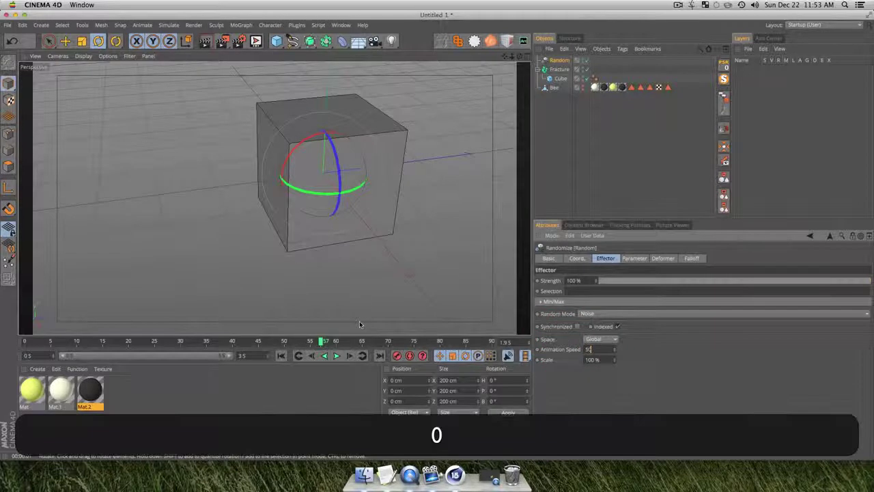
{"action": "left_click", "coordinate": [408, 324]}
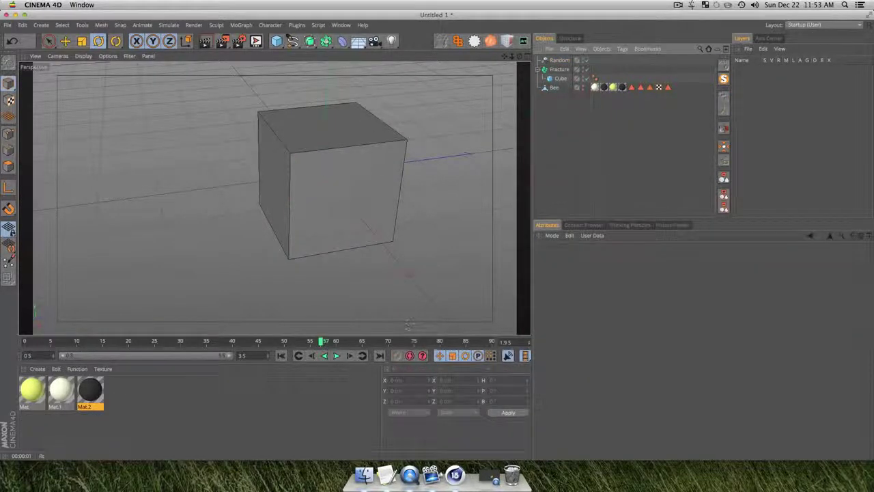
{"action": "left_click", "coordinate": [336, 355]}
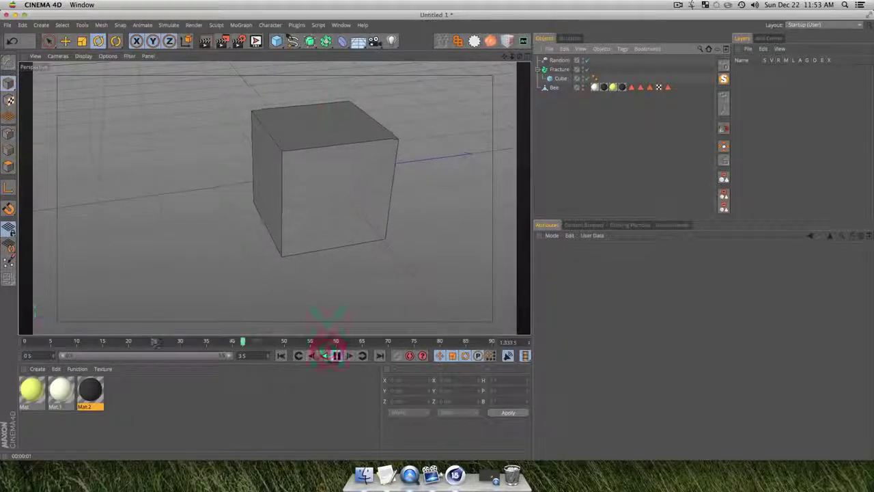
{"action": "left_click", "coordinate": [336, 355]}
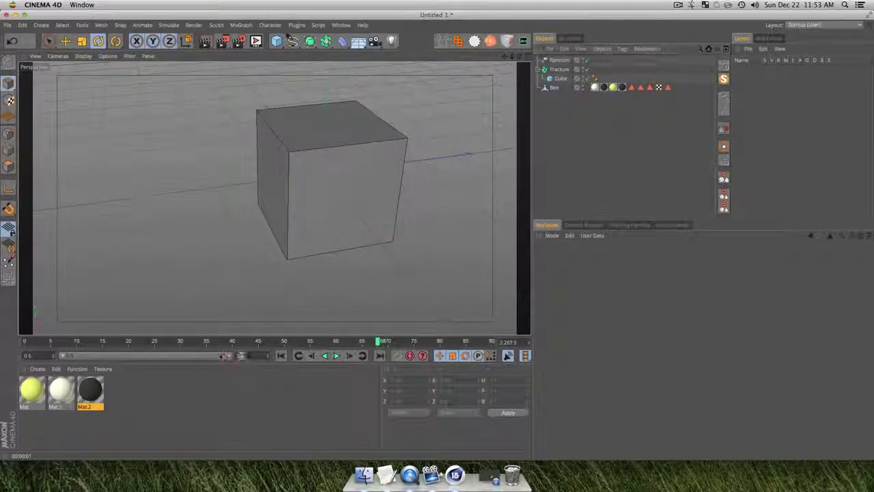
- Extend the timeline to 20 seconds, widen the preview range to its full length, and play the animation
{"action": "type", "text": "20"}
{"action": "key", "text": "Return"}
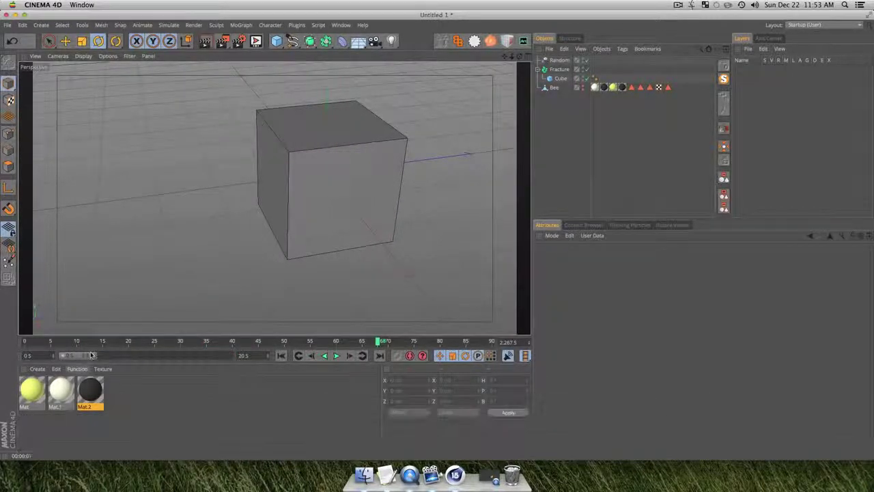
{"action": "left_click_drag", "start_coordinate": [91, 355], "coordinate": [228, 355]}
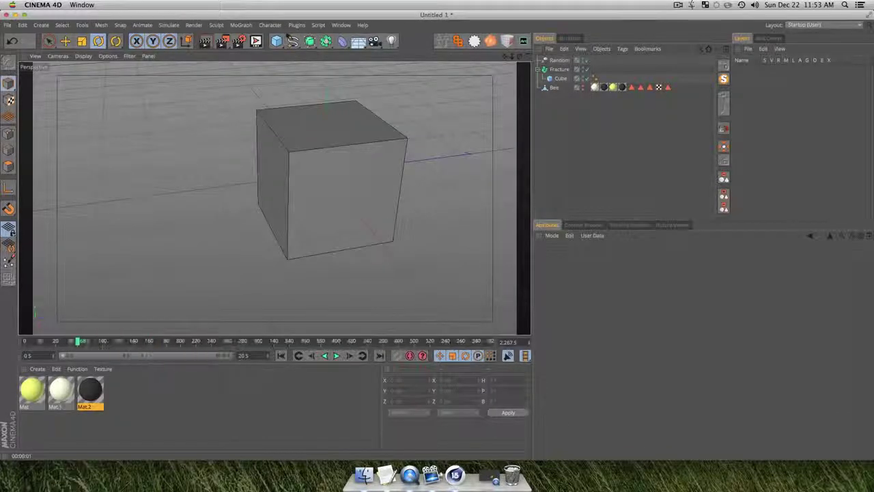
{"action": "left_click", "coordinate": [340, 360]}
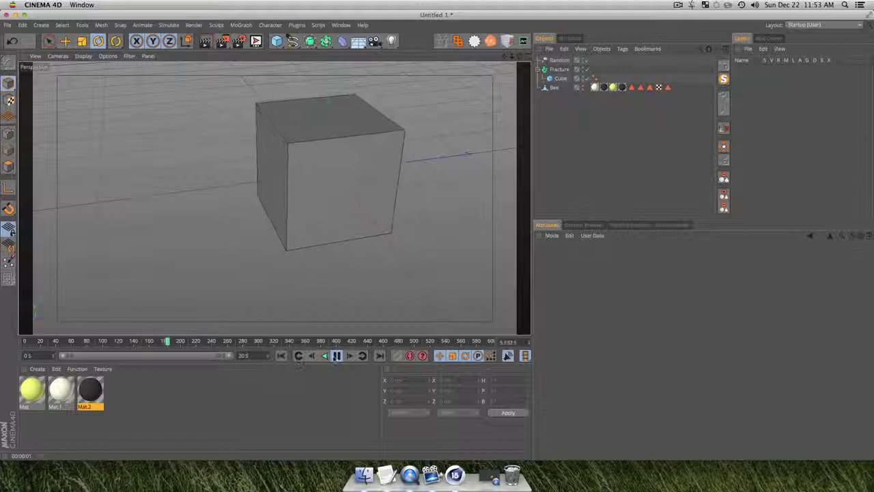
{"action": "left_click", "coordinate": [337, 356]}
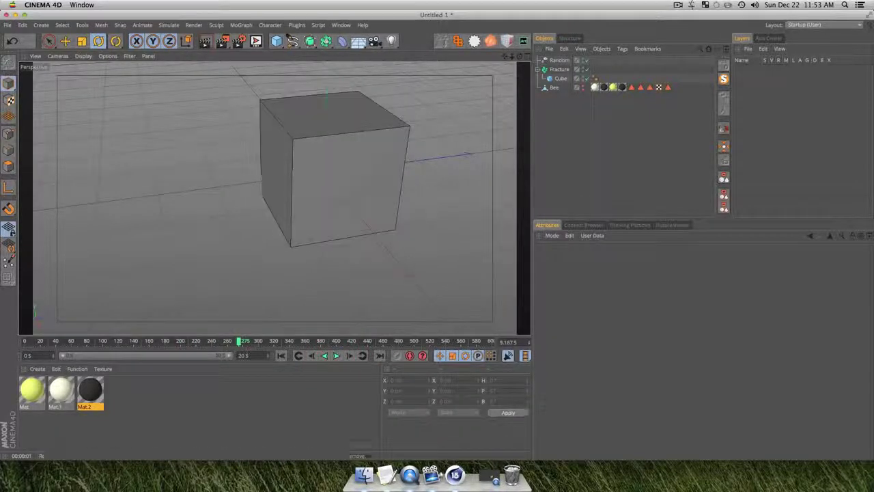
- Add a MoGraph Tracer object with the Fracture object as its trace link
{"action": "left_click", "coordinate": [294, 168]}
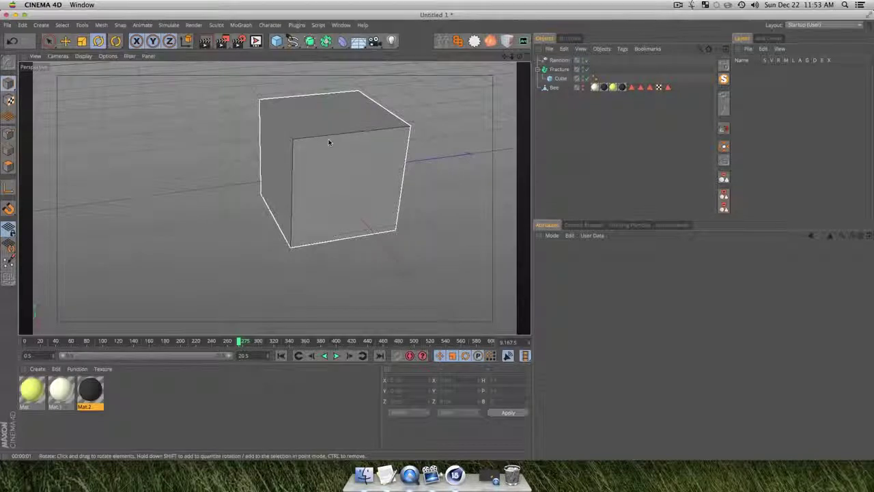
{"action": "left_click", "coordinate": [394, 98]}
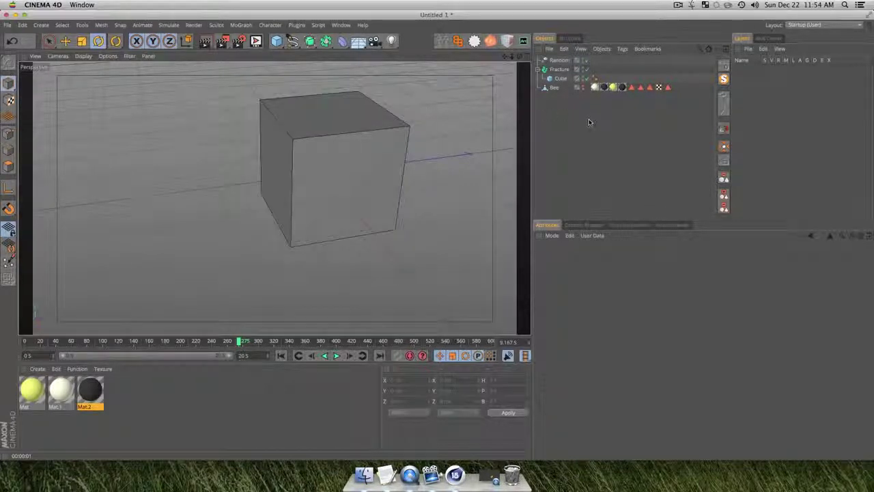
{"action": "left_click", "coordinate": [560, 70]}
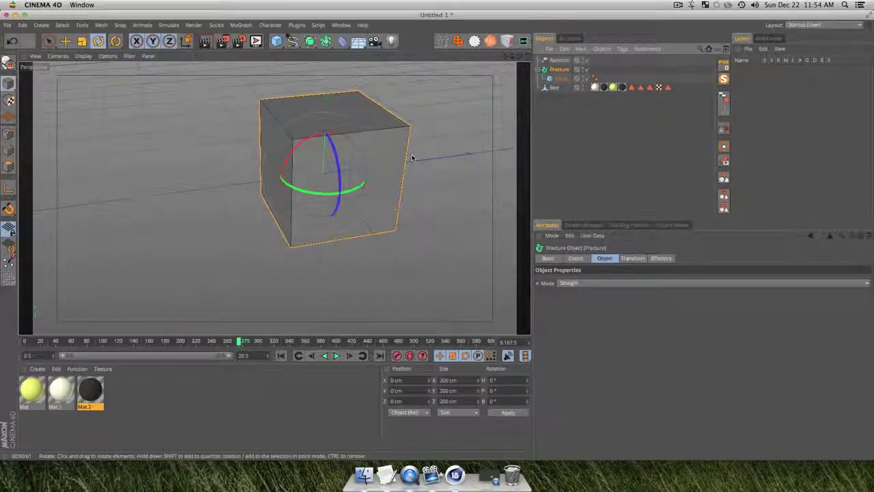
{"action": "scroll", "coordinate": [344, 175], "scroll_direction": "down", "scroll_amount": 3}
{"action": "key", "text": "3"}
{"action": "left_click_drag", "start_coordinate": [372, 179], "coordinate": [399, 152]}
{"action": "key", "text": "2"}
{"action": "left_click_drag", "start_coordinate": [338, 169], "coordinate": [312, 209]}
{"action": "key", "text": "3"}
{"action": "left_click", "coordinate": [541, 121]}
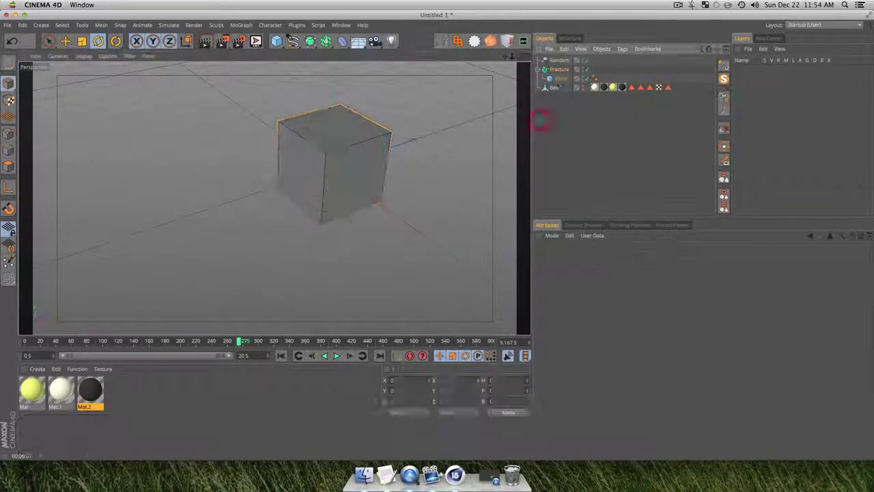
{"action": "left_click", "coordinate": [557, 72]}
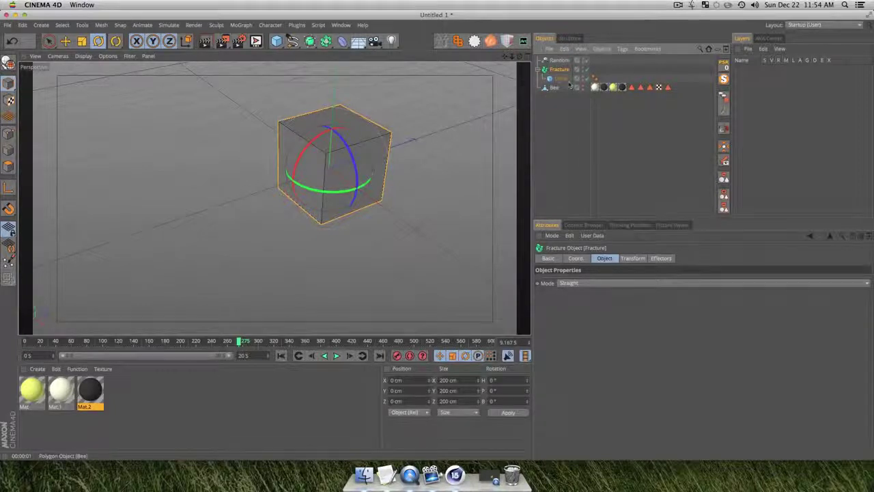
{"action": "left_click", "coordinate": [240, 25]}
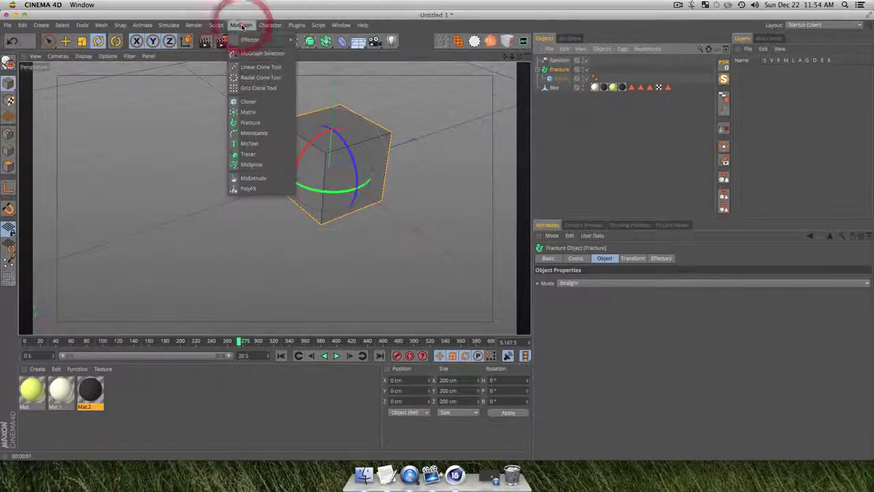
{"action": "left_click", "coordinate": [249, 154]}
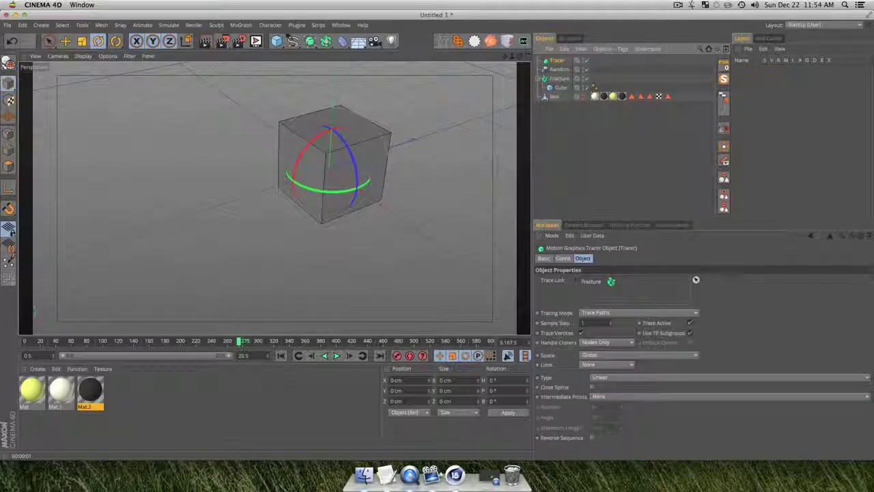
{"action": "left_click", "coordinate": [560, 166]}
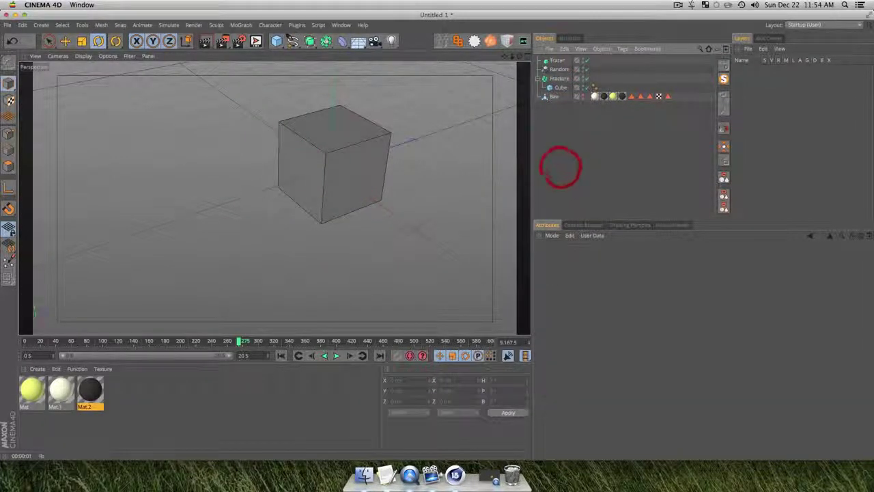
- Play the animation with the Tracer selected, and return to the first frame
{"action": "left_click", "coordinate": [556, 60]}
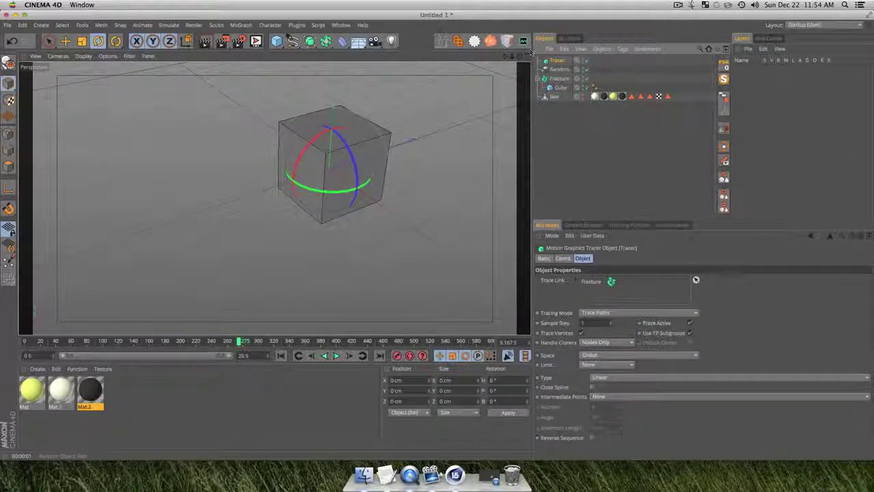
{"action": "left_click", "coordinate": [336, 356]}
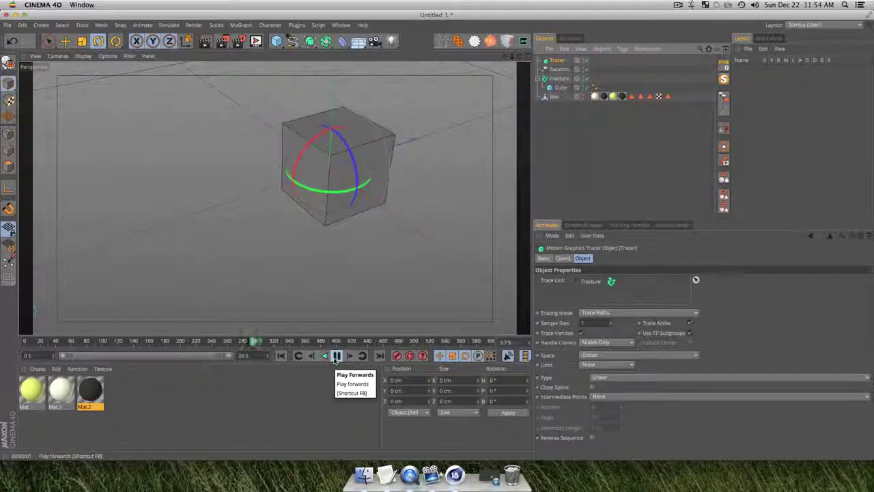
{"action": "left_click", "coordinate": [336, 356]}
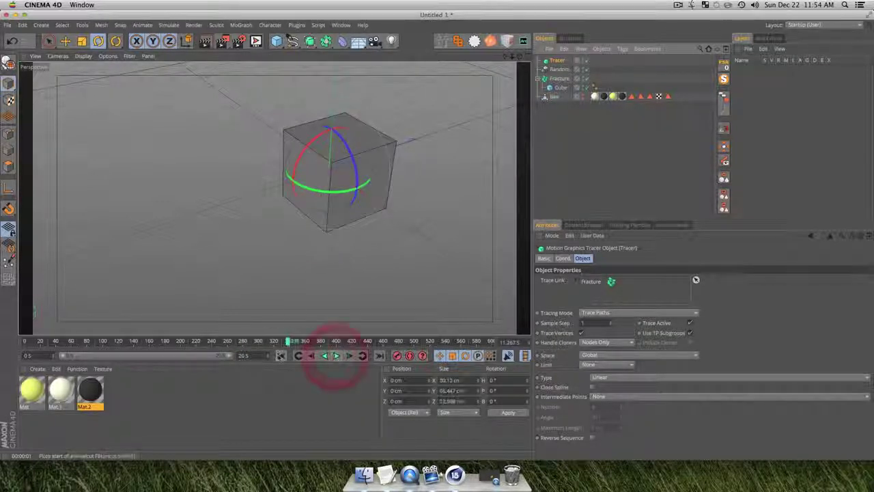
{"action": "left_click", "coordinate": [281, 356]}
{"action": "left_click", "coordinate": [571, 146]}
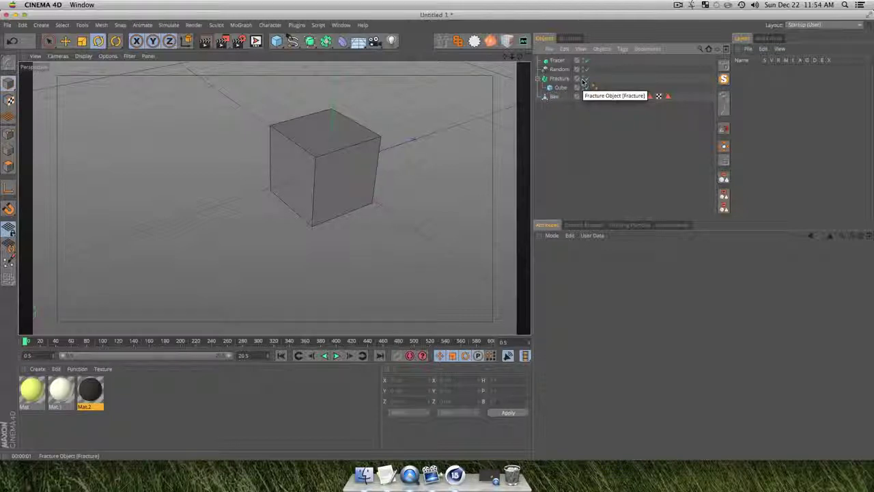
- Hide the Fracture object and its cube in the viewport while keeping the Fracture object enabled
{"action": "left_click", "coordinate": [588, 79]}
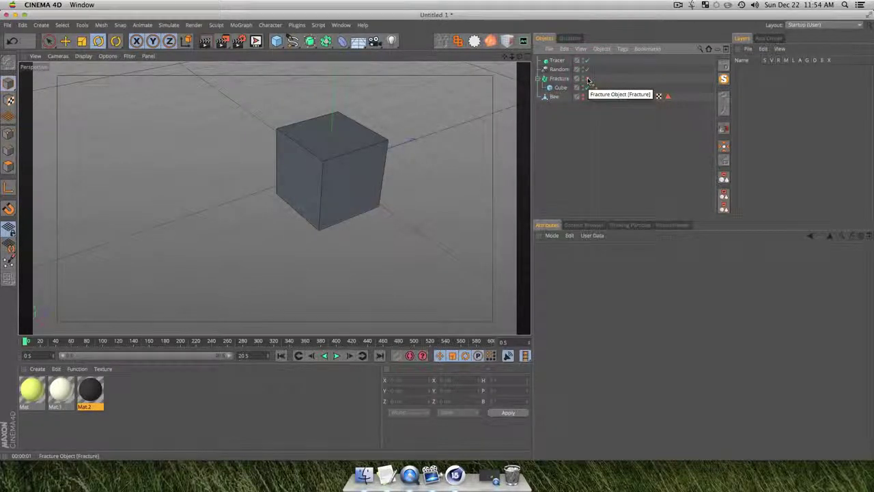
{"action": "left_click", "coordinate": [586, 80]}
{"action": "key", "text": "alt"}
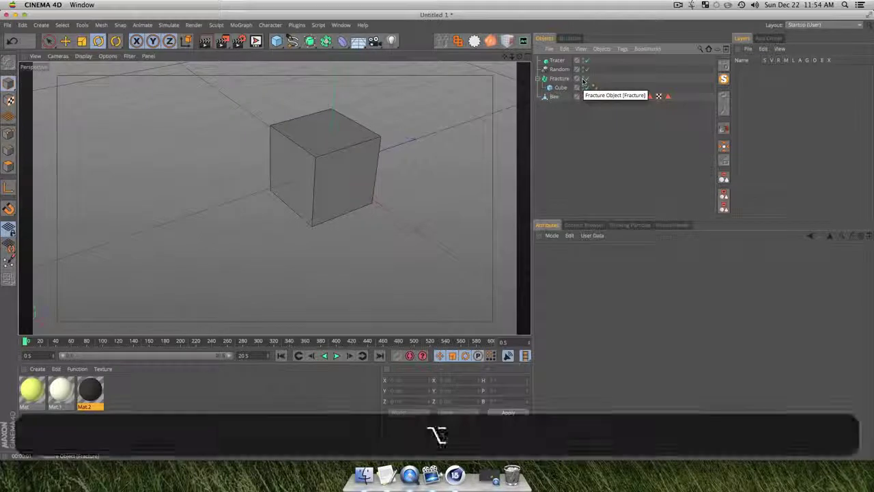
{"action": "left_click", "coordinate": [584, 88], "text": "alt"}
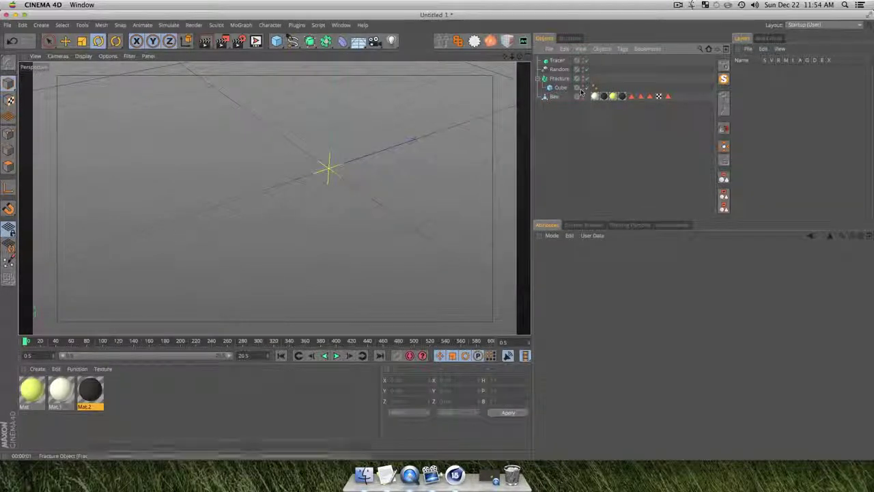
- Play the animation and examine the traced motion path from several angles
{"action": "left_click", "coordinate": [338, 356]}
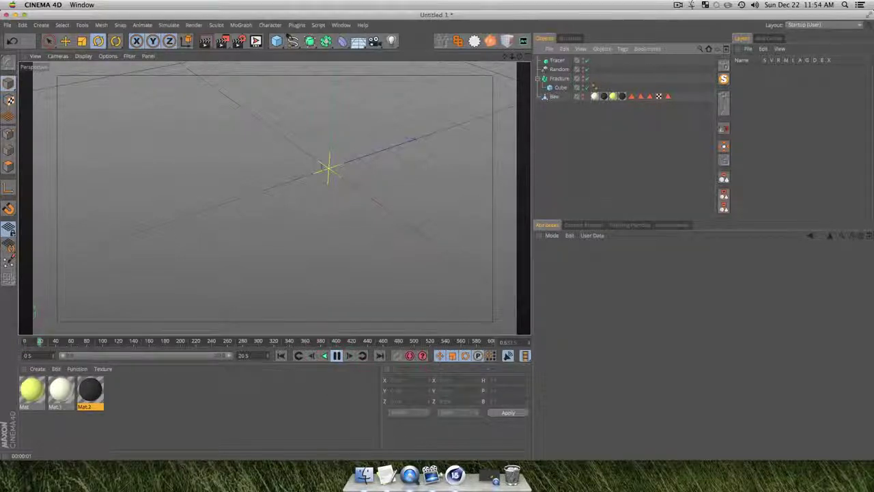
{"action": "key", "text": "3"}
{"action": "left_click_drag", "start_coordinate": [325, 168], "coordinate": [333, 186]}
{"action": "left_click", "coordinate": [401, 314]}
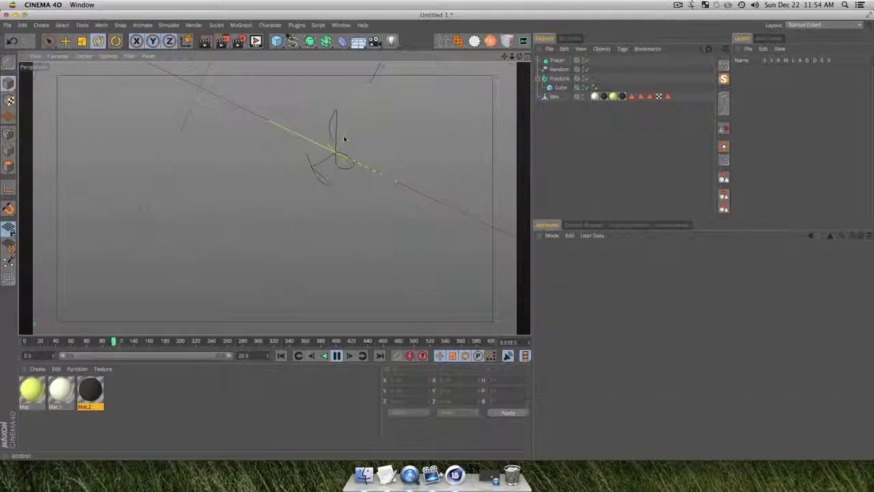
{"action": "key", "text": "3"}
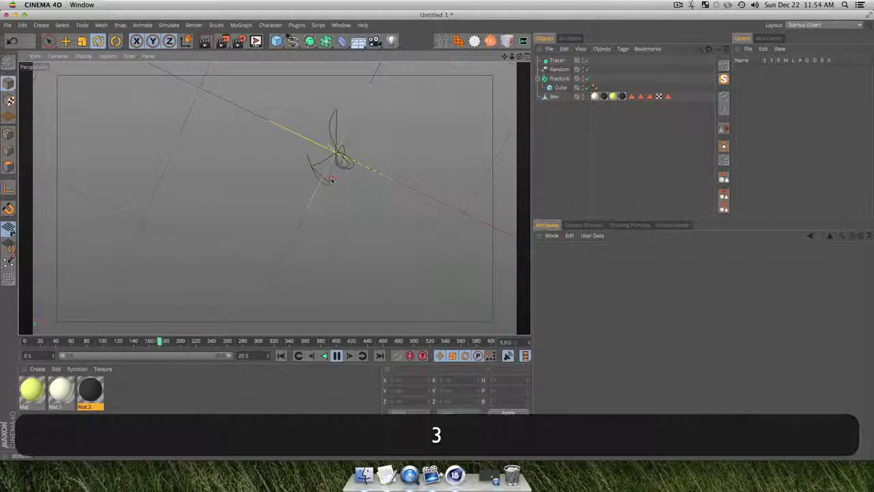
{"action": "left_click_drag", "start_coordinate": [339, 139], "coordinate": [369, 97]}
{"action": "key", "text": "2"}
{"action": "key", "text": "3"}
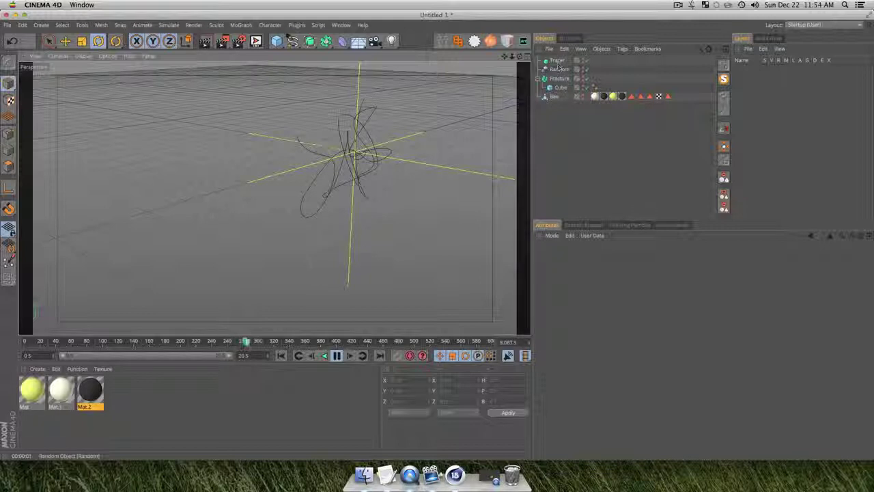
- Set the Tracer's sample step to 4 and replay the animation from the start
{"action": "left_click", "coordinate": [557, 60]}
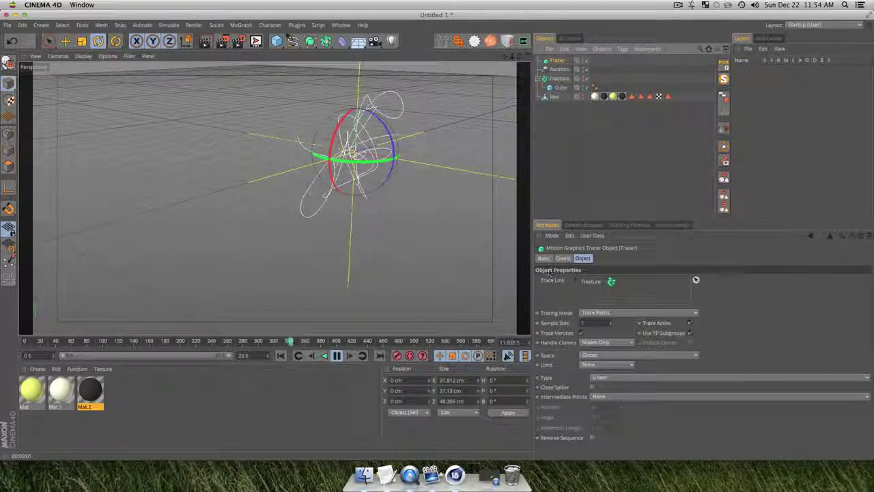
{"action": "left_click", "coordinate": [611, 322]}
{"action": "double_click", "coordinate": [612, 323]}
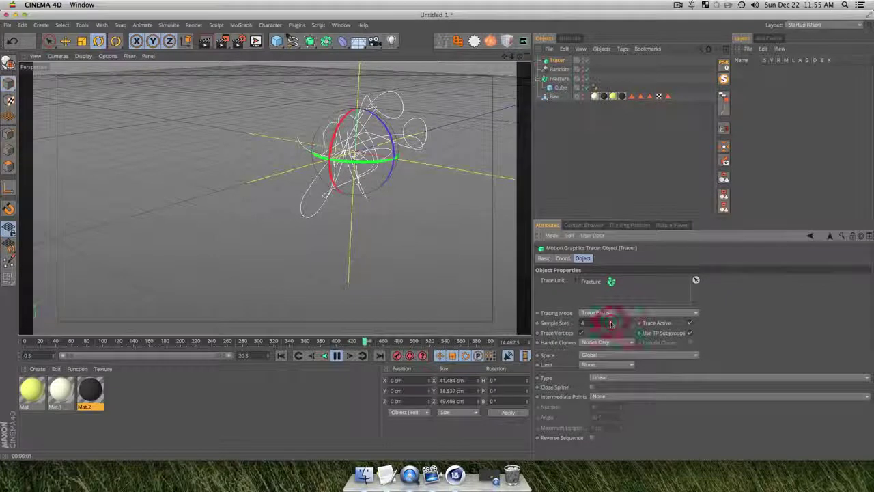
{"action": "left_click", "coordinate": [558, 178]}
{"action": "left_click", "coordinate": [336, 356]}
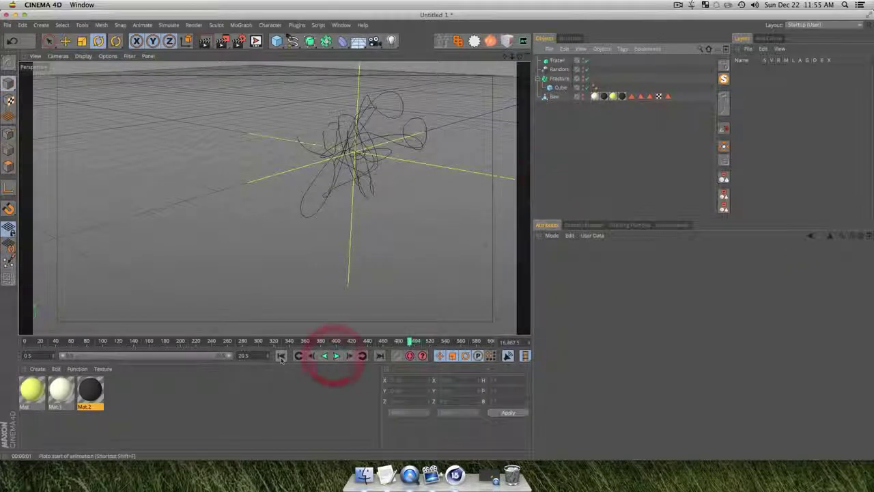
{"action": "left_click", "coordinate": [281, 356]}
{"action": "left_click", "coordinate": [336, 356]}
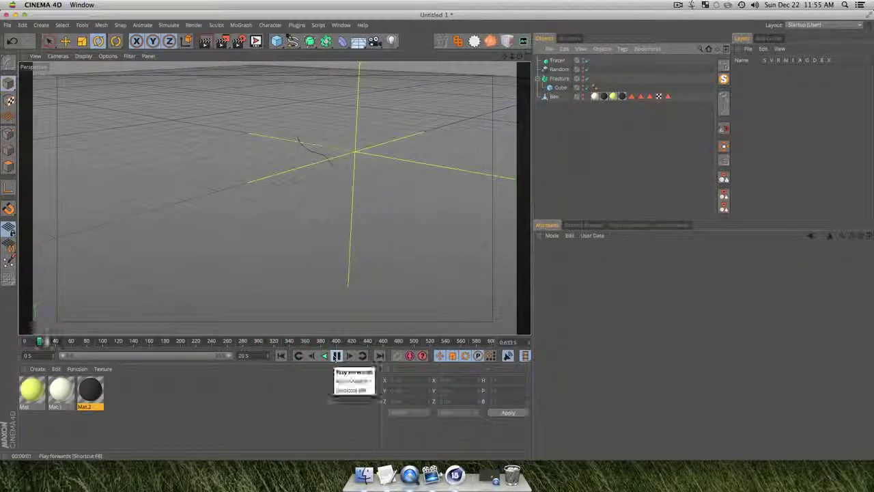
{"action": "left_click", "coordinate": [336, 356]}
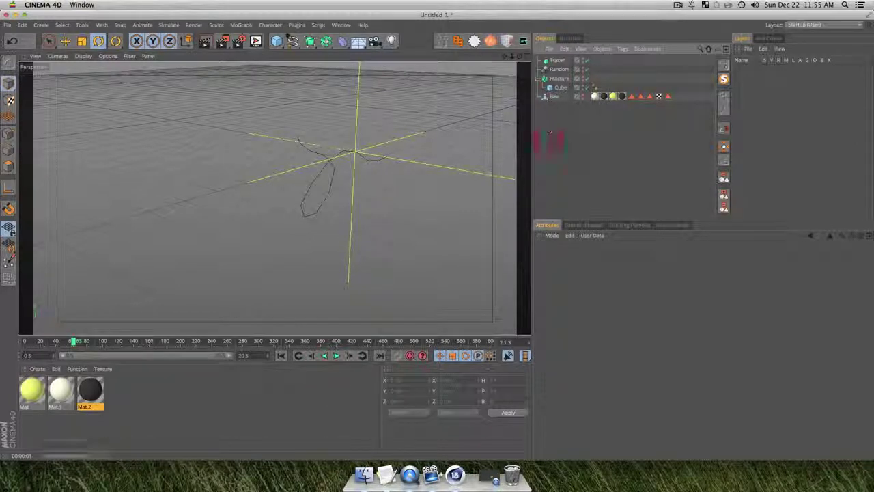
- Set the Tracer's sample step to 1 and deselect it
{"action": "left_click", "coordinate": [558, 60]}
{"action": "left_click_drag", "start_coordinate": [592, 323], "coordinate": [539, 321]}
{"action": "type", "text": "1"}
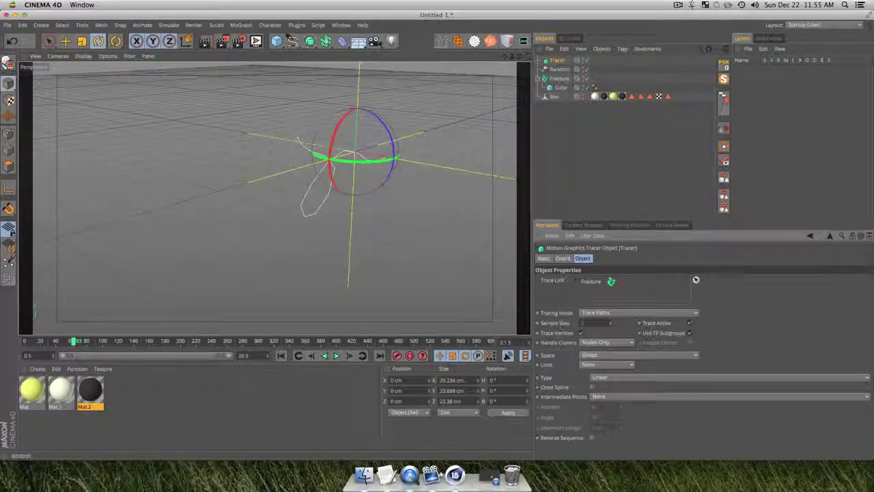
{"action": "left_click", "coordinate": [564, 163]}
- Play the animation, examine the smoother traced path from several angles, and return to the first frame
{"action": "key", "text": "3"}
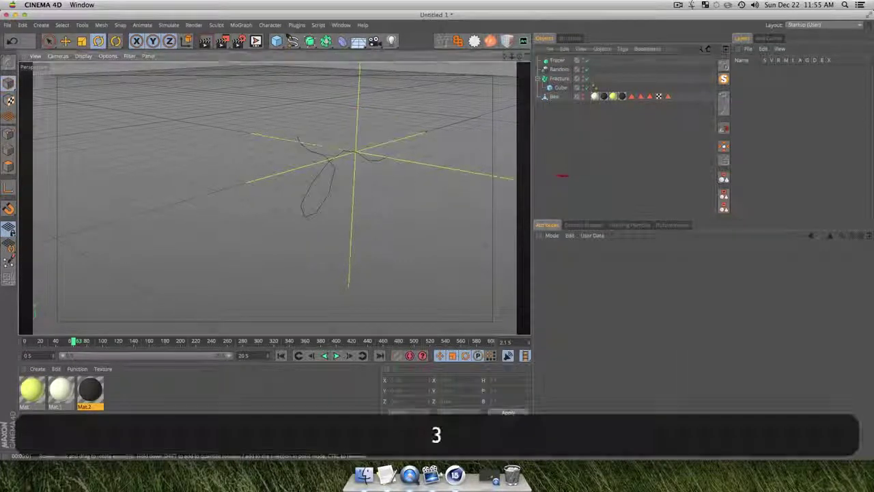
{"action": "left_click_drag", "start_coordinate": [562, 176], "coordinate": [274, 233]}
{"action": "left_click", "coordinate": [336, 356]}
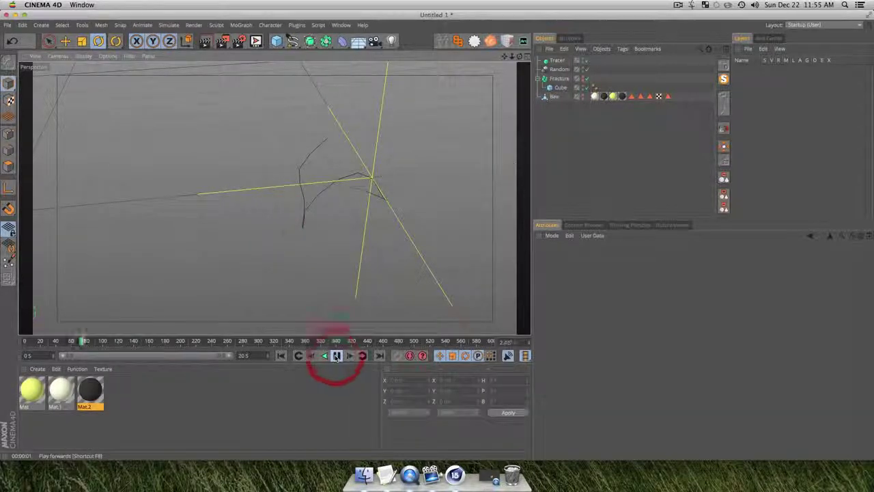
{"action": "key", "text": "3"}
{"action": "left_click_drag", "start_coordinate": [379, 269], "coordinate": [319, 181]}
{"action": "key", "text": "2"}
{"action": "key", "text": "3"}
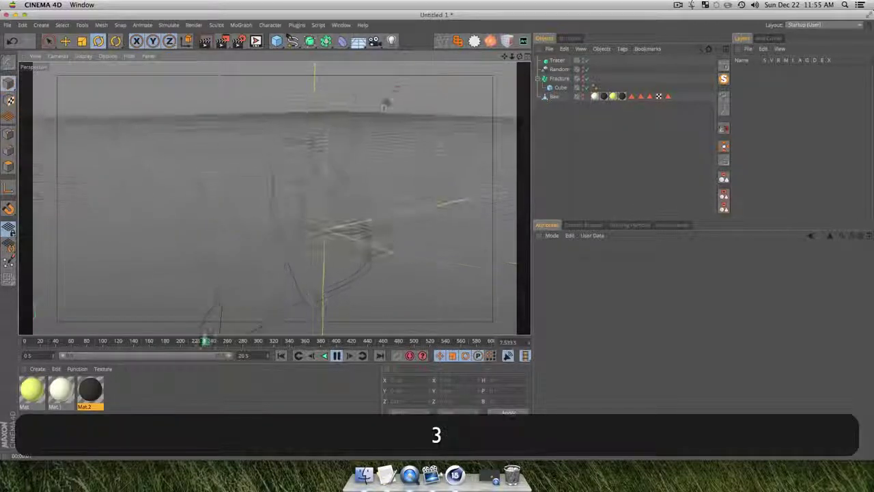
{"action": "left_click_drag", "start_coordinate": [382, 98], "coordinate": [359, 239]}
{"action": "key", "text": "3"}
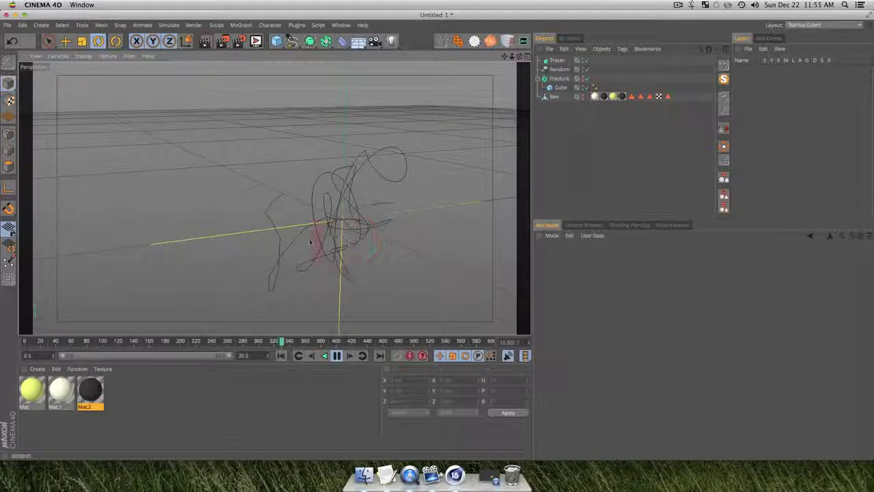
{"action": "key", "text": "3"}
{"action": "left_click_drag", "start_coordinate": [274, 197], "coordinate": [252, 259]}
{"action": "scroll", "coordinate": [305, 244], "scroll_direction": "down", "scroll_amount": 5}
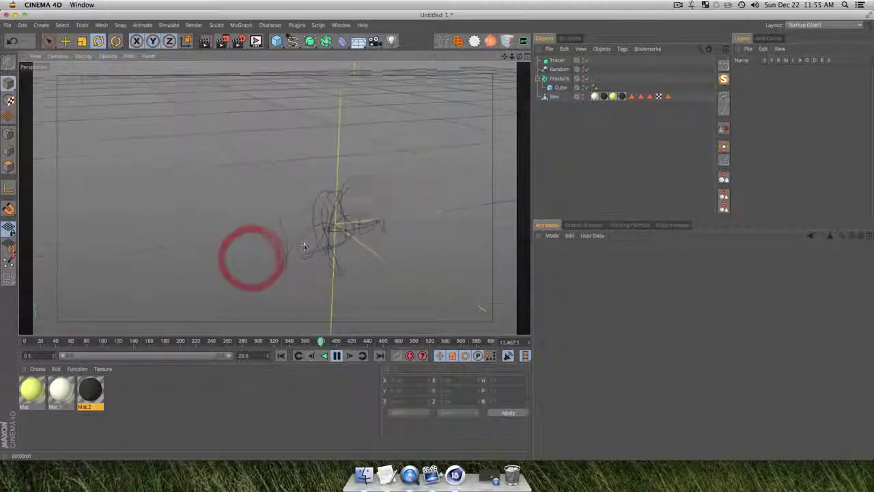
{"action": "key", "text": "3"}
{"action": "left_click_drag", "start_coordinate": [304, 241], "coordinate": [350, 232]}
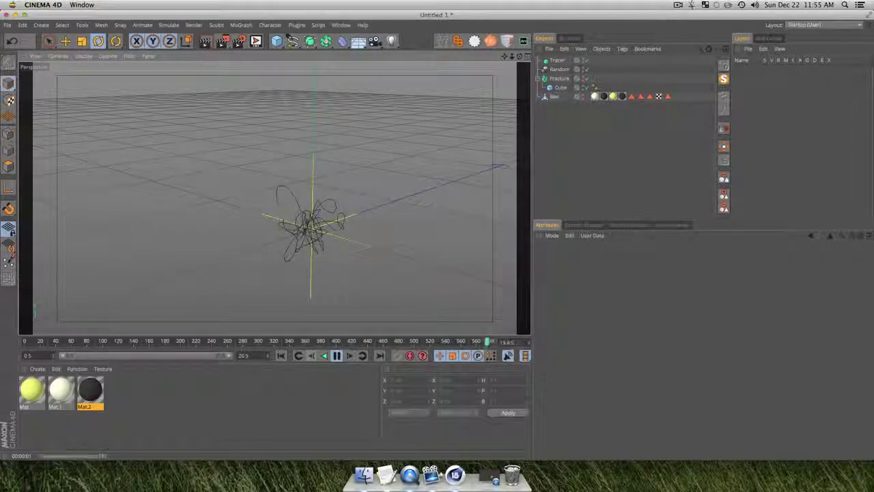
{"action": "left_click", "coordinate": [337, 355]}
{"action": "left_click", "coordinate": [282, 356]}
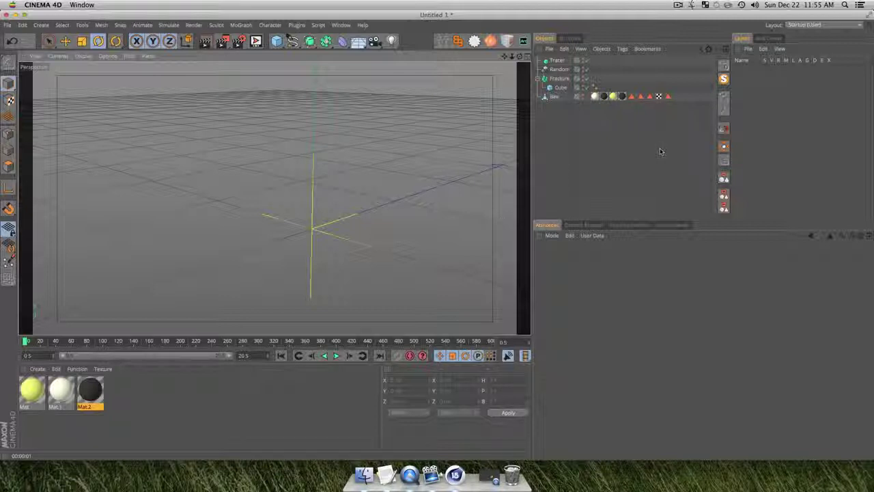
- Set the Random effector's position variation to 8000 cm in X, 6000 cm in Y and 6000 cm in Z
{"action": "left_click", "coordinate": [567, 133]}
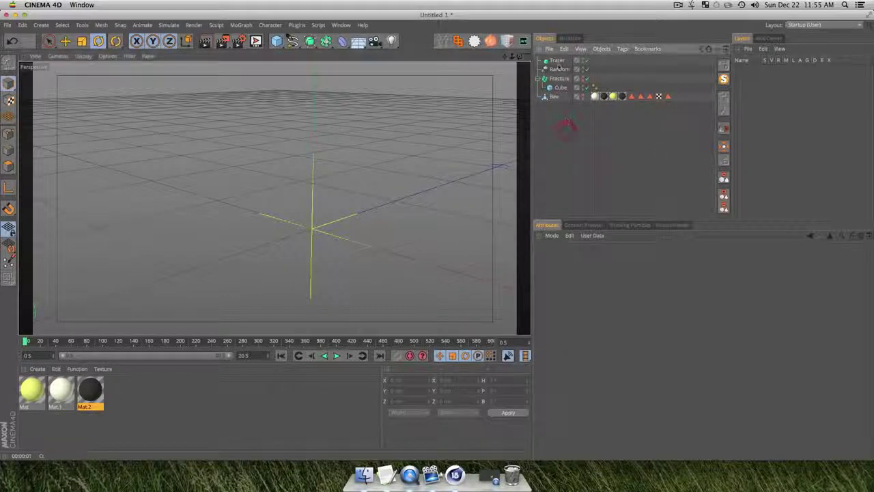
{"action": "left_click", "coordinate": [559, 69]}
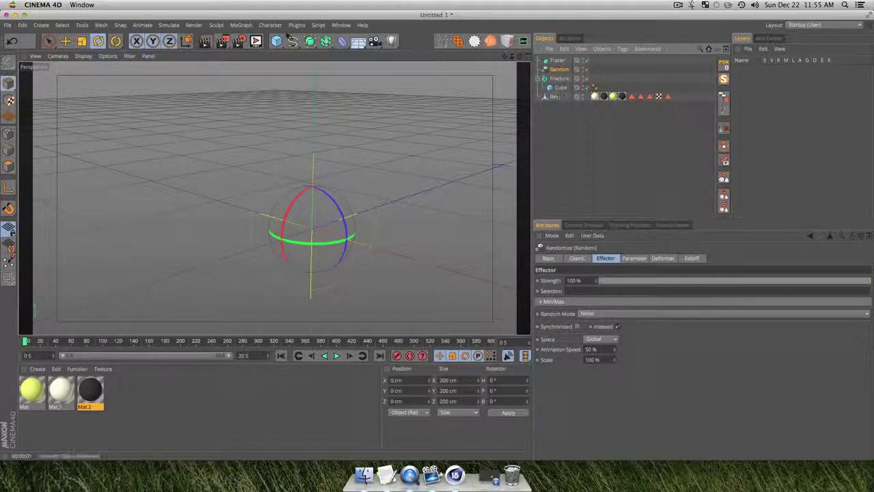
{"action": "left_click", "coordinate": [634, 258]}
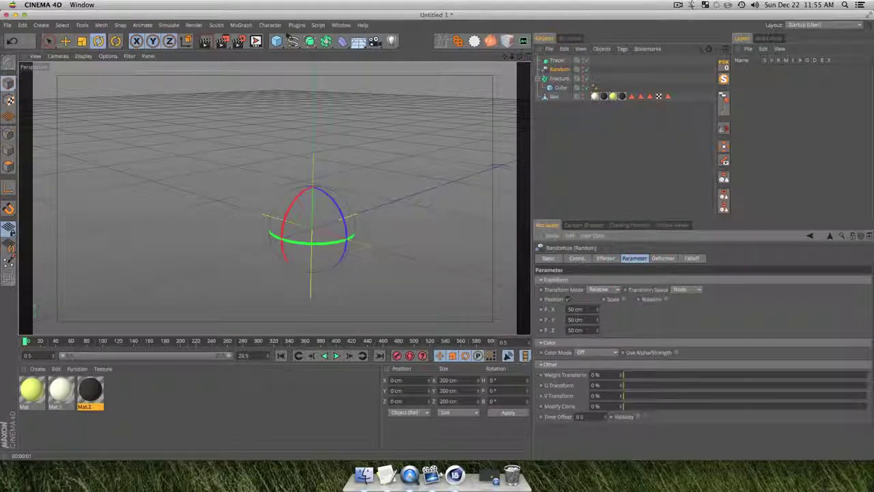
{"action": "type", "text": "800"}
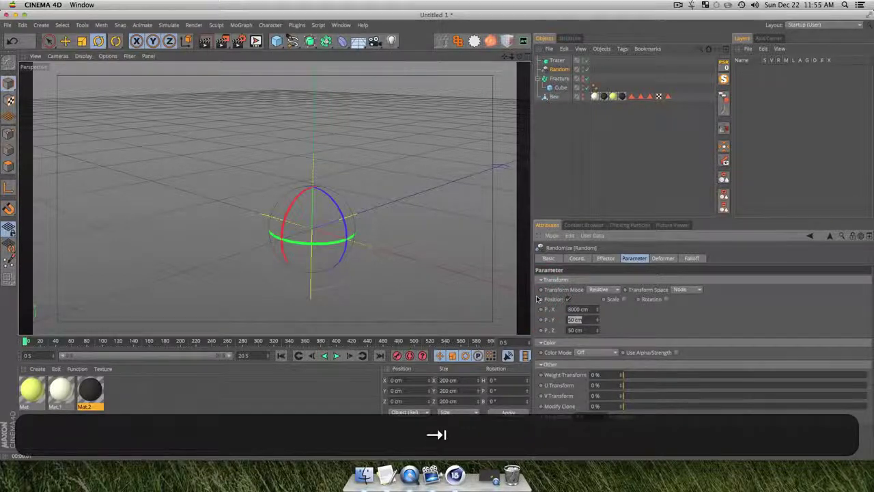
{"action": "type", "text": "600"}
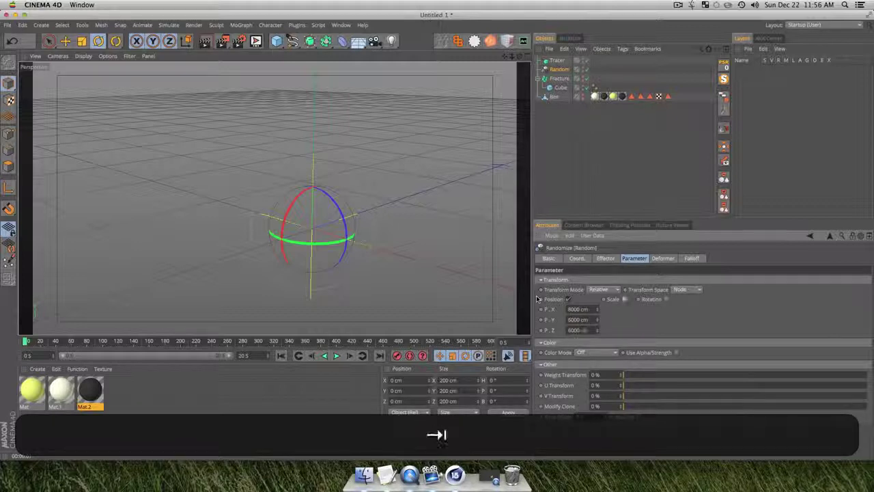
{"action": "left_click", "coordinate": [573, 160]}
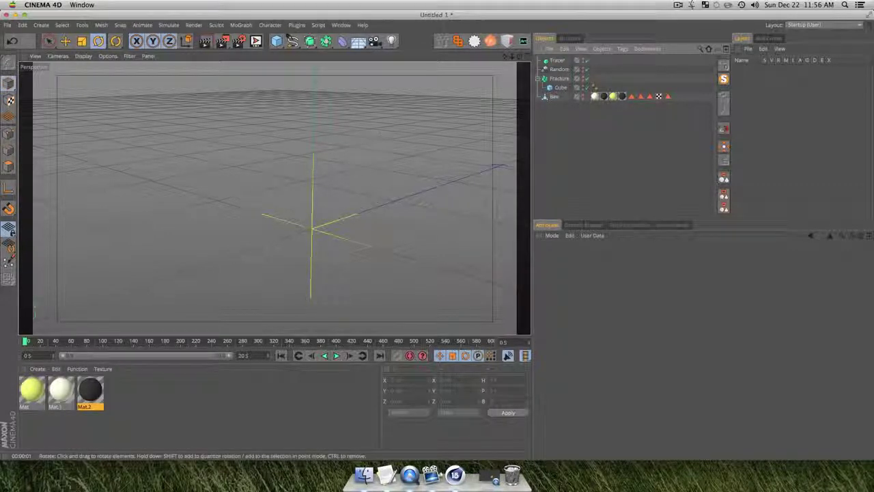
- Play the animation, examine the enlarged motion path from different distances and angles, and return to the first frame
{"action": "left_click_drag", "start_coordinate": [319, 154], "coordinate": [298, 247]}
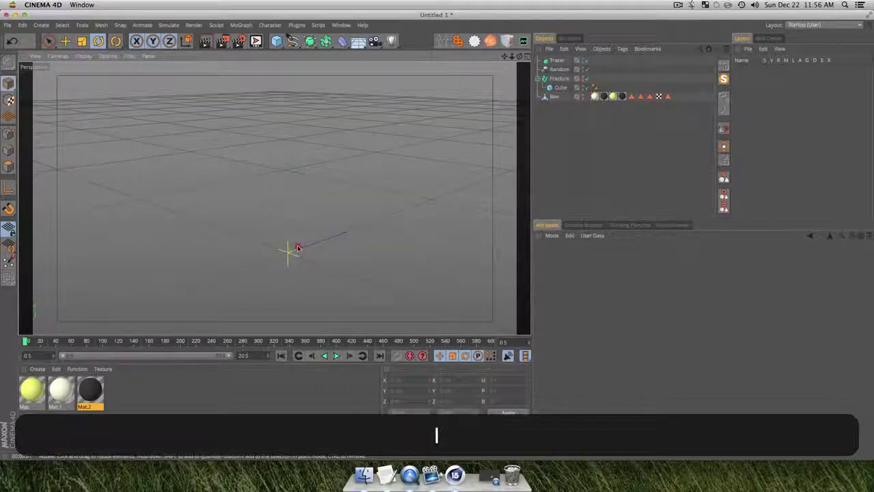
{"action": "left_click", "coordinate": [336, 355]}
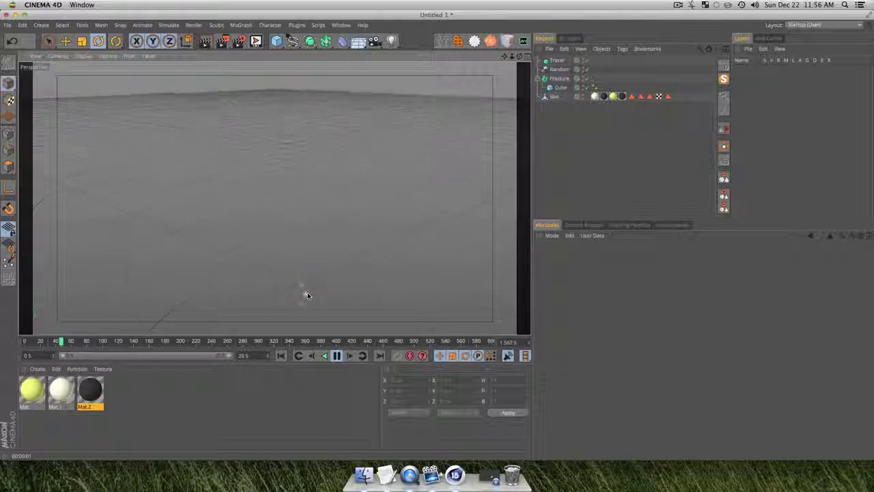
{"action": "key", "text": "1"}
{"action": "left_click_drag", "start_coordinate": [307, 296], "coordinate": [403, 167]}
{"action": "key", "text": "2"}
{"action": "key", "text": "3"}
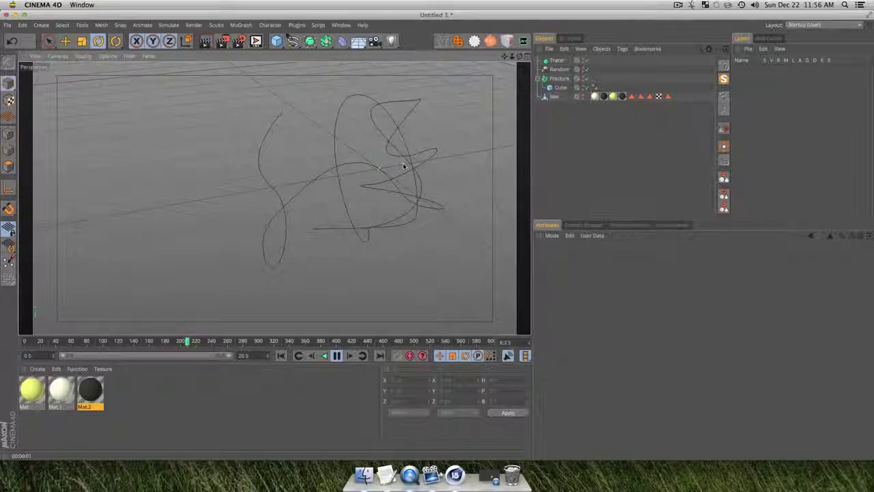
{"action": "key", "text": "1"}
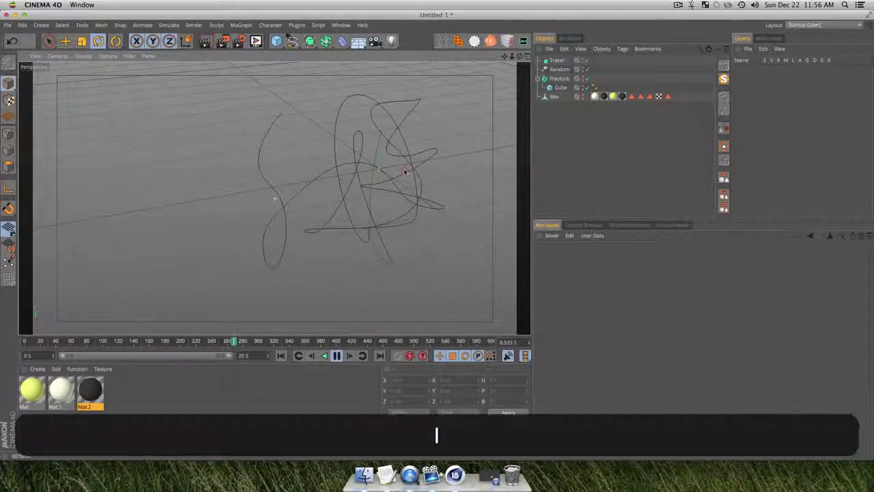
{"action": "left_click_drag", "start_coordinate": [403, 166], "coordinate": [273, 202]}
{"action": "key", "text": "2"}
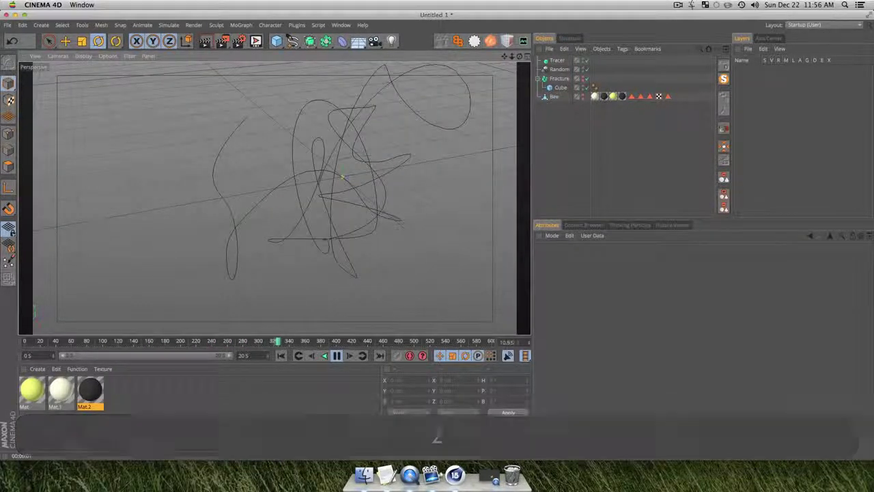
{"action": "key", "text": "3"}
{"action": "left_click_drag", "start_coordinate": [432, 205], "coordinate": [328, 236]}
{"action": "key", "text": "3"}
{"action": "key", "text": "3"}
{"action": "key", "text": "1"}
{"action": "key", "text": "2"}
{"action": "key", "text": "3"}
{"action": "key", "text": "1"}
{"action": "key", "text": "2"}
{"action": "key", "text": "1"}
{"action": "key", "text": "2"}
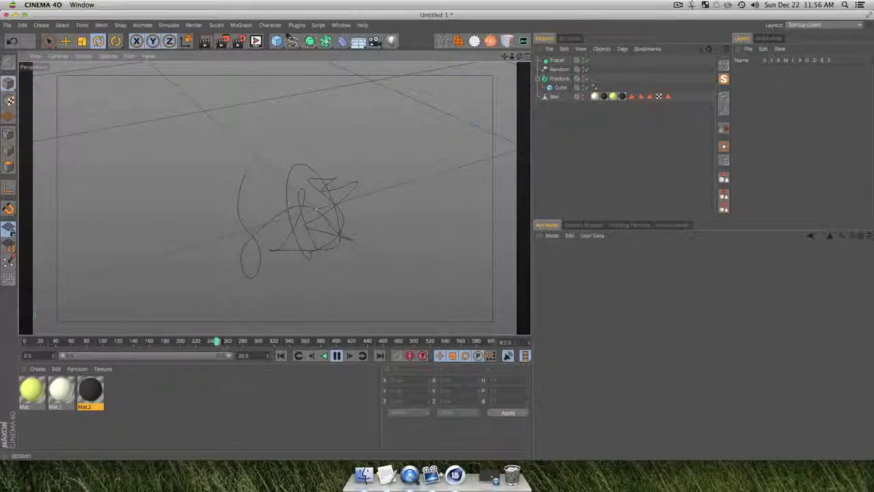
{"action": "left_click", "coordinate": [337, 355]}
{"action": "left_click", "coordinate": [281, 355]}
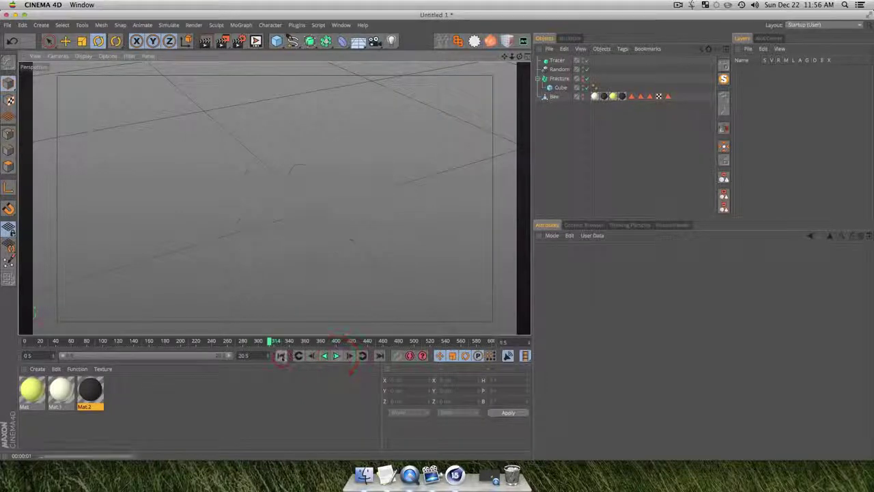
- Add a MoGraph Cloner object to the scene and deselect it
{"action": "left_click", "coordinate": [563, 144]}
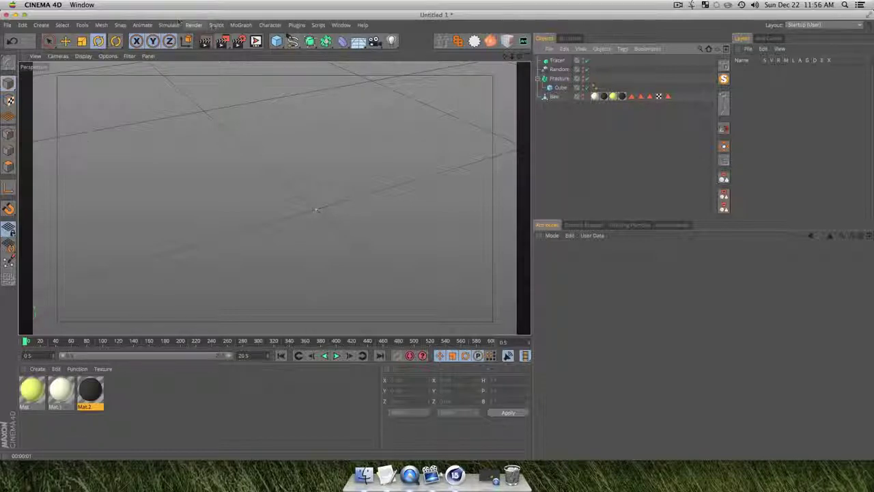
{"action": "left_click", "coordinate": [242, 25]}
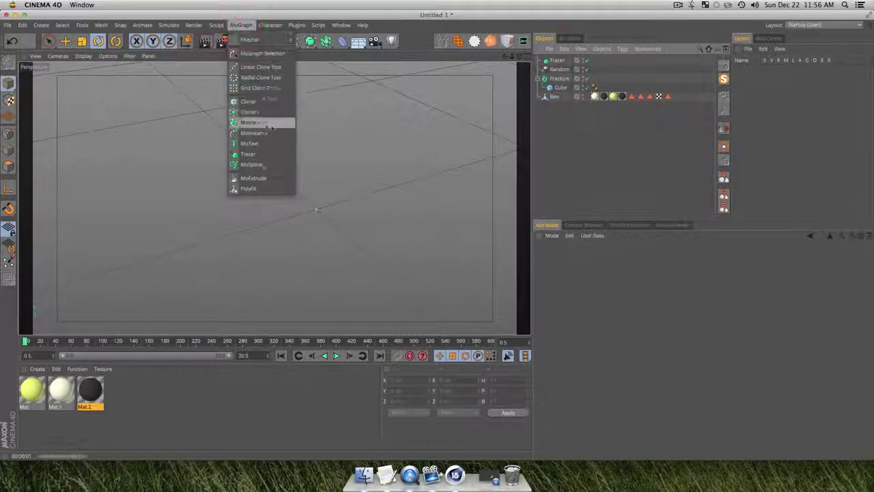
{"action": "left_click", "coordinate": [249, 102]}
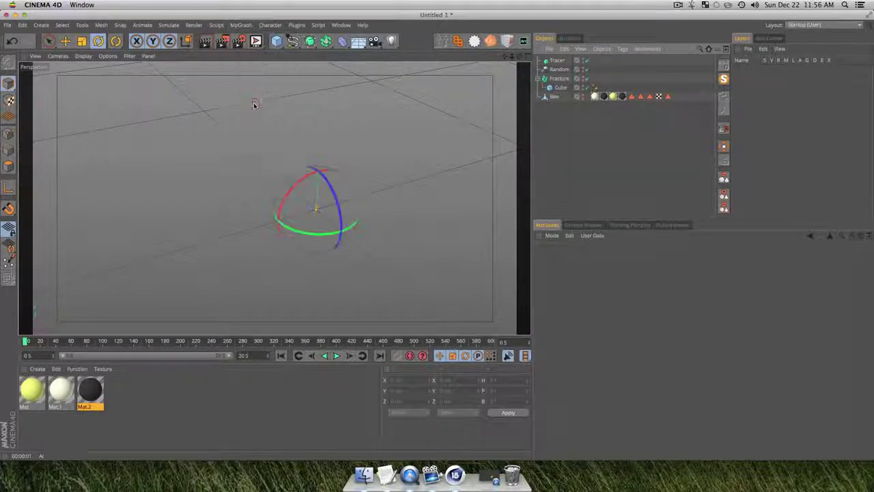
{"action": "left_click", "coordinate": [577, 145]}
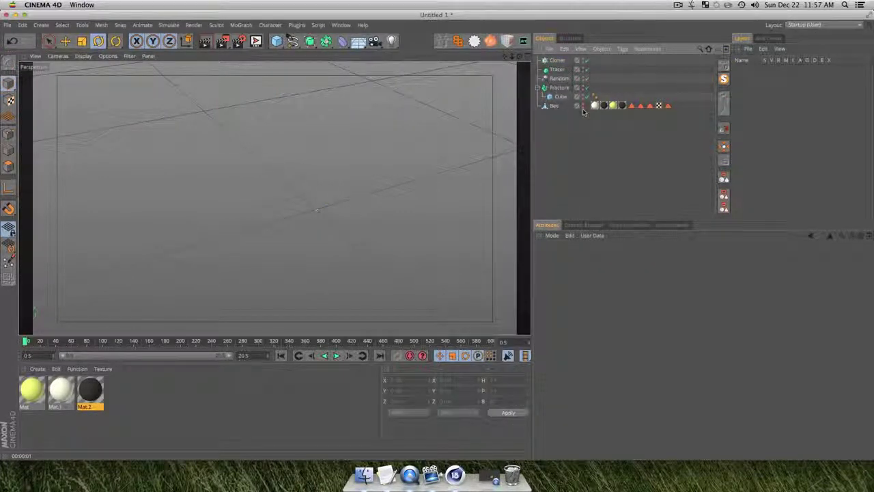
- Add a cube, scale it down uniformly to about 146 cm, and make it a child of the Cloner
{"action": "left_click_drag", "start_coordinate": [277, 41], "coordinate": [341, 54]}
{"action": "key", "text": "t"}
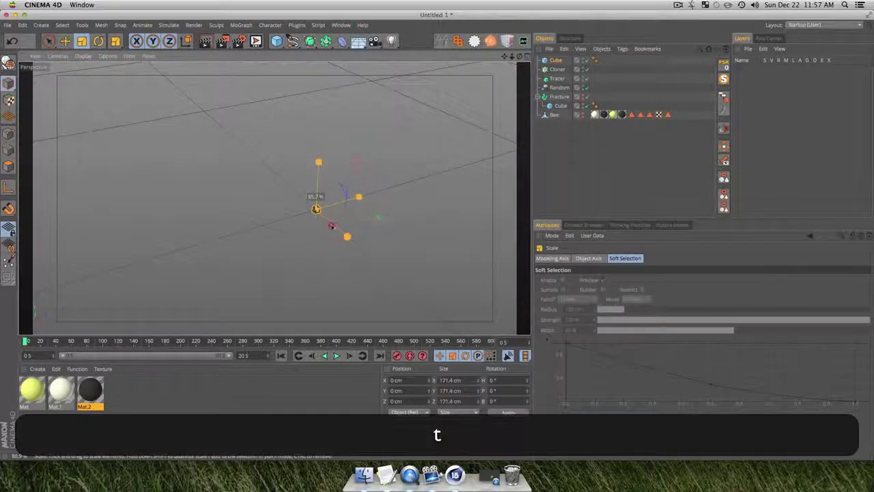
{"action": "left_click", "coordinate": [332, 222]}
{"action": "left_click", "coordinate": [560, 143]}
{"action": "left_click_drag", "start_coordinate": [556, 63], "coordinate": [559, 71]}
{"action": "left_click", "coordinate": [574, 198]}
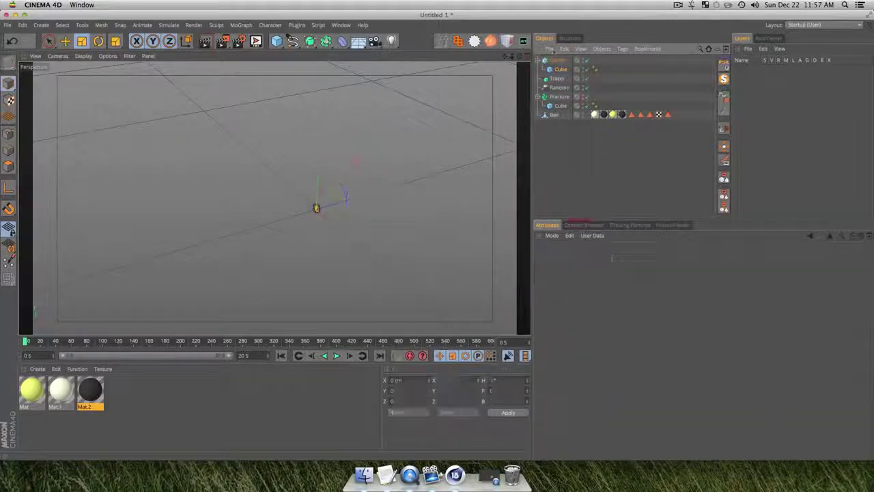
- Set the Cloner's mode to Object and link the Tracer as the object to clone onto
{"action": "left_click", "coordinate": [557, 62]}
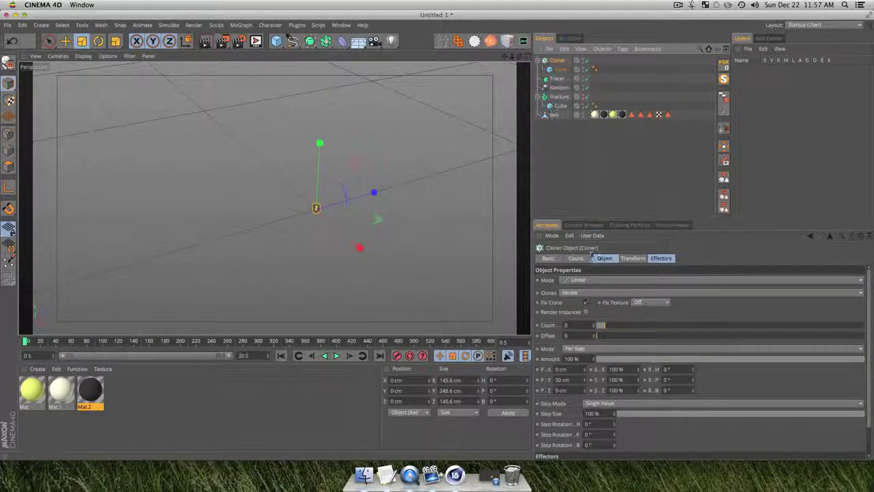
{"action": "left_click", "coordinate": [566, 280]}
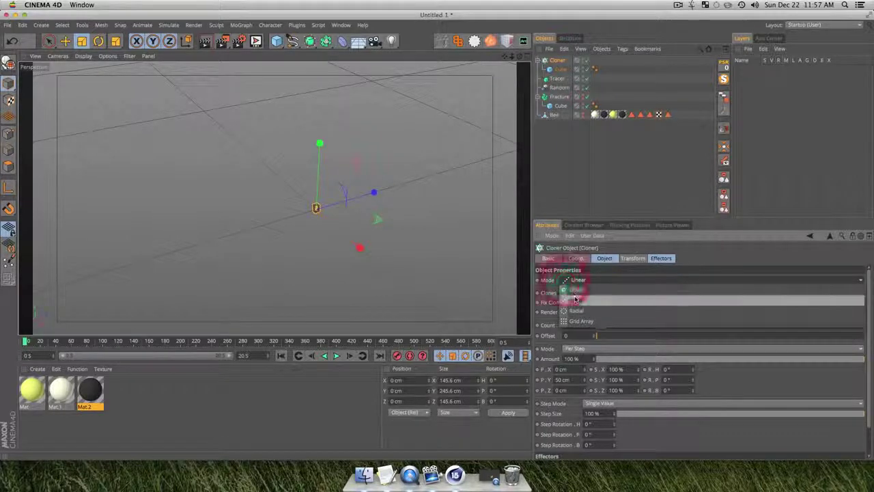
{"action": "left_click", "coordinate": [576, 291]}
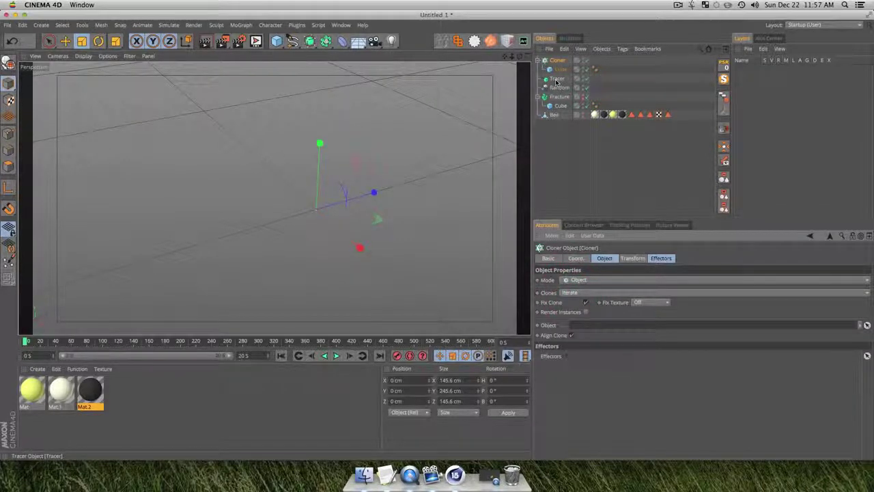
{"action": "left_click_drag", "start_coordinate": [557, 82], "coordinate": [595, 148]}
{"action": "left_click_drag", "start_coordinate": [584, 326], "coordinate": [580, 319]}
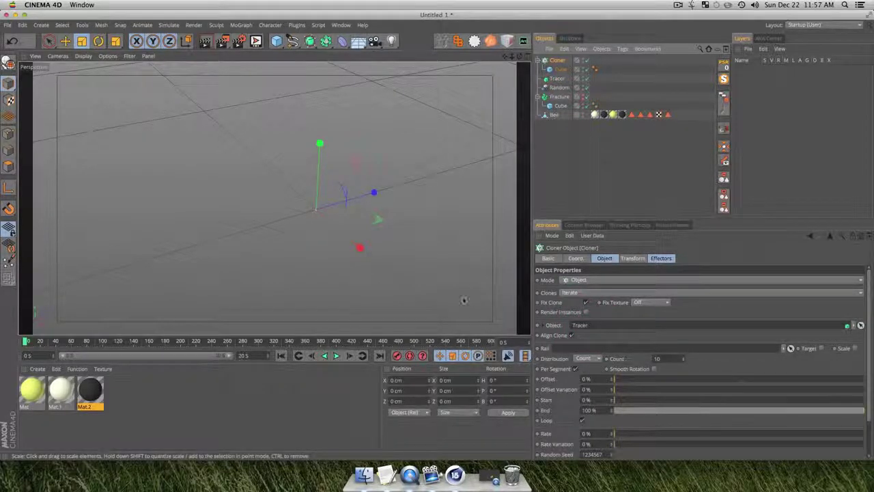
- Play the animation, examine how the cube clones are distributed along the traced path, and stop playback near the end
{"action": "middle_click_drag", "start_coordinate": [463, 300], "coordinate": [469, 303], "text": "alt"}
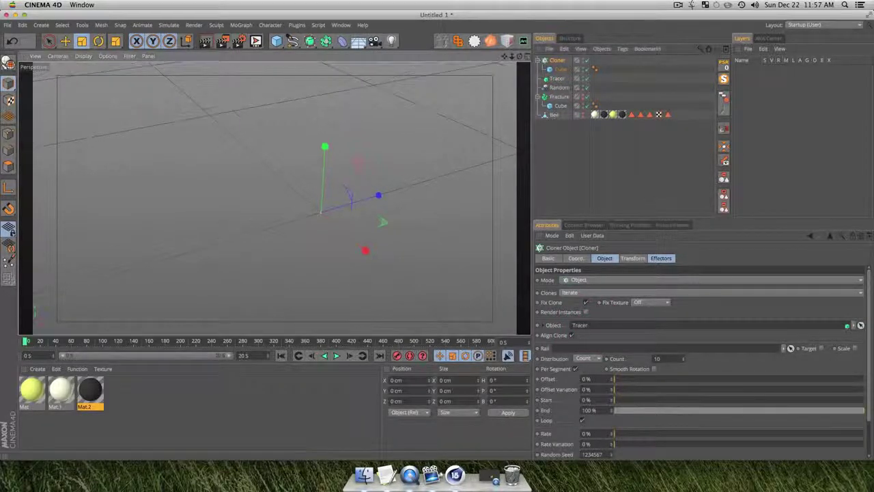
{"action": "left_click", "coordinate": [336, 356]}
{"action": "middle_click_drag", "start_coordinate": [283, 240], "coordinate": [287, 240], "text": "alt"}
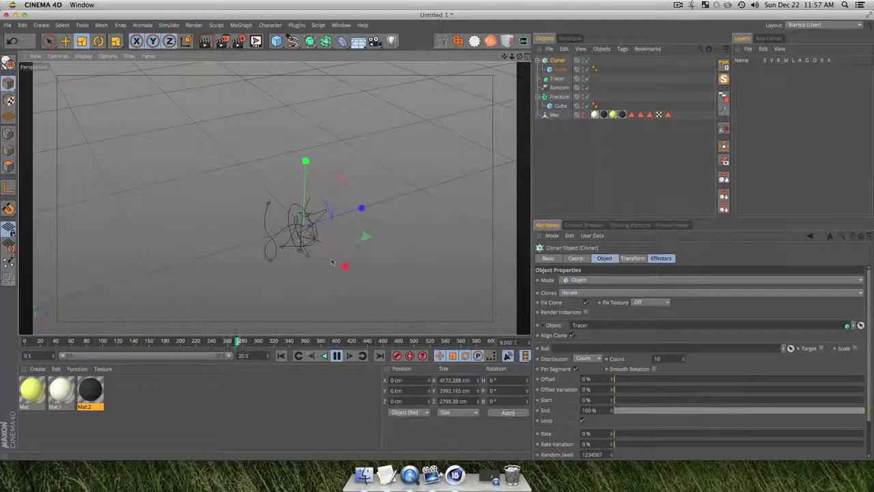
{"action": "key", "text": "3"}
{"action": "left_click_drag", "start_coordinate": [242, 253], "coordinate": [404, 217]}
{"action": "key", "text": "1"}
{"action": "left_click_drag", "start_coordinate": [284, 250], "coordinate": [251, 213]}
{"action": "key", "text": "2"}
{"action": "key", "text": "3"}
{"action": "left_click_drag", "start_coordinate": [321, 210], "coordinate": [301, 168]}
{"action": "key", "text": "1"}
{"action": "key", "text": "3"}
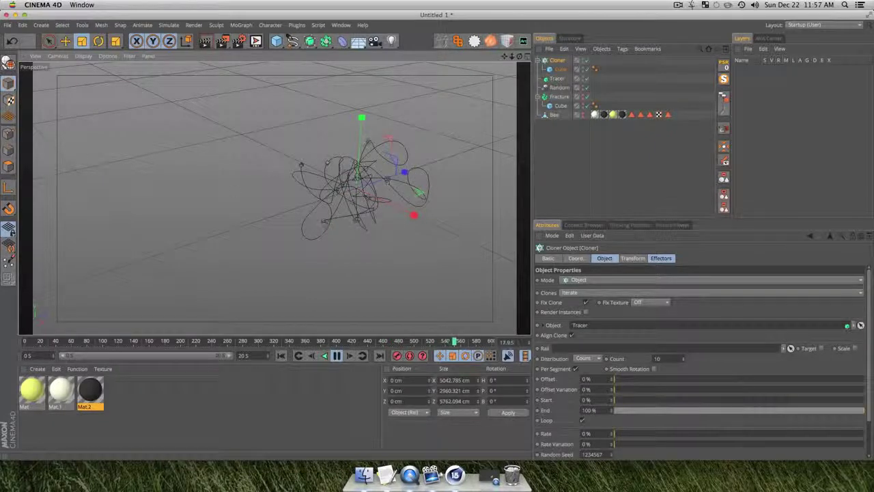
{"action": "left_click", "coordinate": [336, 355]}
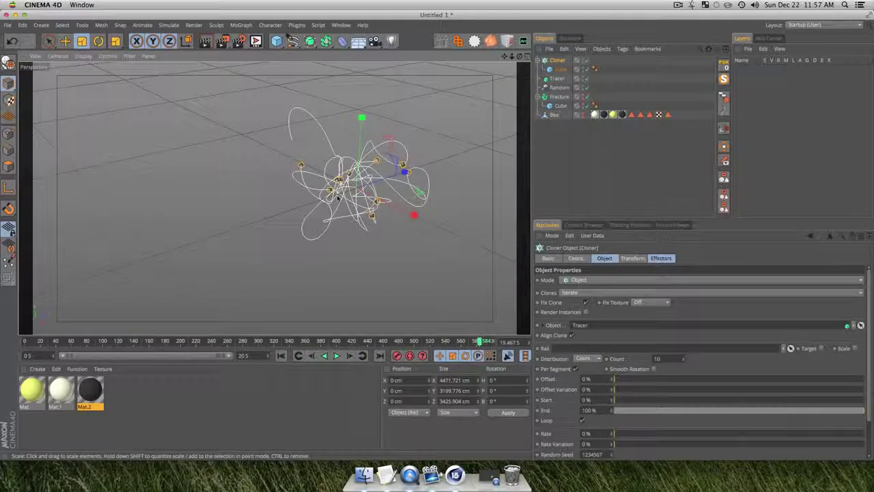
- Raise the Cloner's clone count to 110 and play the animation from the start
{"action": "left_click_drag", "start_coordinate": [685, 365], "coordinate": [684, 342]}
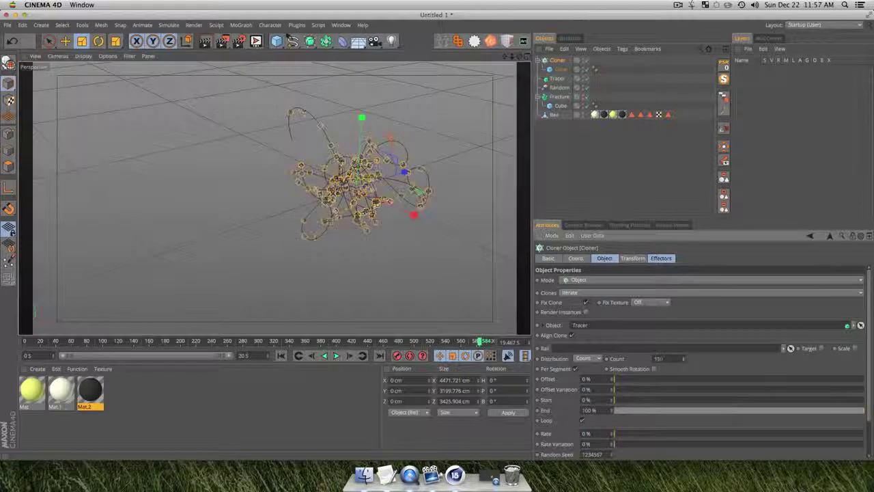
{"action": "left_click", "coordinate": [280, 356]}
{"action": "left_click", "coordinate": [336, 356]}
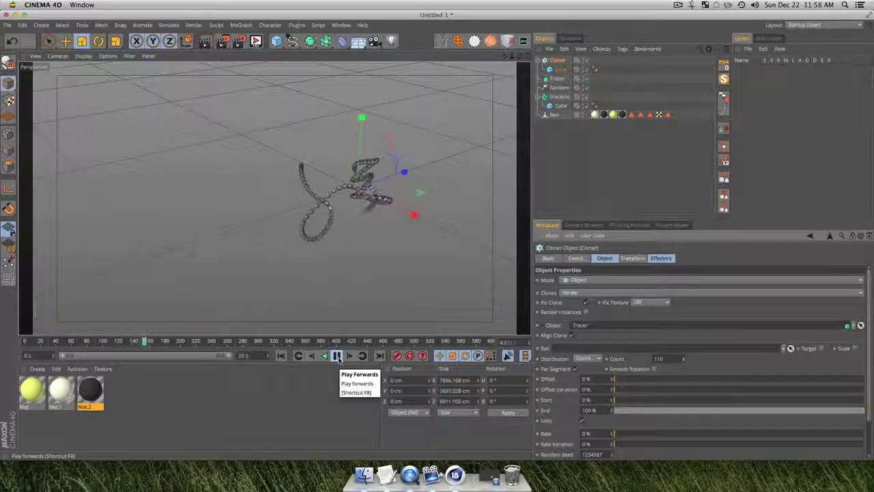
- Examine the denser cube clones along the traced path from several angles, and stop playback at the first frame
{"action": "scroll", "coordinate": [369, 197], "scroll_direction": "up", "scroll_amount": 5}
{"action": "key", "text": "3"}
{"action": "left_click_drag", "start_coordinate": [369, 197], "coordinate": [309, 191]}
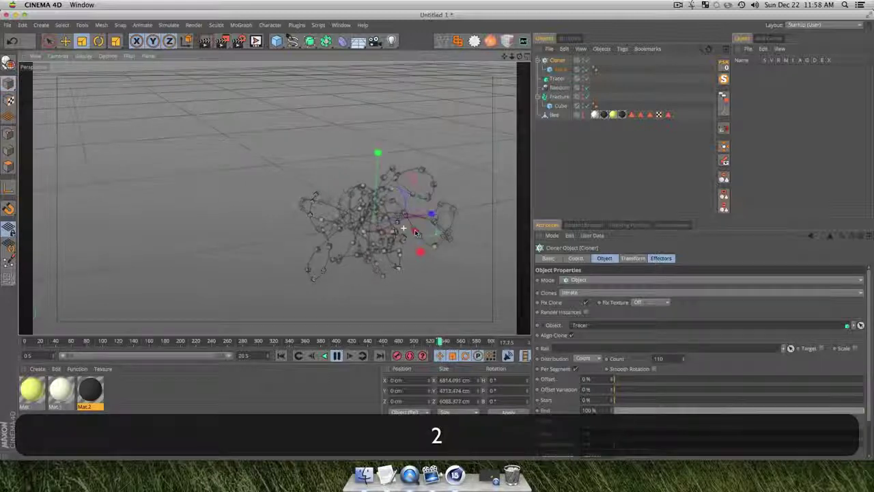
{"action": "key", "text": "3"}
{"action": "left_click_drag", "start_coordinate": [415, 233], "coordinate": [298, 204]}
{"action": "key", "text": "1"}
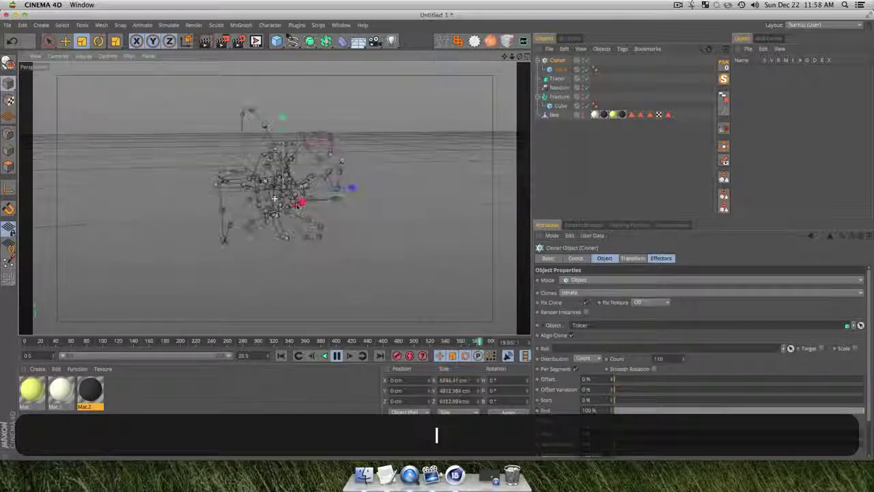
{"action": "key", "text": "2"}
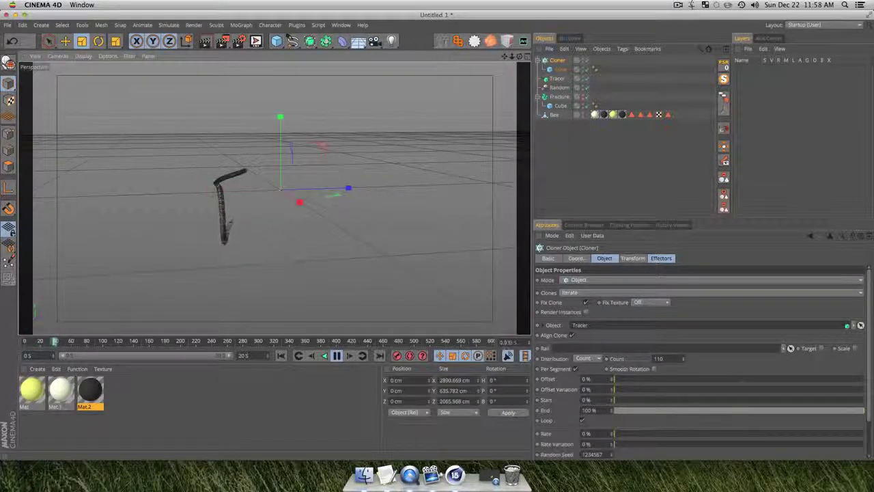
{"action": "left_click", "coordinate": [337, 358]}
{"action": "left_click", "coordinate": [280, 356]}
{"action": "key", "text": "3"}
{"action": "left_click_drag", "start_coordinate": [277, 294], "coordinate": [253, 243]}
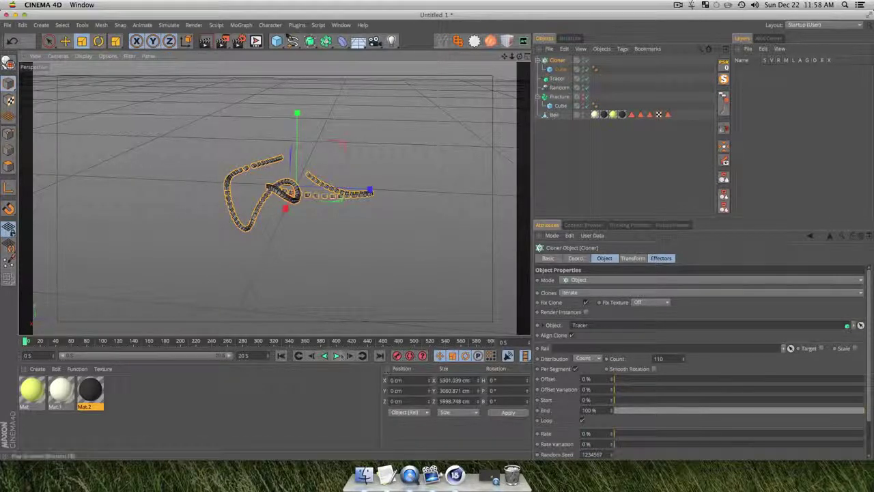
{"action": "left_click", "coordinate": [281, 355]}
{"action": "key", "text": "3"}
{"action": "left_click_drag", "start_coordinate": [286, 226], "coordinate": [304, 205]}
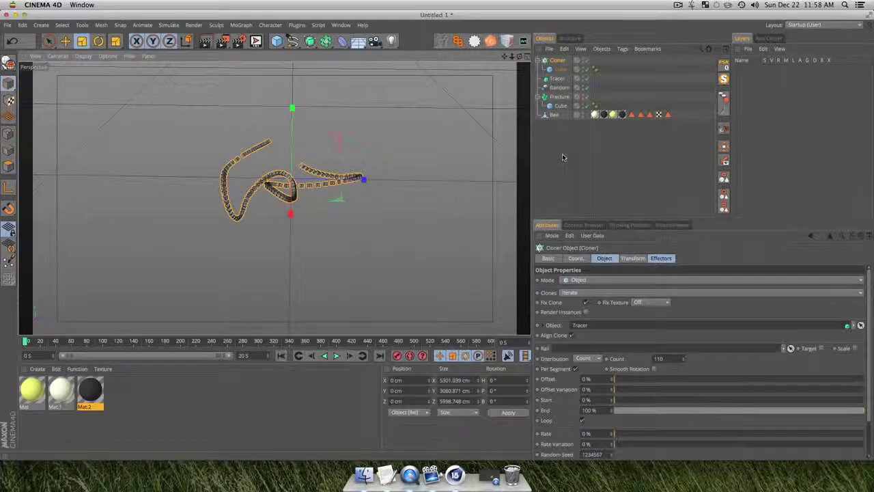
- Add a second Random effector to the Cloner
{"action": "left_click", "coordinate": [636, 145]}
{"action": "left_click", "coordinate": [558, 60]}
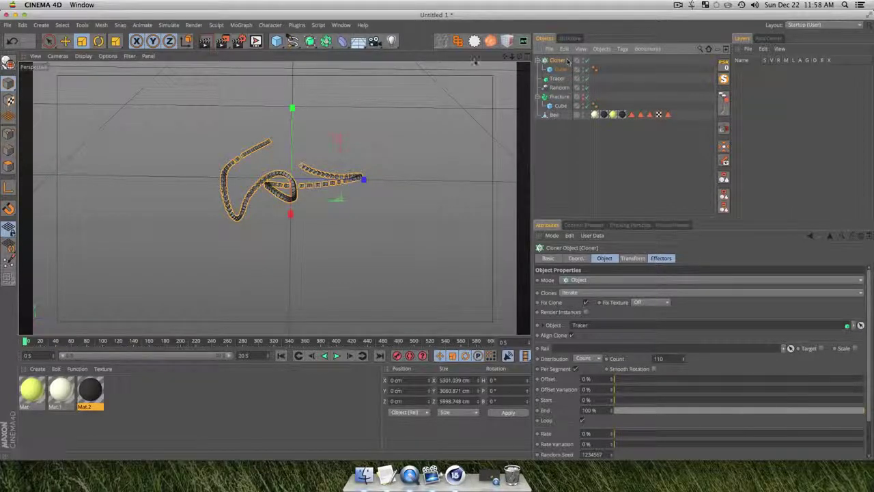
{"action": "left_click", "coordinate": [238, 25]}
{"action": "mouse_move", "coordinate": [246, 44]}
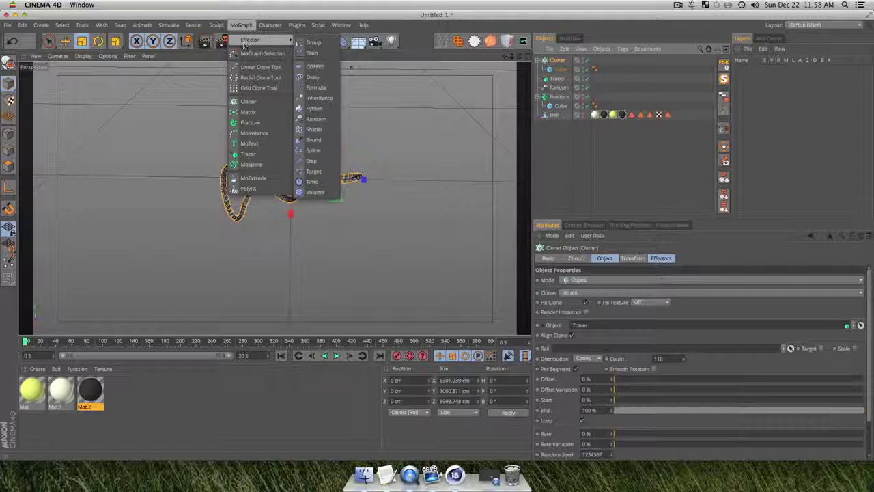
{"action": "left_click", "coordinate": [316, 119]}
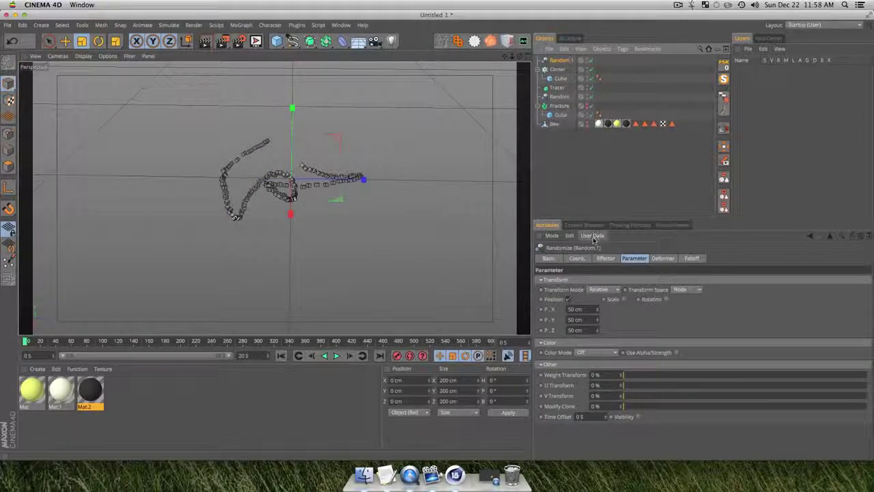
- Play the animation, inspect the randomly offset cubes up close, and stop at the first frame
{"action": "left_click", "coordinate": [337, 356]}
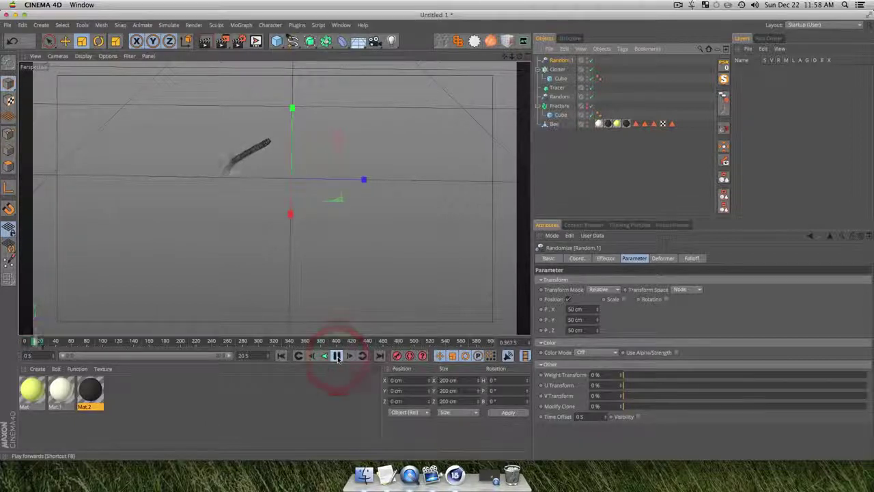
{"action": "scroll", "coordinate": [244, 218], "scroll_direction": "up", "scroll_amount": 8}
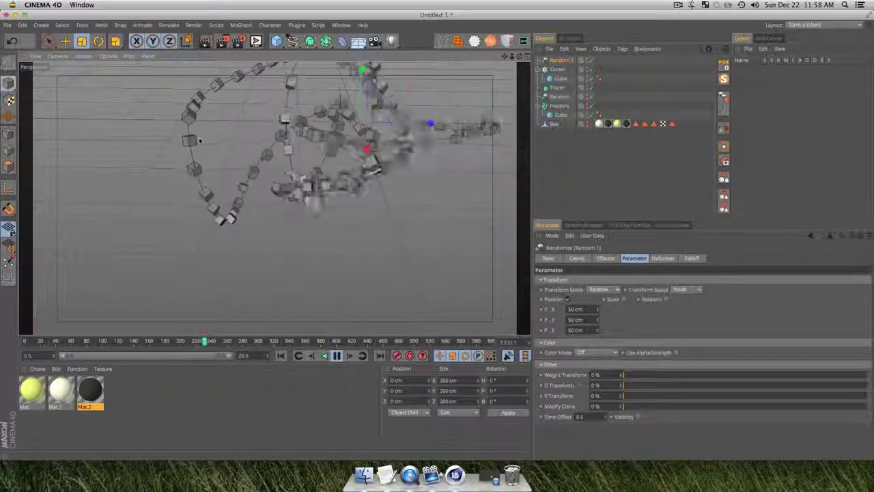
{"action": "key", "text": "3"}
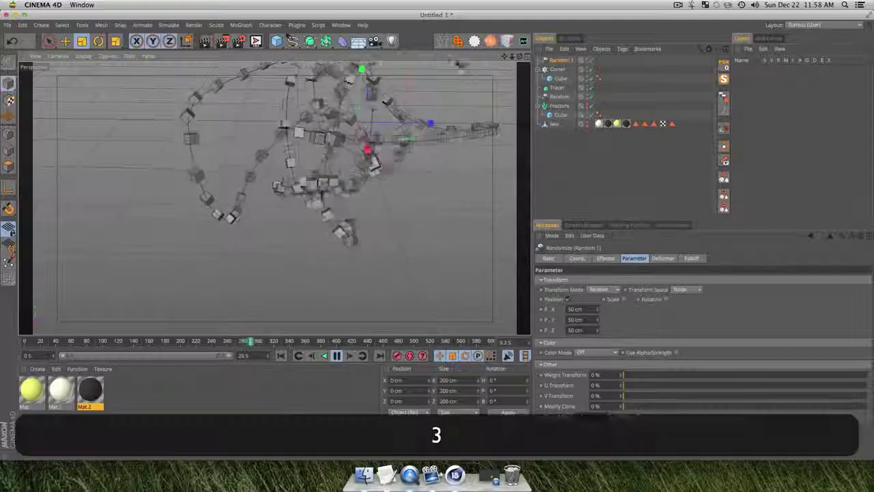
{"action": "left_click_drag", "start_coordinate": [189, 186], "coordinate": [316, 303]}
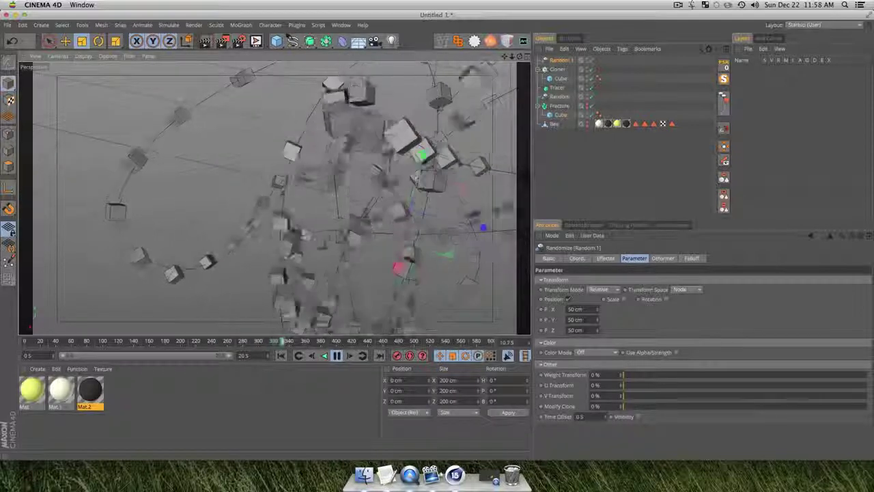
{"action": "left_click", "coordinate": [336, 355]}
{"action": "left_click", "coordinate": [281, 355]}
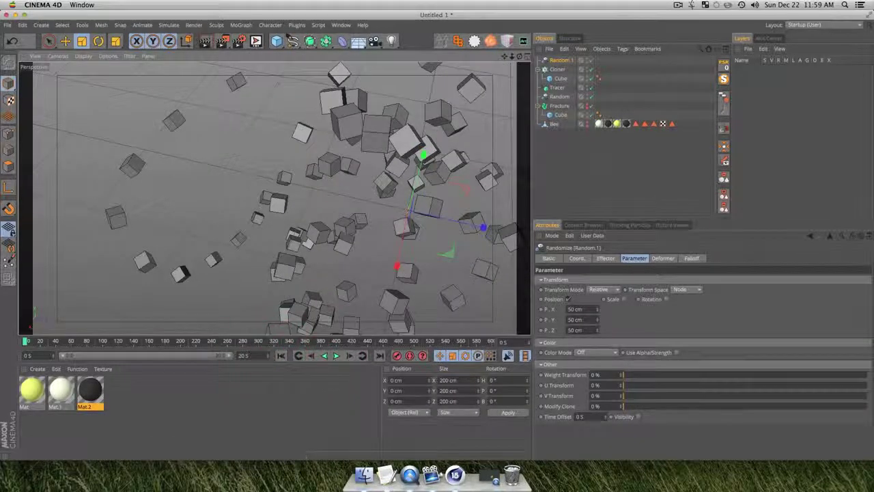
- Play the opening frames to about frame 29 and examine the start of the clone trail from the side
{"action": "left_click", "coordinate": [336, 356]}
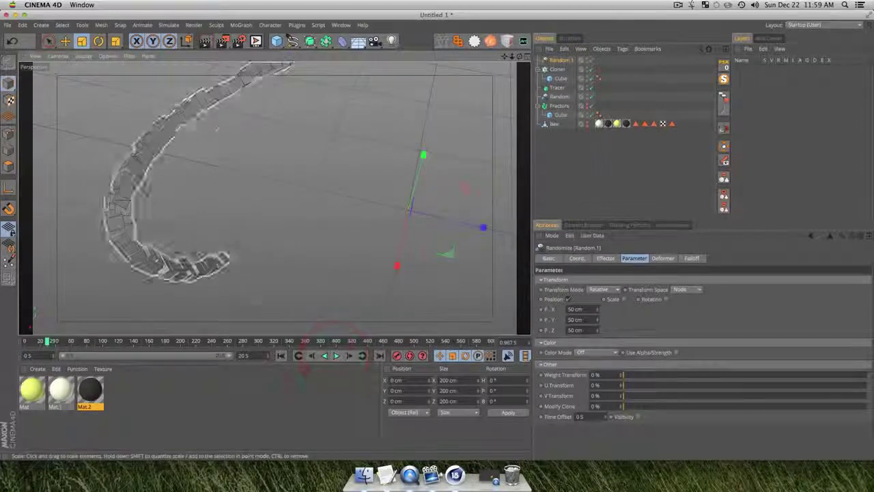
{"action": "key", "text": "3"}
{"action": "left_click_drag", "start_coordinate": [225, 225], "coordinate": [143, 178]}
{"action": "left_click_drag", "start_coordinate": [310, 136], "coordinate": [207, 128]}
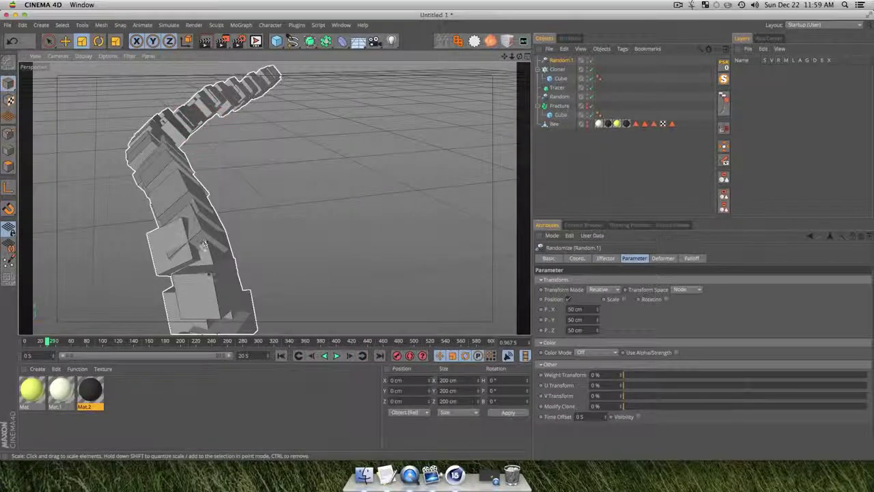
{"action": "scroll", "coordinate": [205, 244], "scroll_direction": "down", "scroll_amount": 10}
{"action": "key", "text": "1"}
{"action": "left_click_drag", "start_coordinate": [216, 237], "coordinate": [193, 141]}
{"action": "key", "text": "3"}
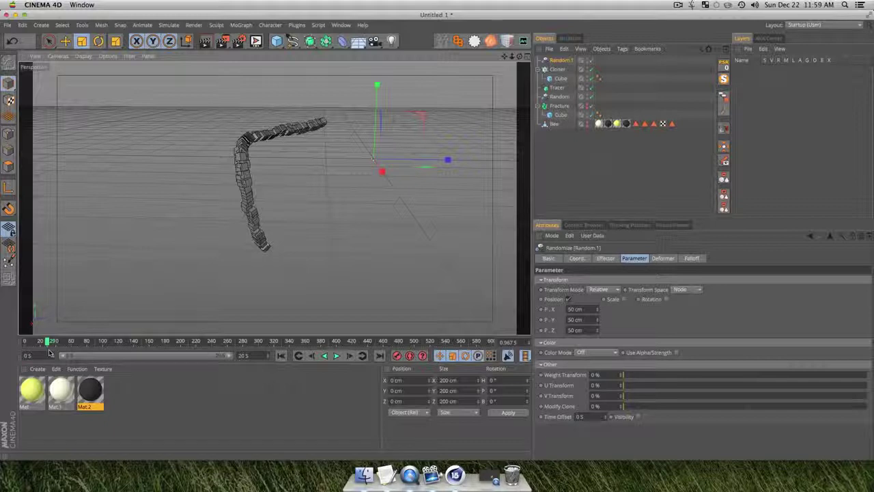
- At frame 0, set the new Random effector's strength to 1% and keyframe it
{"action": "left_click", "coordinate": [25, 342]}
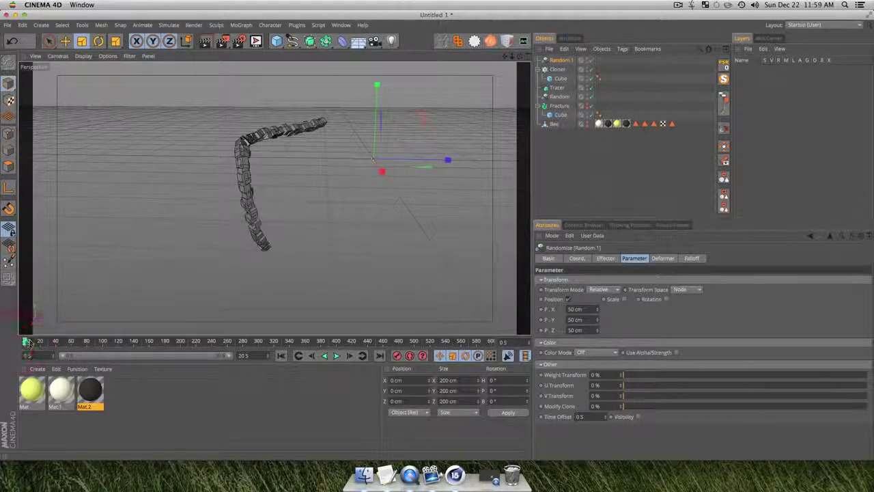
{"action": "left_click", "coordinate": [555, 60]}
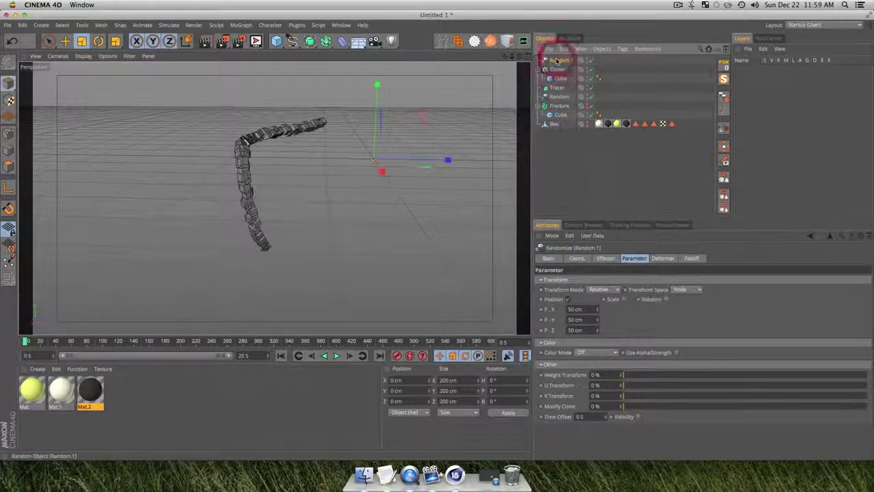
{"action": "left_click", "coordinate": [610, 258]}
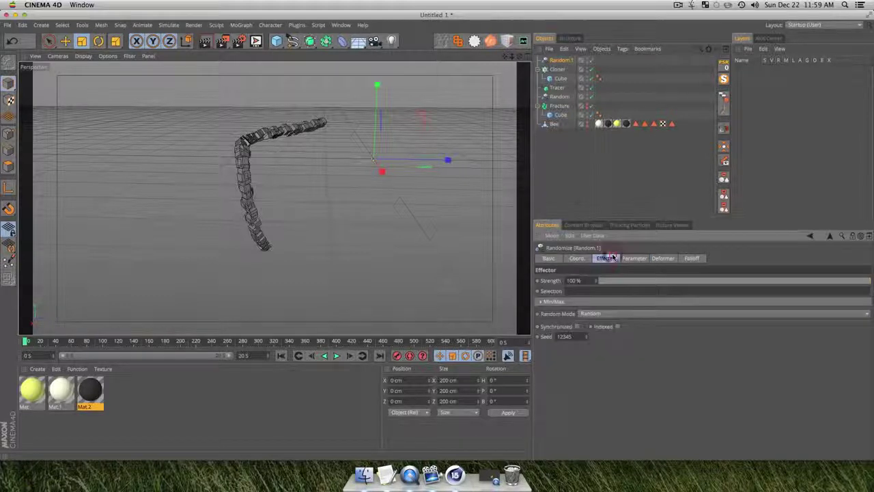
{"action": "left_click_drag", "start_coordinate": [611, 281], "coordinate": [597, 282]}
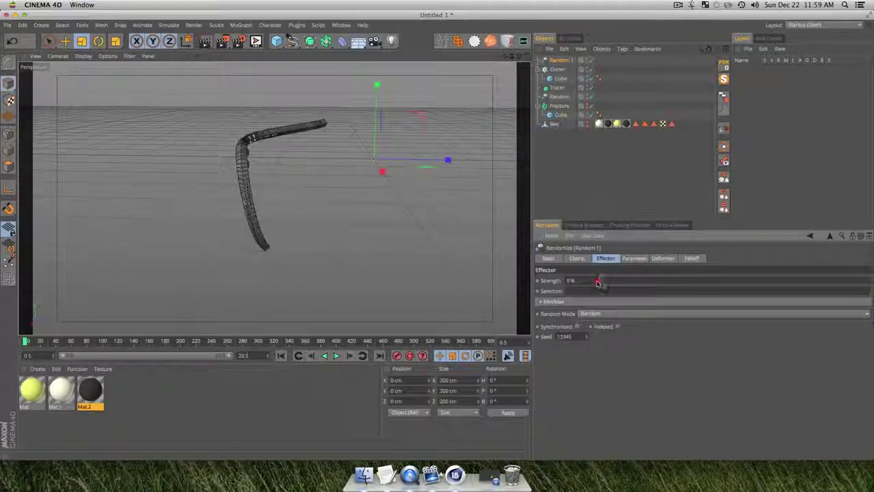
{"action": "key", "text": "super"}
{"action": "left_click", "coordinate": [537, 280], "text": "super"}
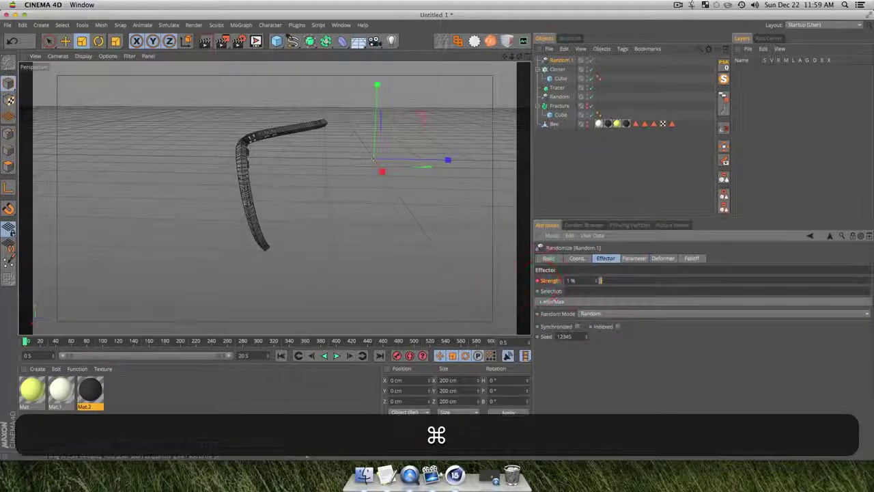
- At frame 34, set the new Random effector's strength to 100% and keyframe it
{"action": "left_click", "coordinate": [53, 344]}
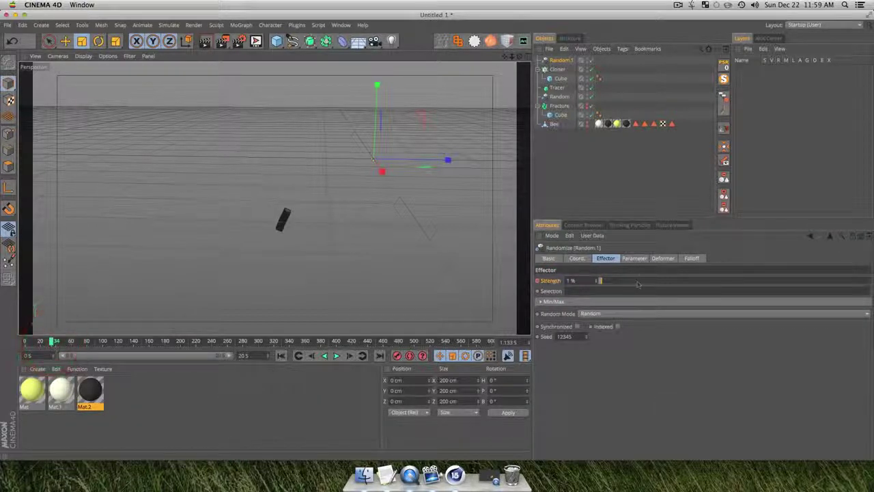
{"action": "left_click_drag", "start_coordinate": [641, 286], "coordinate": [871, 281]}
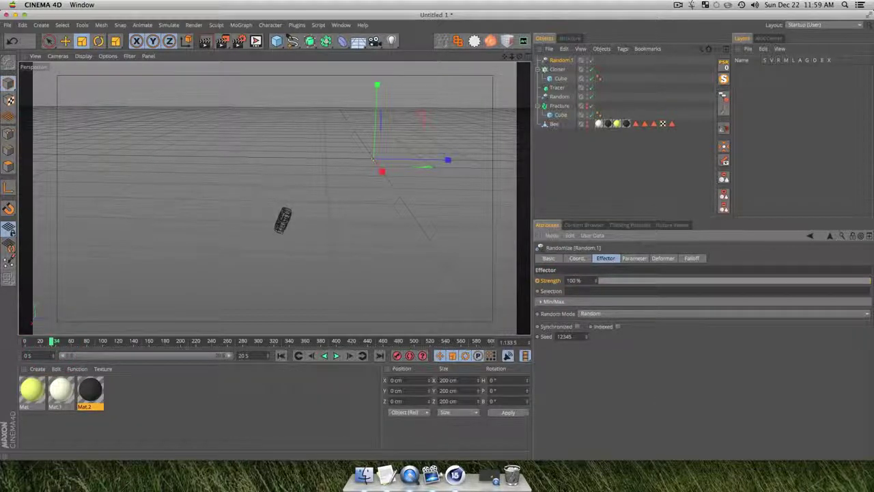
{"action": "left_click", "coordinate": [537, 281], "text": "super"}
- Play the animation from frame 0 to about frame 48 to check the keyframed randomness on the clones
{"action": "left_click_drag", "start_coordinate": [53, 344], "coordinate": [24, 342]}
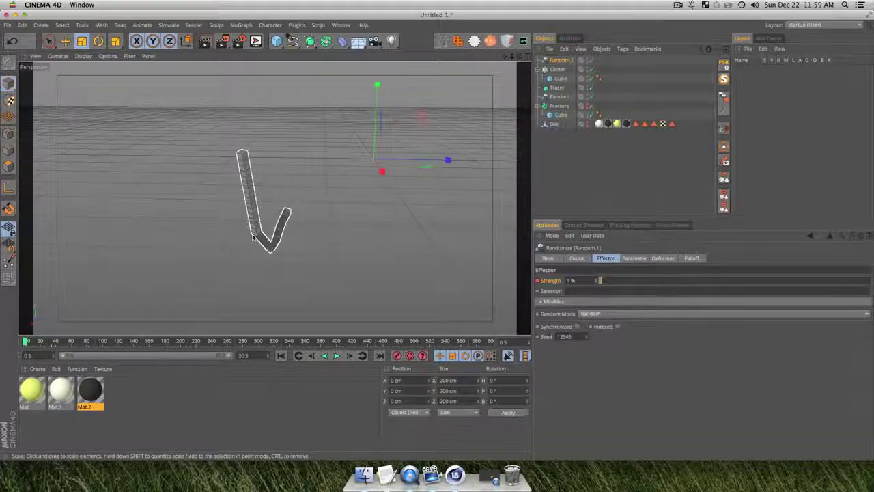
{"action": "left_click", "coordinate": [335, 356]}
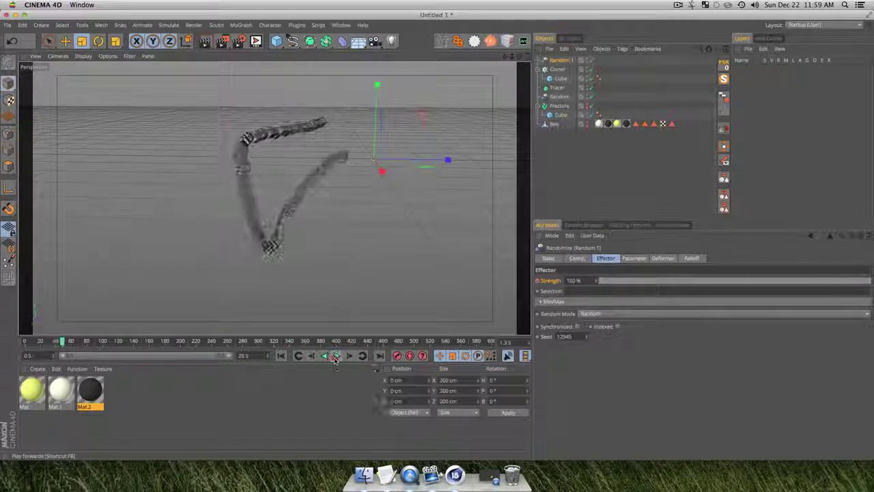
{"action": "left_click", "coordinate": [336, 356]}
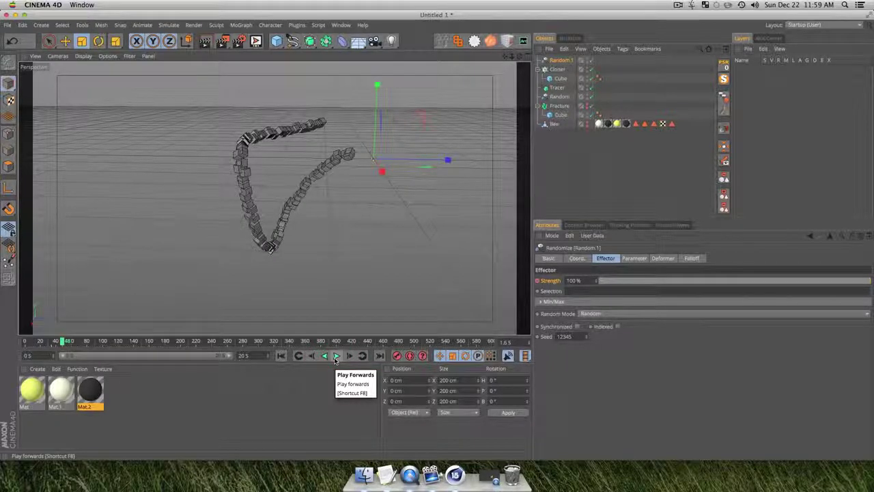
- Set the Cloner's clone count to 50 and clear the selection
{"action": "left_click", "coordinate": [554, 194]}
{"action": "left_click", "coordinate": [557, 69]}
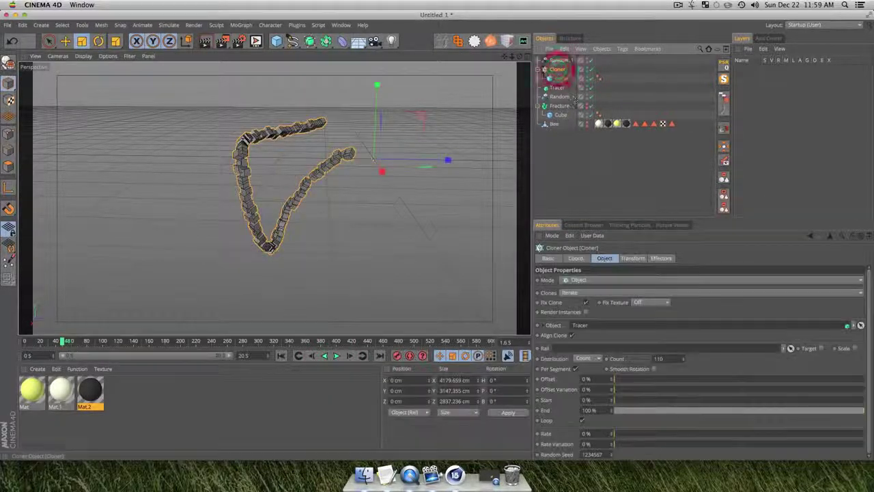
{"action": "left_click", "coordinate": [618, 356]}
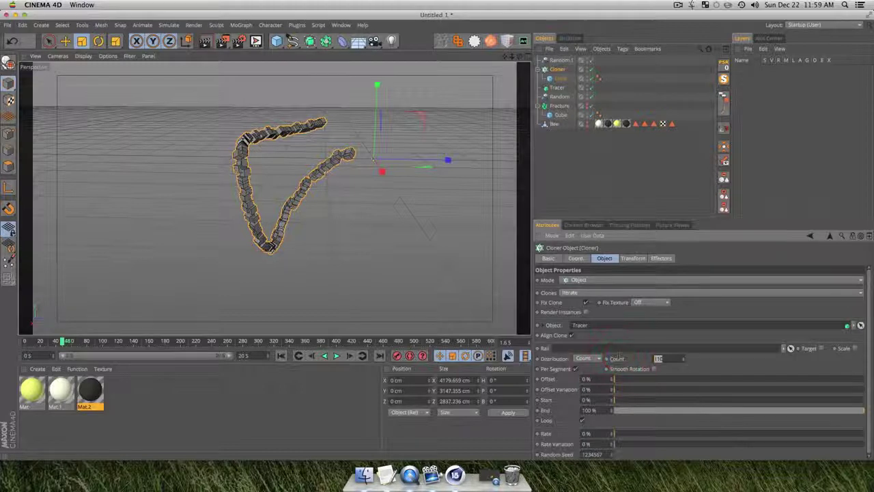
{"action": "type", "text": "50"}
{"action": "key", "text": "Return"}
{"action": "left_click", "coordinate": [538, 170]}
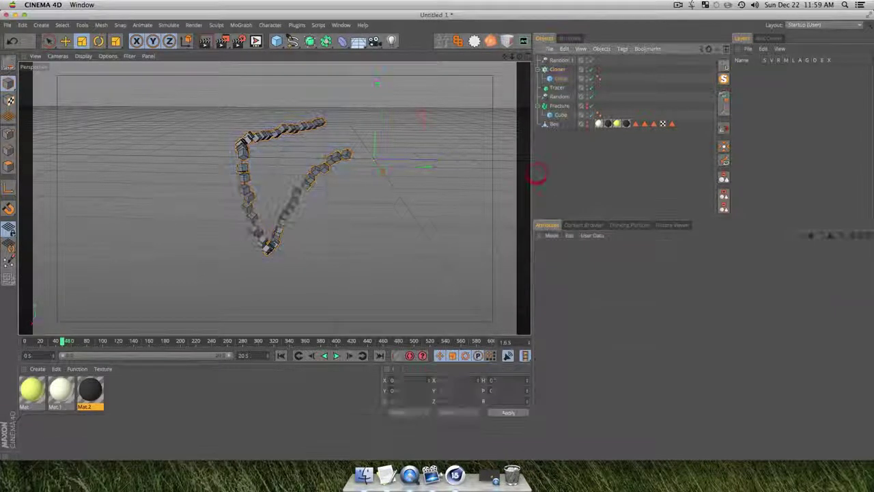
- Return to frame 0 and add a Step effector to the Cloner
{"action": "left_click", "coordinate": [281, 355]}
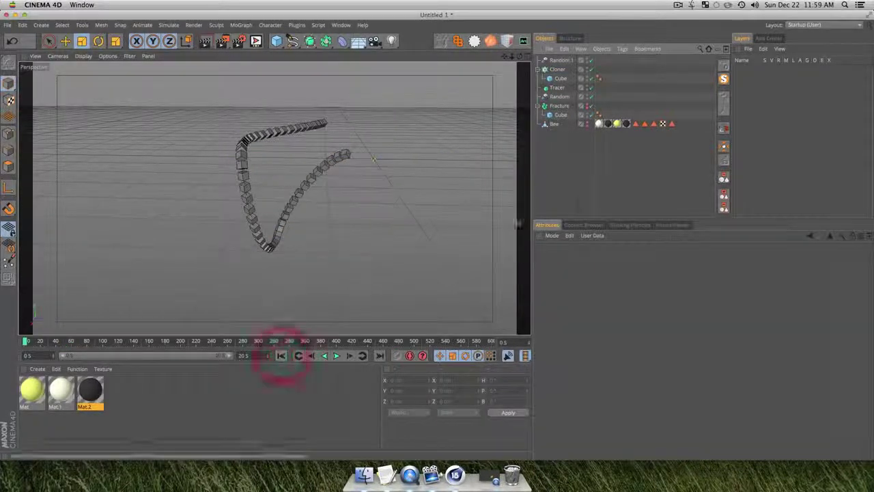
{"action": "key", "text": "3"}
{"action": "left_click_drag", "start_coordinate": [254, 183], "coordinate": [359, 190]}
{"action": "key", "text": "2"}
{"action": "key", "text": "3"}
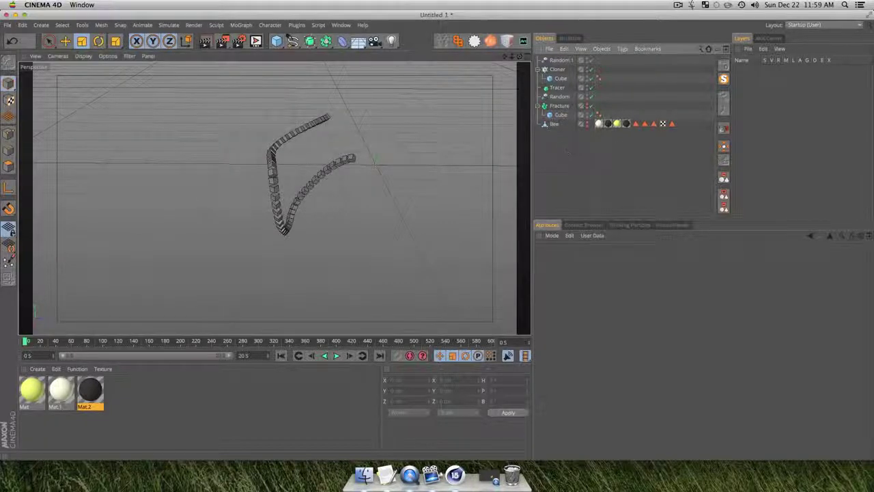
{"action": "left_click", "coordinate": [557, 69]}
{"action": "left_click", "coordinate": [242, 25]}
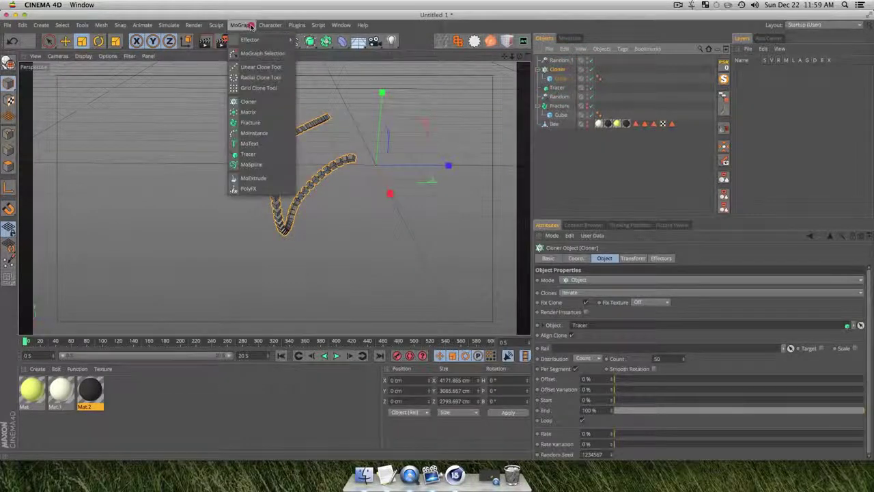
{"action": "mouse_move", "coordinate": [252, 39]}
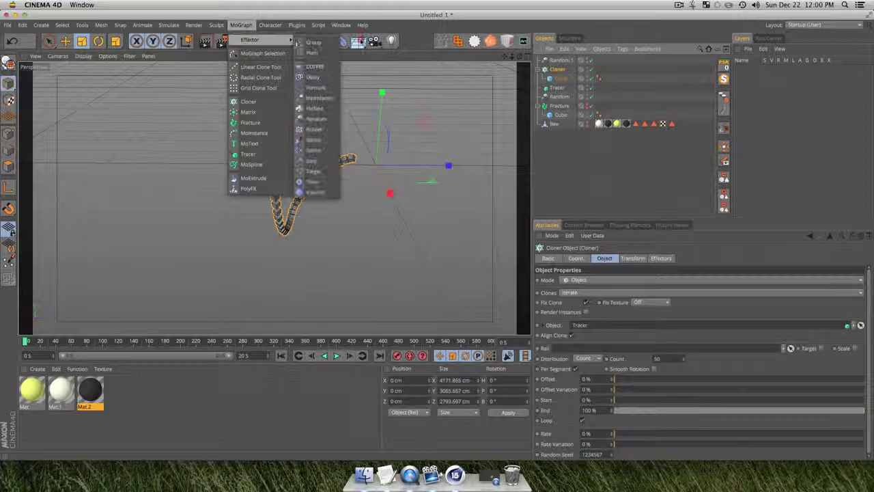
{"action": "left_click", "coordinate": [317, 161]}
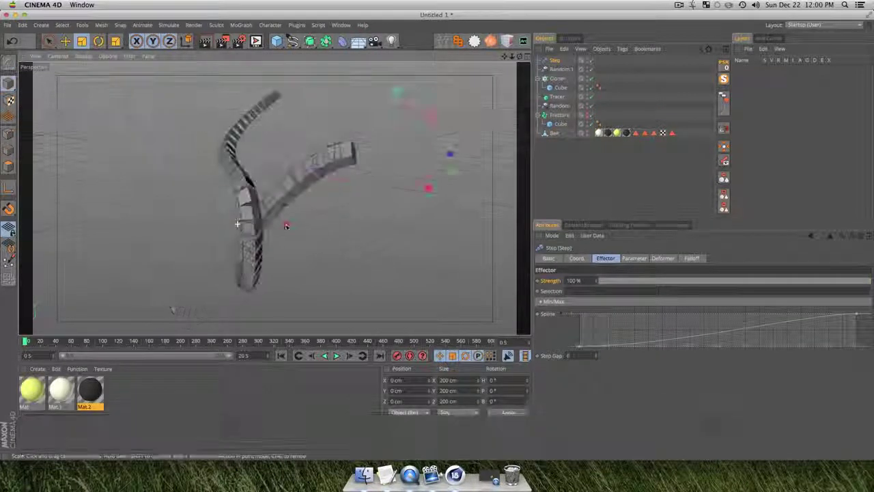
{"action": "left_click", "coordinate": [289, 221]}
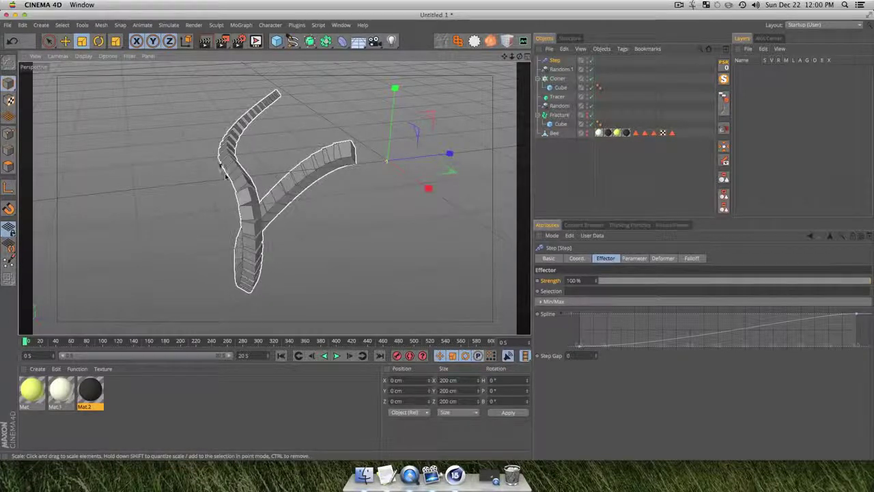
- Show the Step effector's parameters and play the animation from the start to check the stepped scaling along the clone trail
{"action": "left_click", "coordinate": [635, 258]}
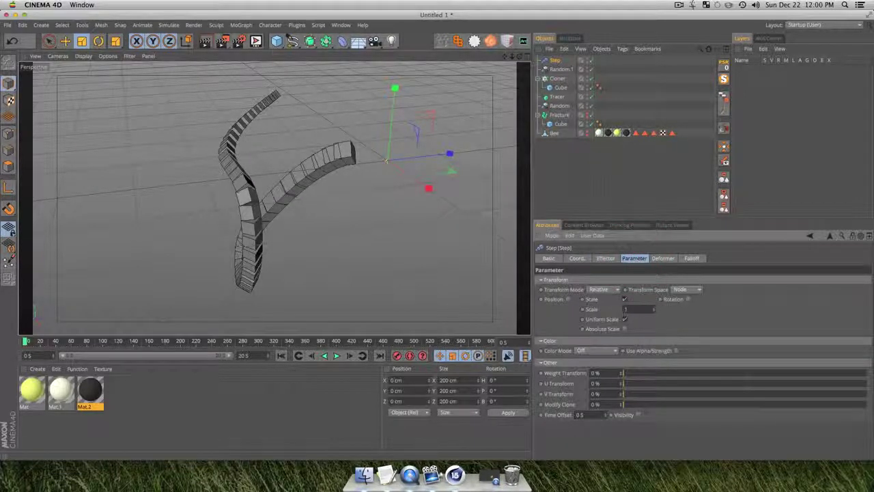
{"action": "left_click", "coordinate": [283, 358]}
{"action": "left_click", "coordinate": [337, 356]}
{"action": "key", "text": "3"}
{"action": "left_click_drag", "start_coordinate": [334, 300], "coordinate": [219, 303]}
{"action": "key", "text": "3"}
{"action": "left_click_drag", "start_coordinate": [272, 183], "coordinate": [239, 234]}
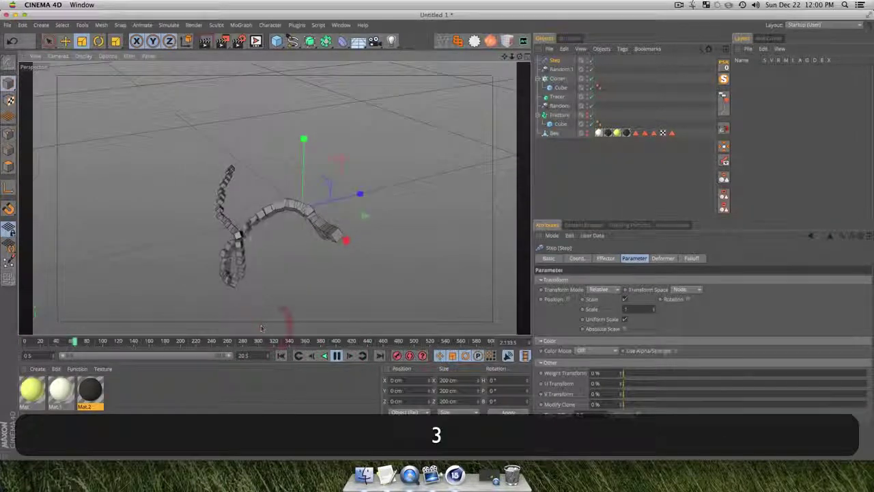
{"action": "left_click", "coordinate": [336, 355]}
{"action": "left_click", "coordinate": [279, 356]}
- Inspect the scaled clones from other angles while scrubbing through the first frames of the timeline
{"action": "key", "text": "3"}
{"action": "mouse_move", "coordinate": [341, 275]}
{"action": "left_mouse_down"}
{"action": "mouse_move", "coordinate": [287, 282]}
{"action": "mouse_move", "coordinate": [317, 300]}
{"action": "mouse_move", "coordinate": [307, 225]}
{"action": "left_mouse_up"}
{"action": "key", "text": "3"}
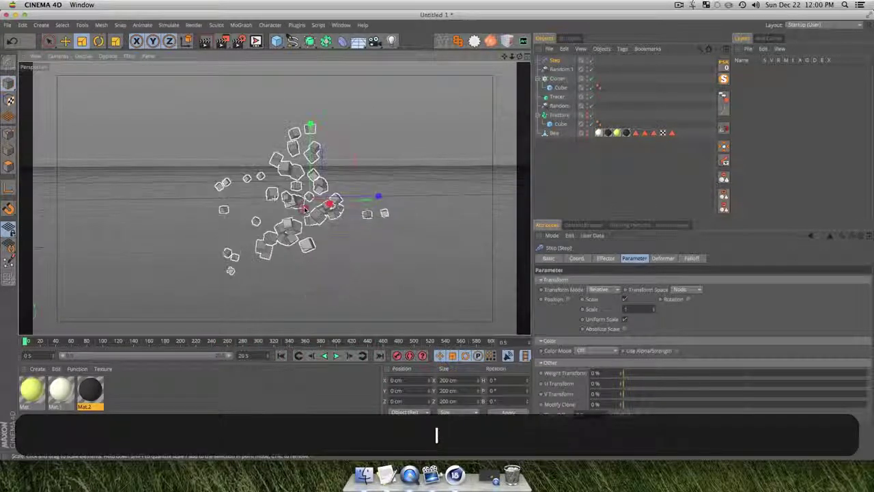
{"action": "key", "text": "super+r"}
{"action": "left_click", "coordinate": [306, 211]}
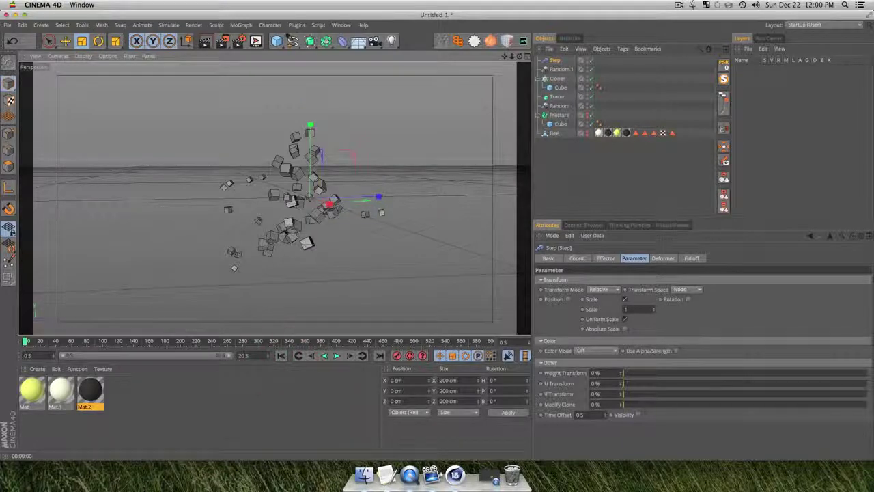
{"action": "left_click", "coordinate": [26, 342]}
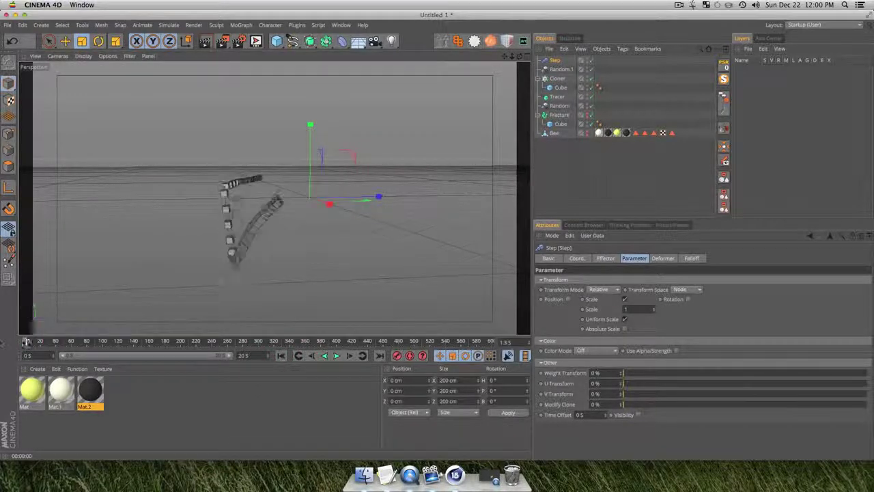
{"action": "left_click_drag", "start_coordinate": [251, 251], "coordinate": [283, 358]}
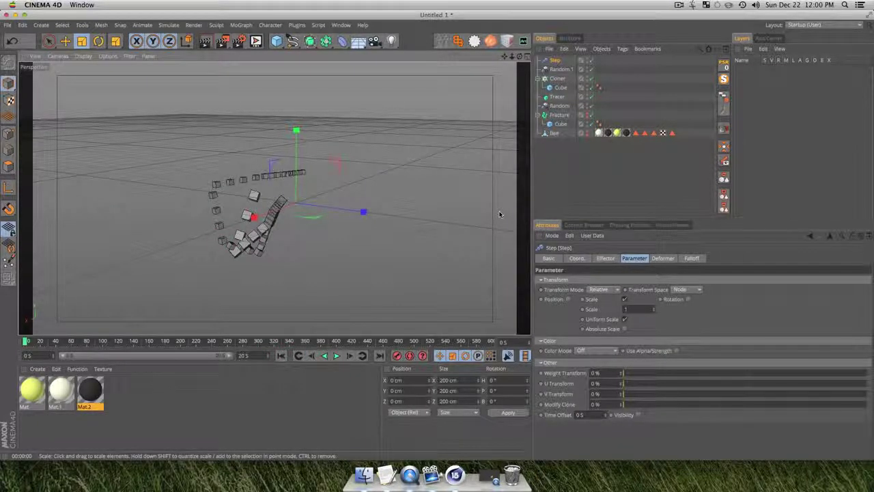
- Clear the selection, play the animation from frame 0 to about frame 25, and rewind it
{"action": "left_click", "coordinate": [564, 167]}
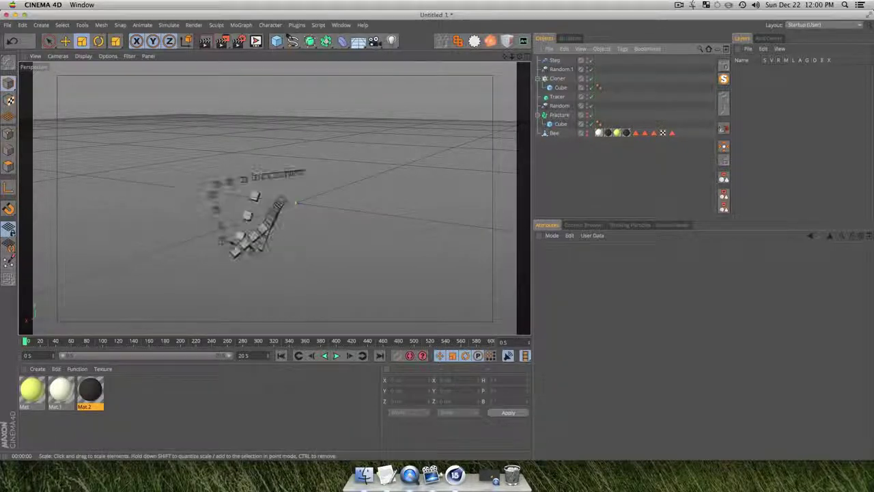
{"action": "left_click", "coordinate": [281, 355]}
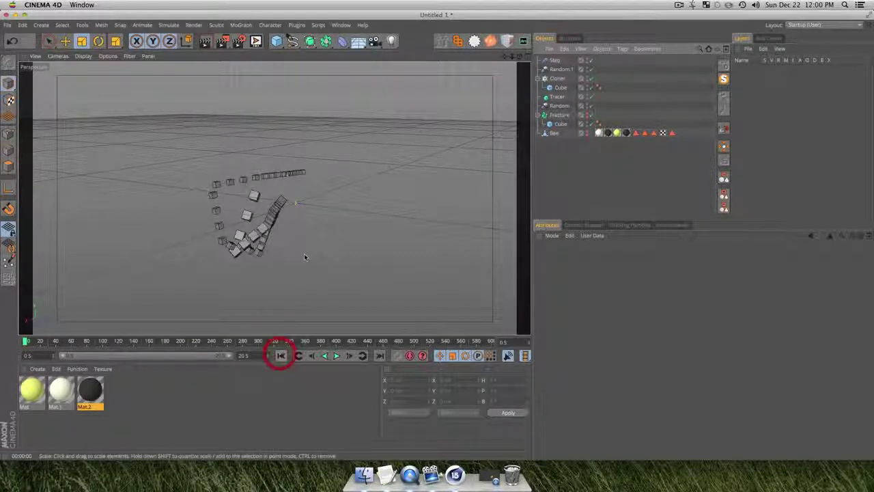
{"action": "left_click", "coordinate": [335, 355]}
{"action": "left_click", "coordinate": [335, 356]}
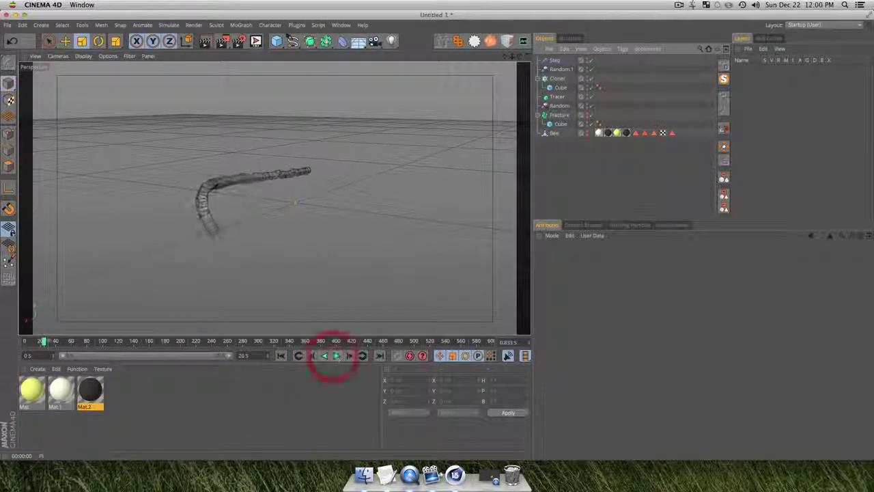
{"action": "left_click", "coordinate": [281, 355]}
- Limit the Tracer's path From End with an amount of 50
{"action": "left_click", "coordinate": [558, 97]}
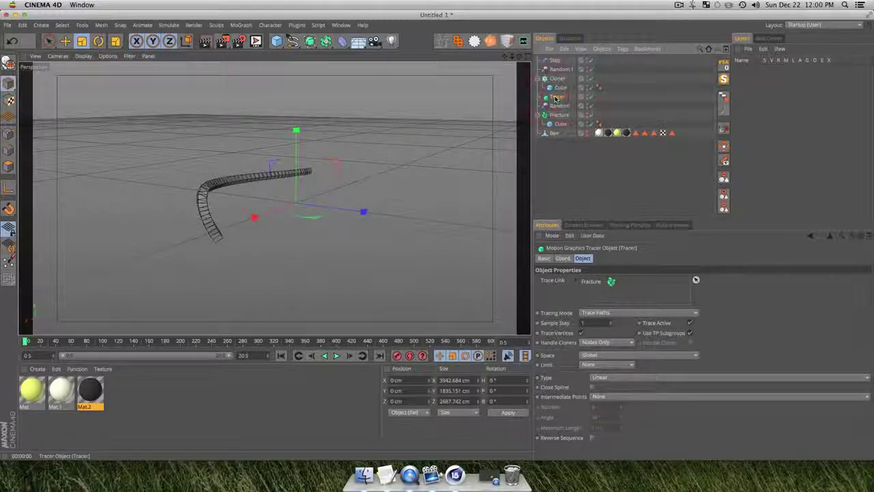
{"action": "left_click", "coordinate": [595, 366]}
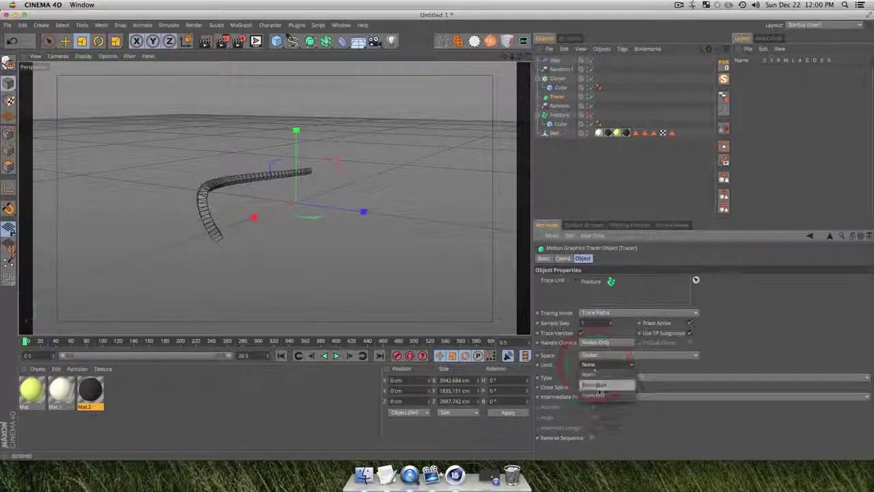
{"action": "left_click", "coordinate": [595, 396]}
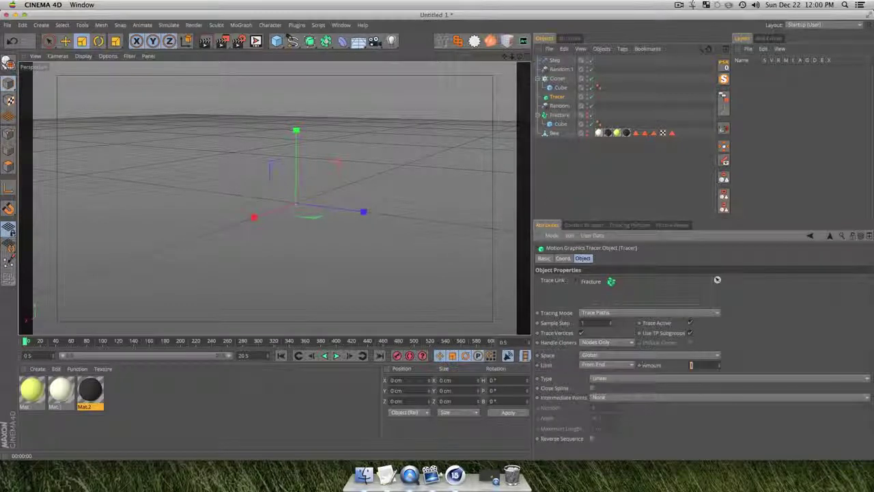
{"action": "type", "text": "50"}
{"action": "key", "text": "Return"}
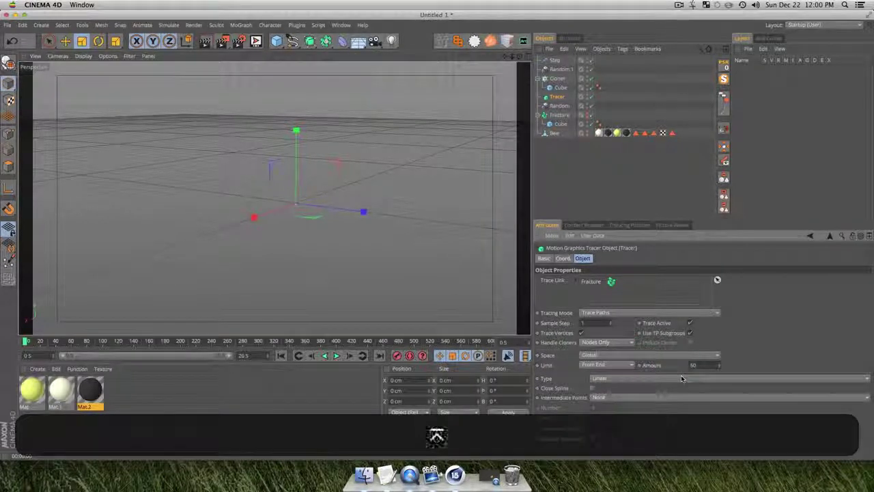
- Play the animation from frame 0 and examine the limited clone trail from several angles
{"action": "left_click", "coordinate": [281, 355]}
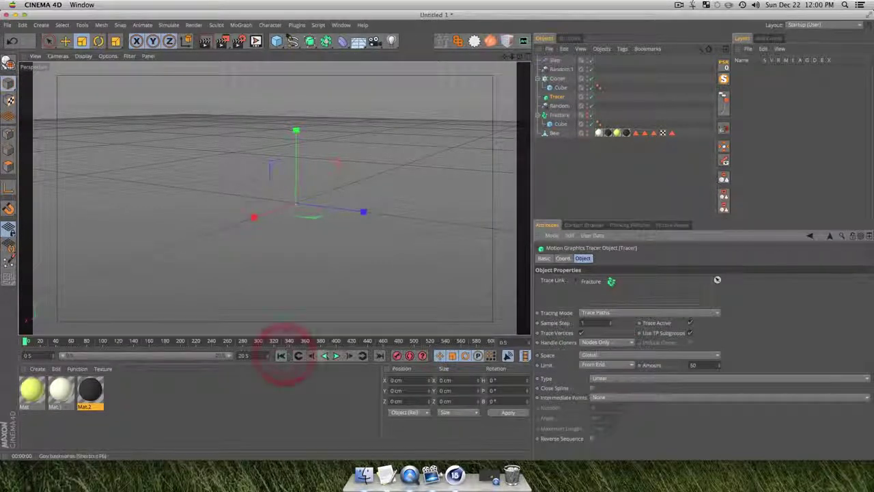
{"action": "left_click", "coordinate": [335, 355]}
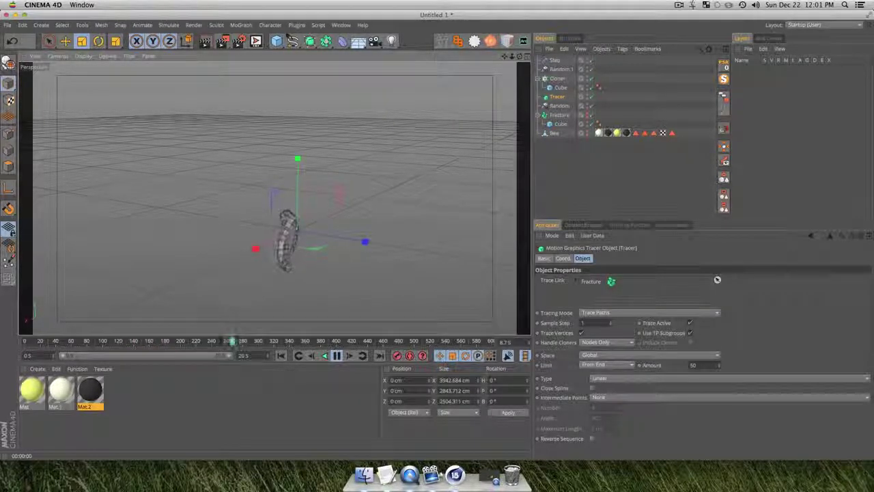
{"action": "key", "text": "3"}
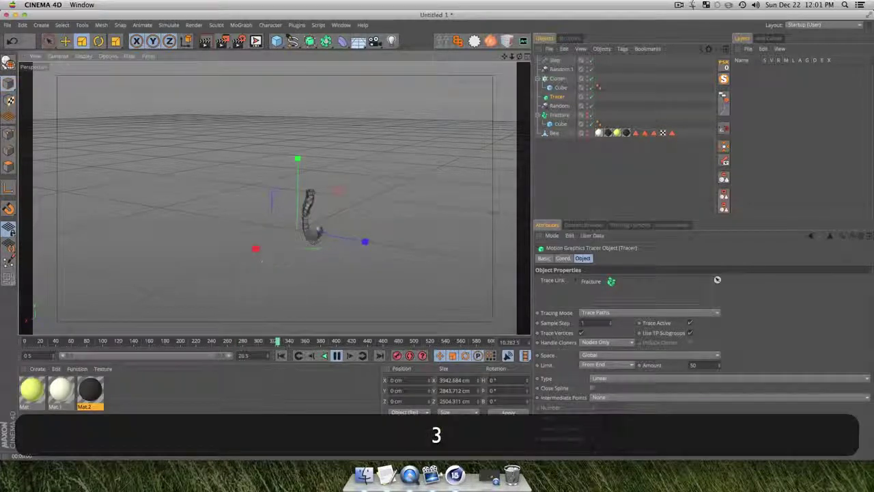
{"action": "left_click_drag", "start_coordinate": [273, 198], "coordinate": [497, 249]}
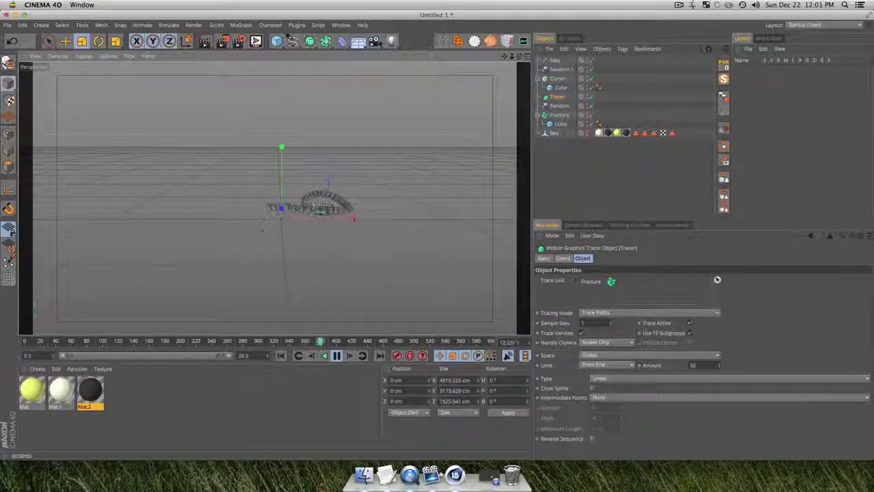
{"action": "key", "text": "3"}
{"action": "left_click_drag", "start_coordinate": [353, 220], "coordinate": [183, 34]}
{"action": "key", "text": "1"}
{"action": "key", "text": "3"}
{"action": "left_click_drag", "start_coordinate": [192, 205], "coordinate": [478, 207]}
{"action": "key", "text": "1"}
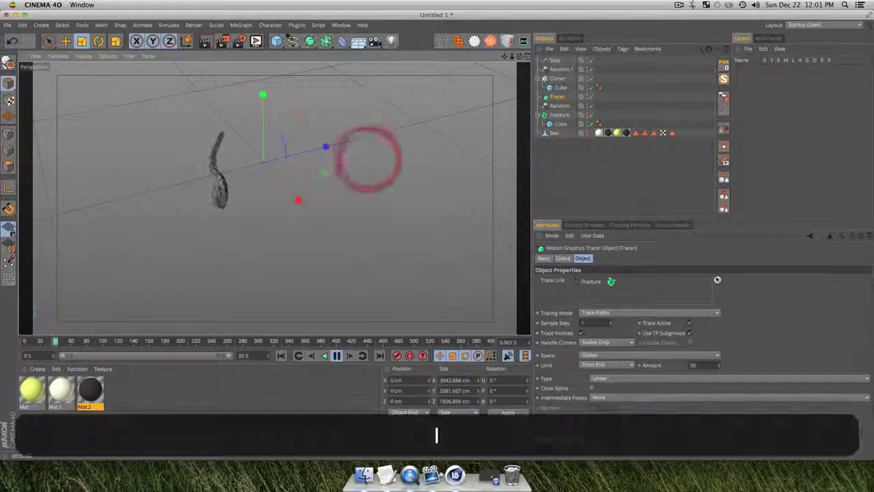
{"action": "left_click_drag", "start_coordinate": [368, 160], "coordinate": [420, 162]}
{"action": "key", "text": "2"}
{"action": "key", "text": "3"}
{"action": "left_click_drag", "start_coordinate": [321, 199], "coordinate": [316, 149]}
- Set the Tracer's limit amount to 30 and watch the trail until frame 333
{"action": "left_click", "coordinate": [693, 365]}
{"action": "type", "text": "30"}
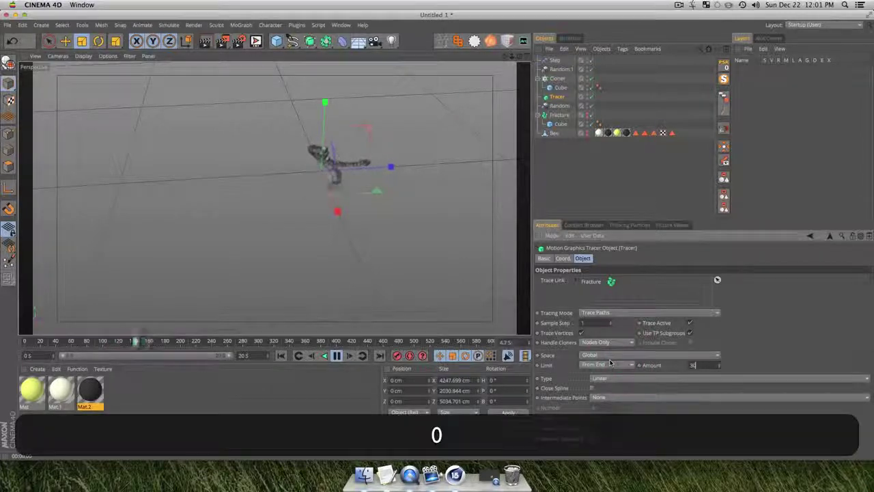
{"action": "key", "text": "Return"}
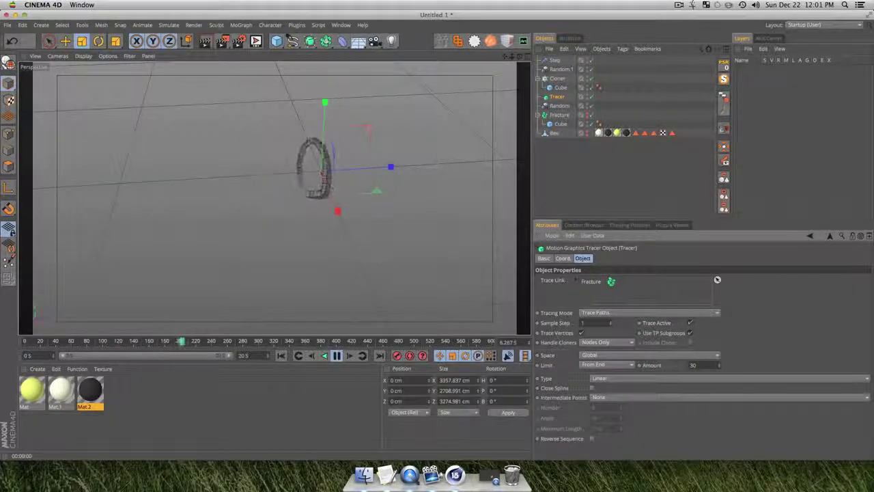
{"action": "key", "text": "3"}
{"action": "left_click_drag", "start_coordinate": [266, 162], "coordinate": [363, 216]}
{"action": "left_click", "coordinate": [337, 355]}
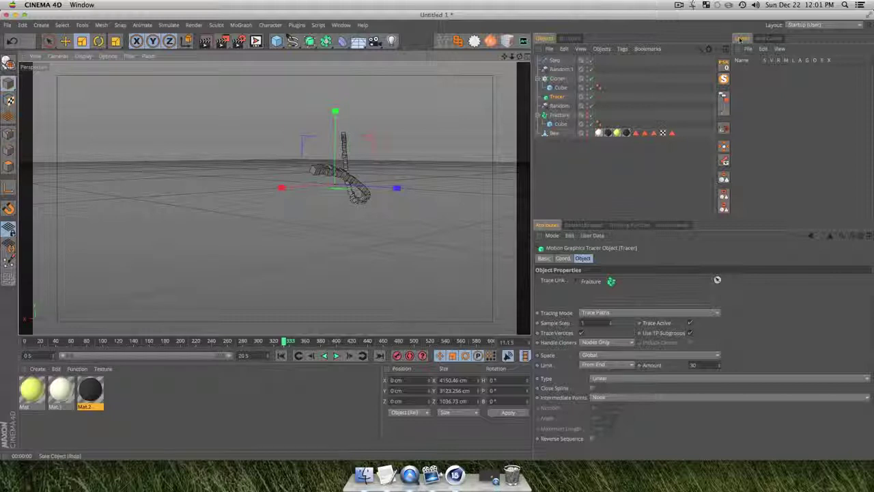
- Return to frame 0 and apply a Rigid Body simulation tag to the Cube inside the Cloner
{"action": "left_click", "coordinate": [577, 179]}
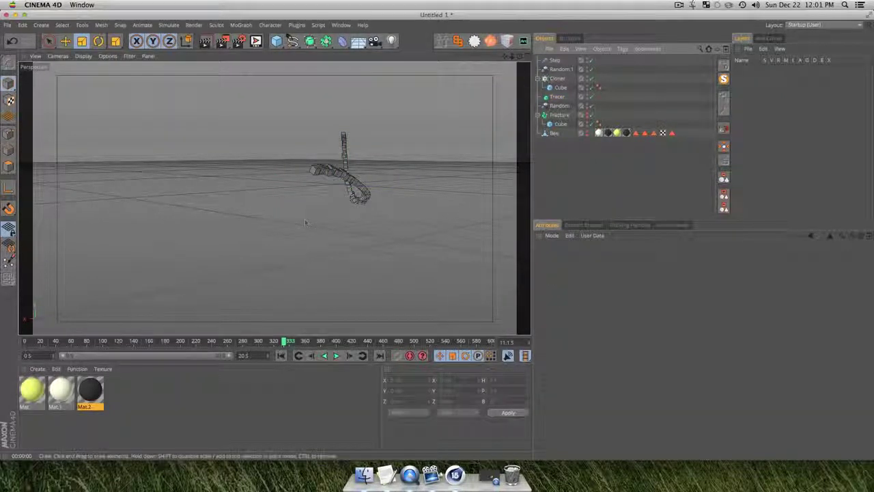
{"action": "left_click", "coordinate": [281, 356]}
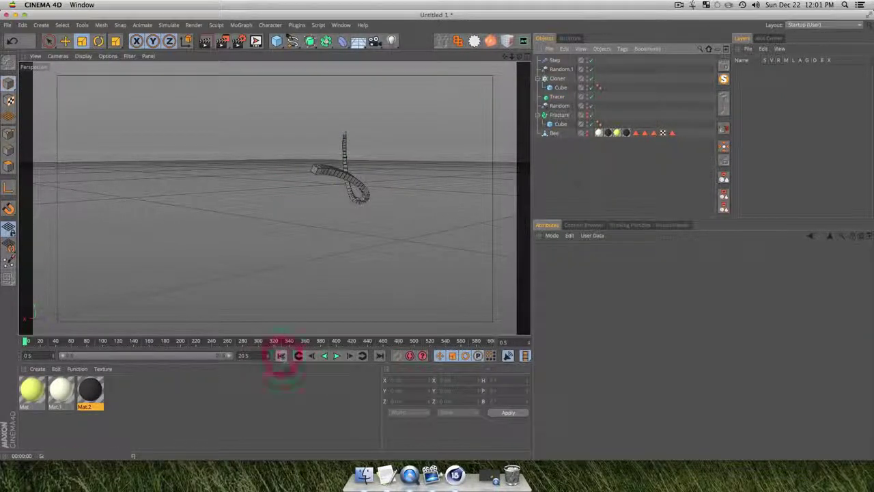
{"action": "left_click", "coordinate": [561, 183]}
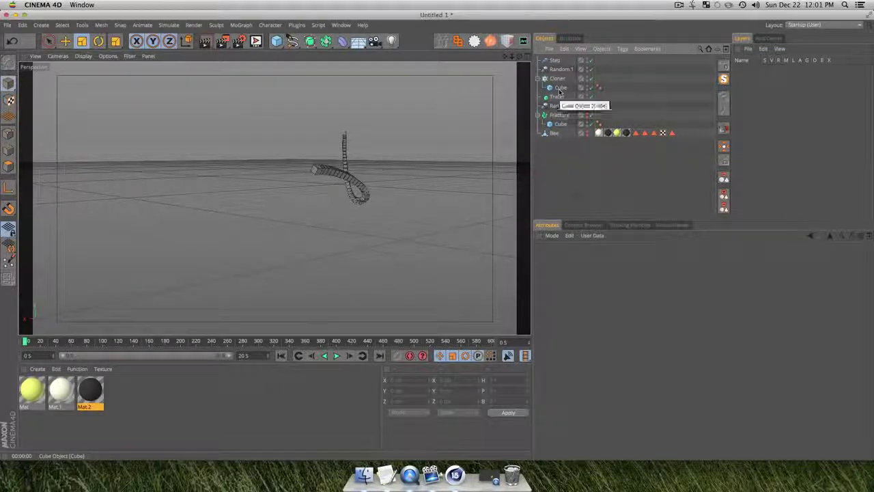
{"action": "left_click", "coordinate": [560, 88]}
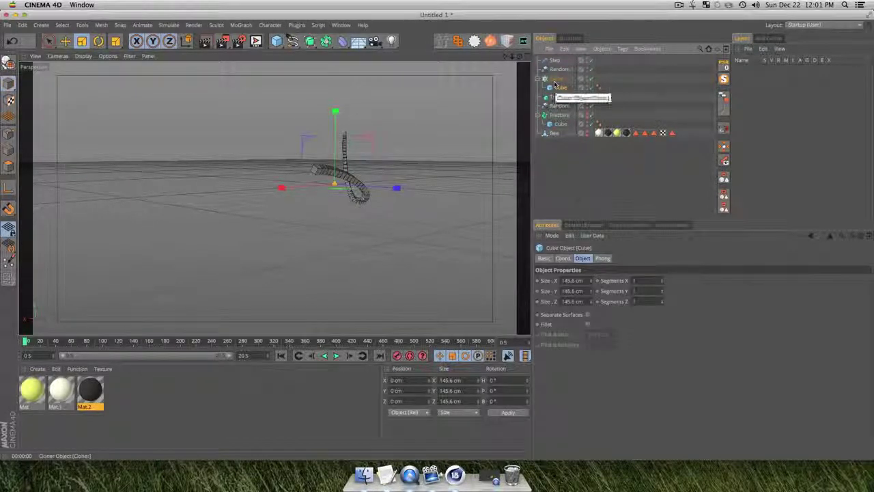
{"action": "right_click", "coordinate": [562, 89]}
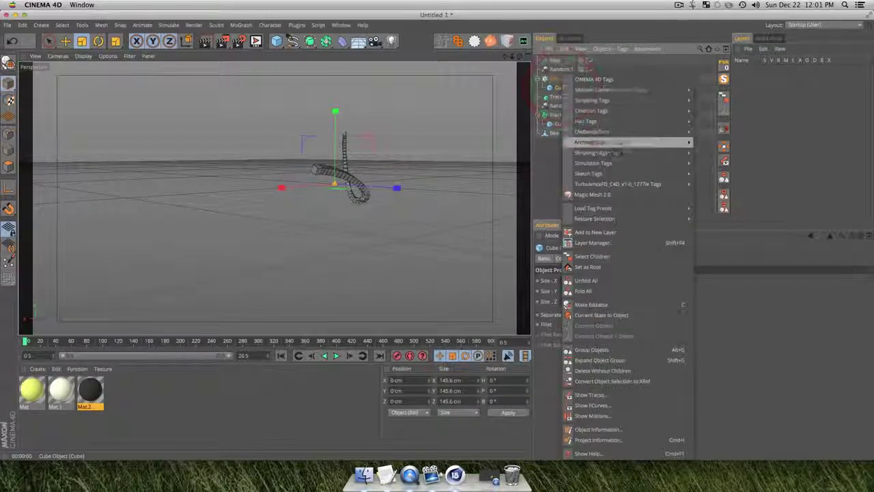
{"action": "mouse_move", "coordinate": [629, 161]}
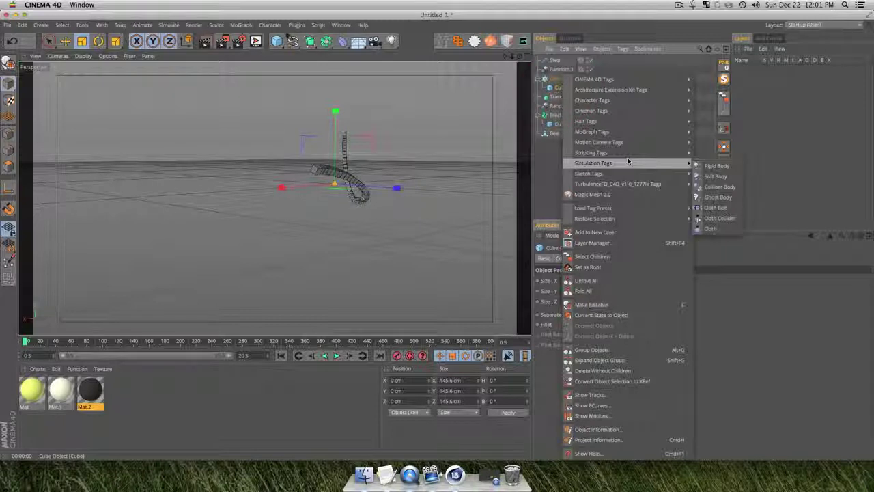
{"action": "left_click", "coordinate": [712, 168]}
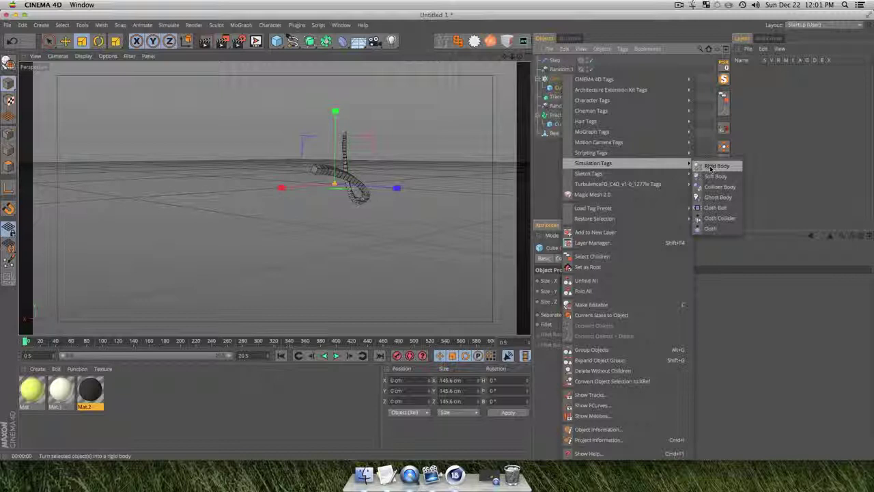
{"action": "left_click", "coordinate": [711, 167]}
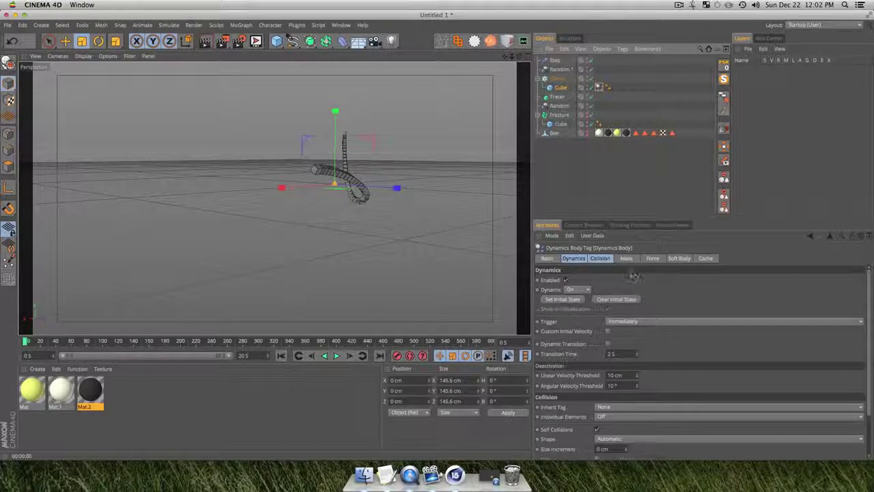
- In the Cube's dynamics tag, set the collision's Individual Elements to All and its Shape to Automatic (MoDynamics)
{"action": "left_click", "coordinate": [601, 258]}
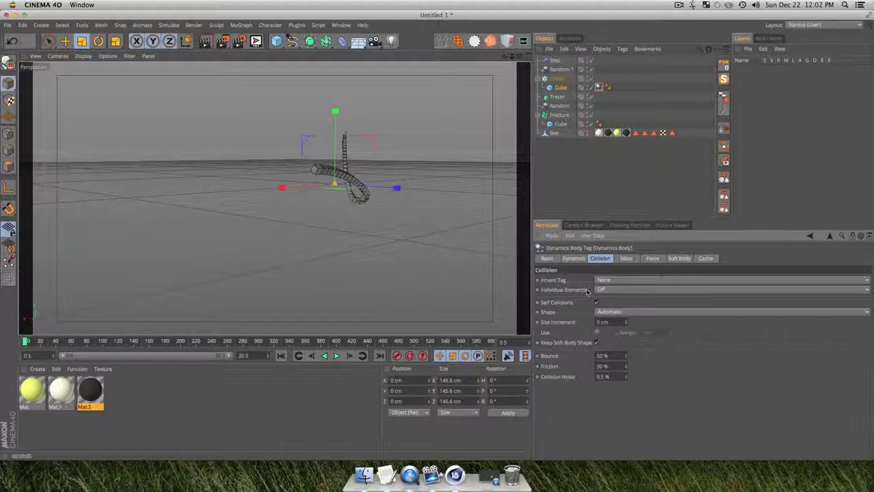
{"action": "left_click", "coordinate": [601, 290]}
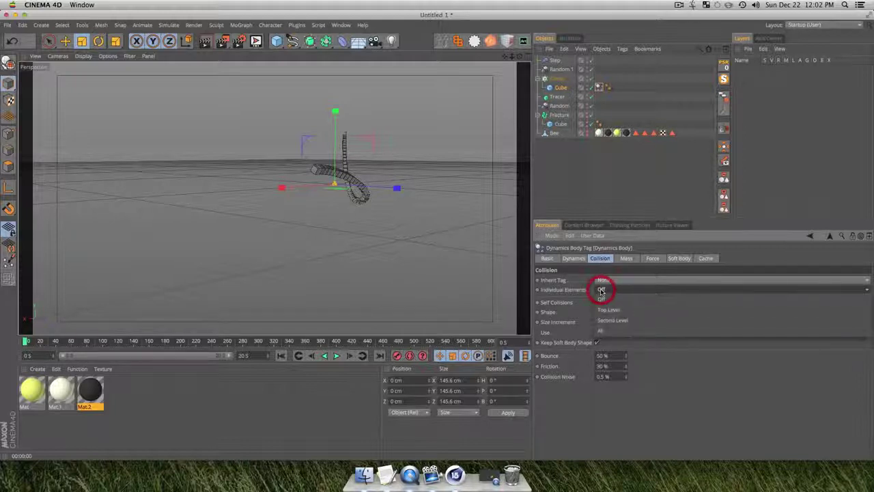
{"action": "left_click", "coordinate": [605, 334]}
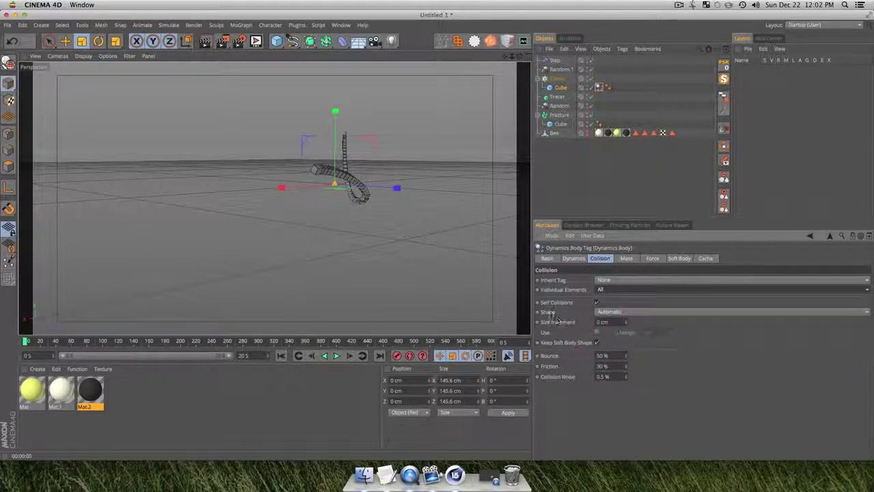
{"action": "left_click", "coordinate": [629, 311]}
{"action": "left_click", "coordinate": [611, 278]}
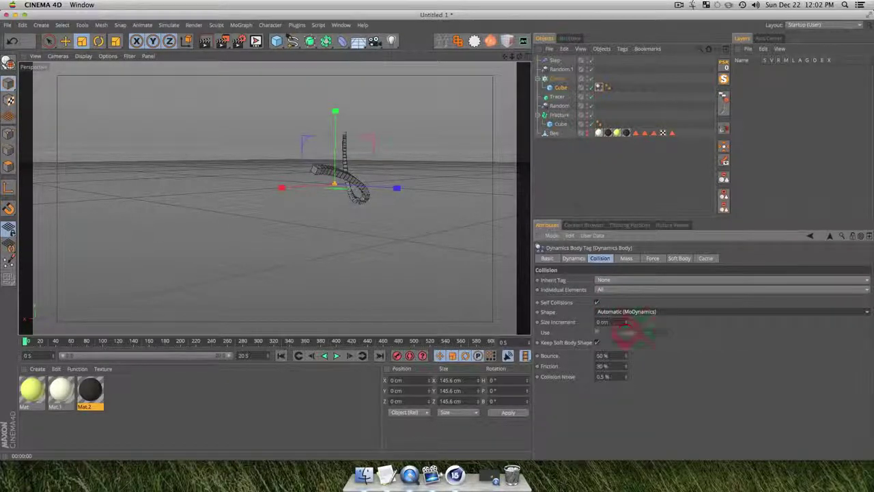
{"action": "left_click", "coordinate": [576, 321]}
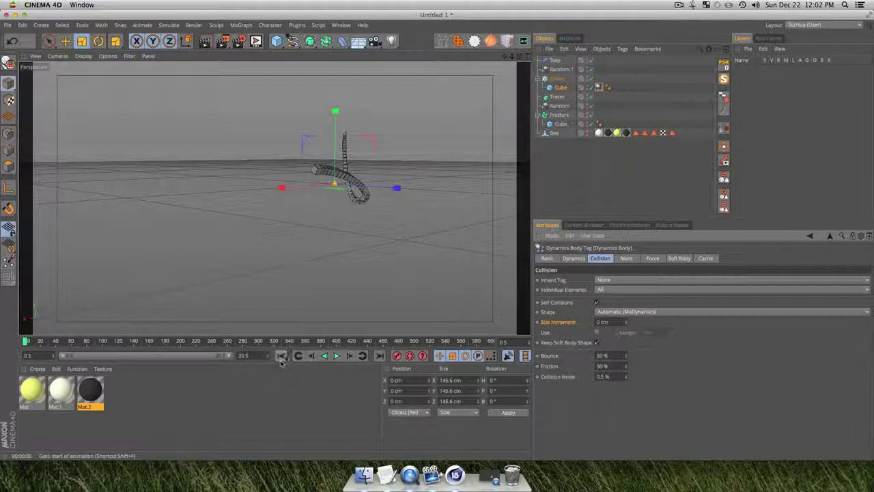
- Play the rigid body simulation from frame 0 and watch how the clones move along the path
{"action": "left_click", "coordinate": [283, 361]}
{"action": "key", "text": "3"}
{"action": "left_click_drag", "start_coordinate": [297, 238], "coordinate": [335, 221]}
{"action": "key", "text": "1"}
{"action": "key", "text": "3"}
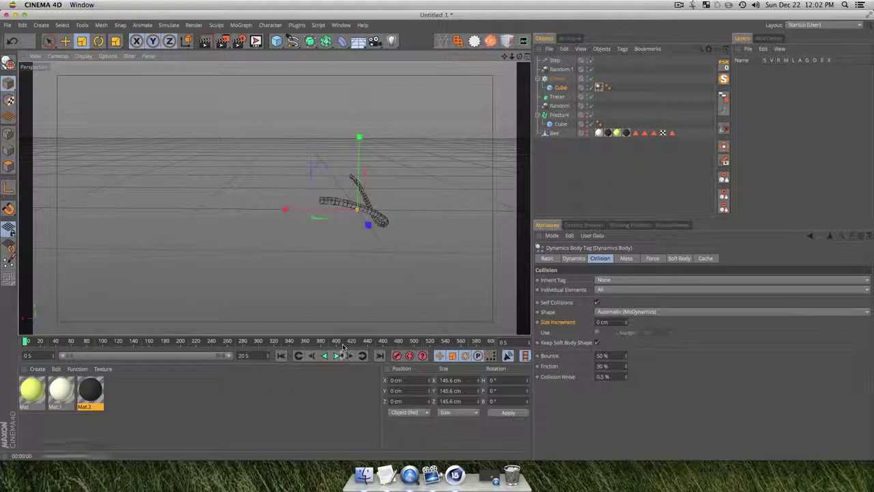
{"action": "left_click", "coordinate": [337, 355]}
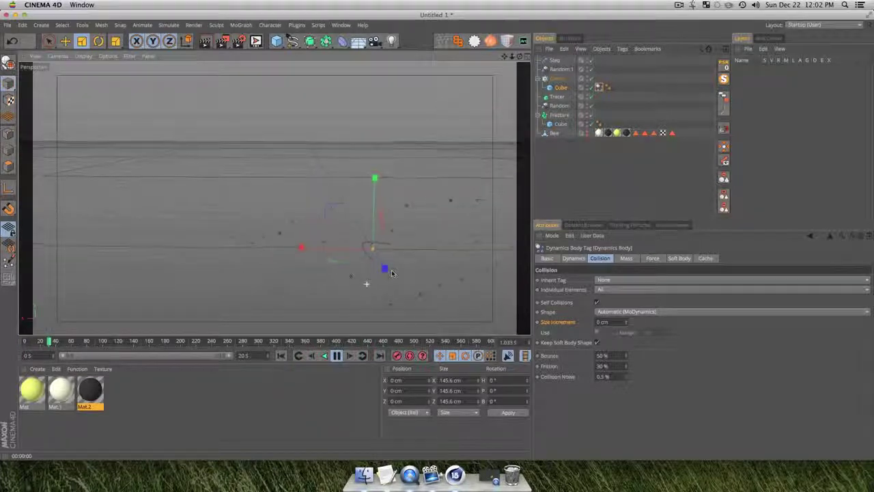
{"action": "key", "text": "1"}
{"action": "mouse_move", "coordinate": [392, 273]}
{"action": "left_mouse_down"}
{"action": "mouse_move", "coordinate": [412, 276]}
{"action": "mouse_move", "coordinate": [346, 240]}
{"action": "left_mouse_up"}
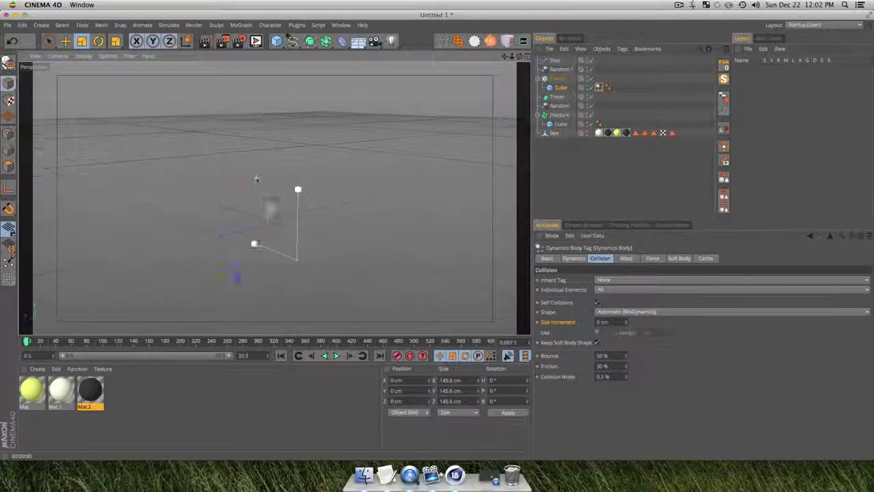
- Advance the simulation to frame 4 and examine the colliding clones up close and from several angles
{"action": "scroll", "coordinate": [257, 221], "scroll_direction": "up", "scroll_amount": 5}
{"action": "left_click_drag", "start_coordinate": [268, 244], "coordinate": [201, 237]}
{"action": "key", "text": "3"}
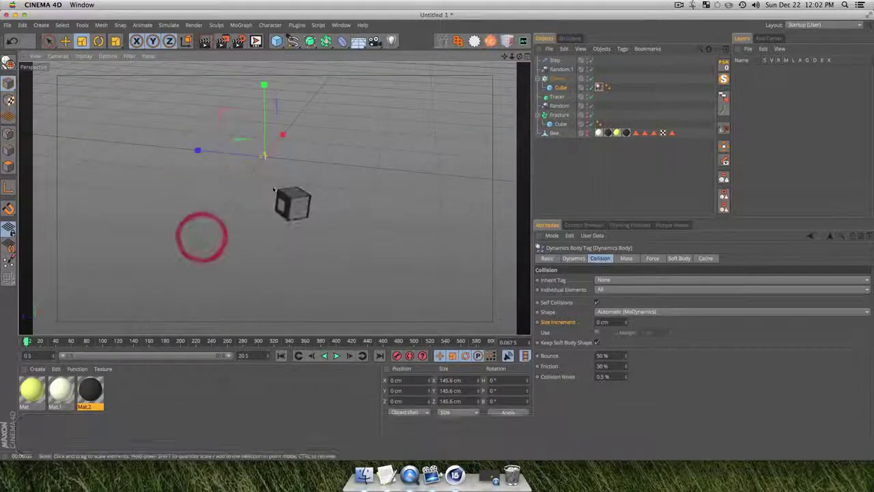
{"action": "left_click", "coordinate": [337, 356]}
{"action": "key", "text": "3"}
{"action": "left_click_drag", "start_coordinate": [290, 249], "coordinate": [218, 203]}
{"action": "scroll", "coordinate": [218, 203], "scroll_direction": "up", "scroll_amount": 6}
{"action": "key", "text": "3"}
{"action": "left_click_drag", "start_coordinate": [294, 203], "coordinate": [364, 181]}
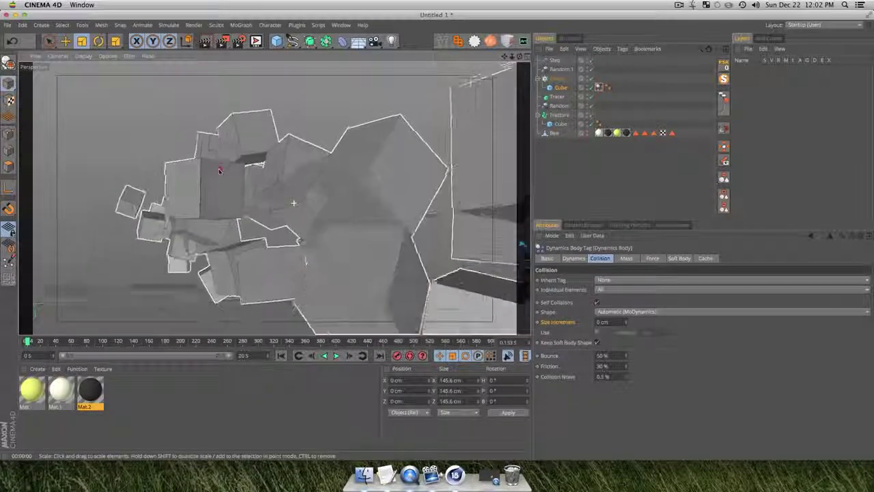
{"action": "key", "text": "2"}
{"action": "left_click_drag", "start_coordinate": [366, 227], "coordinate": [350, 247]}
{"action": "key", "text": "2"}
{"action": "key", "text": "3"}
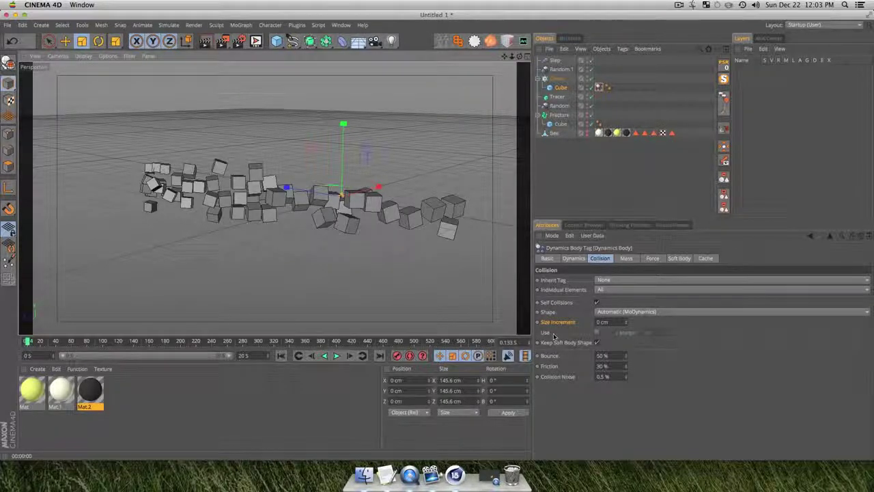
- Set the dynamics tag's Follow Position force to 6
{"action": "left_click", "coordinate": [626, 259]}
{"action": "left_click", "coordinate": [574, 258]}
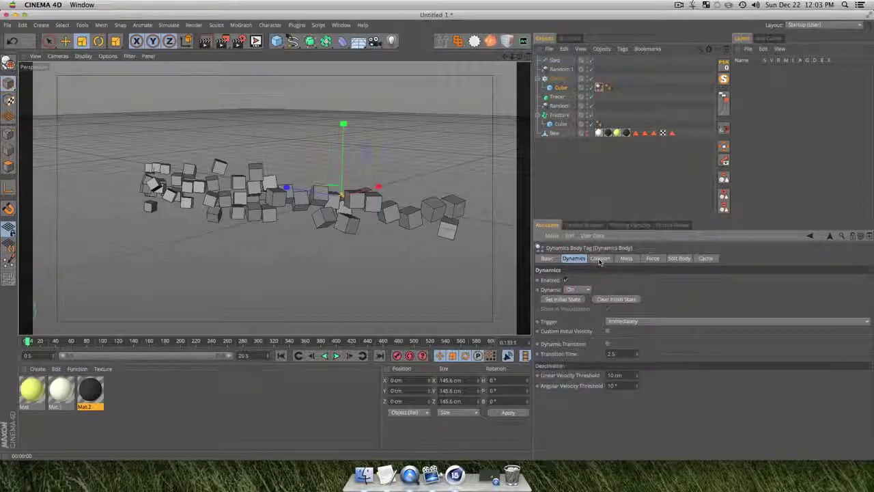
{"action": "left_click", "coordinate": [653, 258]}
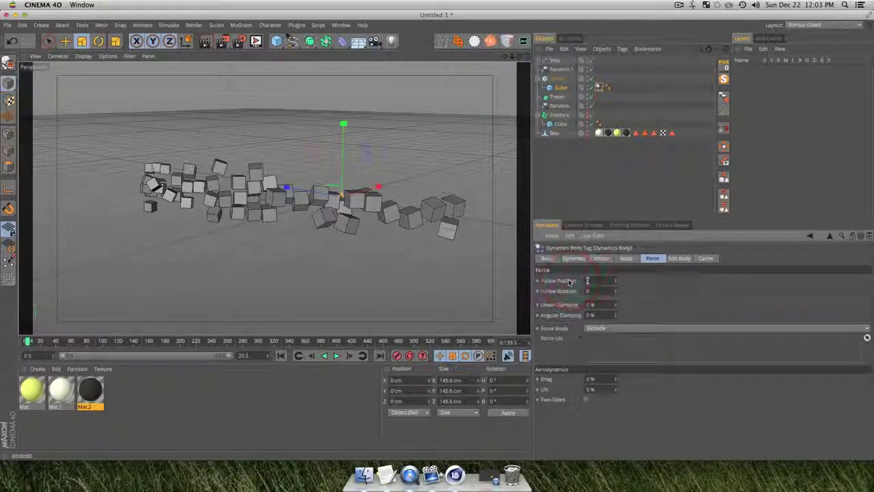
{"action": "type", "text": "6"}
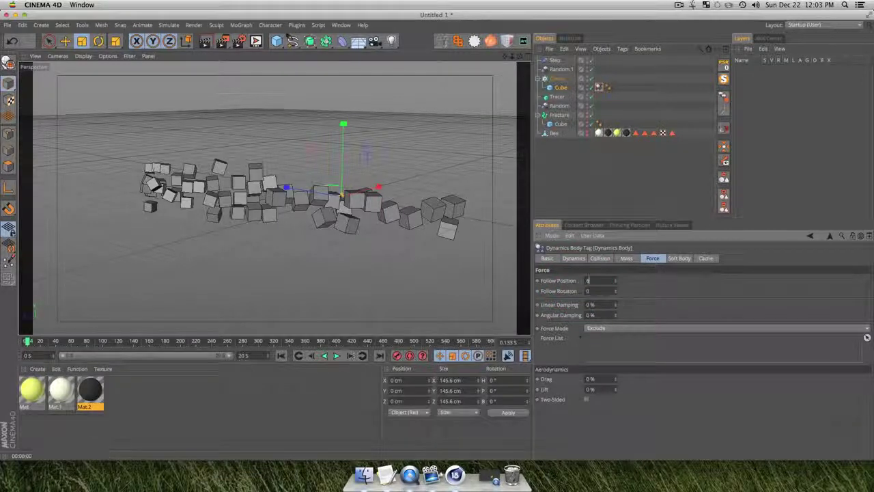
- Play the simulation from frame 0 to frame 266 and examine how the clones follow the path
{"action": "left_click", "coordinate": [281, 356]}
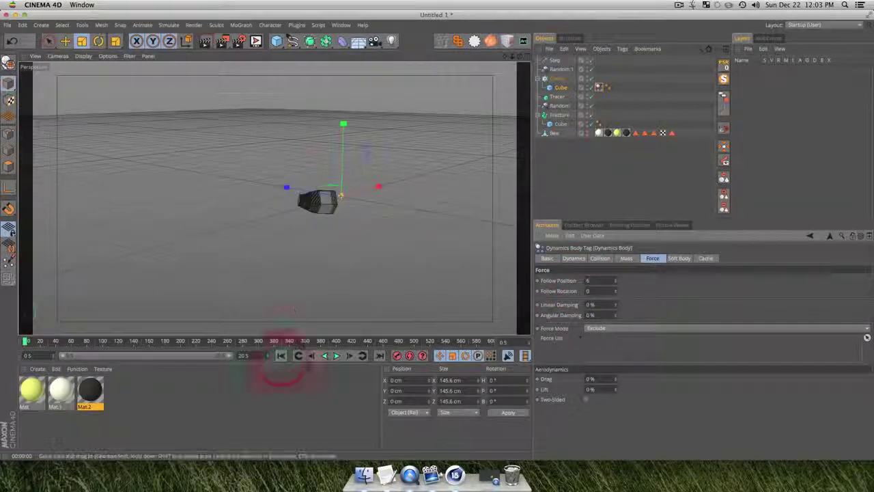
{"action": "left_click", "coordinate": [337, 356]}
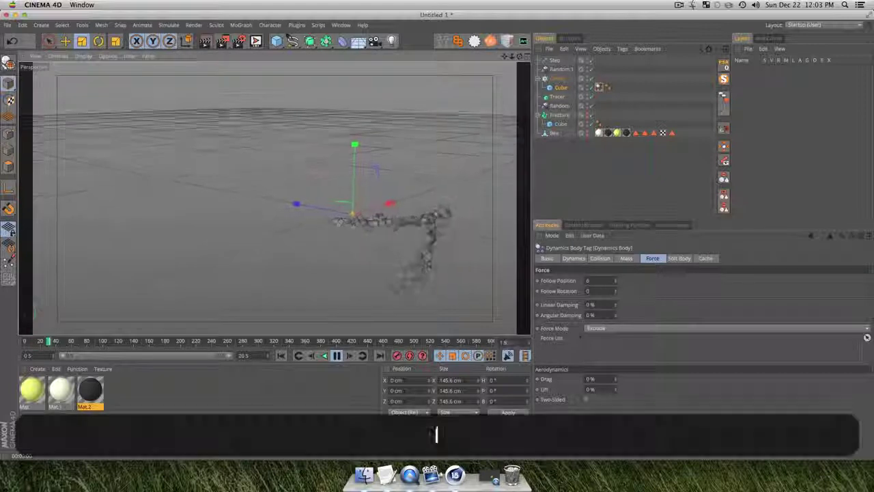
{"action": "left_click_drag", "start_coordinate": [422, 255], "coordinate": [302, 206]}
{"action": "key", "text": "3"}
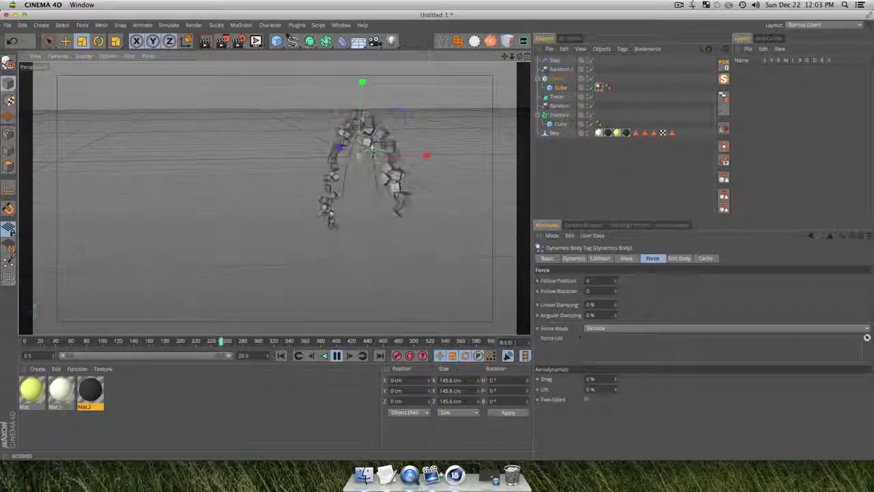
{"action": "left_click", "coordinate": [334, 354]}
{"action": "key", "text": "3"}
{"action": "left_click_drag", "start_coordinate": [369, 198], "coordinate": [348, 240]}
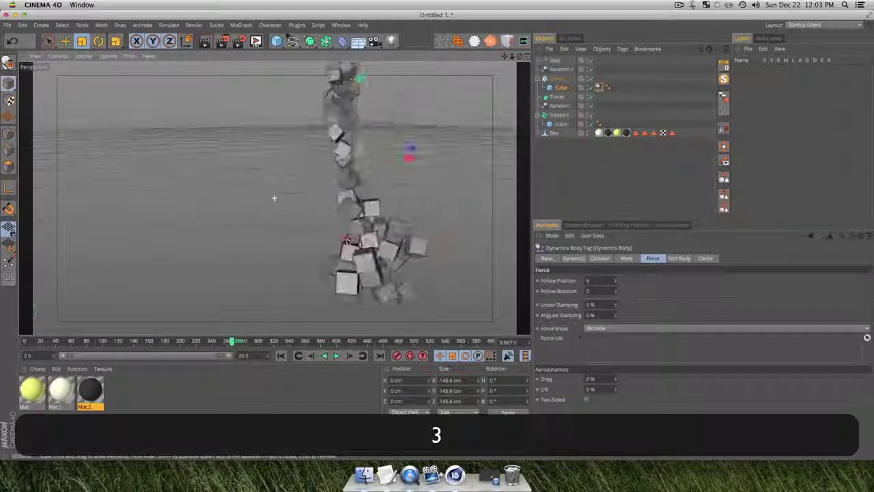
{"action": "left_click_drag", "start_coordinate": [274, 198], "coordinate": [349, 164]}
{"action": "key", "text": "3"}
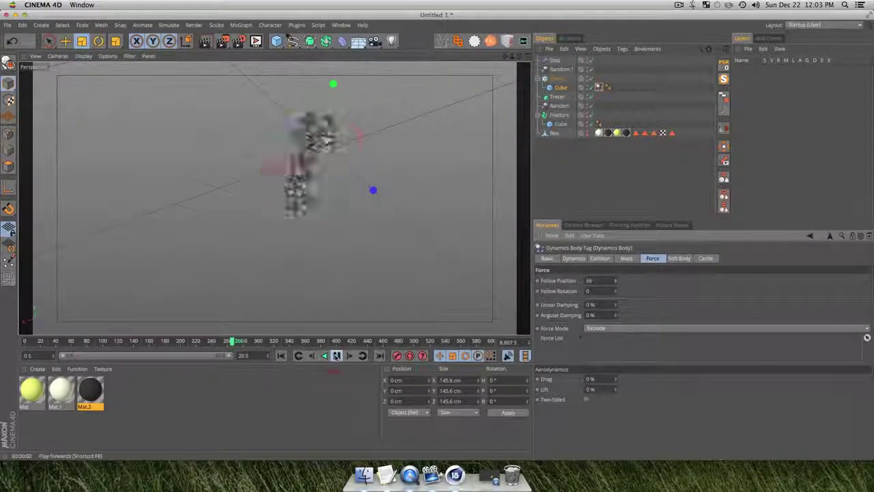
- Continue playback to frame 298 with Follow Position at 66 and examine the clone trail from different angles
{"action": "left_click", "coordinate": [336, 355]}
{"action": "scroll", "coordinate": [318, 173], "scroll_direction": "up", "scroll_amount": 3}
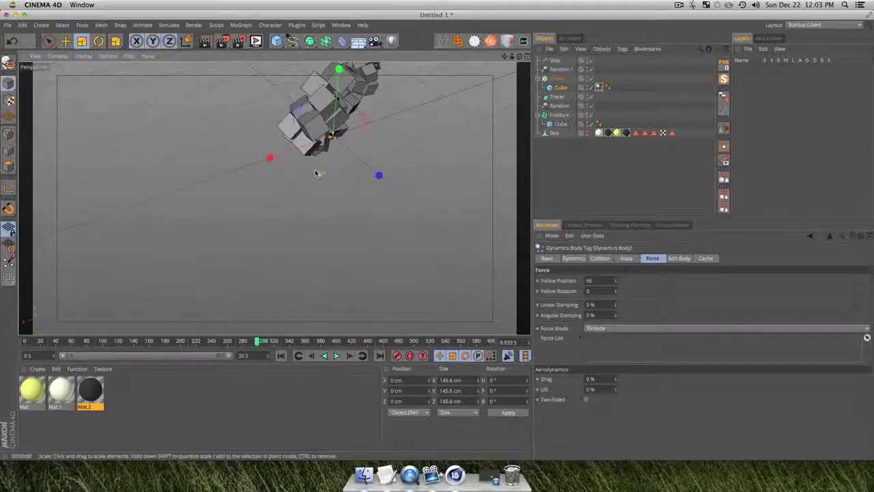
{"action": "key", "text": "3"}
{"action": "left_click_drag", "start_coordinate": [275, 198], "coordinate": [375, 133]}
{"action": "key", "text": "1"}
{"action": "key", "text": "3"}
- Set the dynamics tag's Follow Position to 5
{"action": "left_click", "coordinate": [612, 286]}
{"action": "left_click", "coordinate": [547, 281]}
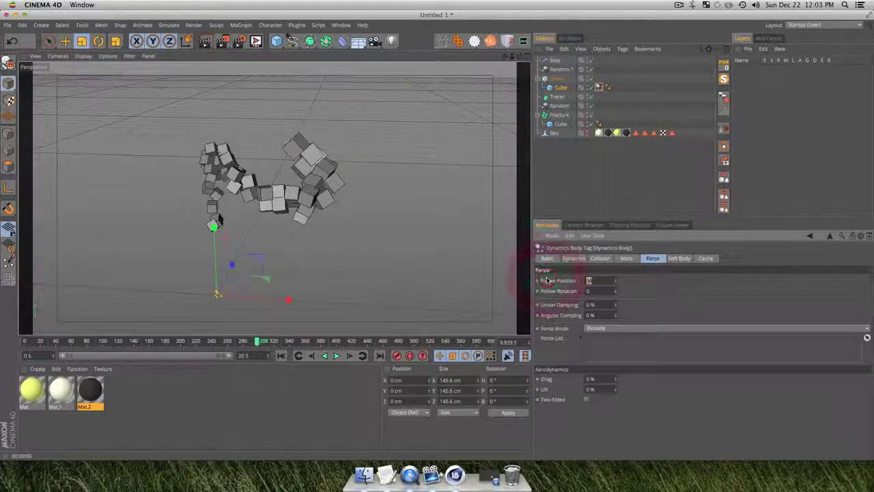
{"action": "type", "text": "5"}
{"action": "key", "text": "Return"}
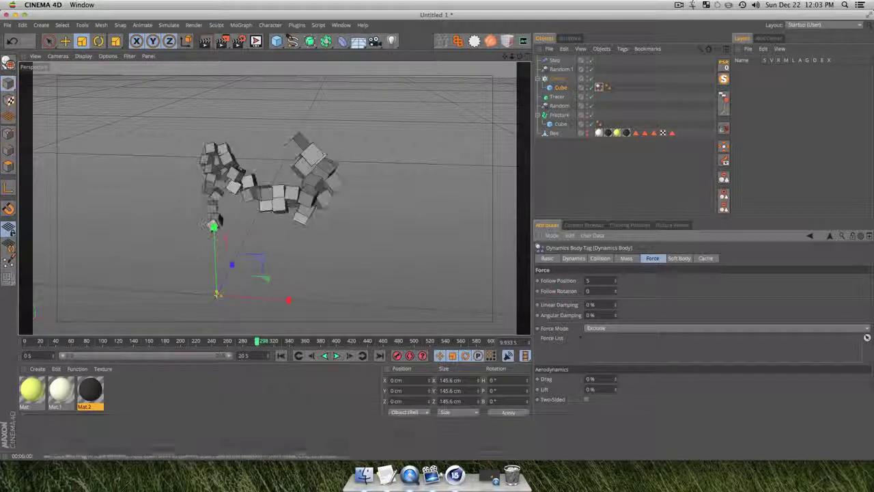
- Replay the simulation from frame 0 to frame 281 and examine the spread of the clones around the path
{"action": "left_click", "coordinate": [282, 356]}
{"action": "left_click", "coordinate": [336, 355]}
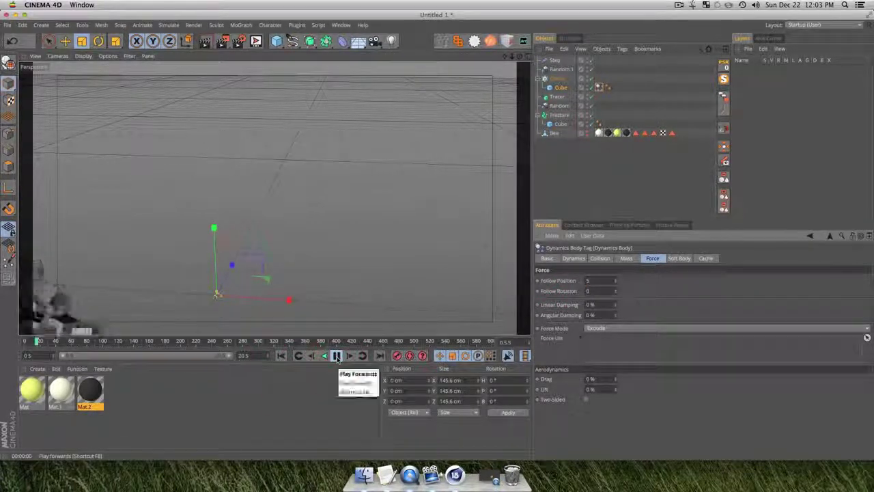
{"action": "key", "text": "1"}
{"action": "left_click_drag", "start_coordinate": [285, 312], "coordinate": [156, 224]}
{"action": "key", "text": "3"}
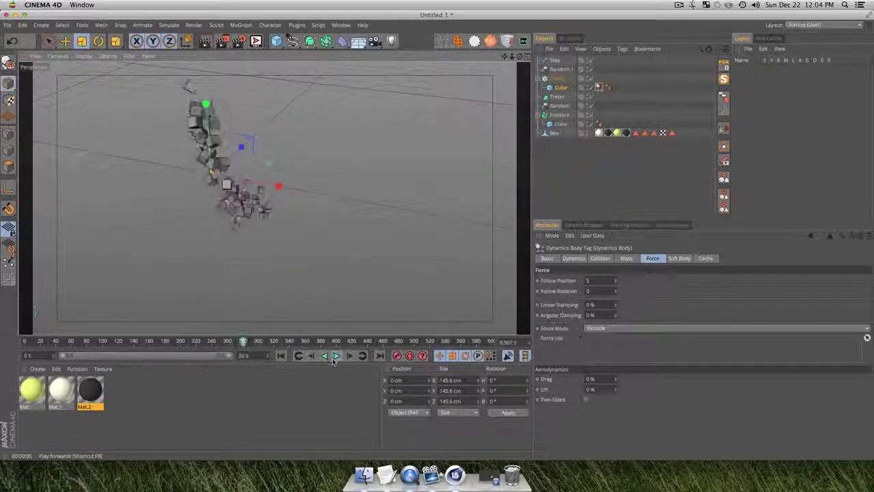
{"action": "left_click", "coordinate": [336, 356]}
{"action": "left_click_drag", "start_coordinate": [293, 229], "coordinate": [187, 217]}
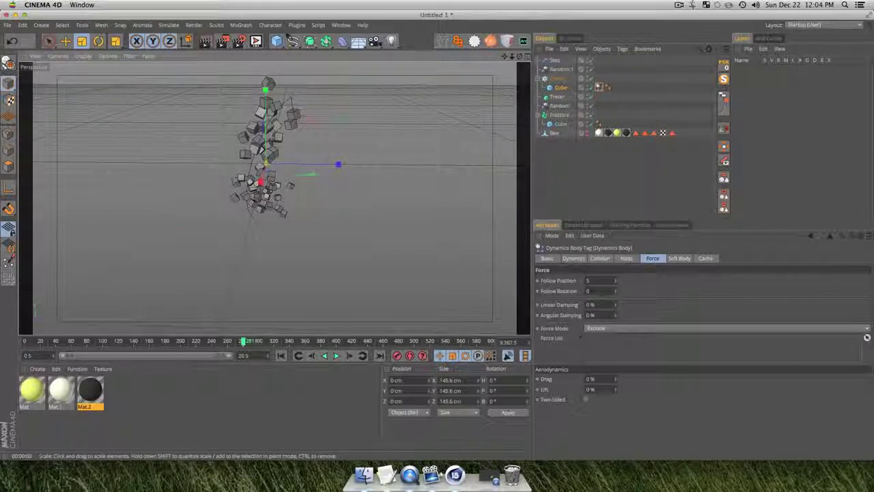
{"action": "left_click_drag", "start_coordinate": [322, 169], "coordinate": [276, 166]}
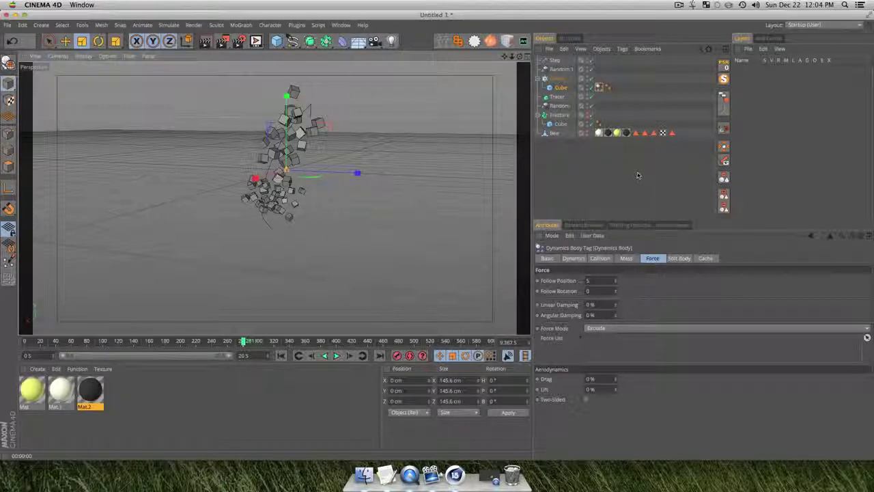
- Add a Delay effector to the Cloner
{"action": "left_click", "coordinate": [564, 187]}
{"action": "left_click", "coordinate": [559, 79]}
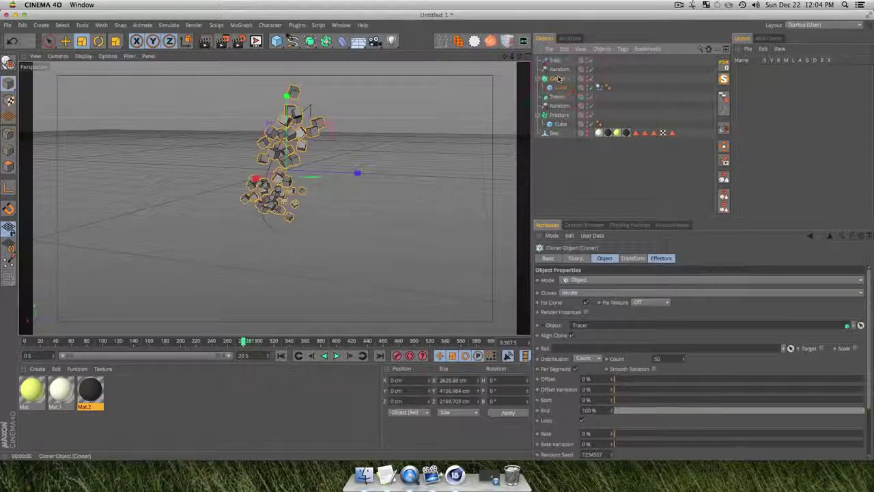
{"action": "left_click", "coordinate": [239, 24]}
{"action": "mouse_move", "coordinate": [247, 40]}
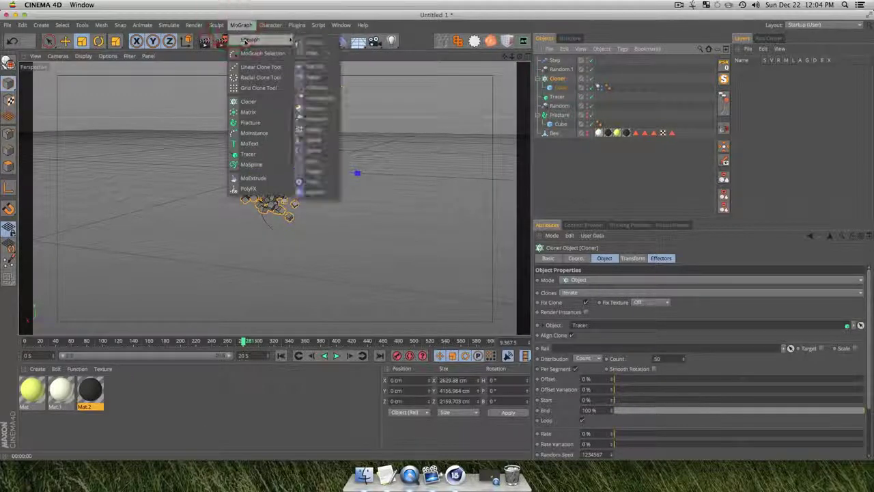
{"action": "left_click", "coordinate": [312, 76]}
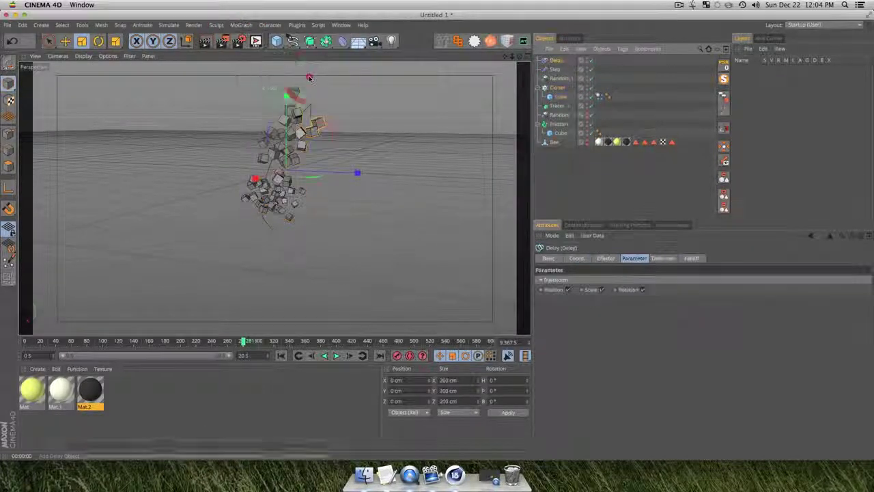
- Set the Delay effector's mode to Spring and its strength to 64%
{"action": "left_click", "coordinate": [653, 257]}
{"action": "left_click", "coordinate": [605, 259]}
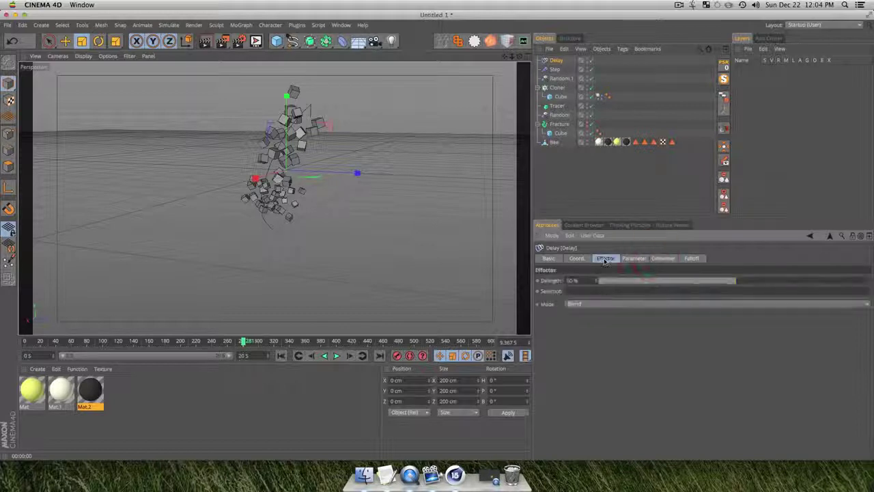
{"action": "left_click", "coordinate": [567, 304]}
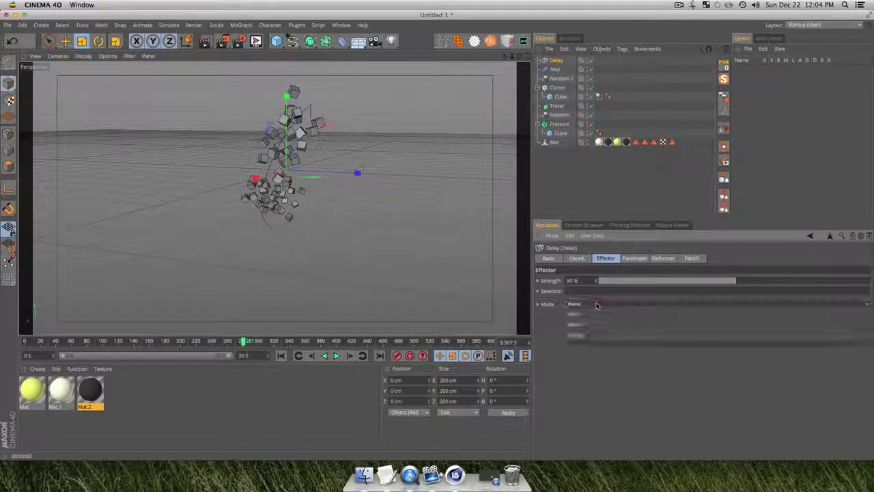
{"action": "left_click", "coordinate": [589, 333]}
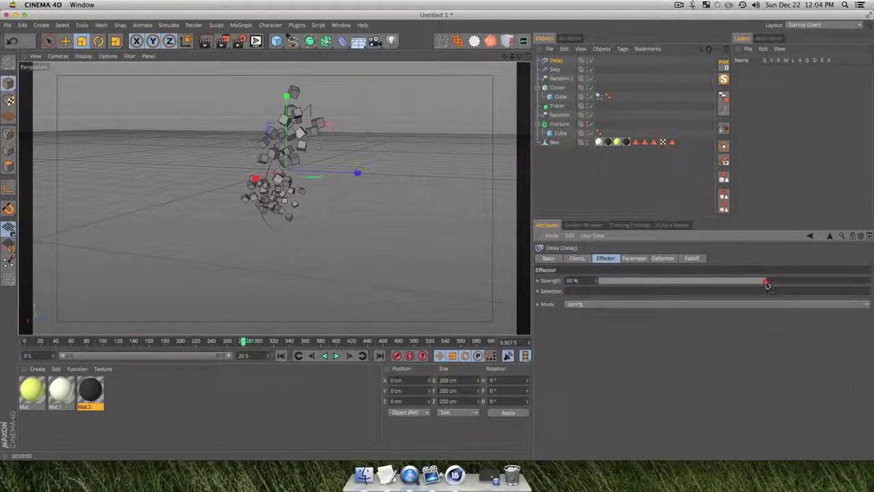
- Play the animation from frame 0 and examine the clone trail's motion with the Delay effector
{"action": "left_click", "coordinate": [281, 355]}
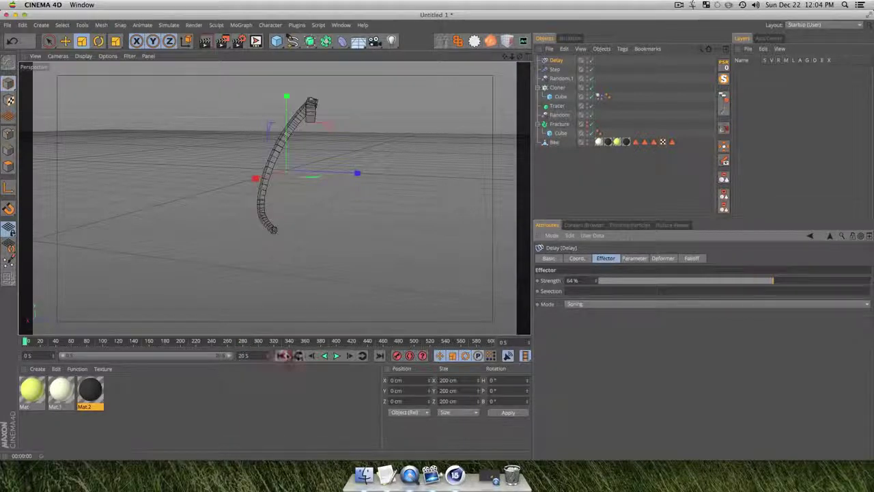
{"action": "left_click", "coordinate": [339, 356]}
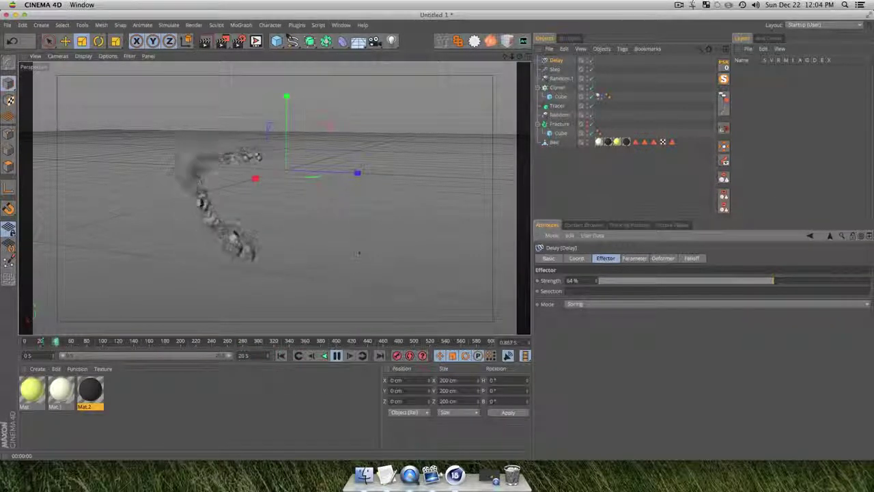
{"action": "key", "text": "3"}
{"action": "left_click_drag", "start_coordinate": [219, 285], "coordinate": [227, 300]}
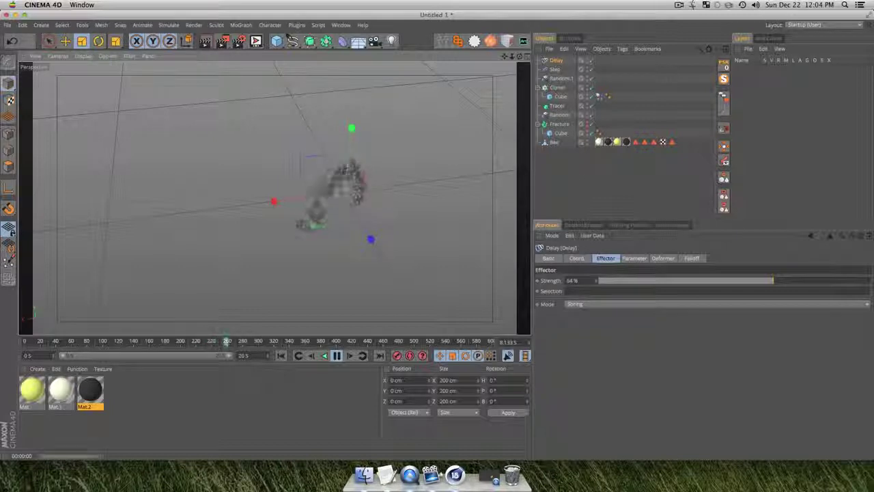
- Stop the playback and examine the cube clone trail around the bee model from several angles and closer up
{"action": "key", "text": "3"}
{"action": "left_click_drag", "start_coordinate": [419, 202], "coordinate": [283, 194]}
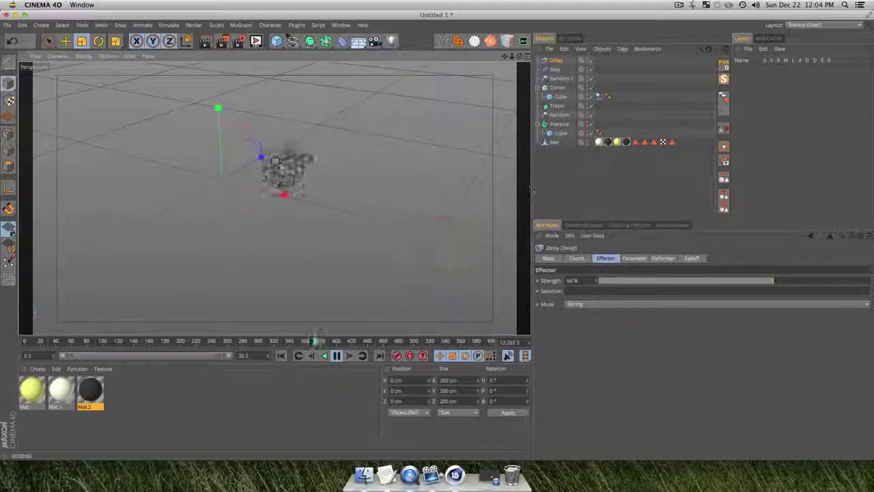
{"action": "left_click", "coordinate": [337, 356]}
{"action": "left_click", "coordinate": [572, 177]}
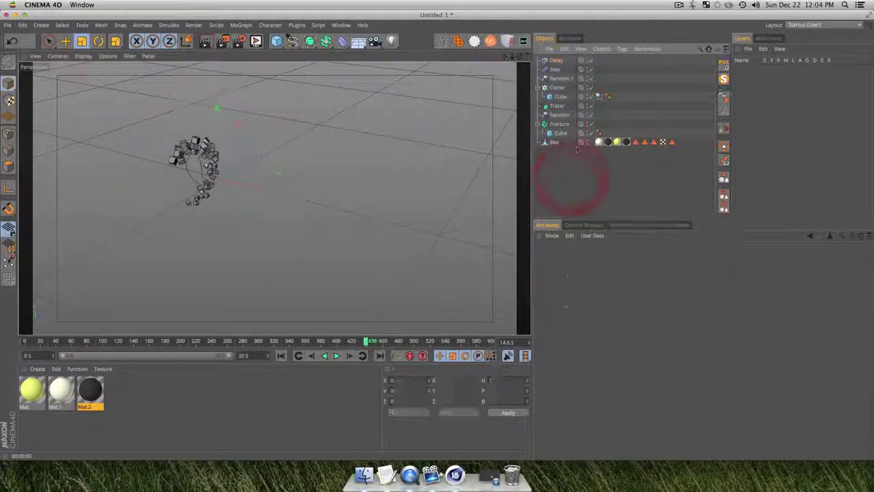
{"action": "key", "text": "alt"}
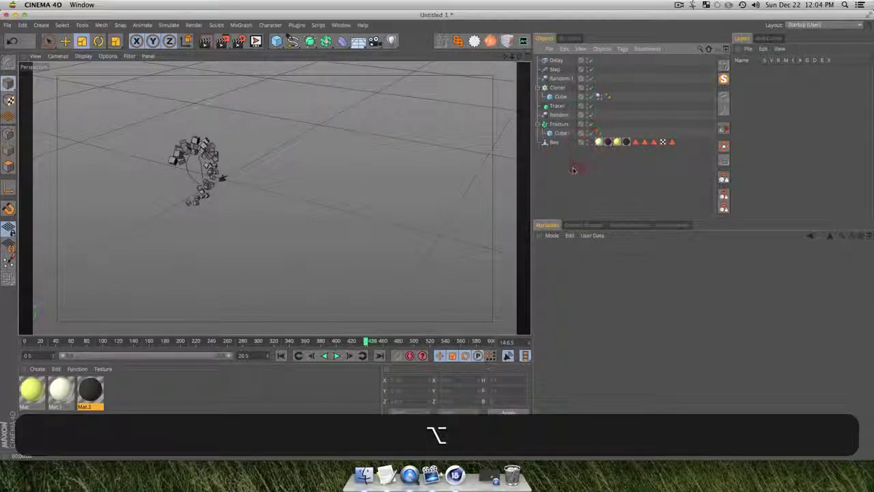
{"action": "key", "text": "3"}
{"action": "left_click_drag", "start_coordinate": [223, 198], "coordinate": [162, 204]}
{"action": "scroll", "coordinate": [287, 177], "scroll_direction": "up", "scroll_amount": 7}
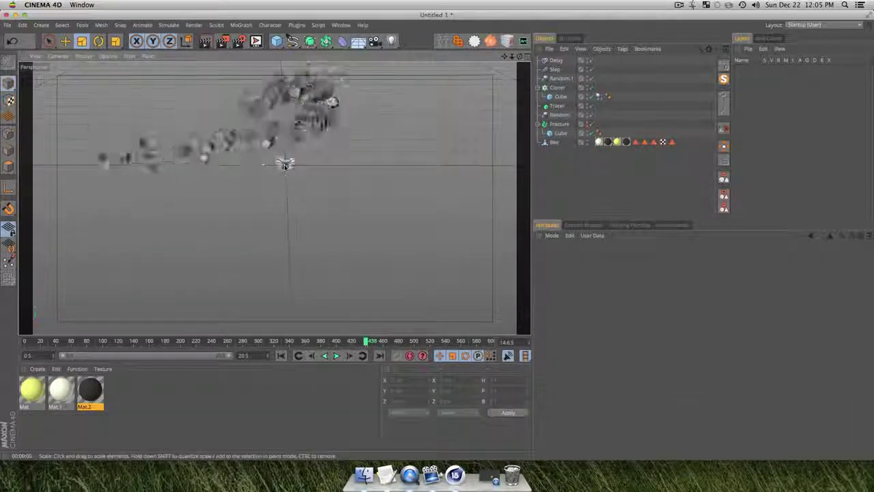
{"action": "left_click_drag", "start_coordinate": [285, 164], "coordinate": [230, 179]}
{"action": "key", "text": "3"}
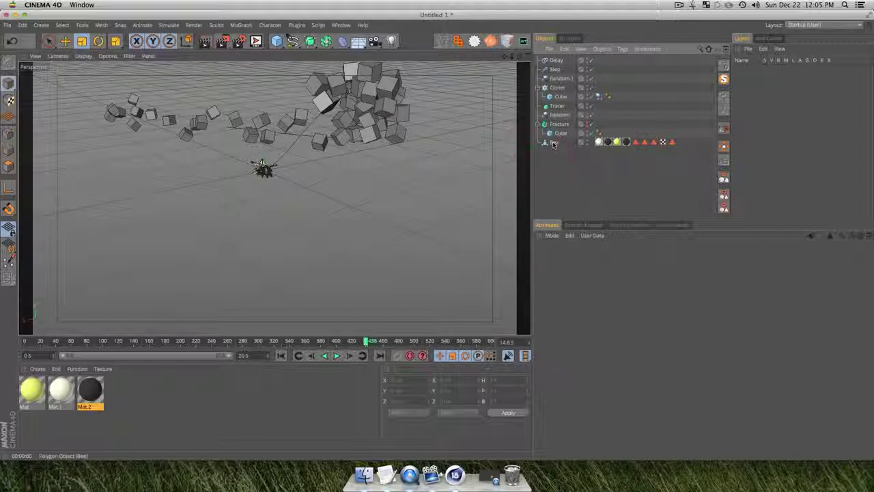
- Replace the Cloner's cube with the Bee model, moving the cube's Dynamics Body tag onto the Bee and deleting the cube
{"action": "left_click_drag", "start_coordinate": [562, 91], "coordinate": [558, 89]}
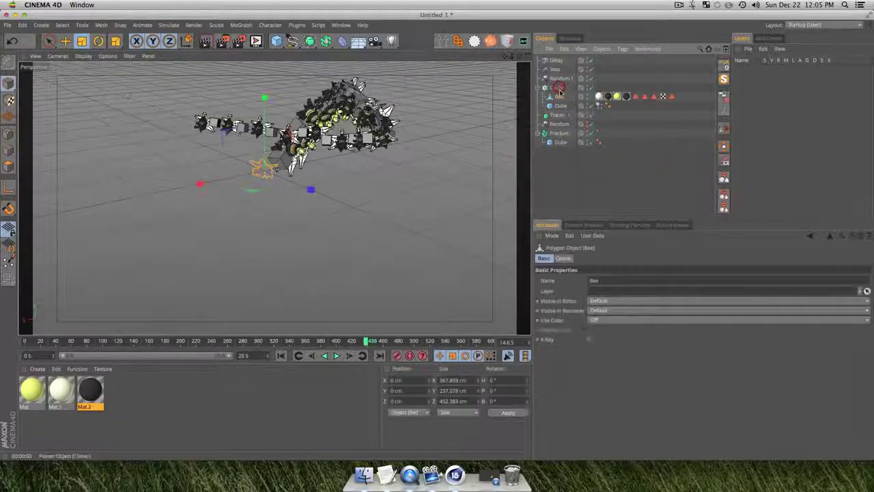
{"action": "left_click", "coordinate": [599, 107]}
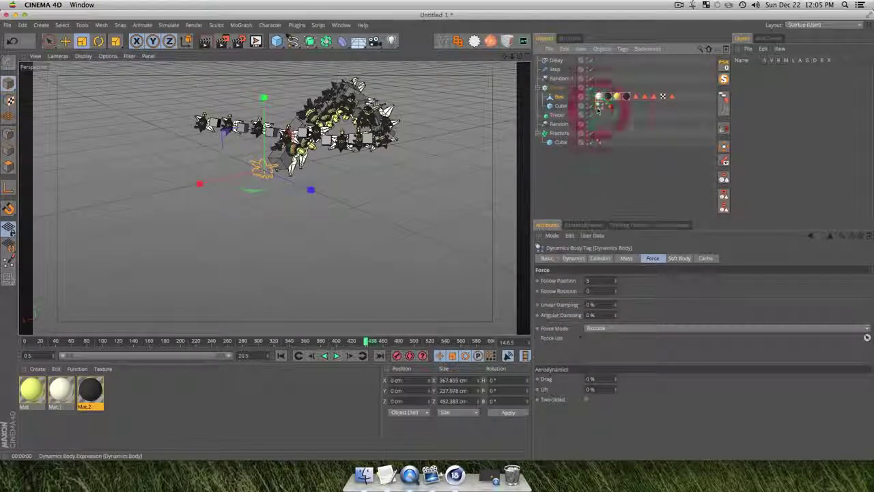
{"action": "left_click", "coordinate": [562, 106]}
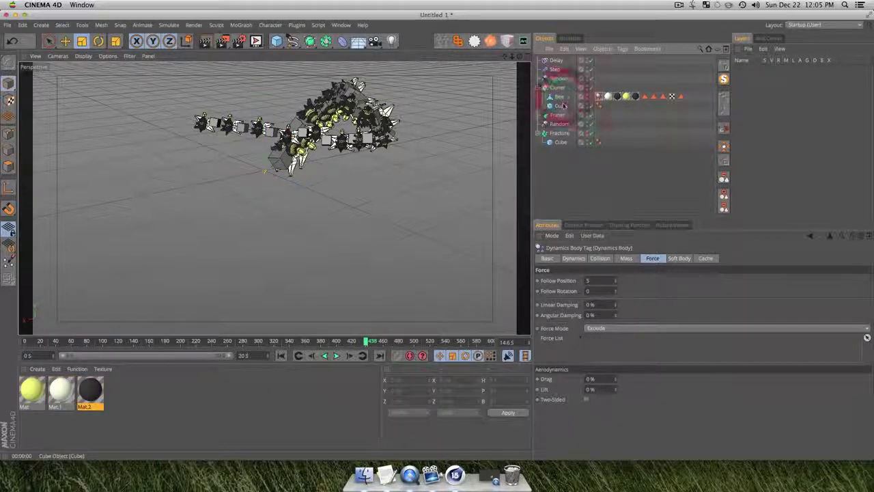
{"action": "key", "text": "BackSpace"}
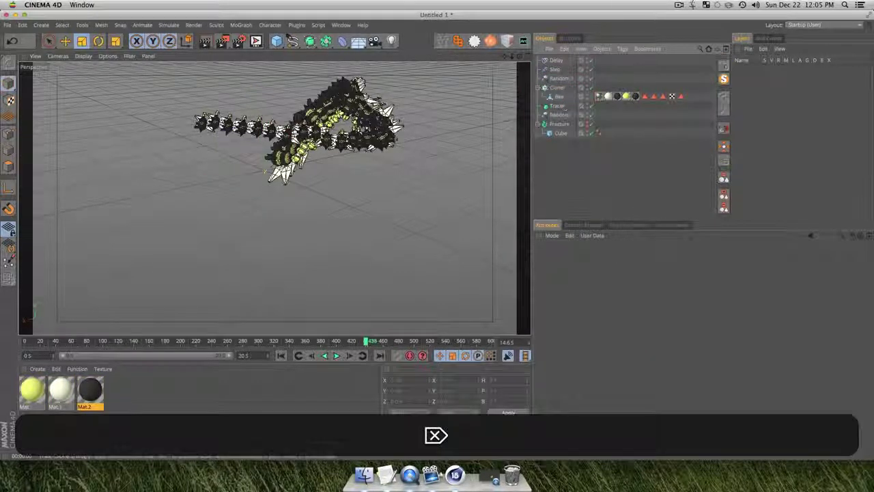
- Play the animation from frame 0 and examine the swarm of bee clones from different angles
{"action": "left_click", "coordinate": [282, 356]}
{"action": "left_click", "coordinate": [336, 355]}
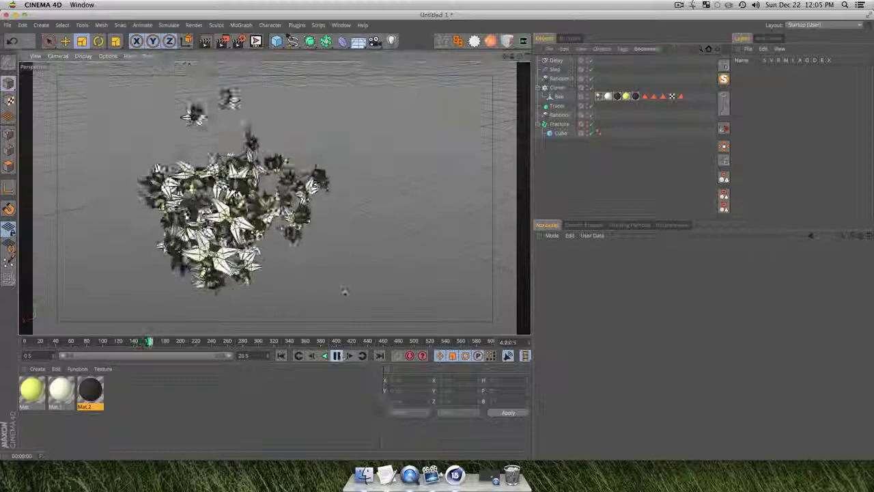
{"action": "left_click_drag", "start_coordinate": [157, 239], "coordinate": [125, 194]}
{"action": "key", "text": "3"}
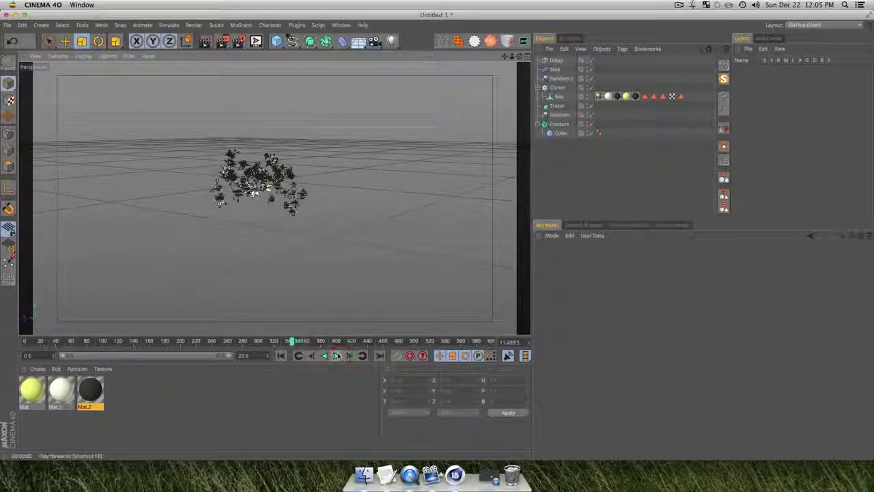
{"action": "key", "text": "3"}
{"action": "mouse_move", "coordinate": [301, 263]}
{"action": "left_mouse_down"}
{"action": "mouse_move", "coordinate": [205, 205]}
{"action": "mouse_move", "coordinate": [104, 198]}
{"action": "mouse_move", "coordinate": [292, 270]}
{"action": "left_mouse_up"}
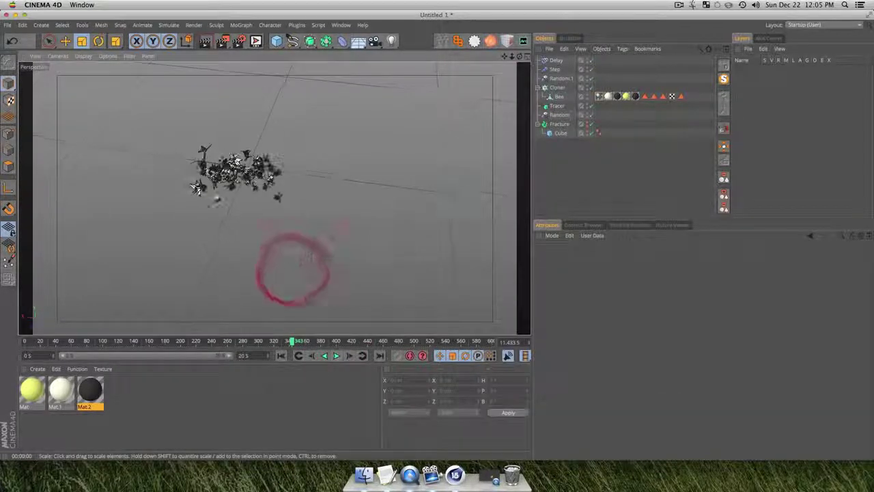
{"action": "key", "text": "1"}
{"action": "left_click_drag", "start_coordinate": [231, 181], "coordinate": [287, 178]}
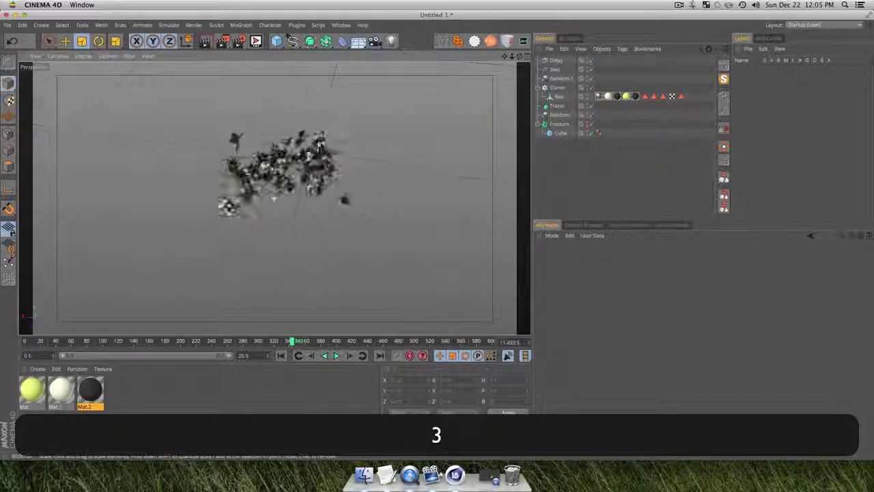
{"action": "left_click_drag", "start_coordinate": [319, 145], "coordinate": [323, 144]}
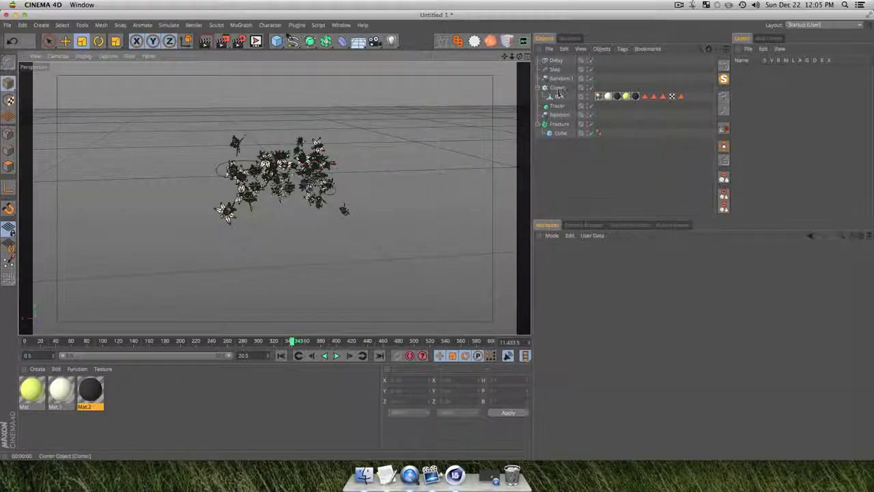
- Set the Tracer's From End limit amount to 62 and replay the animation from frame 0
{"action": "left_click", "coordinate": [559, 107]}
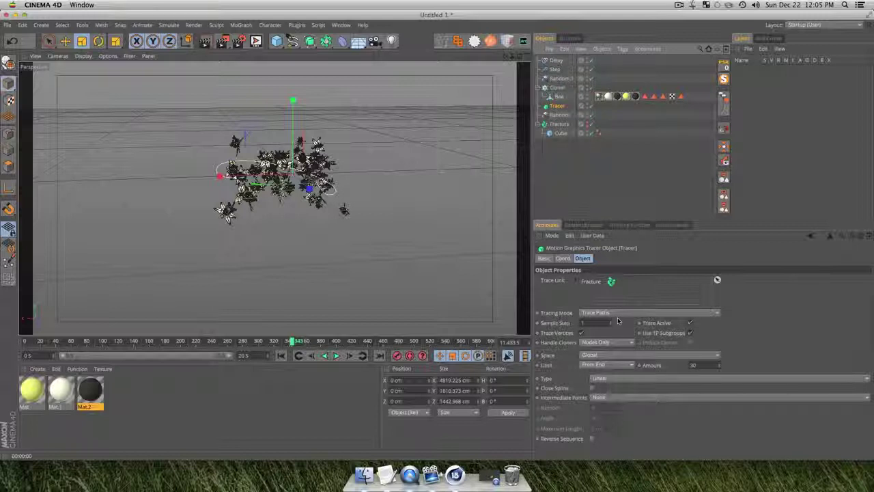
{"action": "left_click", "coordinate": [717, 279]}
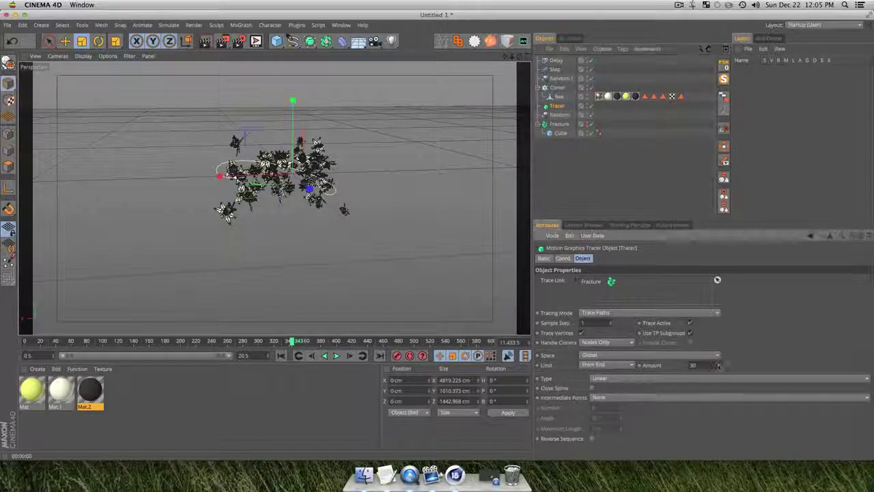
{"action": "left_click", "coordinate": [281, 355]}
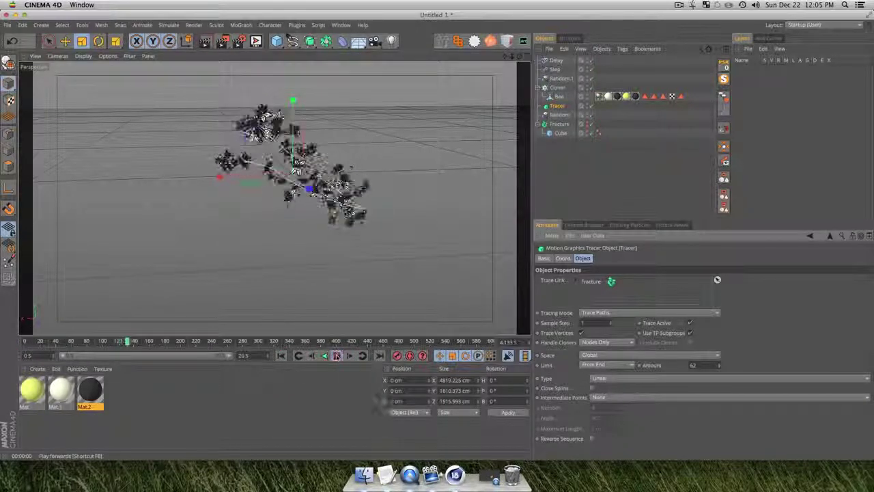
{"action": "left_click", "coordinate": [337, 355]}
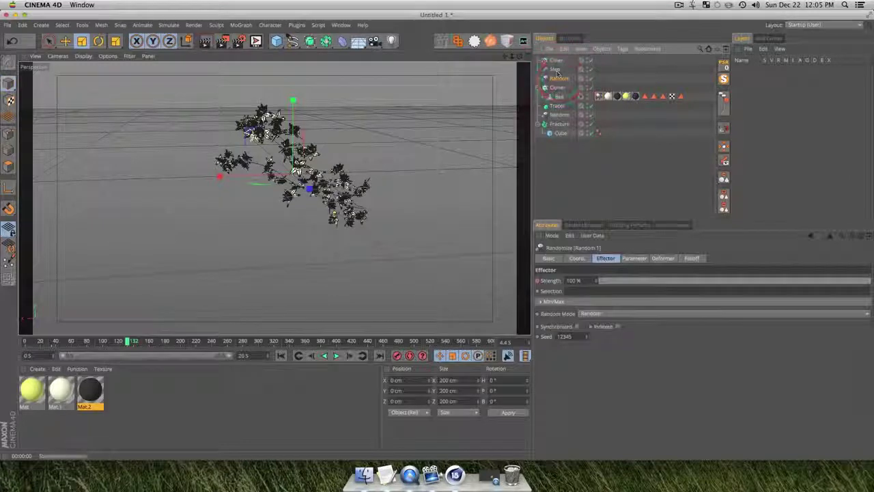
- Set Follow Position to 8 in the Bee's Dynamics Body tag and play on to check the swarm's motion
{"action": "left_click", "coordinate": [599, 96]}
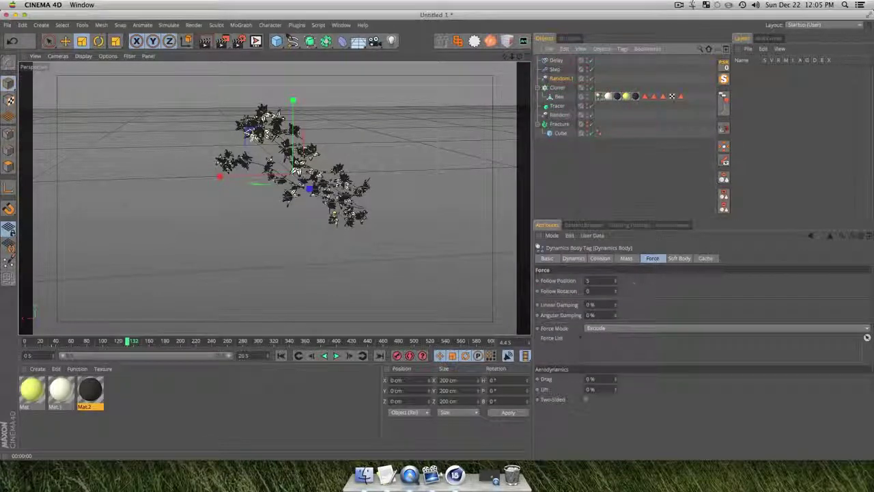
{"action": "left_click_drag", "start_coordinate": [616, 281], "coordinate": [617, 258]}
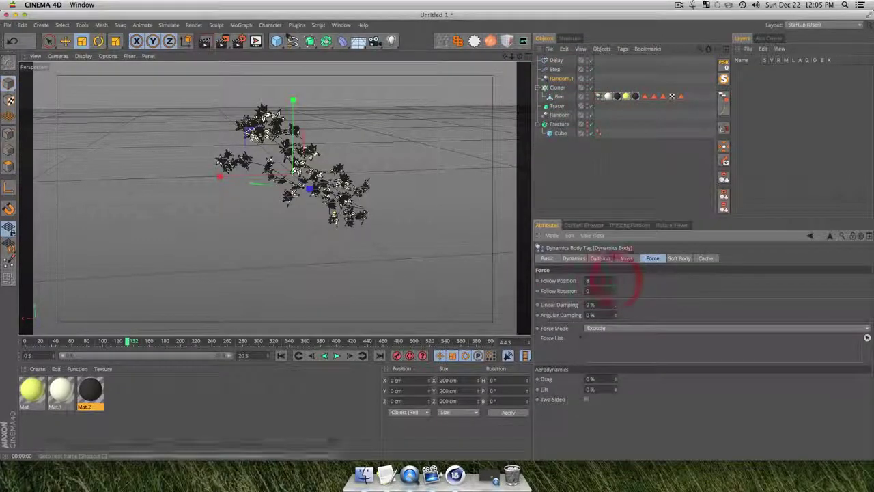
{"action": "left_click", "coordinate": [336, 356]}
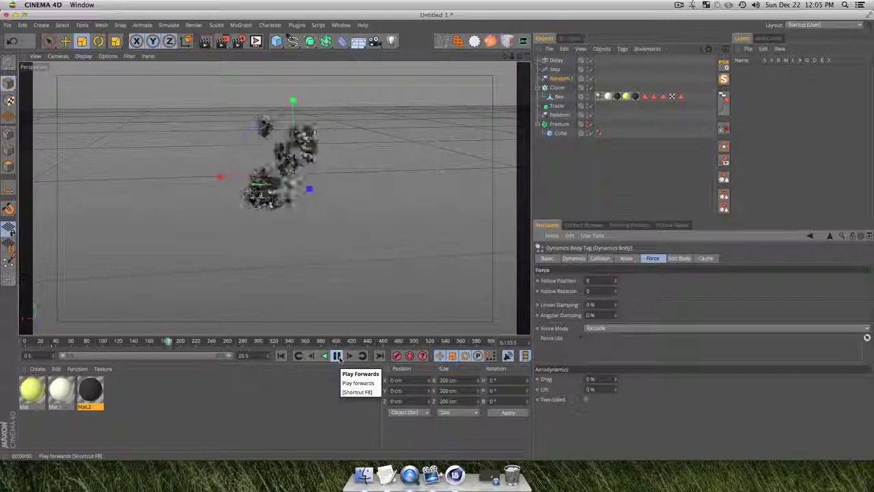
{"action": "key", "text": "3"}
{"action": "left_click_drag", "start_coordinate": [315, 250], "coordinate": [189, 232]}
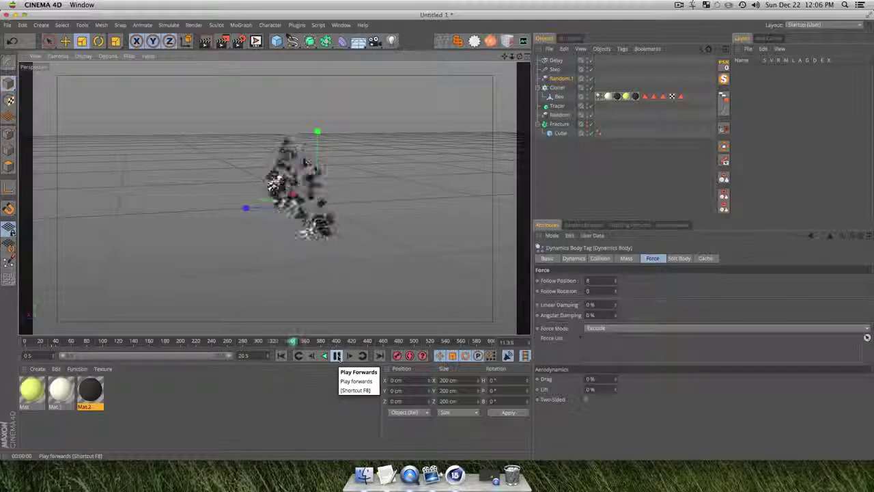
{"action": "left_click", "coordinate": [338, 356]}
- Render a preview of the bee swarm in the viewport from a close-up view
{"action": "key", "text": "3"}
{"action": "left_click_drag", "start_coordinate": [328, 225], "coordinate": [31, 193]}
{"action": "scroll", "coordinate": [285, 193], "scroll_direction": "up", "scroll_amount": 5}
{"action": "scroll", "coordinate": [285, 193], "scroll_direction": "up", "scroll_amount": 3}
{"action": "key", "text": "3"}
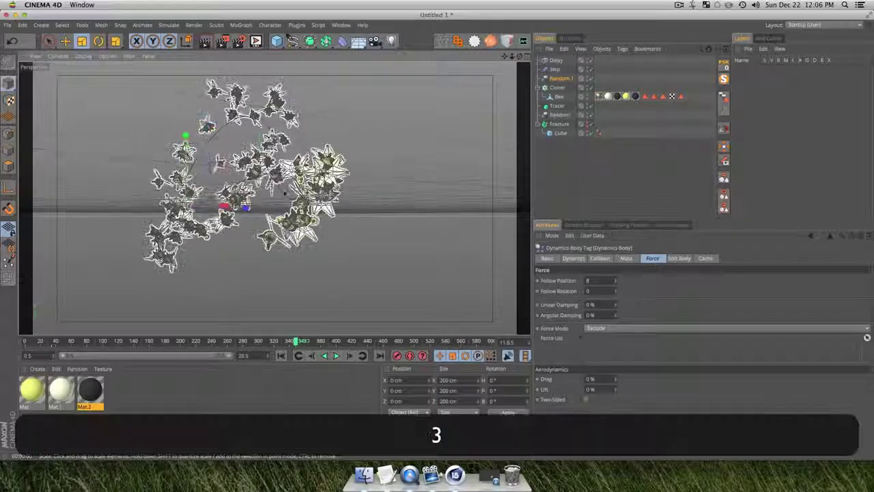
{"action": "left_click_drag", "start_coordinate": [285, 193], "coordinate": [280, 228]}
{"action": "key", "text": "super+i"}
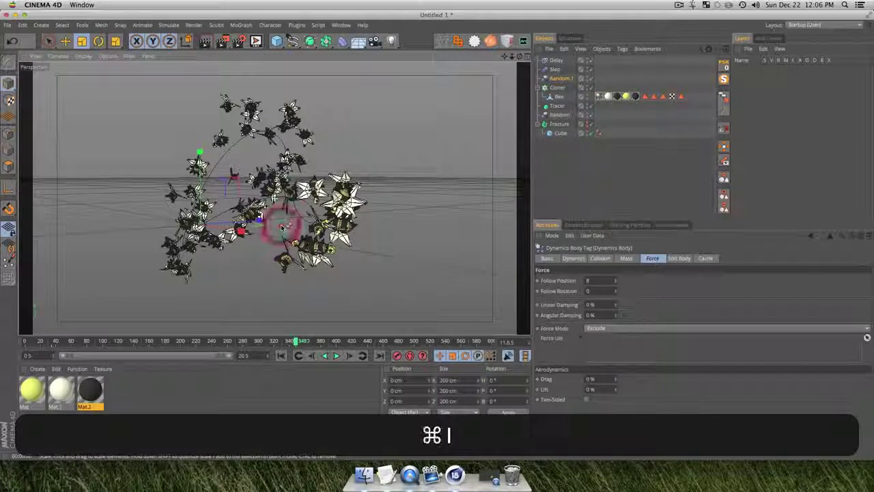
{"action": "key", "text": "super+r"}
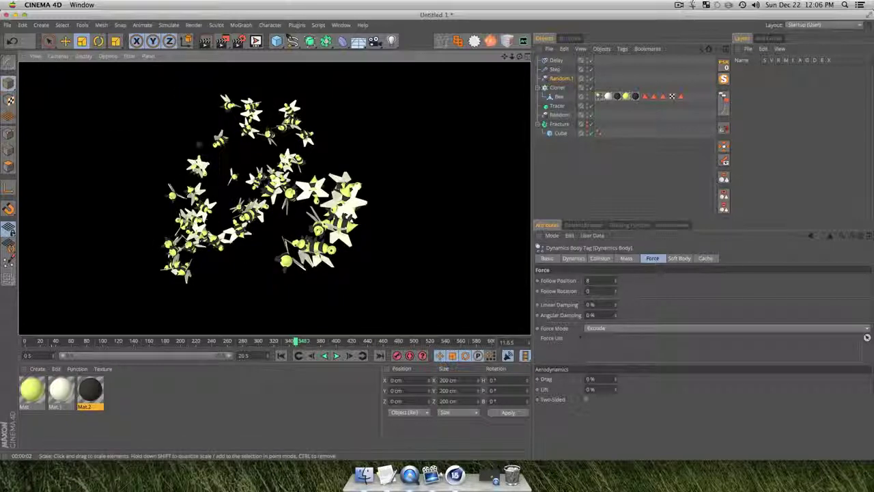
- Play on to frame 373, render another viewport preview there, and continue the playback to examine the flying swarm
{"action": "left_click", "coordinate": [335, 356]}
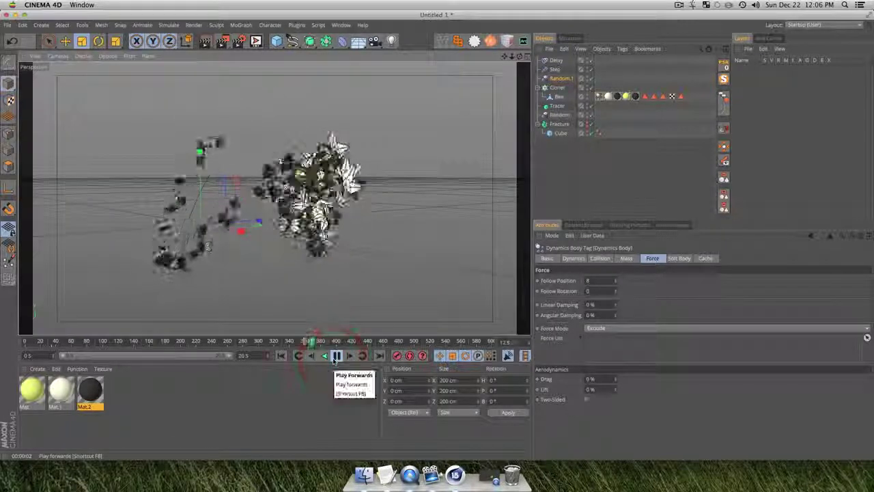
{"action": "key", "text": "super+r"}
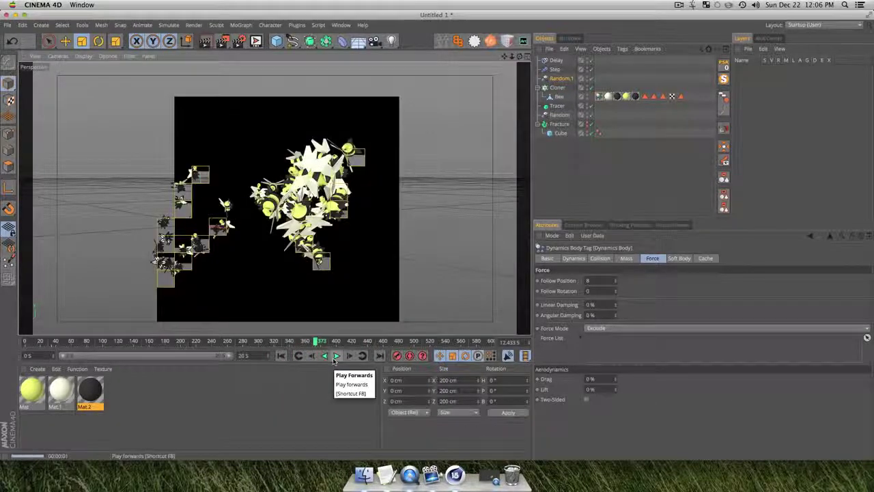
{"action": "left_click", "coordinate": [336, 356]}
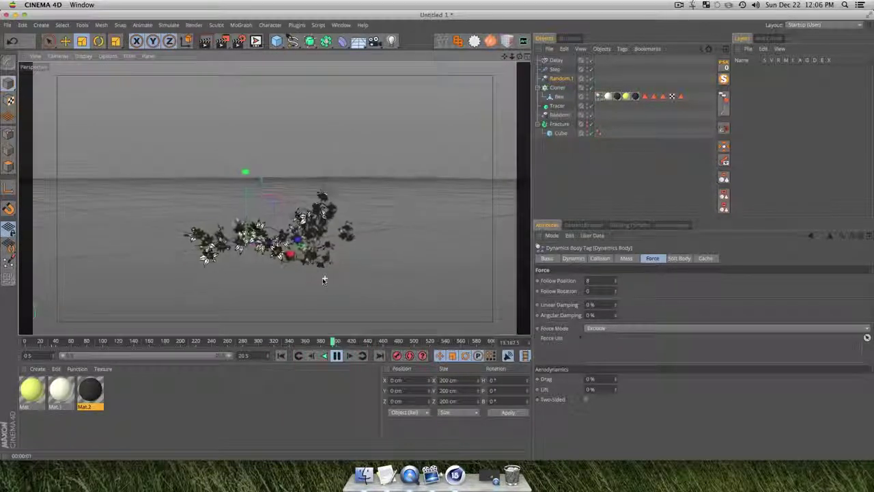
{"action": "left_click_drag", "start_coordinate": [322, 278], "coordinate": [238, 240]}
{"action": "key", "text": "3"}
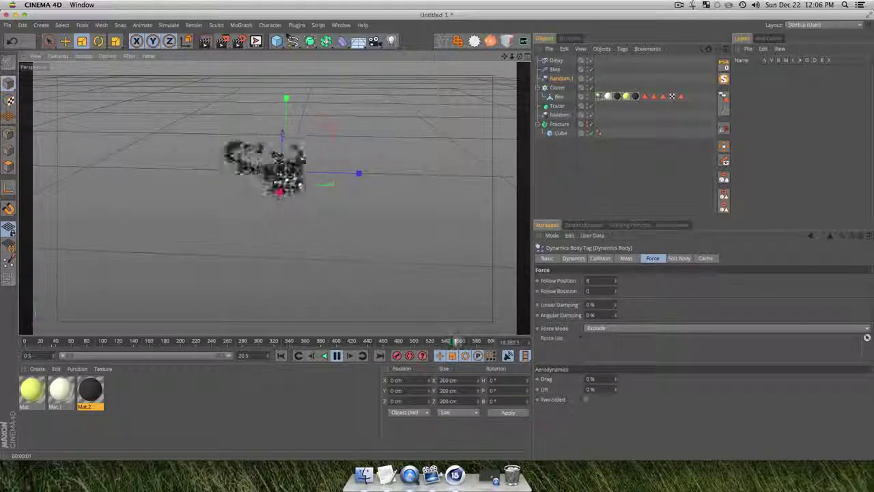
{"action": "left_click", "coordinate": [335, 356]}
- Add a Circle spline and scale it up to about 18866 cm across
{"action": "left_click", "coordinate": [557, 88]}
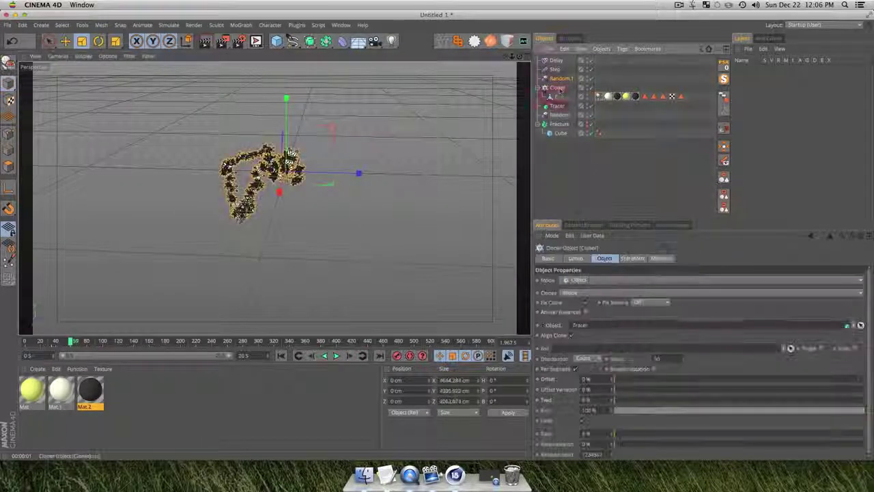
{"action": "left_click", "coordinate": [567, 154]}
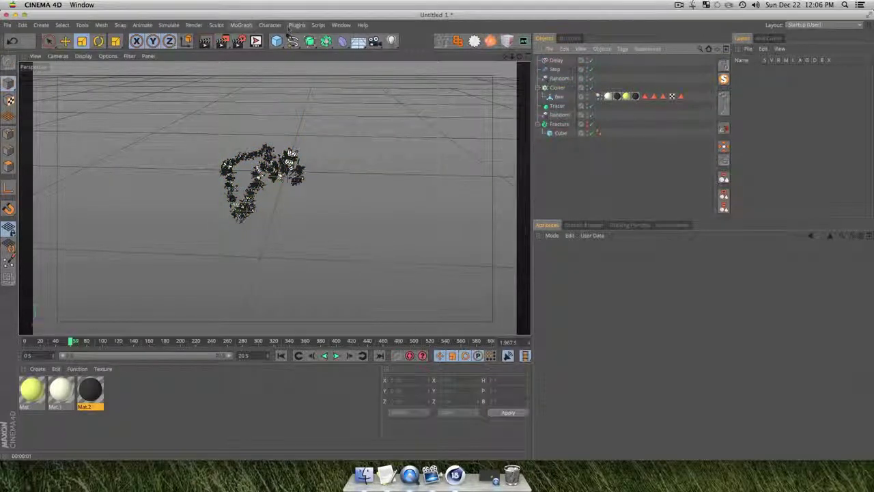
{"action": "left_click", "coordinate": [292, 41]}
{"action": "left_click", "coordinate": [372, 87]}
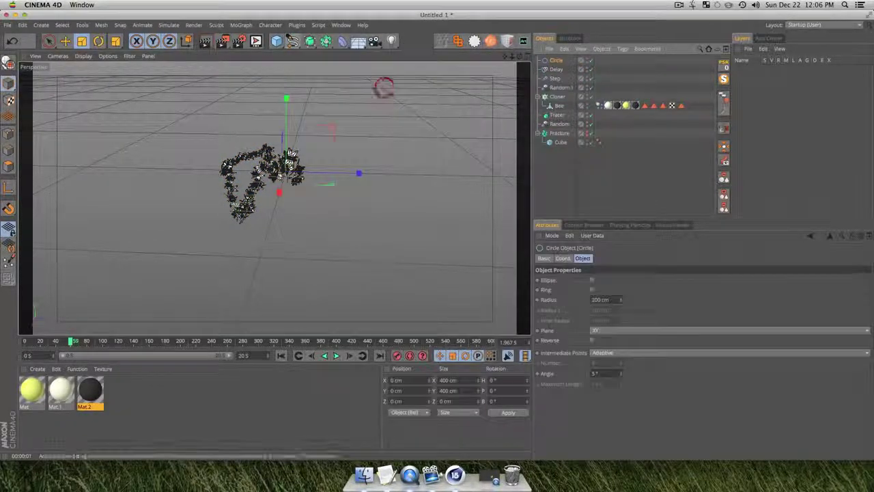
{"action": "key", "text": "t"}
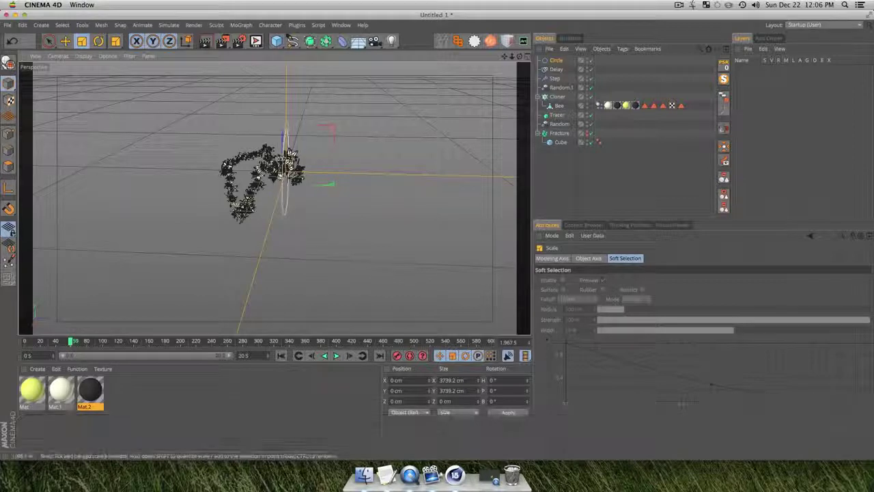
{"action": "left_click_drag", "start_coordinate": [256, 259], "coordinate": [280, 324]}
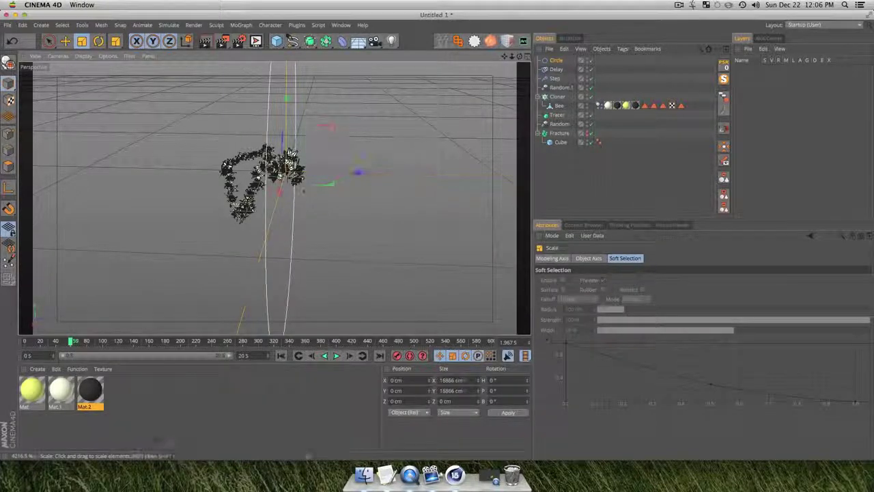
- Assign the Circle spline as the Cloner's object in place of the Tracer and play from the start to check the bees
{"action": "left_click", "coordinate": [556, 96]}
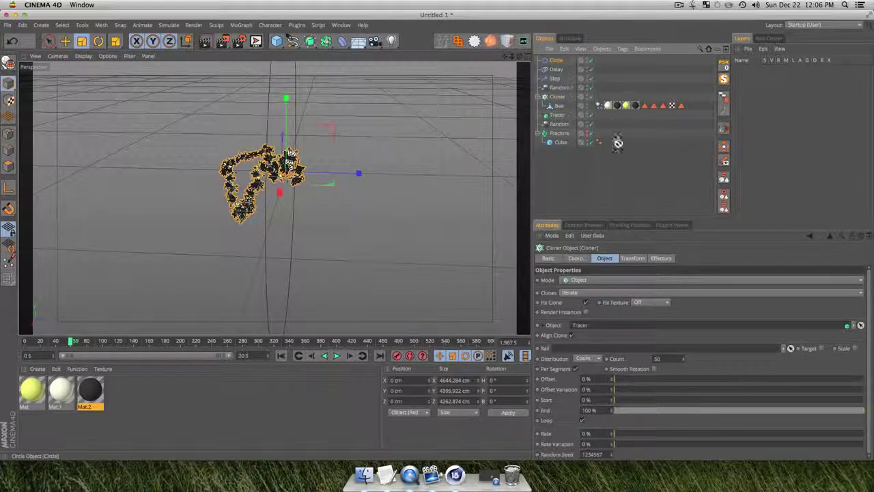
{"action": "left_click", "coordinate": [591, 326]}
{"action": "left_click", "coordinate": [558, 166]}
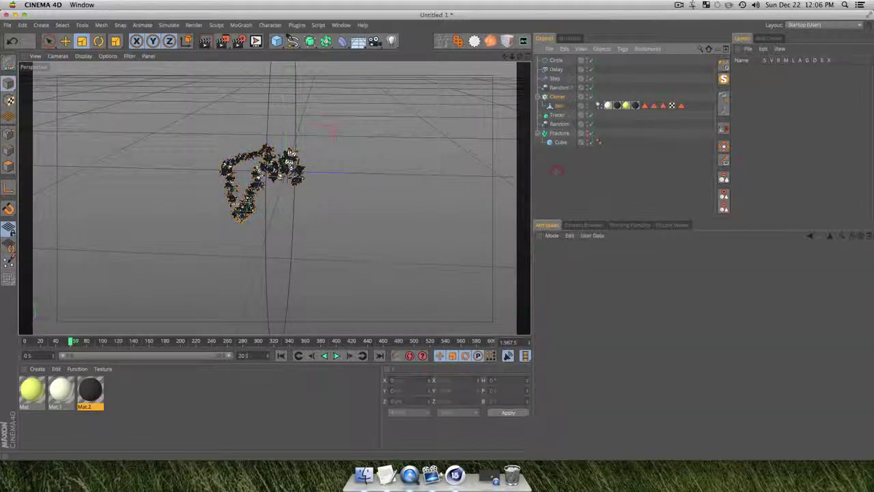
{"action": "left_click", "coordinate": [280, 355]}
{"action": "left_click", "coordinate": [336, 355]}
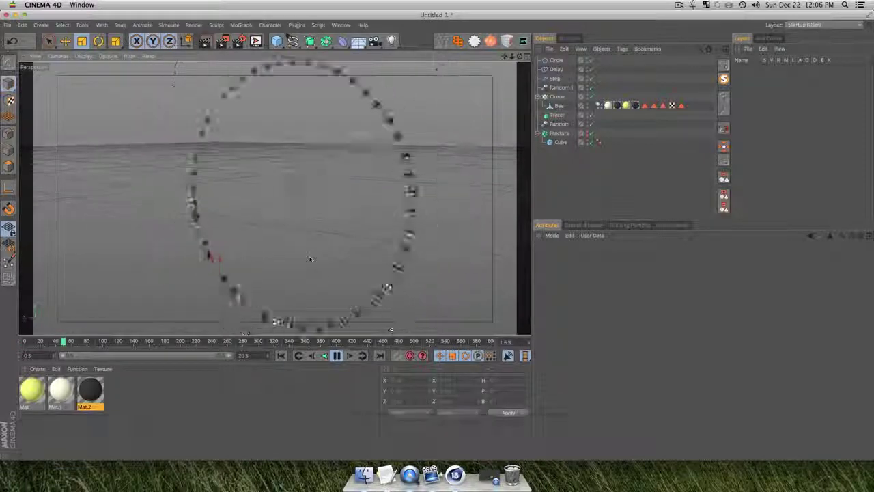
{"action": "left_click_drag", "start_coordinate": [274, 198], "coordinate": [376, 201]}
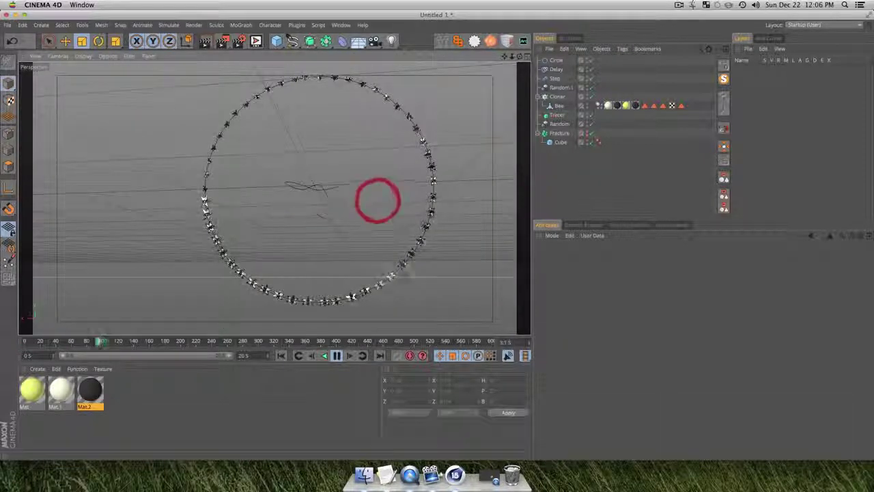
{"action": "scroll", "coordinate": [305, 298], "scroll_direction": "up", "scroll_amount": 5}
{"action": "mouse_move", "coordinate": [306, 298]}
{"action": "left_mouse_down"}
{"action": "mouse_move", "coordinate": [385, 299]}
{"action": "mouse_move", "coordinate": [343, 274]}
{"action": "mouse_move", "coordinate": [332, 248]}
{"action": "left_mouse_up"}
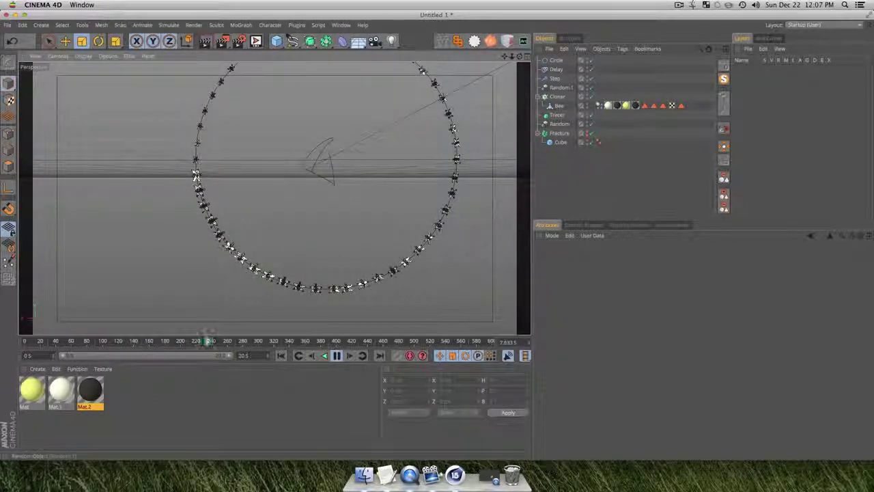
- Stop the playback and undo the Circle path assignment and the Circle spline's creation, restoring the Tracer as the Cloner's object
{"action": "left_click", "coordinate": [554, 62]}
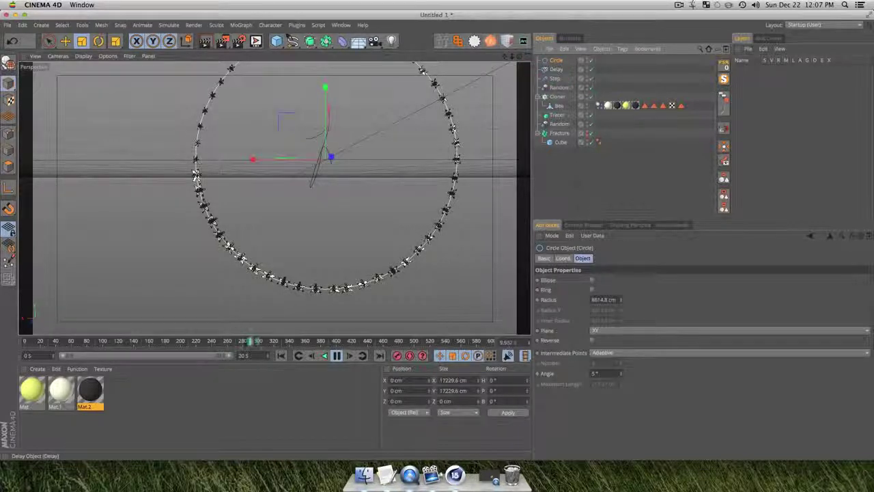
{"action": "left_click", "coordinate": [343, 353]}
{"action": "key", "text": "super+z"}
{"action": "key", "text": "super+z"}
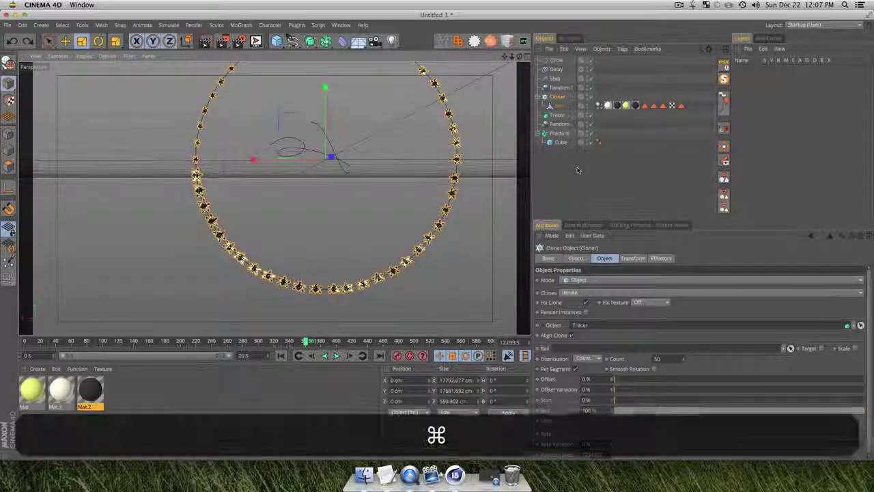
{"action": "key", "text": "super+z"}
{"action": "key", "text": "super+z"}
{"action": "key", "text": "super+z"}
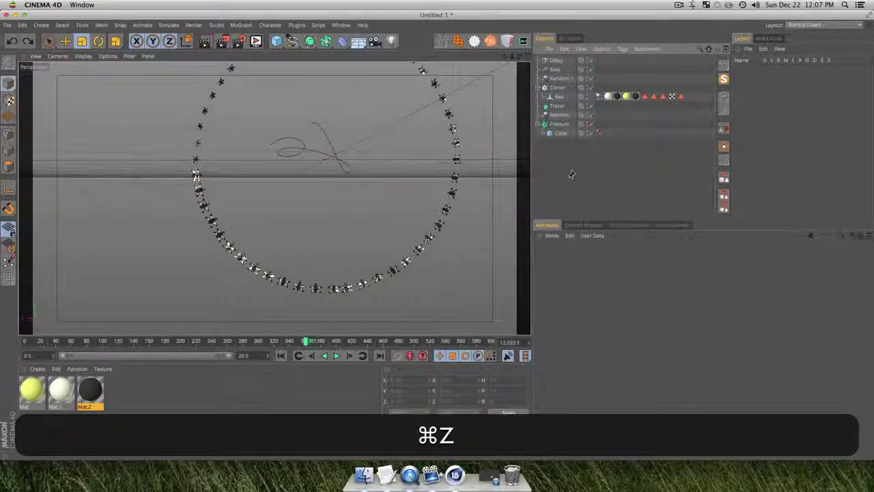
{"action": "left_click", "coordinate": [570, 173]}
- Play the animation and examine the bee swarm's flight along the traced path from several viewing angles
{"action": "key", "text": "3"}
{"action": "left_click_drag", "start_coordinate": [275, 198], "coordinate": [341, 254]}
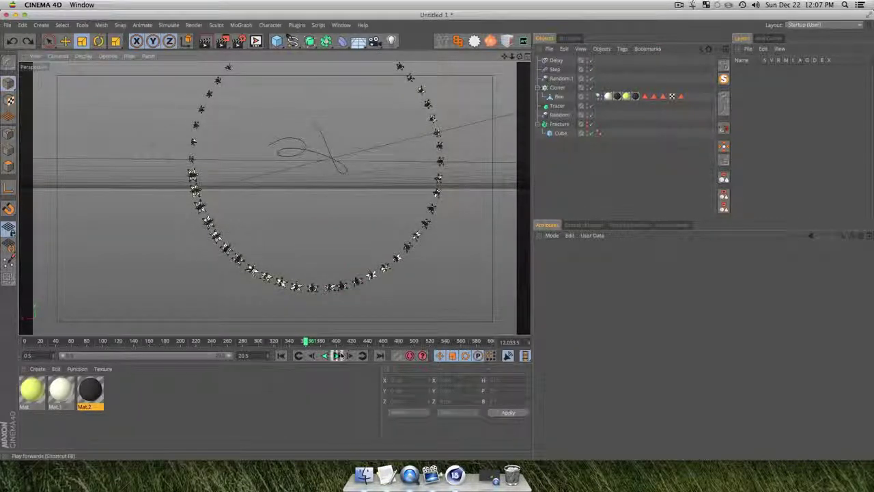
{"action": "left_click", "coordinate": [340, 355]}
{"action": "key", "text": "3"}
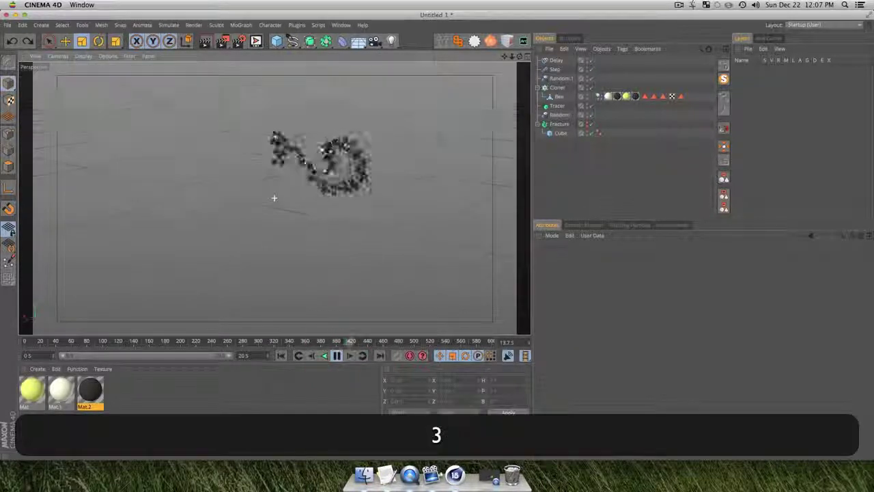
{"action": "left_click_drag", "start_coordinate": [275, 198], "coordinate": [313, 311]}
{"action": "key", "text": "2"}
{"action": "left_click_drag", "start_coordinate": [349, 254], "coordinate": [295, 265]}
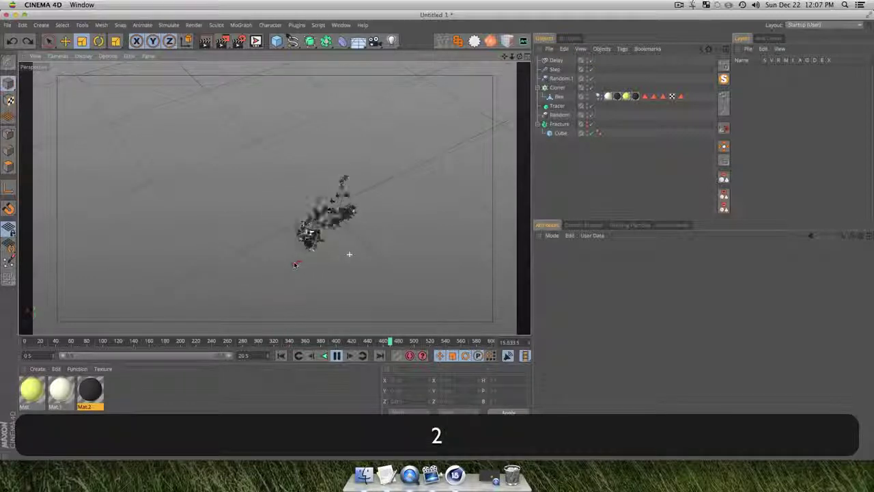
{"action": "key", "text": "3"}
{"action": "left_click_drag", "start_coordinate": [274, 195], "coordinate": [228, 229]}
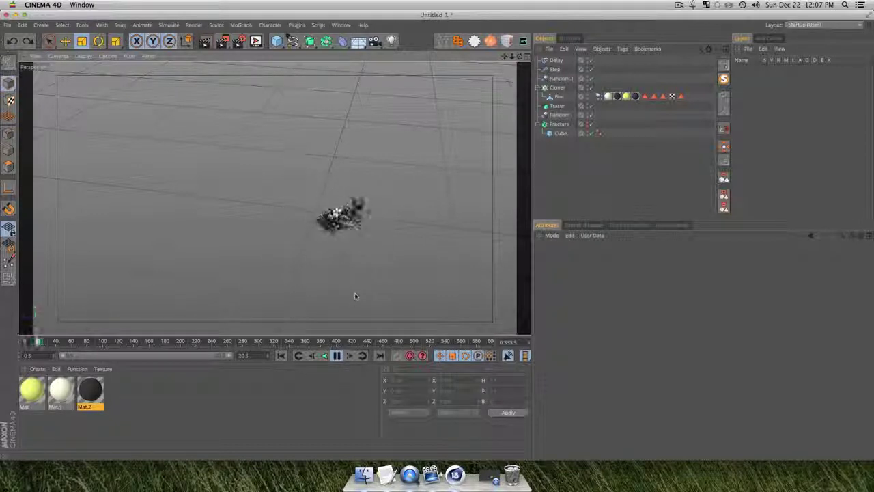
{"action": "key", "text": "3"}
{"action": "mouse_move", "coordinate": [273, 197]}
{"action": "left_mouse_down"}
{"action": "mouse_move", "coordinate": [246, 235]}
{"action": "mouse_move", "coordinate": [283, 199]}
{"action": "left_mouse_up"}
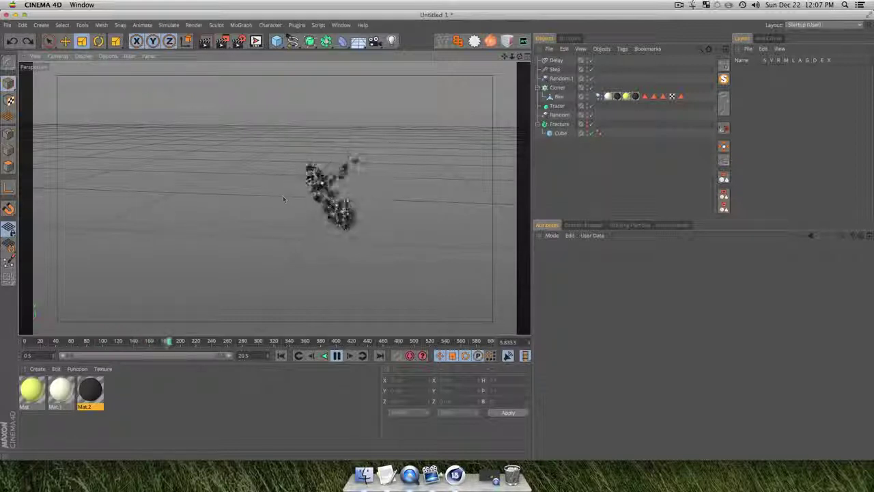
- Stop the playback at frame 211, render a viewport preview of the swarm, and resume playing
{"action": "left_click", "coordinate": [338, 356]}
{"action": "key", "text": "super+r"}
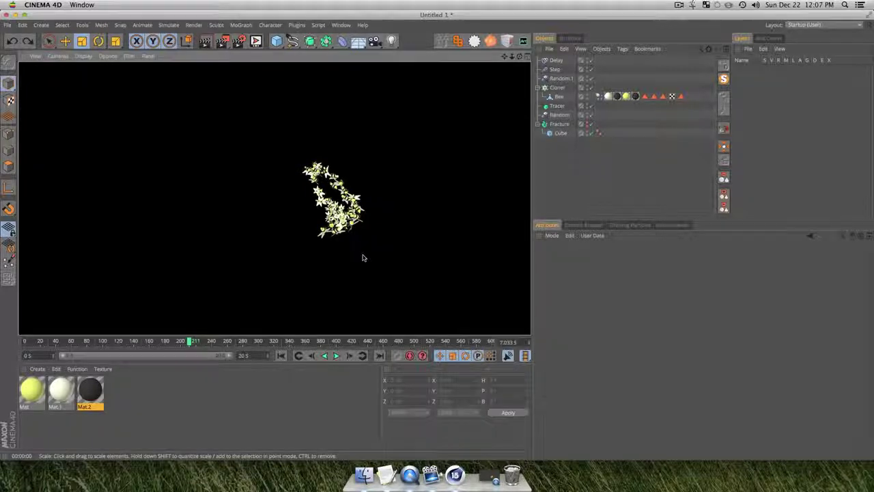
{"action": "key", "text": "3"}
{"action": "left_click_drag", "start_coordinate": [313, 242], "coordinate": [364, 225]}
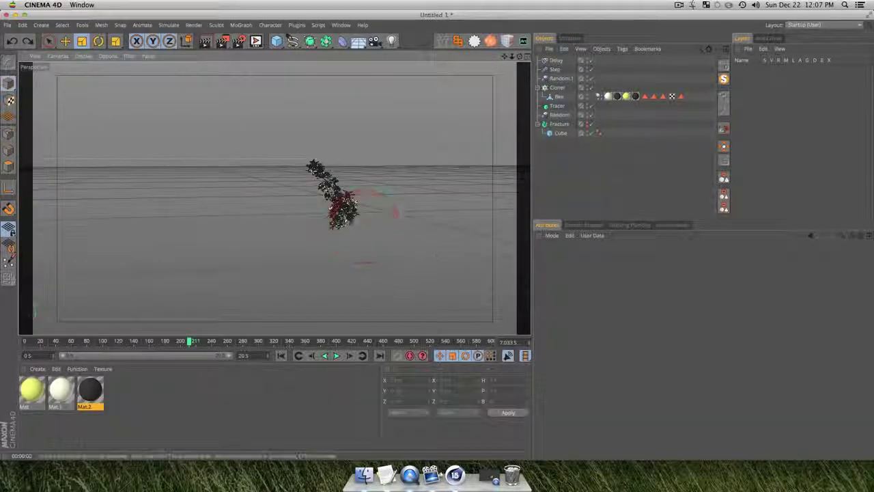
{"action": "left_click", "coordinate": [336, 356]}
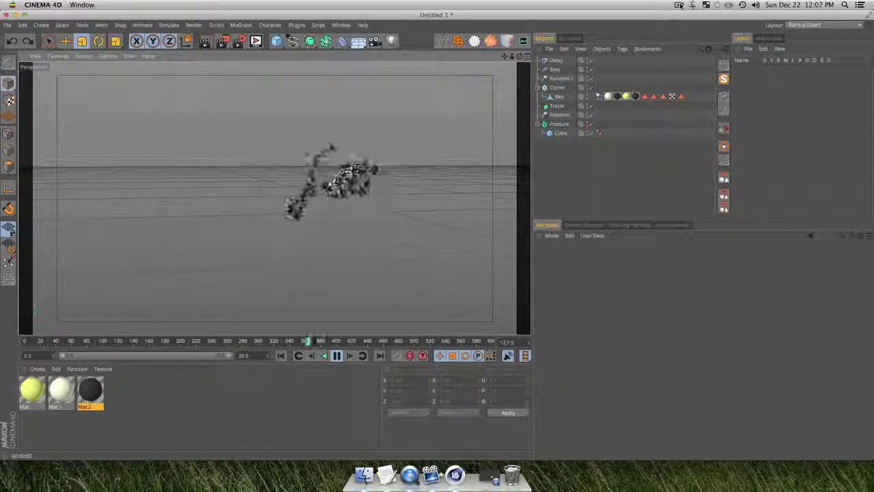
{"action": "left_click", "coordinate": [679, 6]}
{"action": "left_click", "coordinate": [700, 21]}
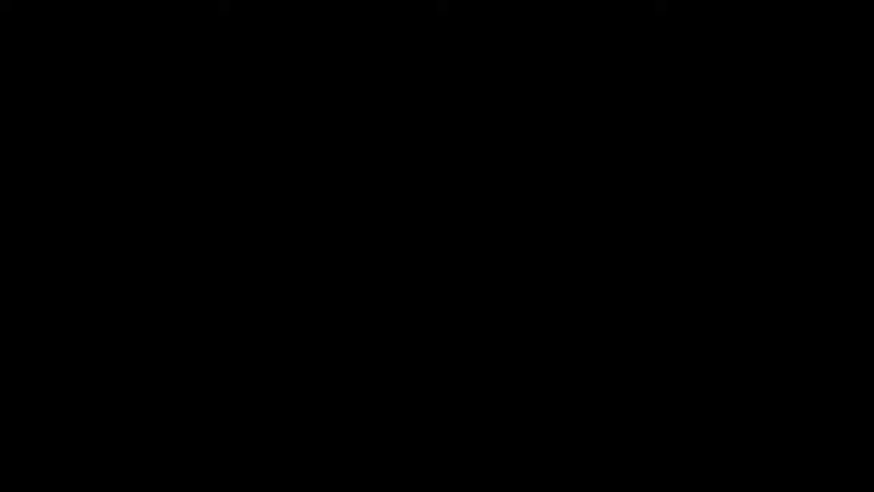